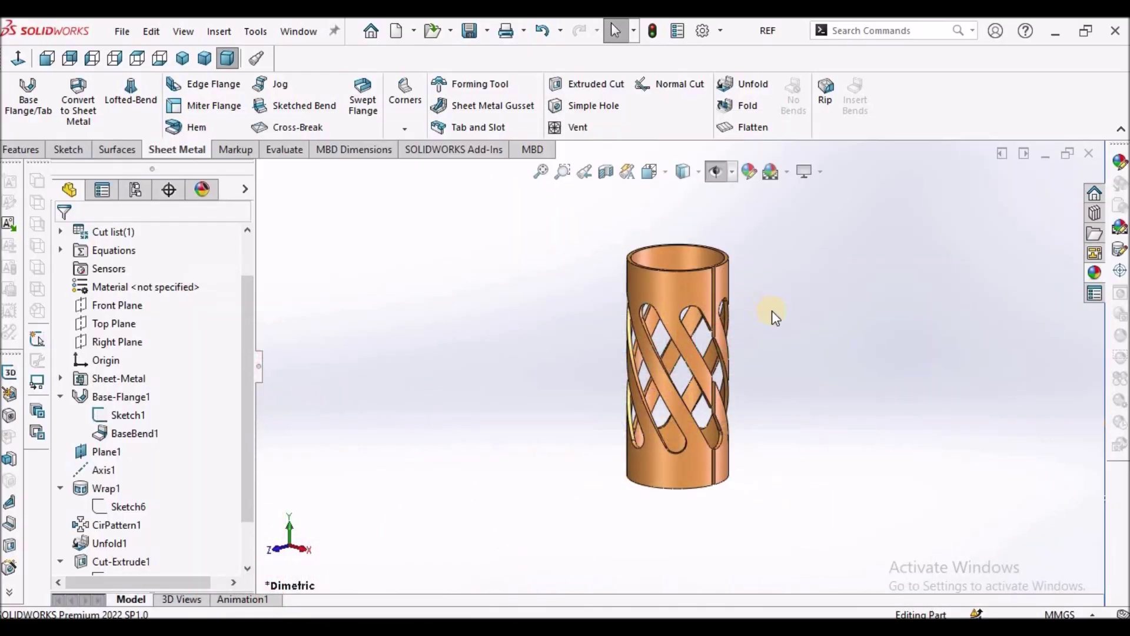
Examine the slotted sheet metal tube in the REF part from several angles and up close.
middle_drag(773, 311, 661, 393)
scroll(721, 362, down, 3)
scroll(697, 335, up, 2)
middle_drag(697, 335, 575, 467)
scroll(726, 367, down, 3)
scroll(730, 363, up, 2)
middle_drag(739, 361, 651, 474)
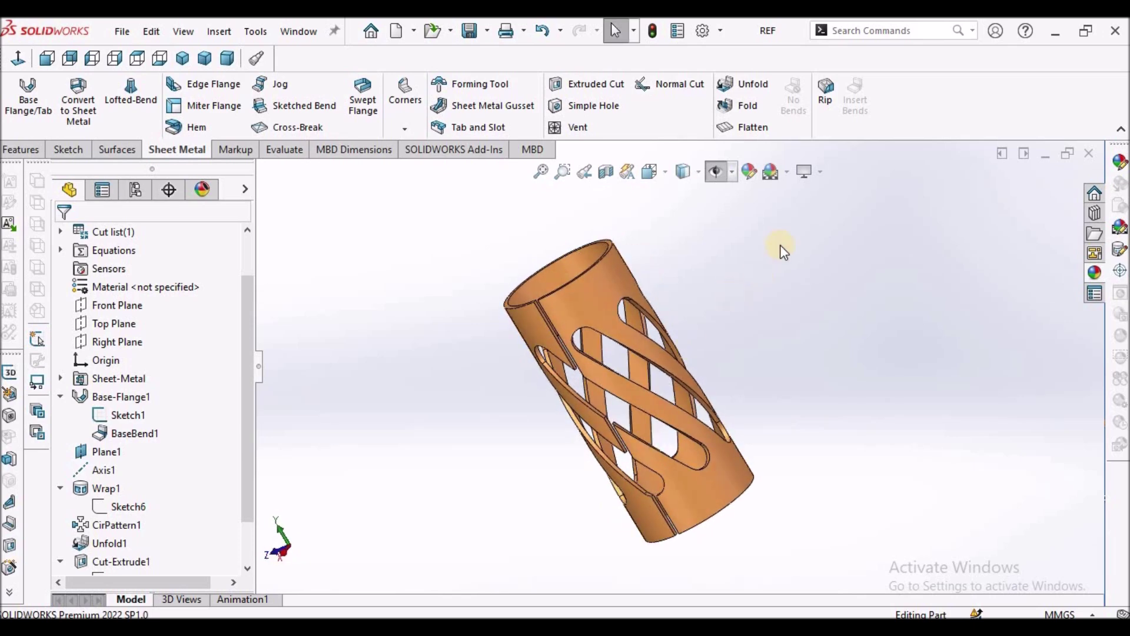
Flatten the sheet metal tube to view its flat pattern, and return it to the folded form in dimetric view.
click(730, 132)
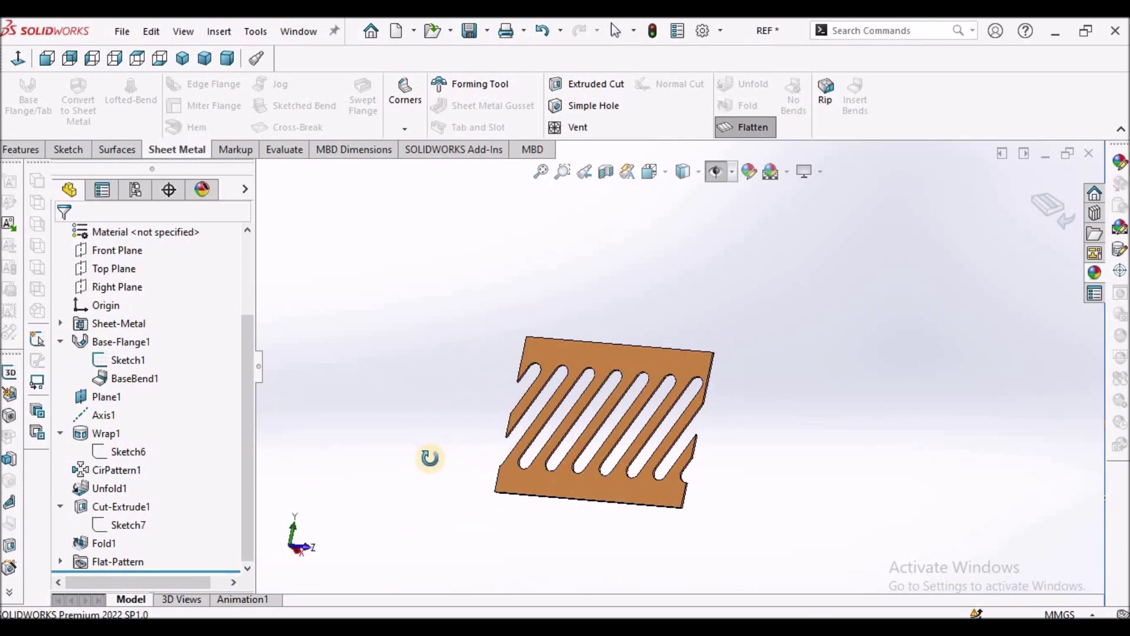
click(751, 123)
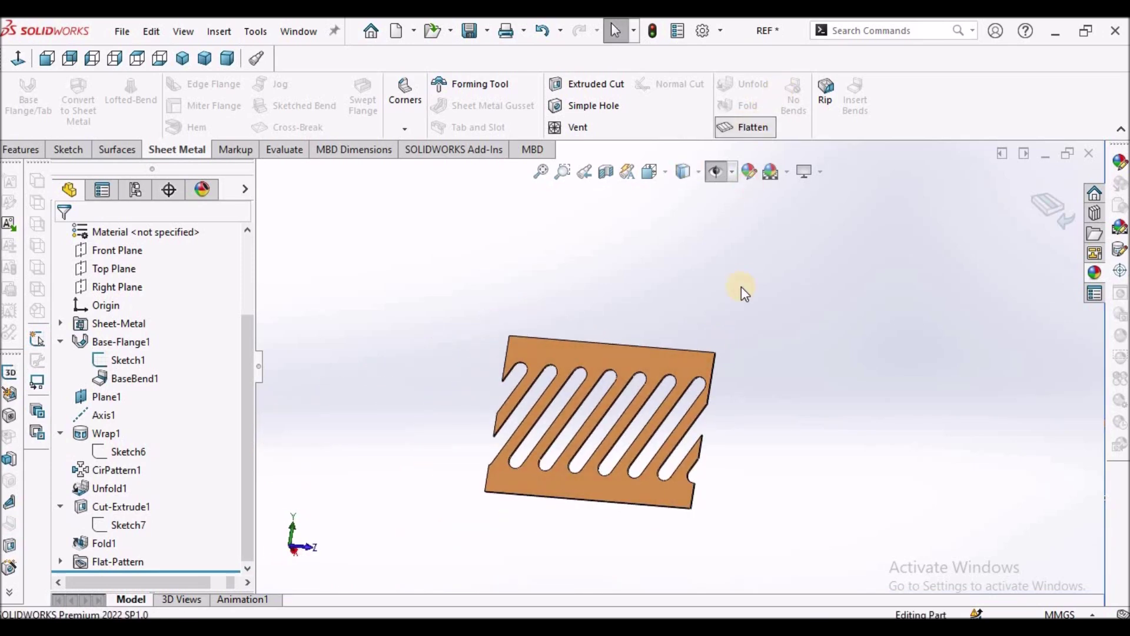
click(229, 57)
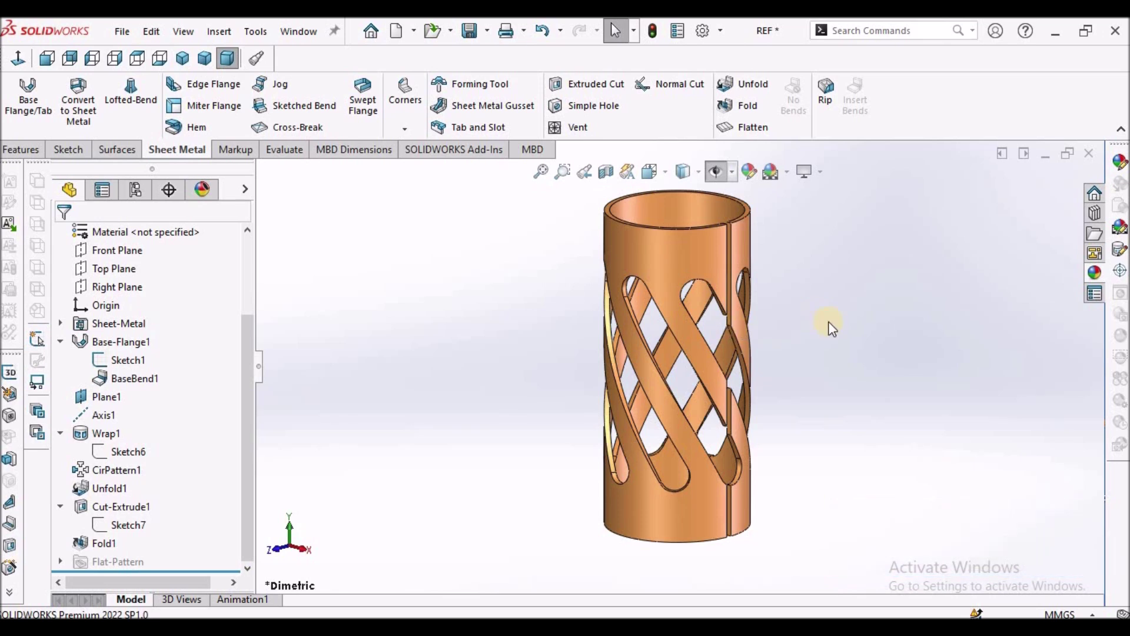
Switch to the Thin part and examine the tube's thin wall and diagonal slots from several angles.
click(299, 31)
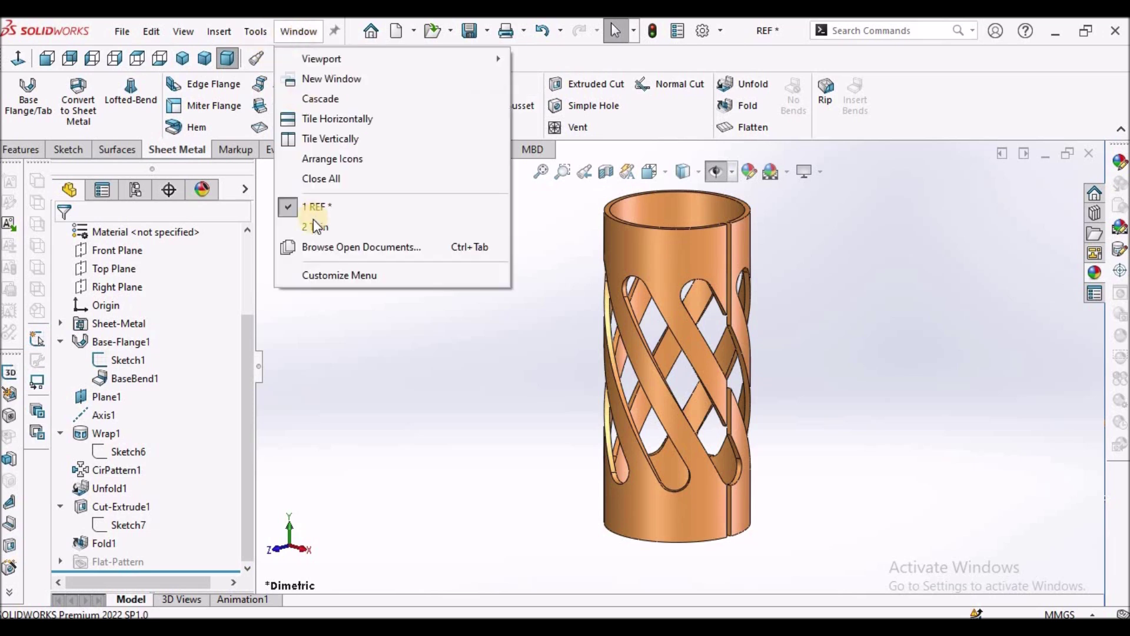
click(312, 227)
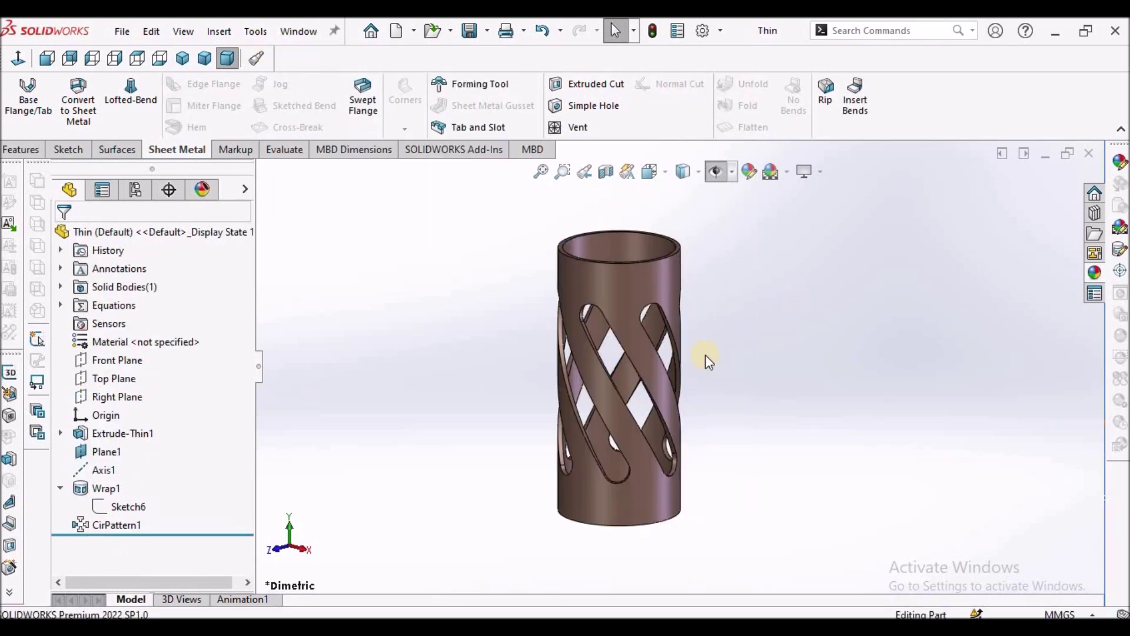
middle_drag(649, 354, 649, 383)
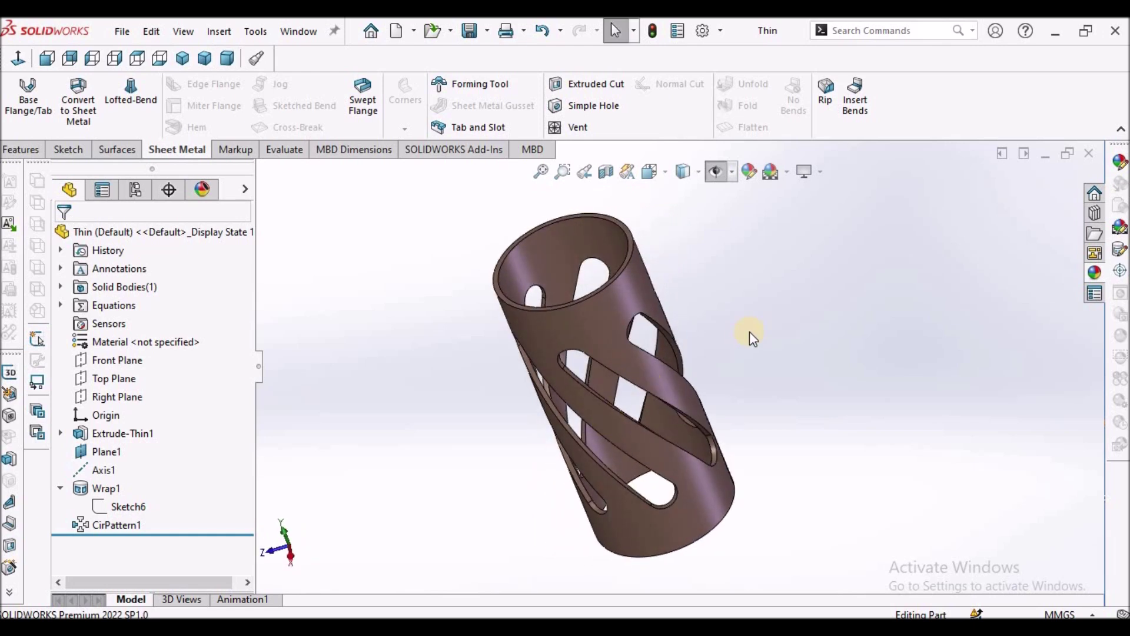
click(28, 151)
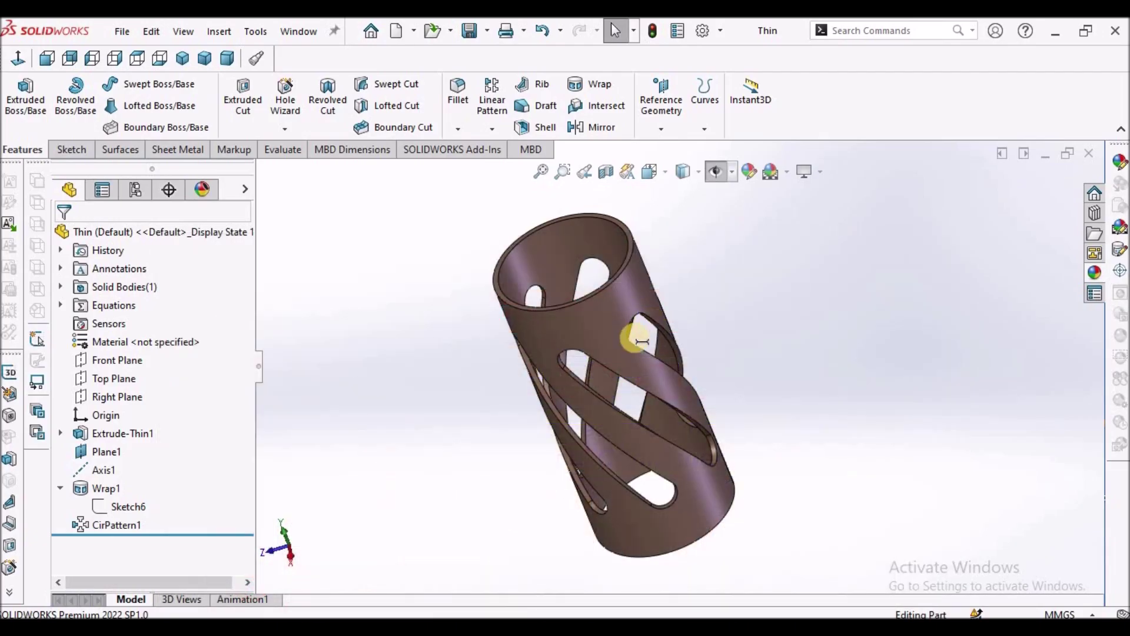
middle_drag(630, 328, 648, 260)
scroll(645, 263, down, 3)
scroll(613, 390, up, 3)
middle_drag(612, 391, 637, 234)
scroll(643, 226, down, 3)
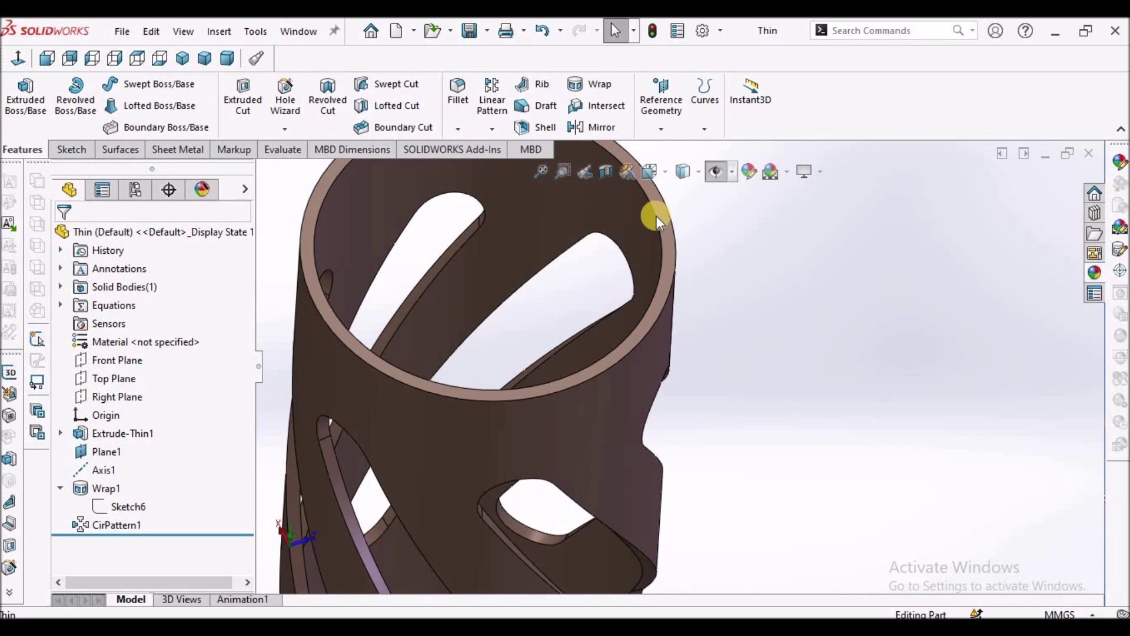
click(656, 213)
scroll(658, 211, up, 3)
mouse_move(658, 210)
middle_down()
mouse_move(630, 286)
mouse_move(575, 318)
mouse_move(595, 330)
mouse_move(580, 298)
middle_up()
click(559, 276)
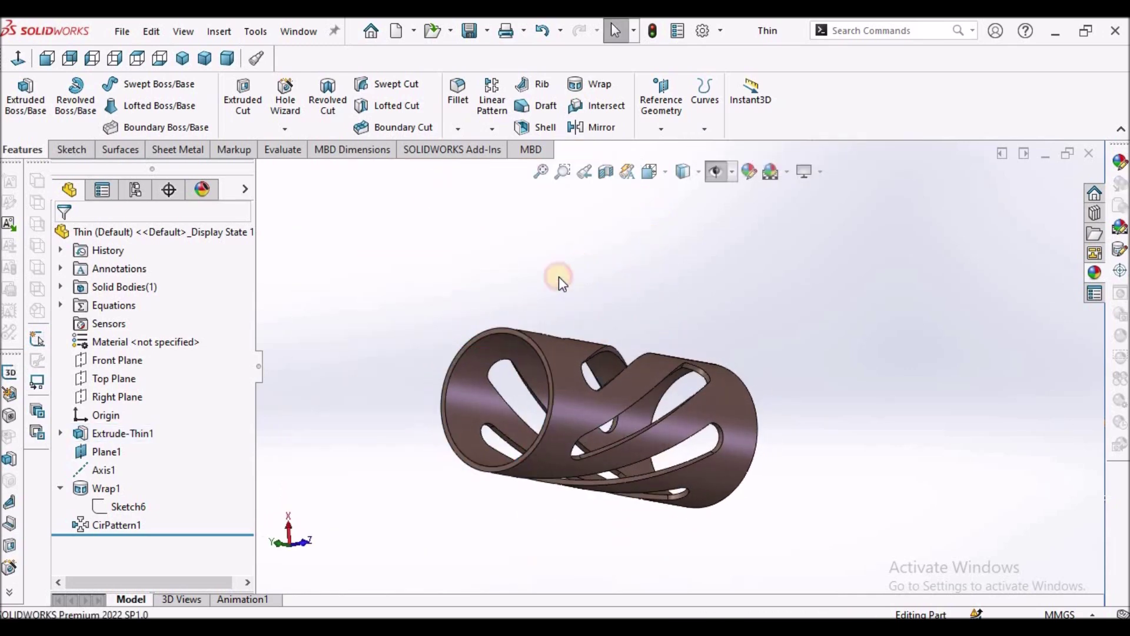
Inspect the Thin part's slot pattern around its circumference, starting and ending in the dimetric view.
click(227, 57)
click(298, 31)
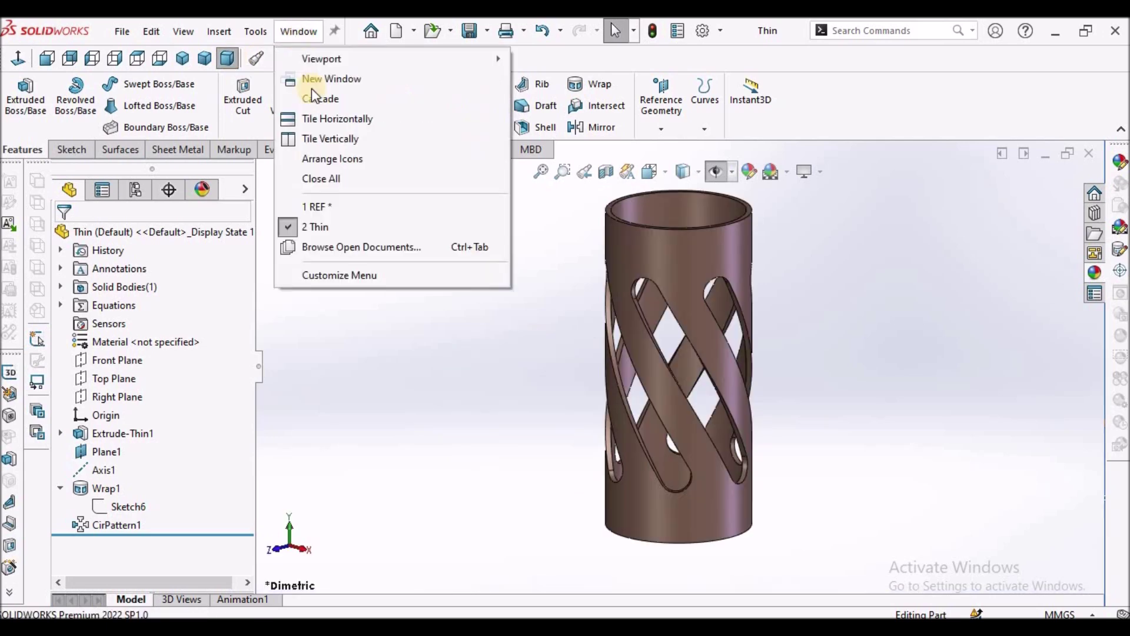
click(793, 276)
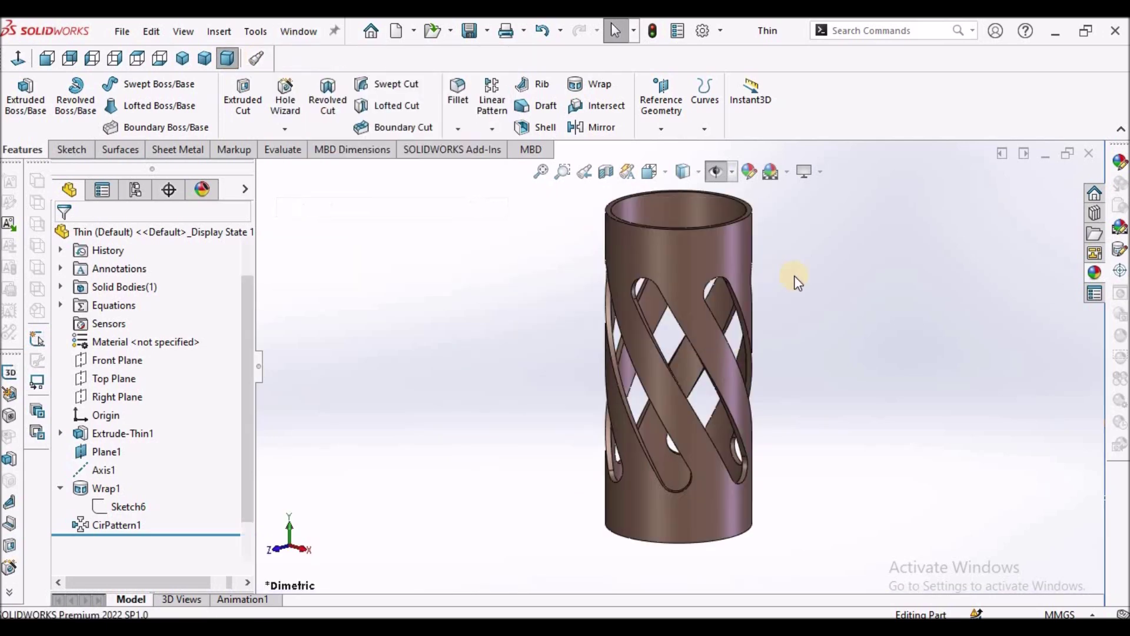
middle_drag(721, 295, 588, 263)
scroll(606, 365, down, 5)
scroll(651, 354, up, 5)
middle_drag(655, 383, 494, 412)
click(228, 59)
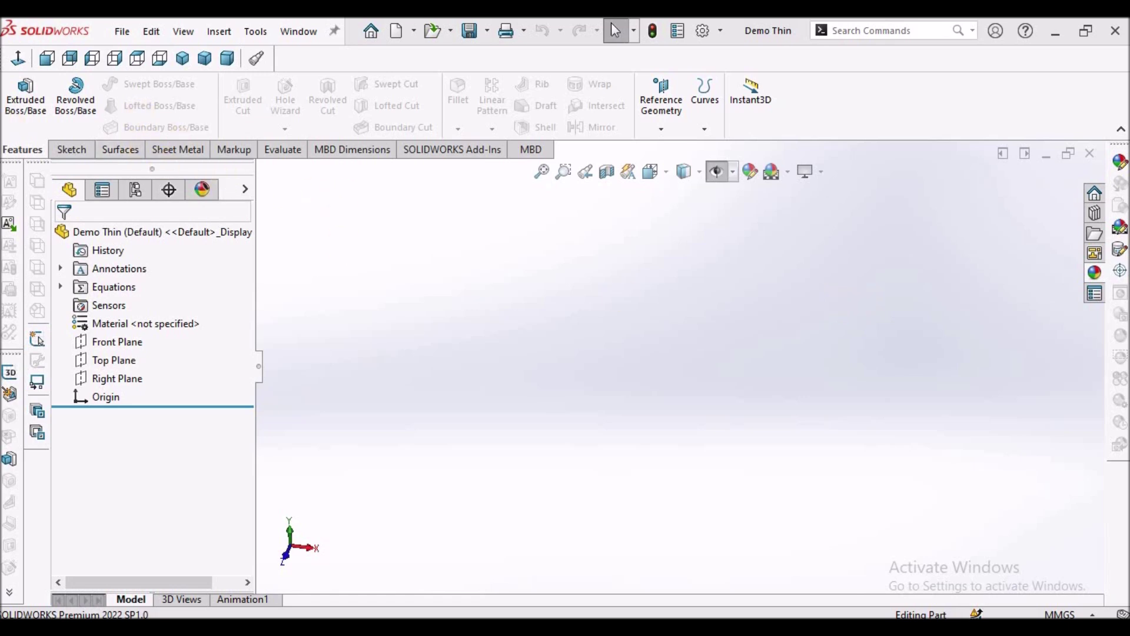
Sketch a circle of about 63.1 mm radius centred on the origin of the Top Plane in the Demo Thin part.
click(109, 358)
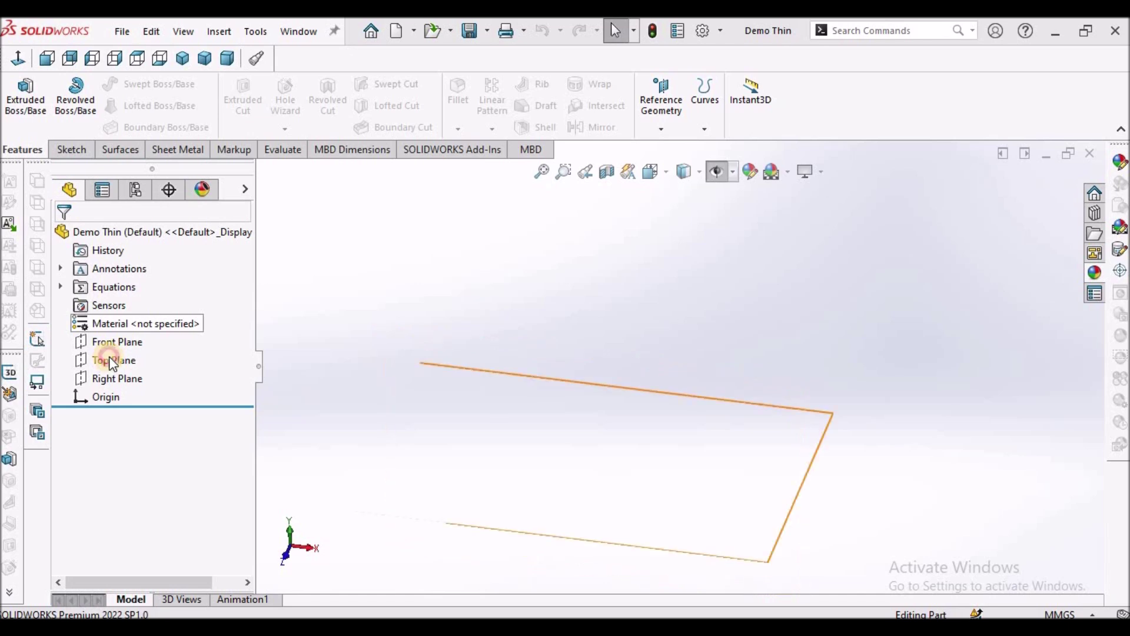
click(76, 149)
click(25, 87)
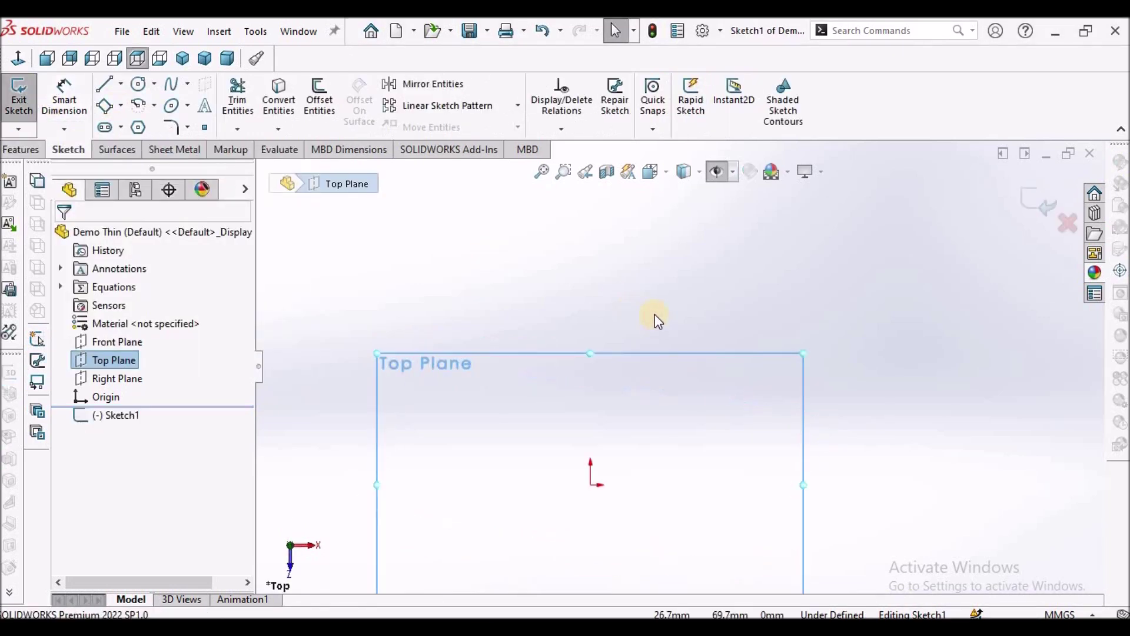
click(141, 83)
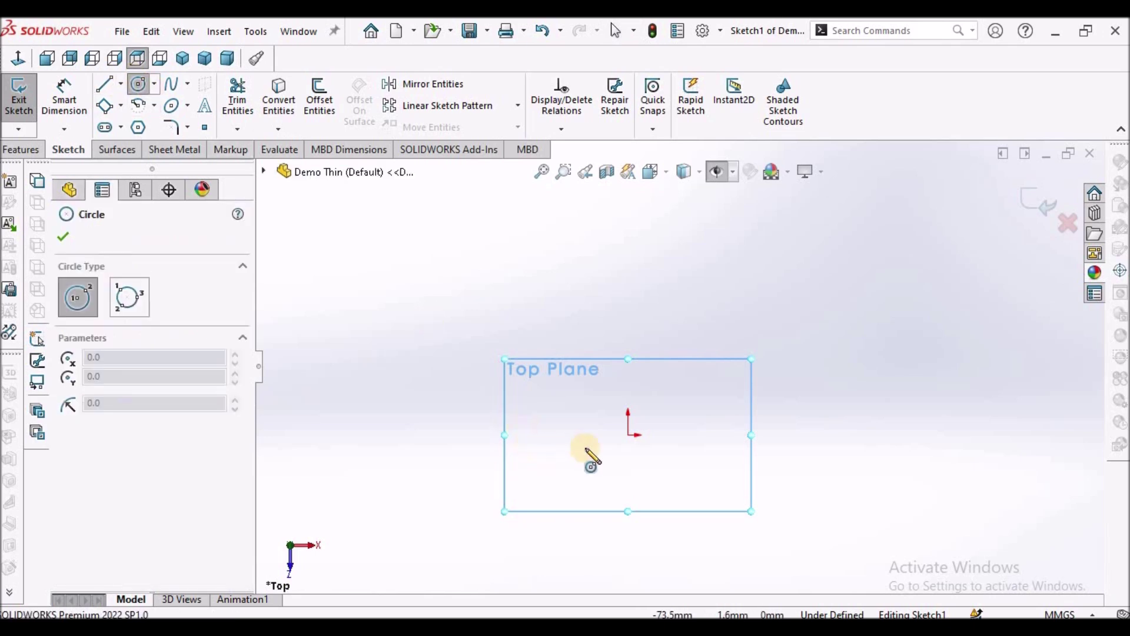
click(628, 435)
click(697, 383)
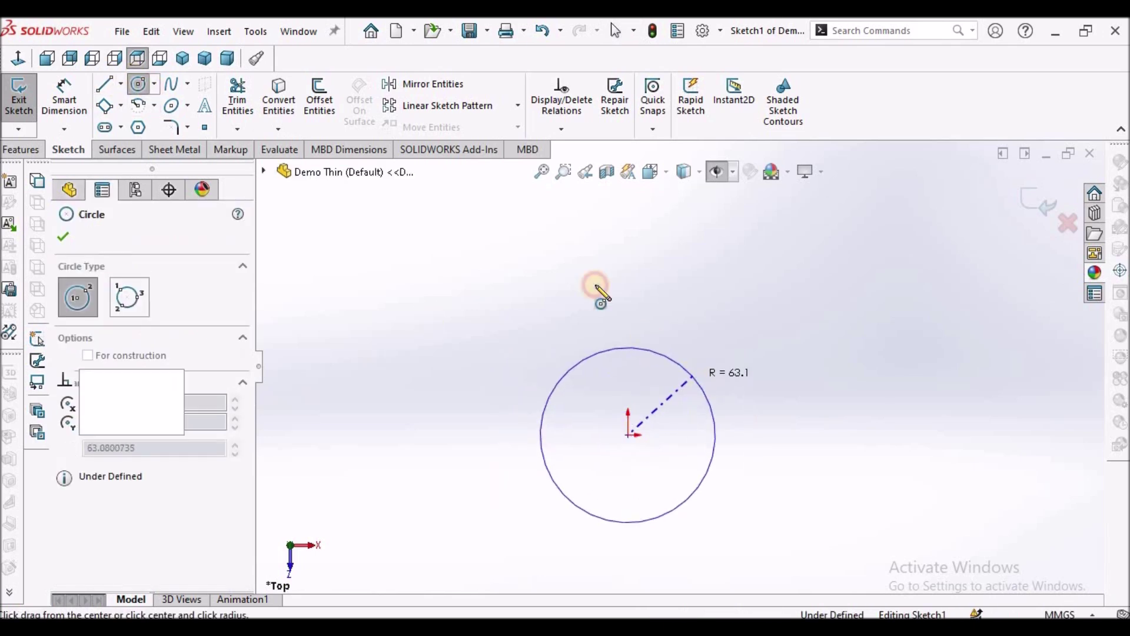
right_click(595, 290)
click(615, 294)
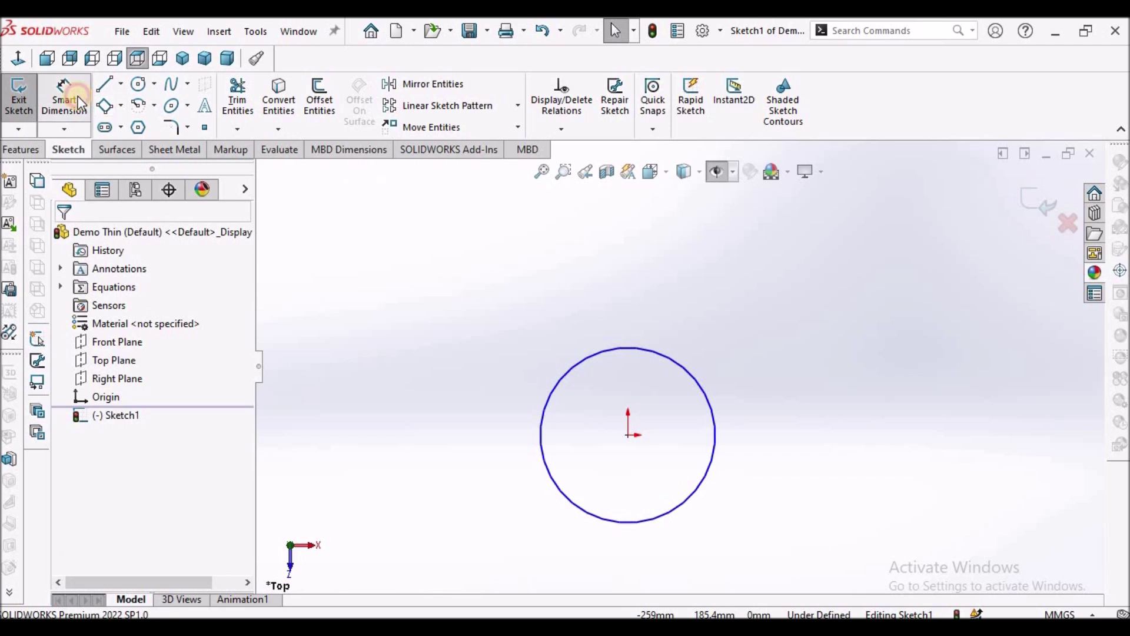
Dimension the circle's diameter as 50 mm.
click(65, 94)
click(692, 380)
click(744, 337)
text(50)
key(Return)
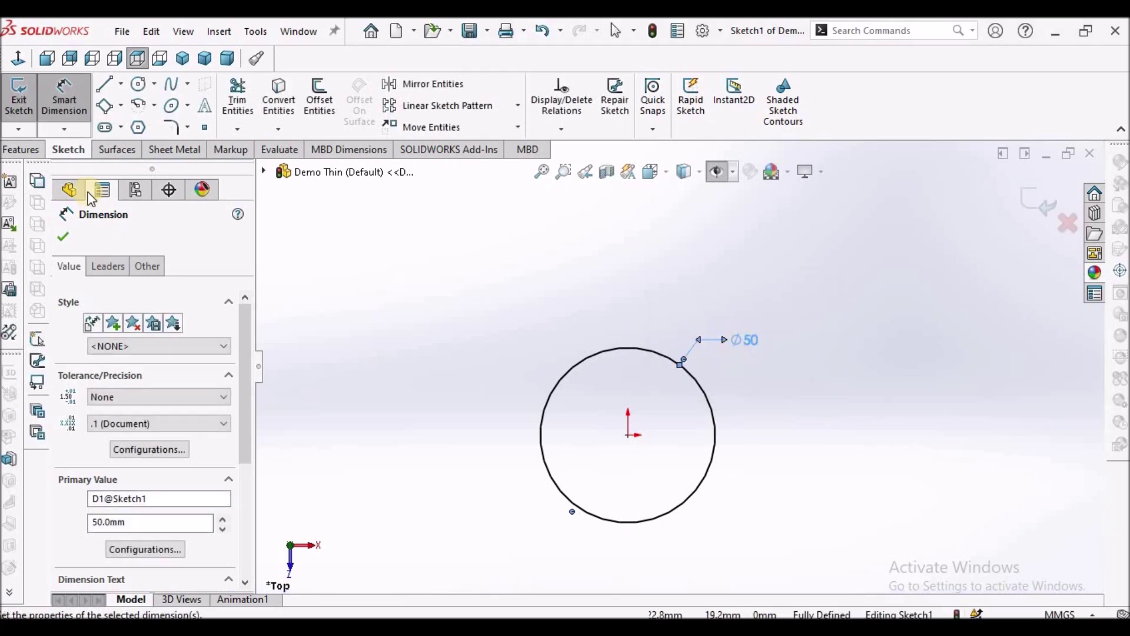
click(63, 237)
Set up a blind boss extrusion of the circle with a depth of 120 mm.
click(21, 148)
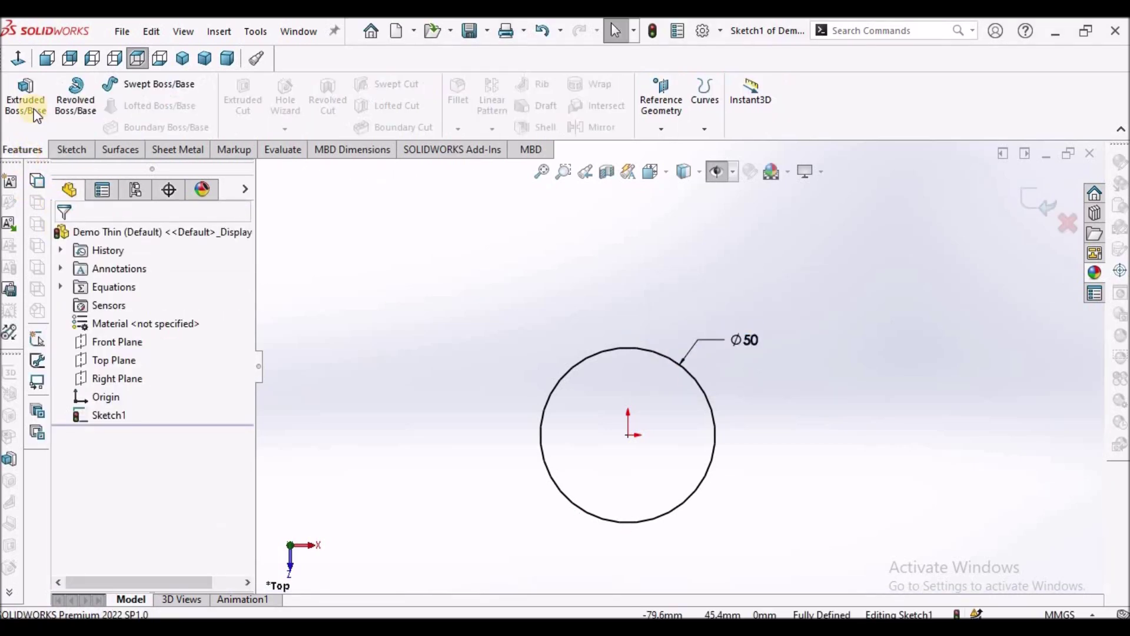
click(34, 115)
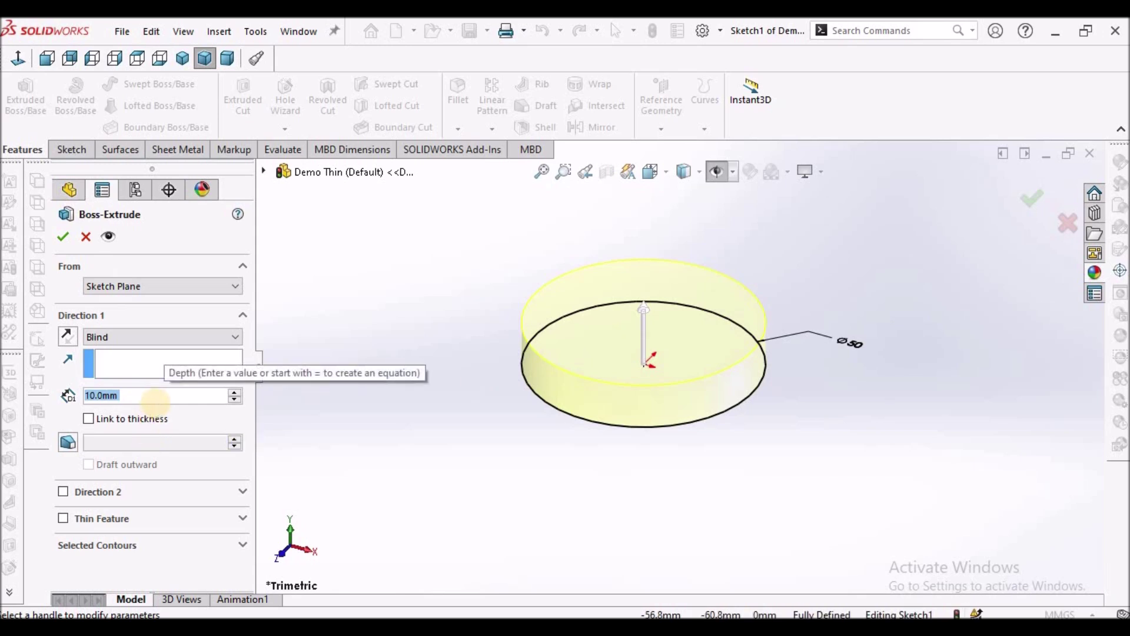
text(120)
key(Return)
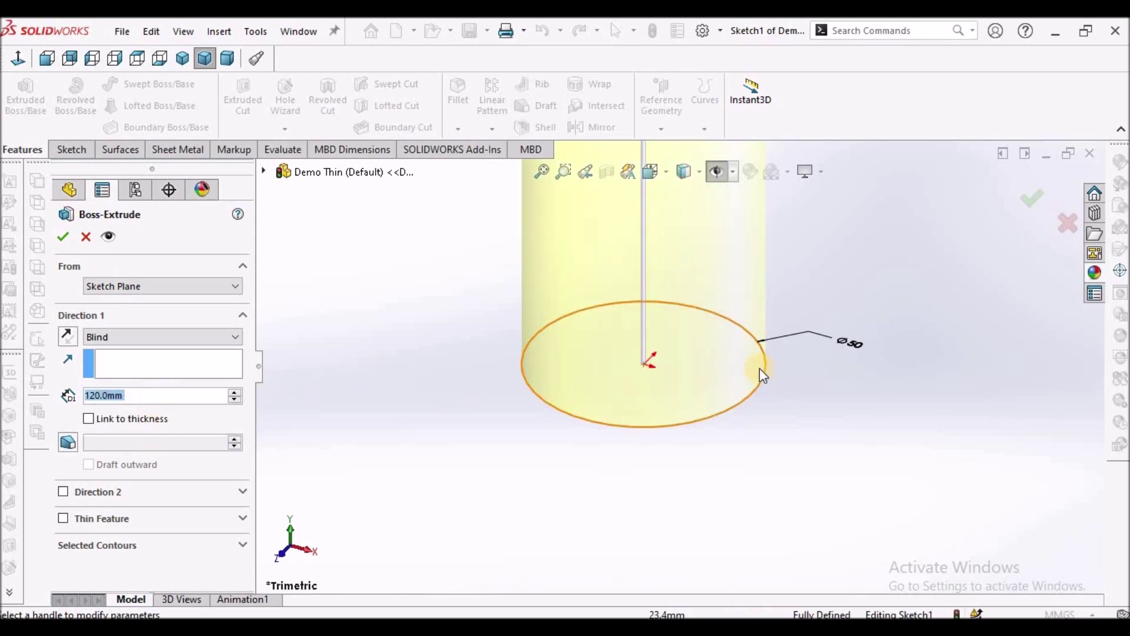
scroll(735, 367, up, 5)
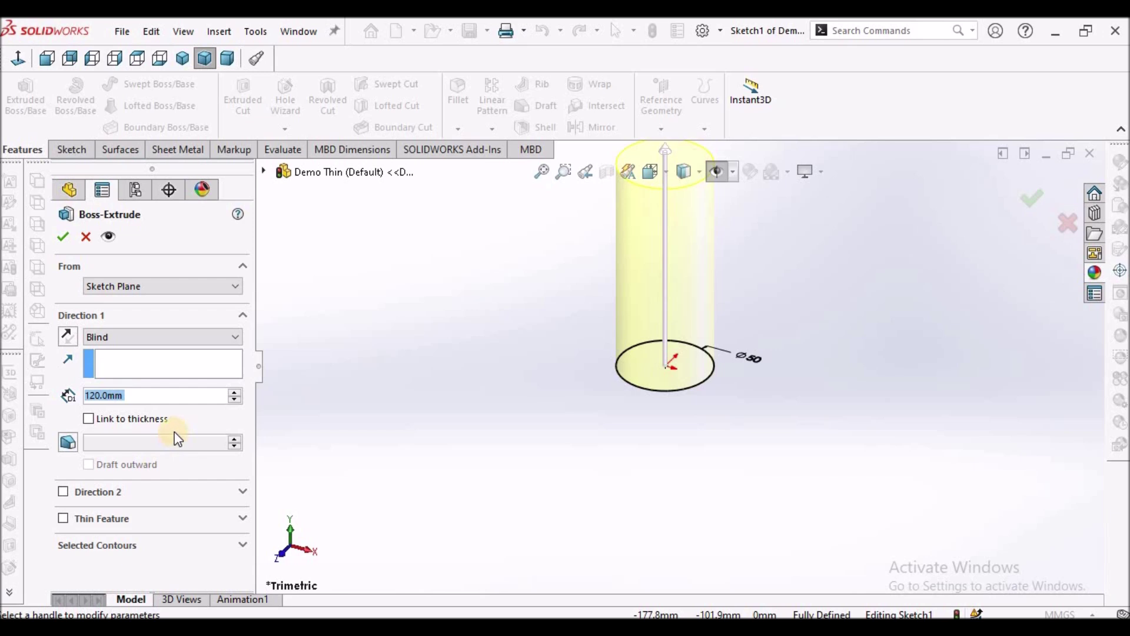
Make the extrusion a one-direction thin feature 2 mm thick, complete it, and save the part.
click(63, 518)
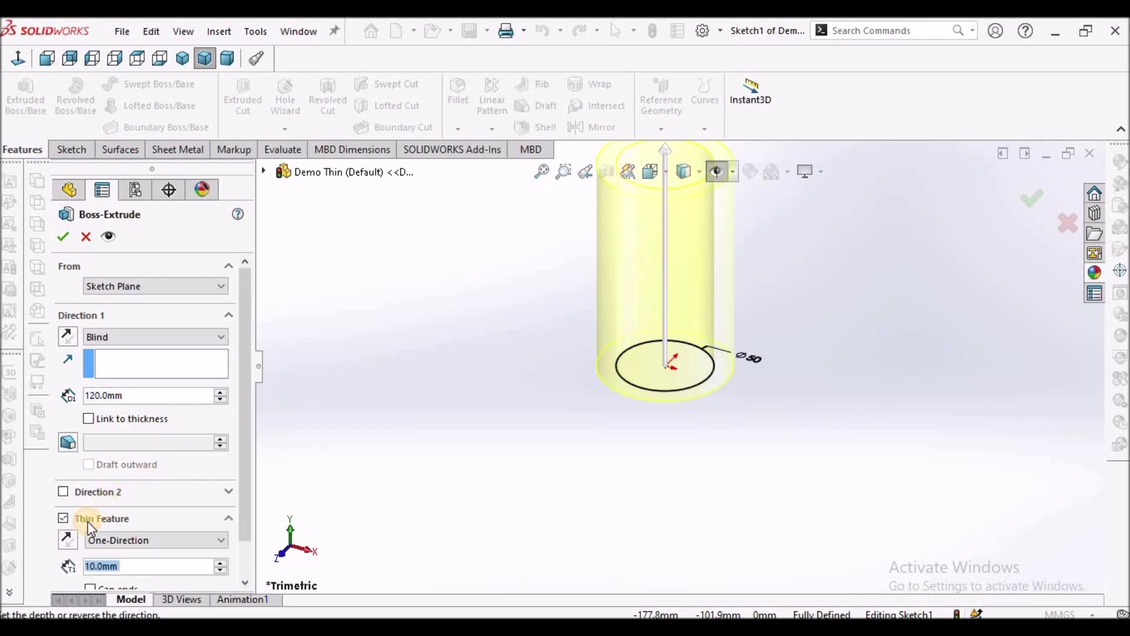
text(2)
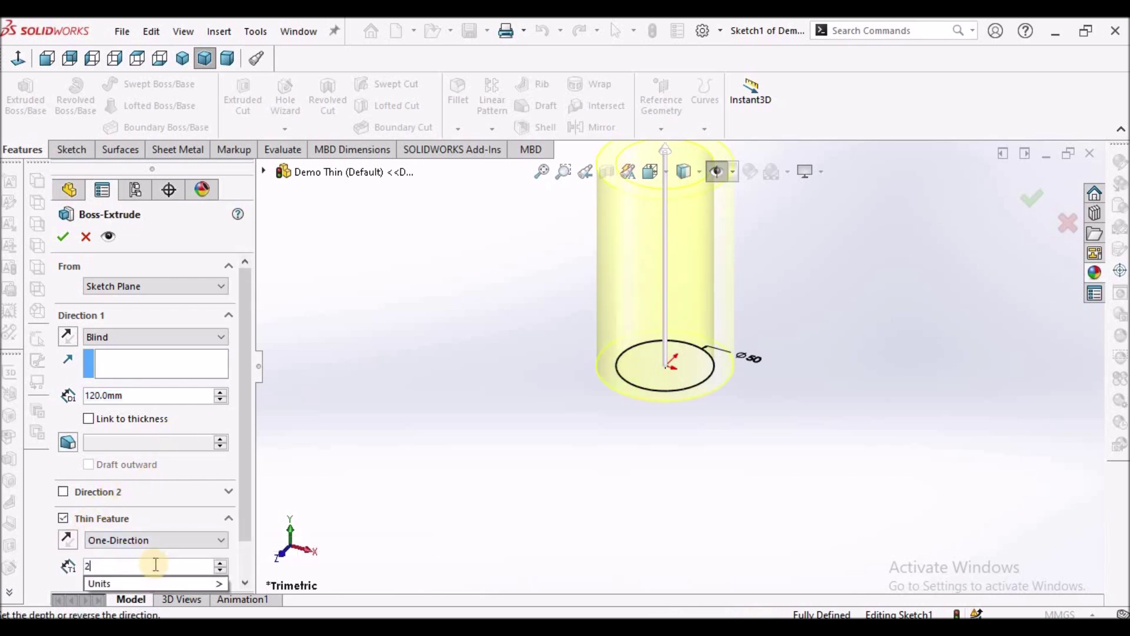
key(Return)
scroll(723, 340, up, 3)
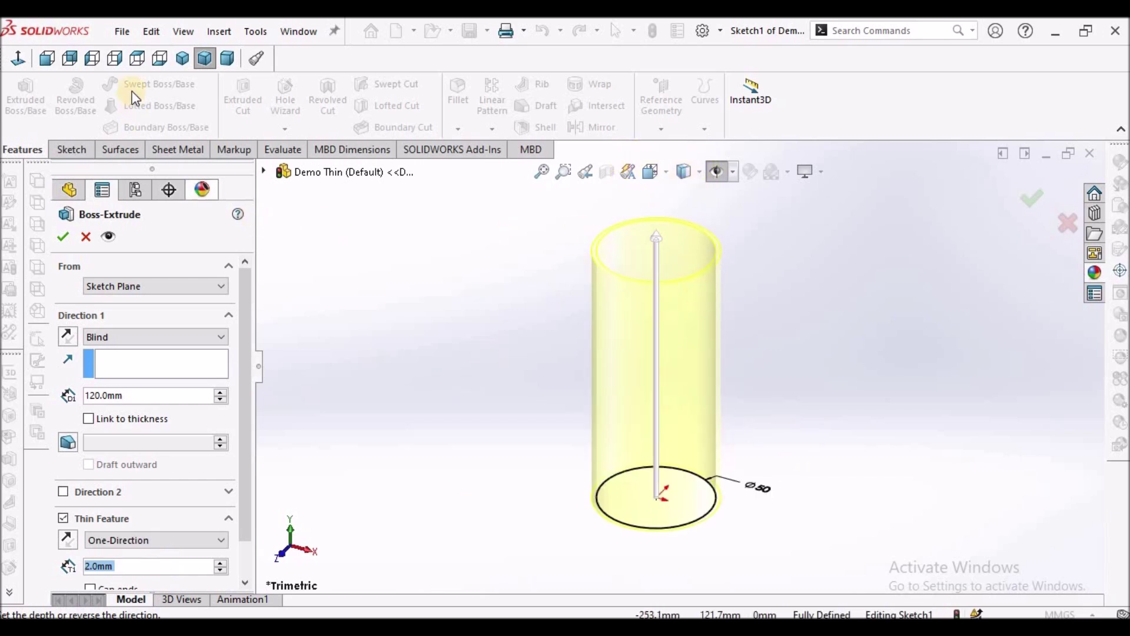
key(Return)
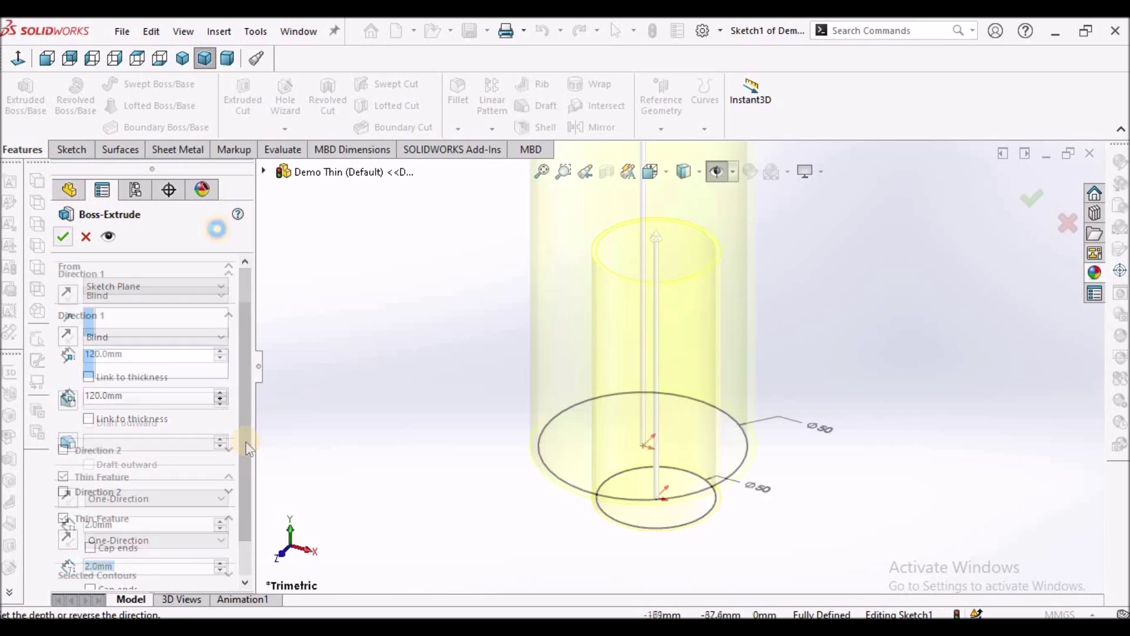
scroll(786, 289, up, 1)
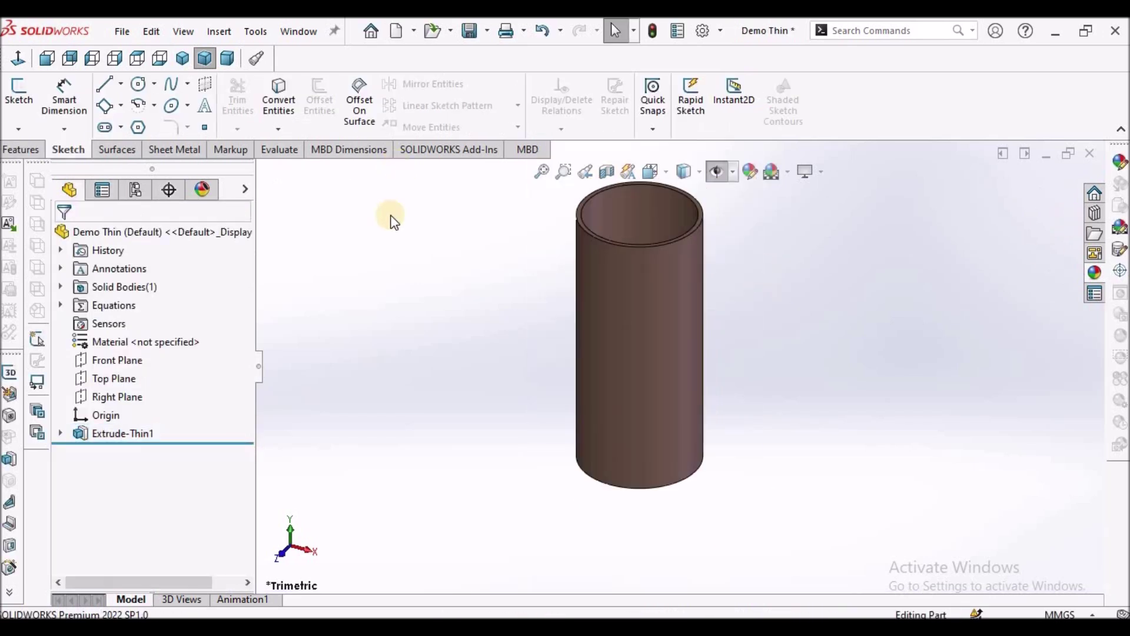
click(471, 33)
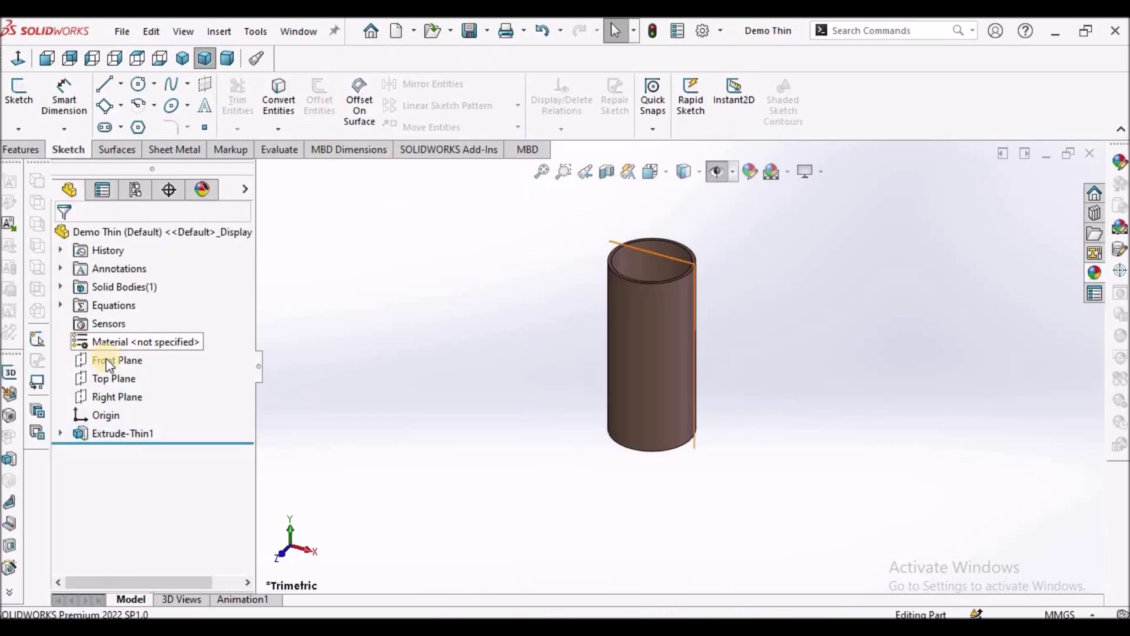
Create a reference plane offset 40 mm from the Front Plane.
click(106, 360)
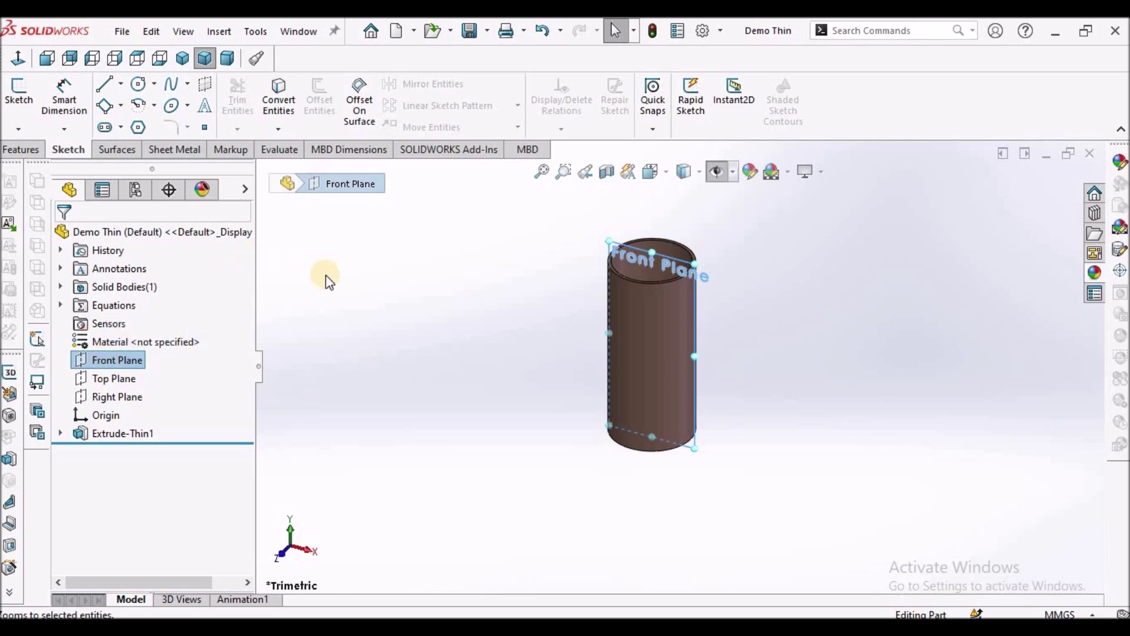
click(37, 154)
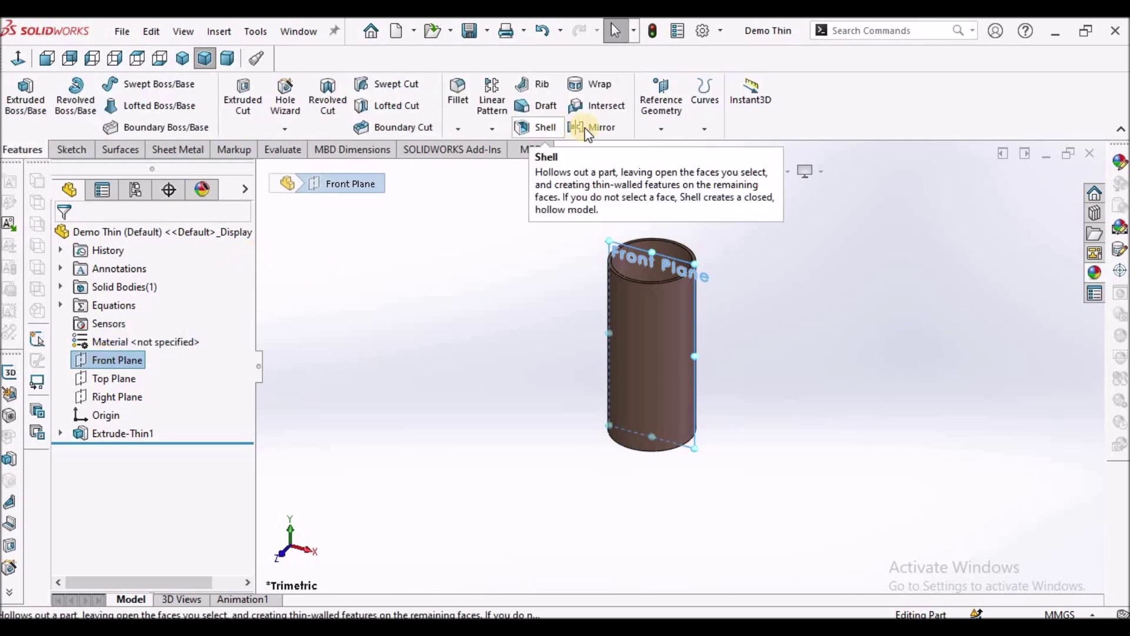
click(660, 129)
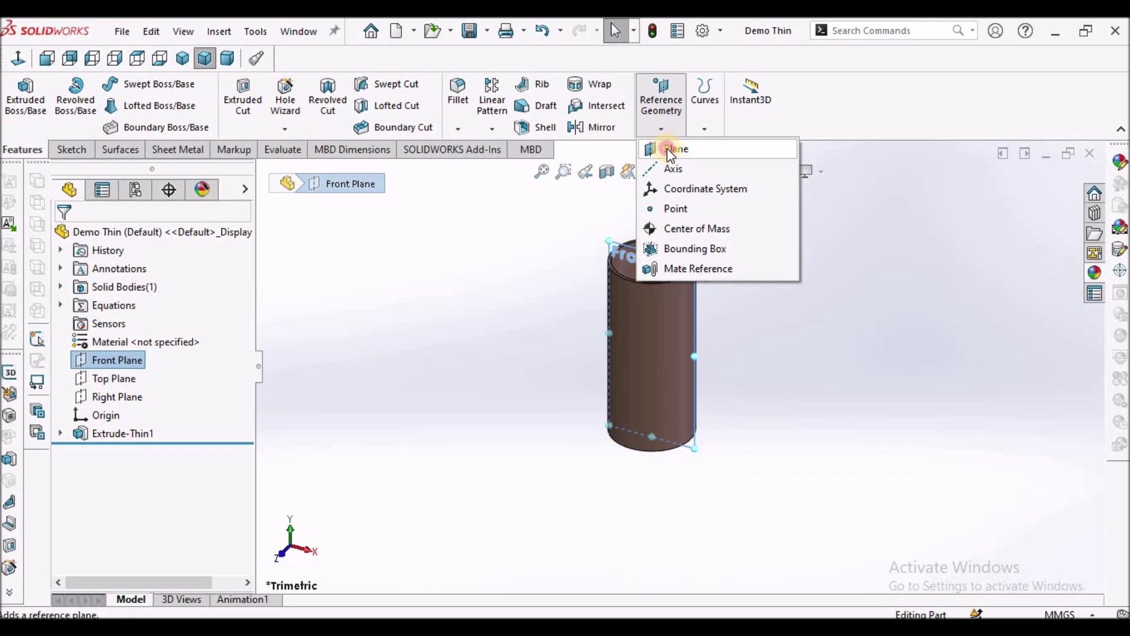
click(666, 148)
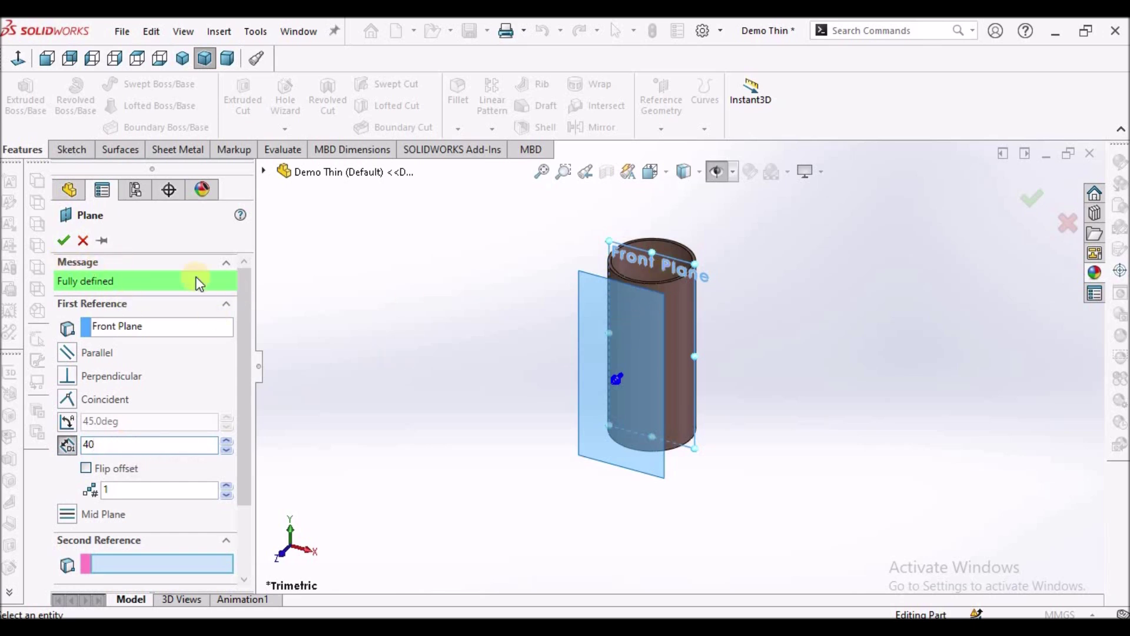
click(63, 241)
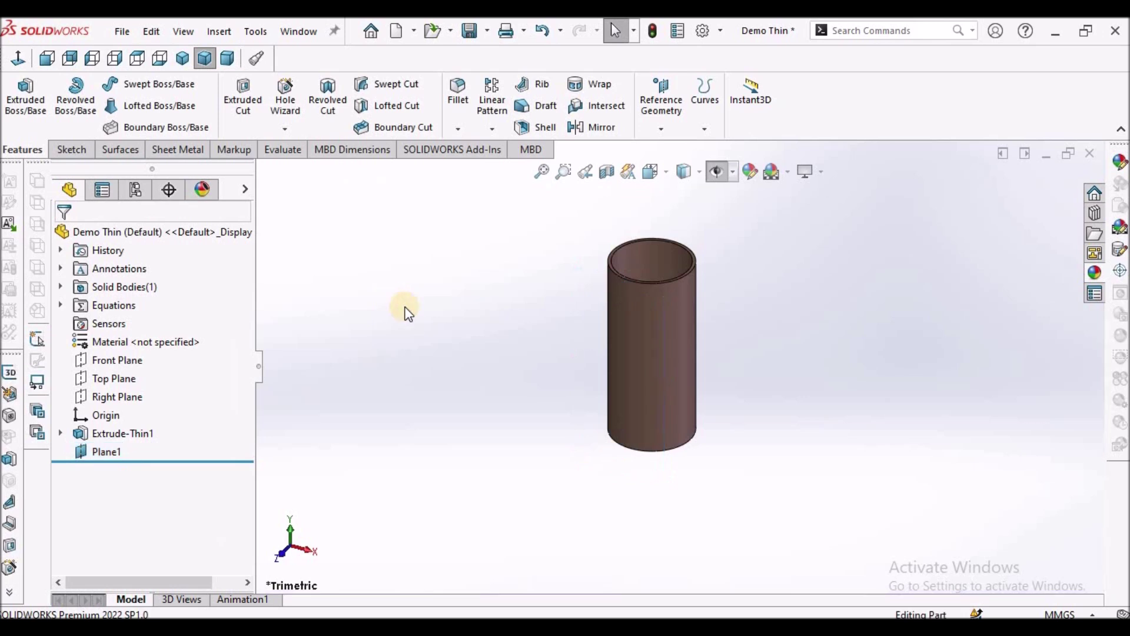
Create a reference axis through the center of the tube from its cylindrical face.
click(660, 129)
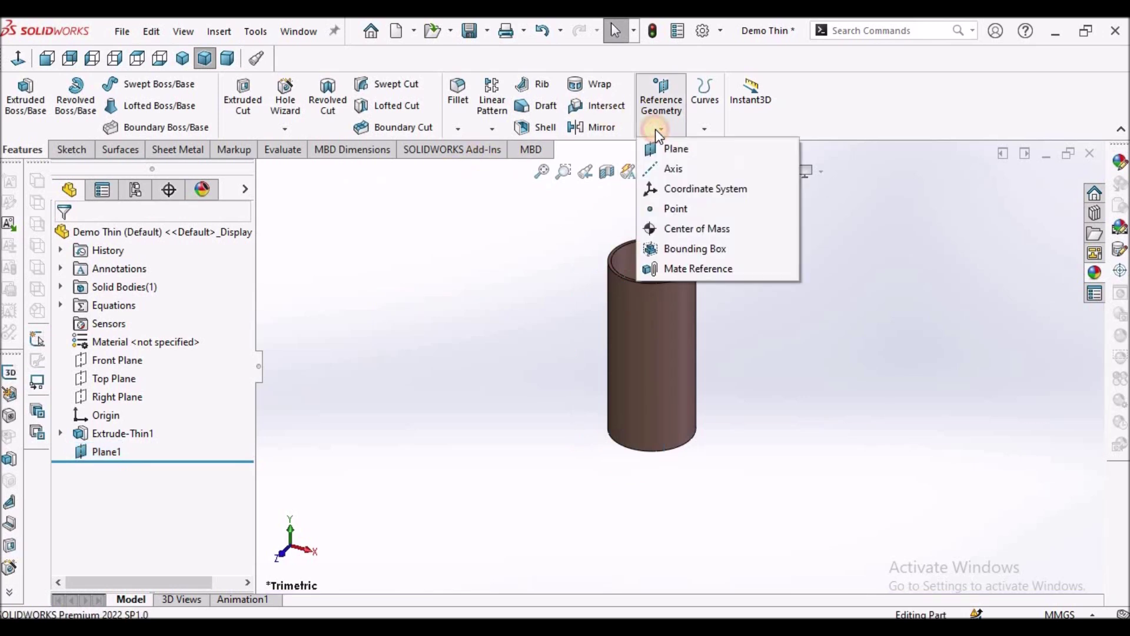
click(666, 167)
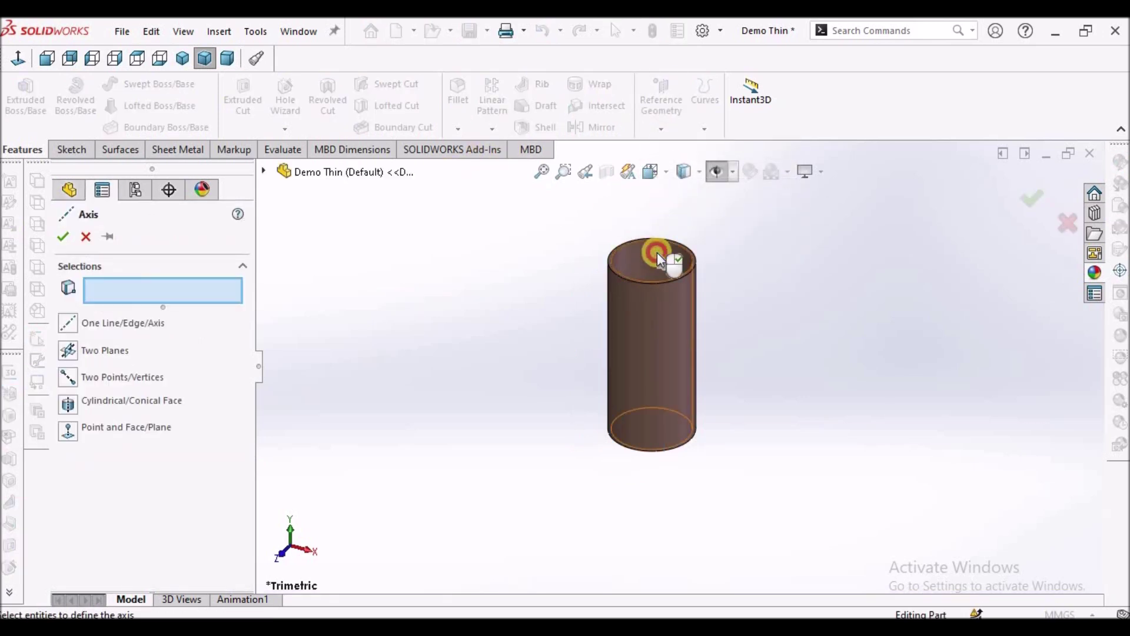
click(662, 255)
click(61, 233)
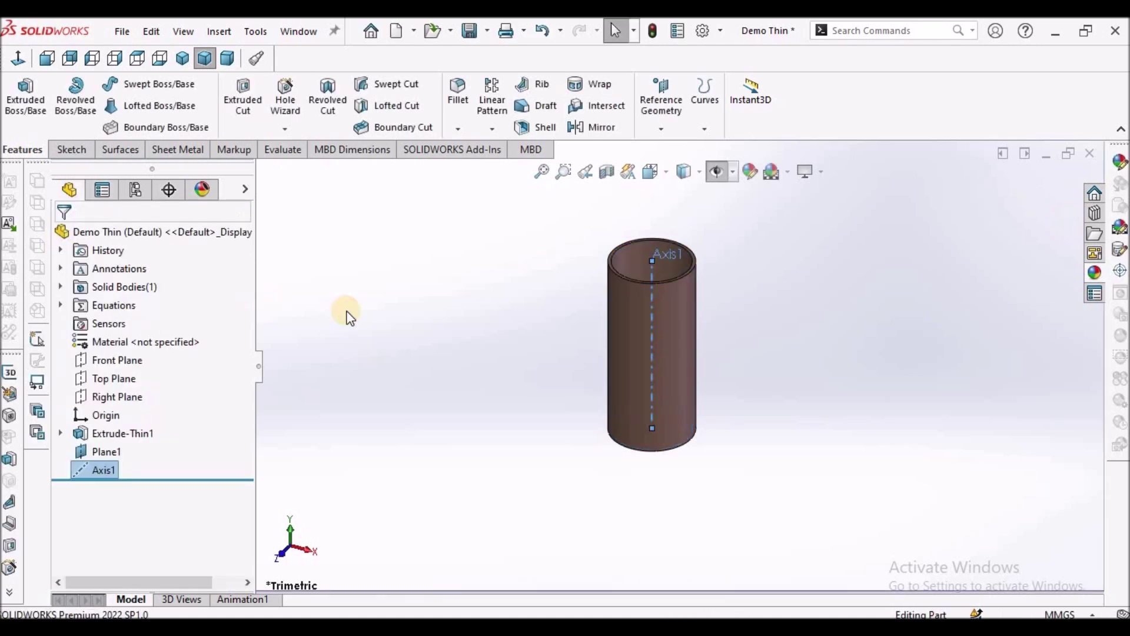
Turn the display of hidden item types back on and make reference planes visible.
click(733, 172)
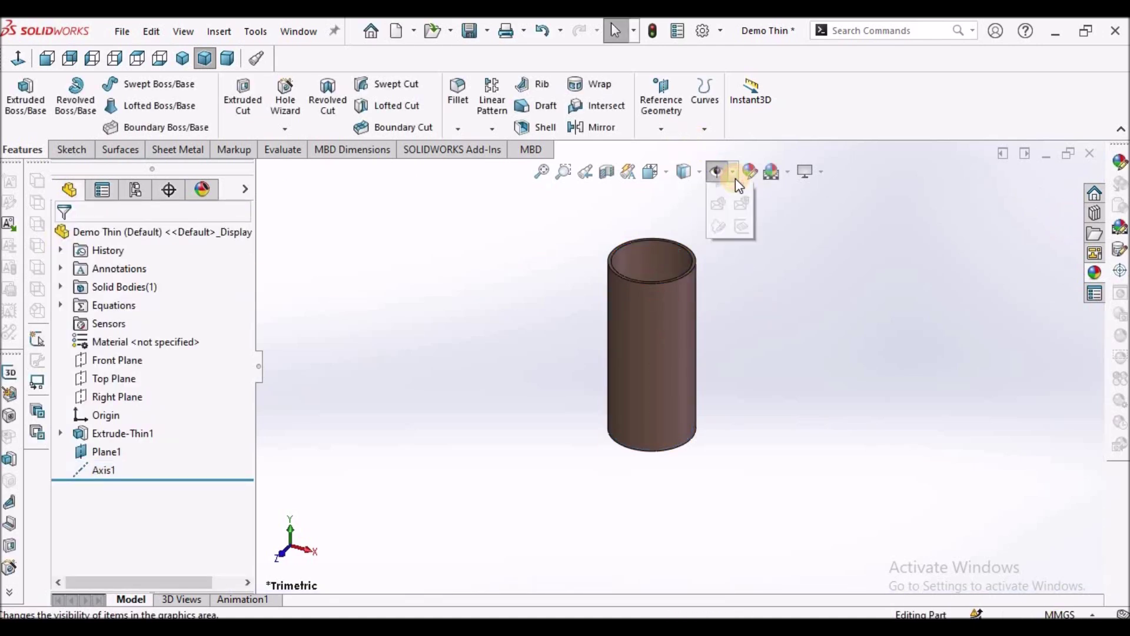
click(717, 174)
click(717, 175)
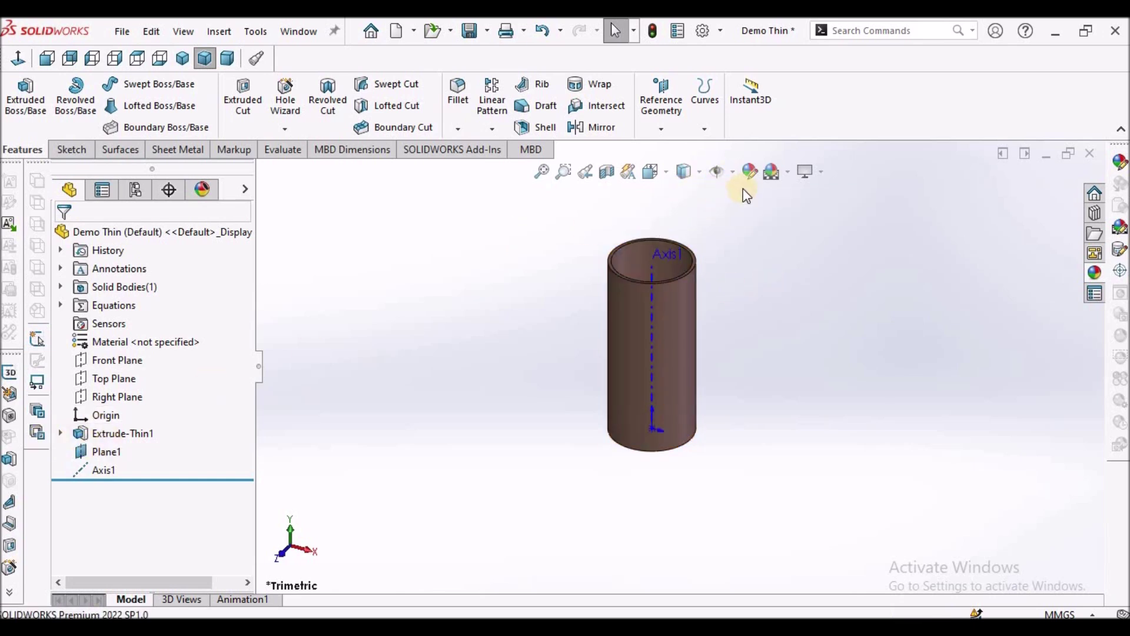
click(733, 172)
click(717, 193)
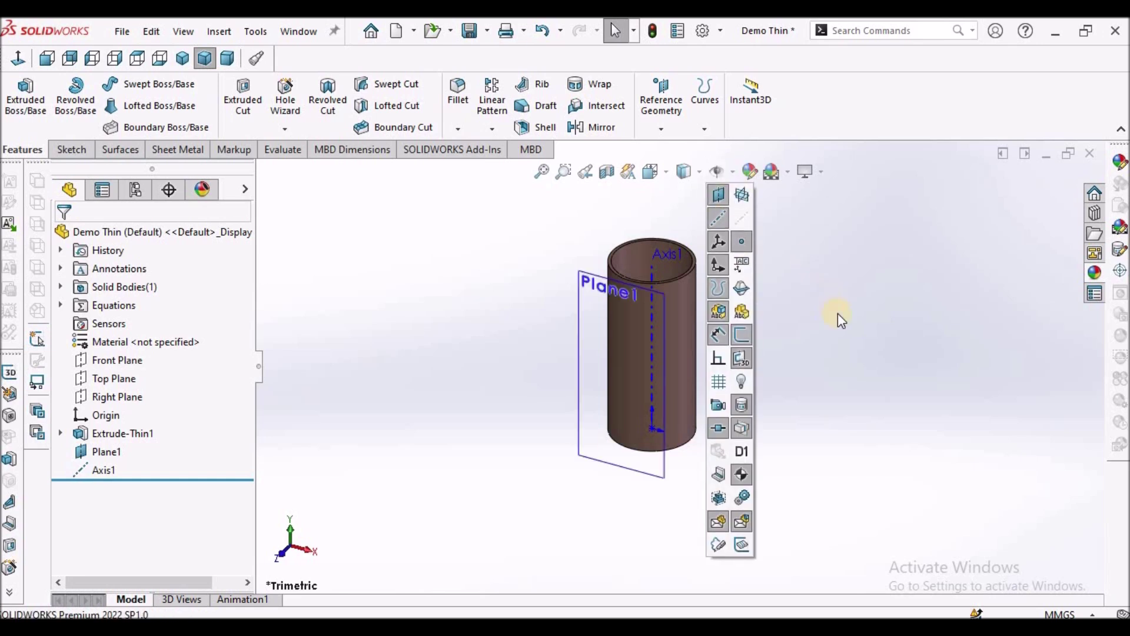
Start a new sketch on the plane offset from the Front Plane.
scroll(647, 322, up, 1)
scroll(655, 362, down, 3)
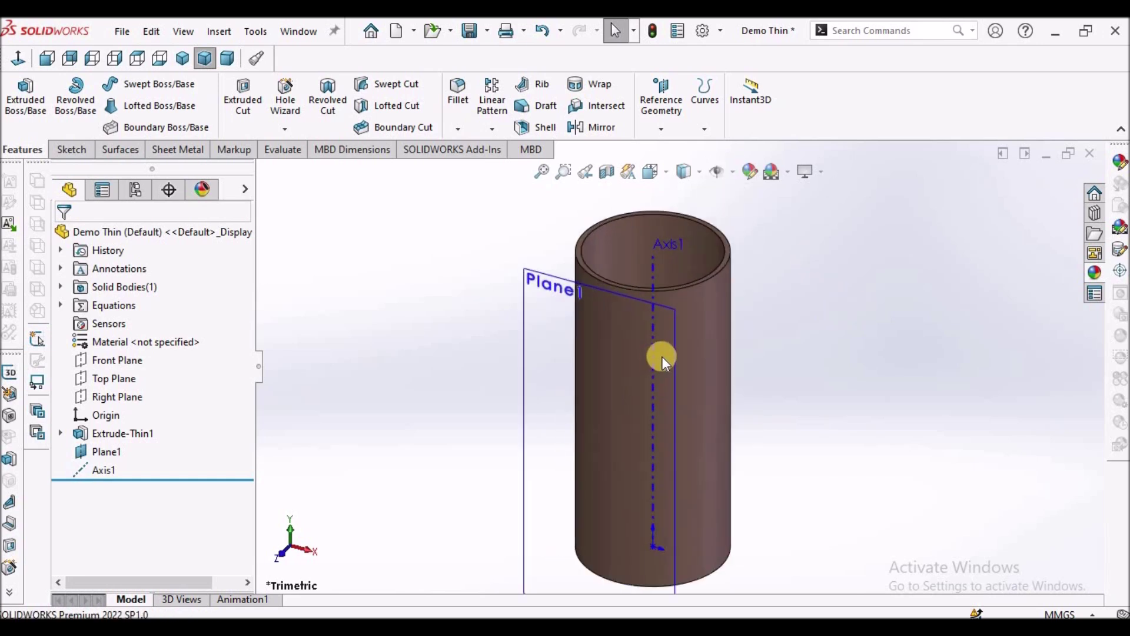
scroll(661, 356, up, 2)
click(593, 378)
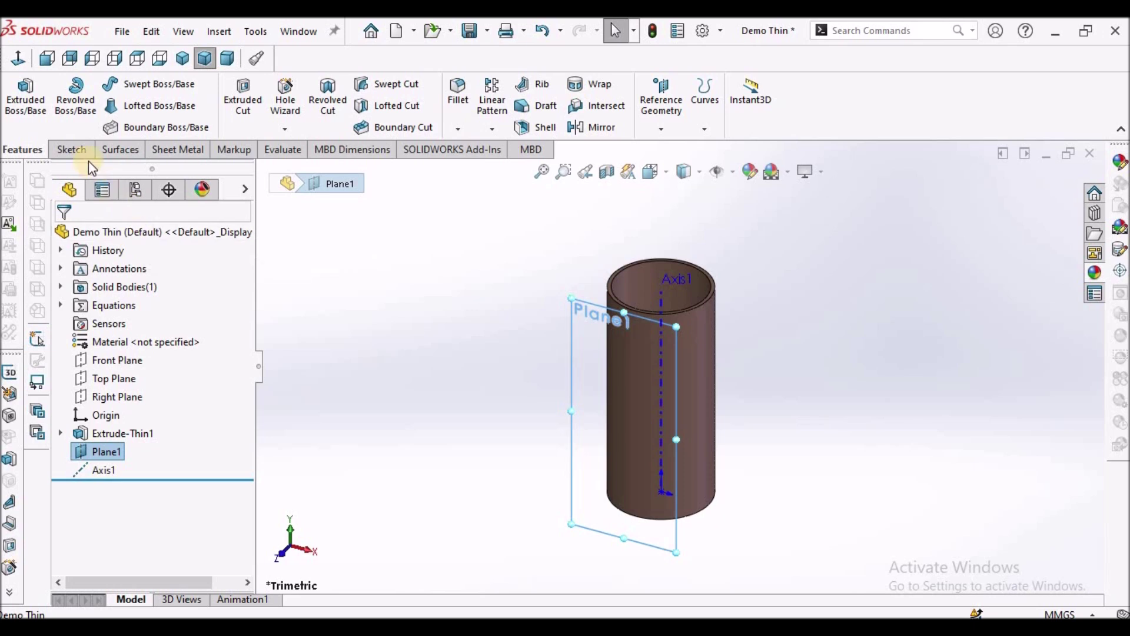
click(71, 149)
click(18, 92)
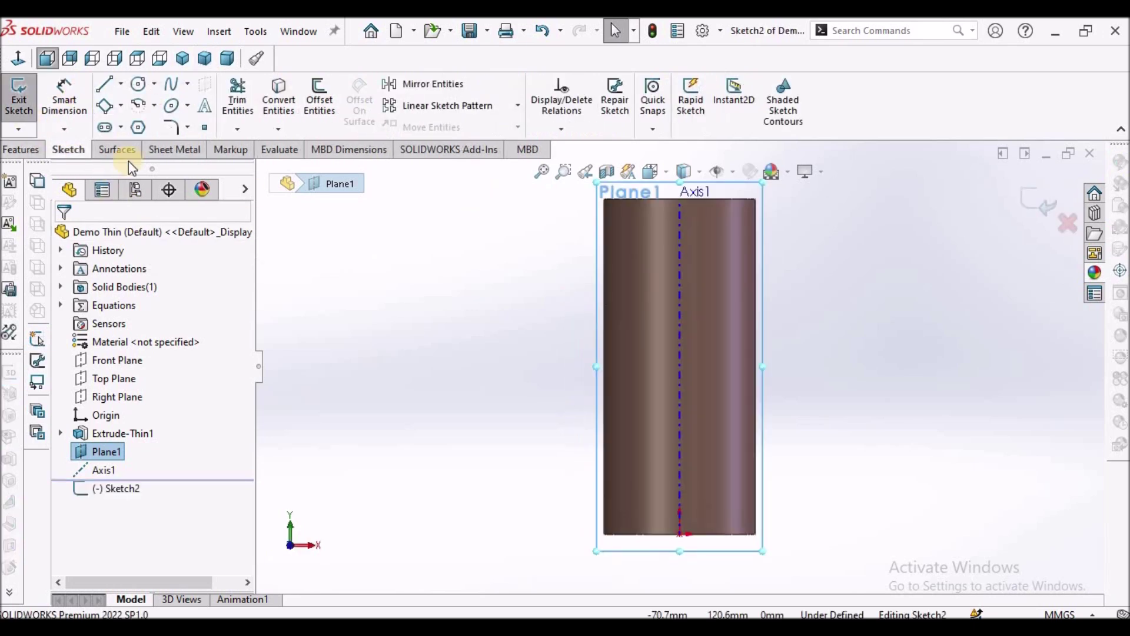
click(122, 127)
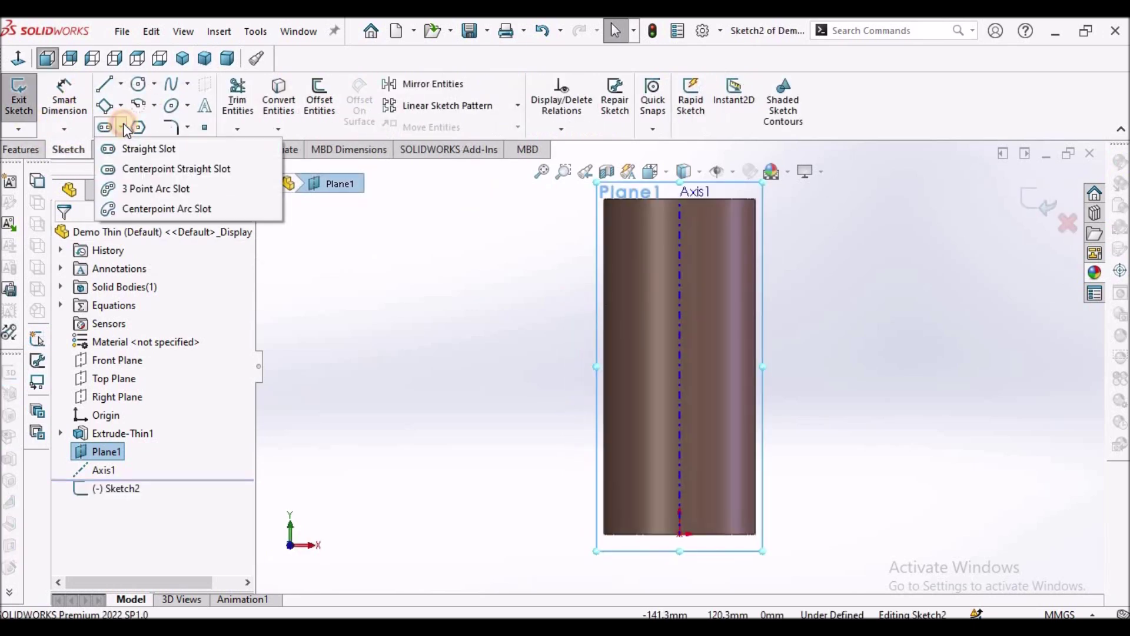
click(372, 285)
scroll(680, 364, up, 2)
Display the tube as line edges with hidden edges visible, and hide the plane and axis.
click(737, 172)
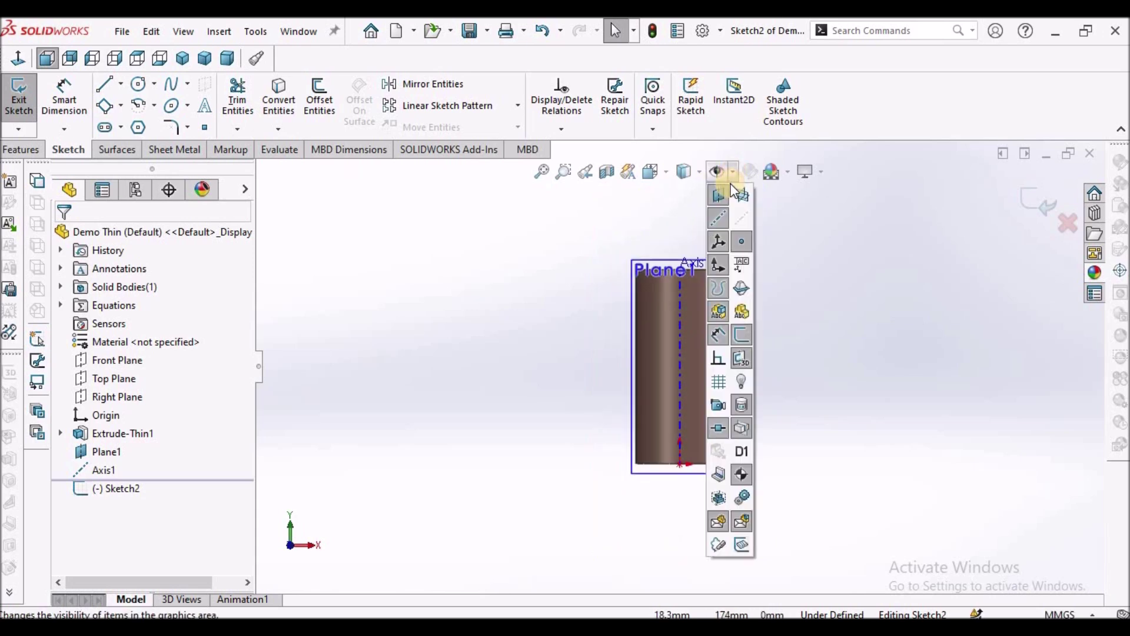
click(699, 171)
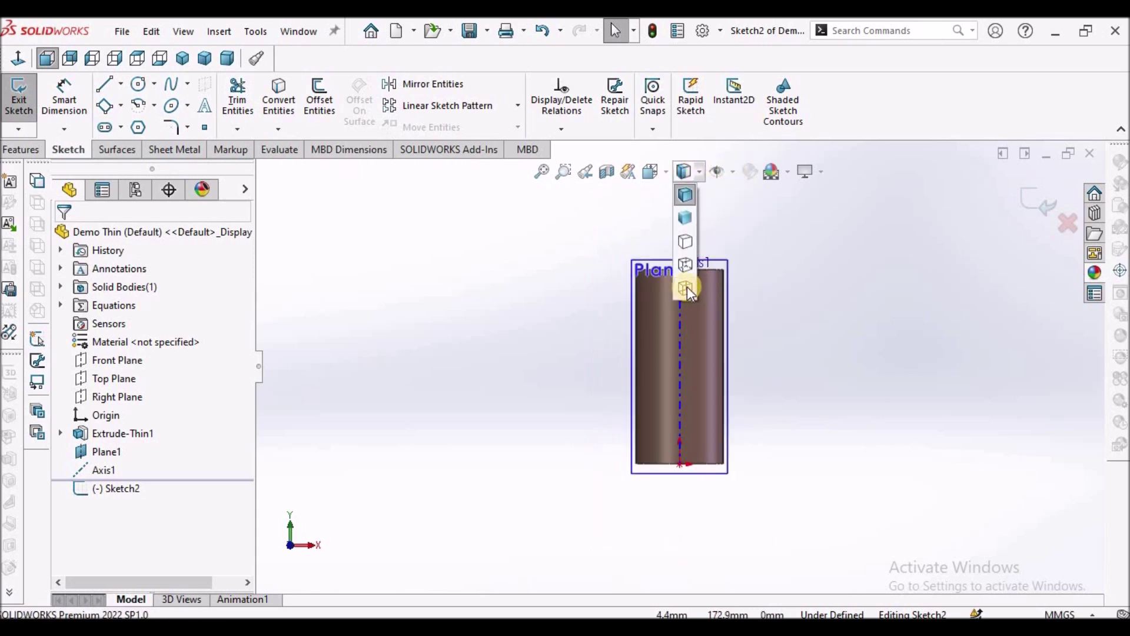
click(688, 266)
scroll(750, 338, down, 2)
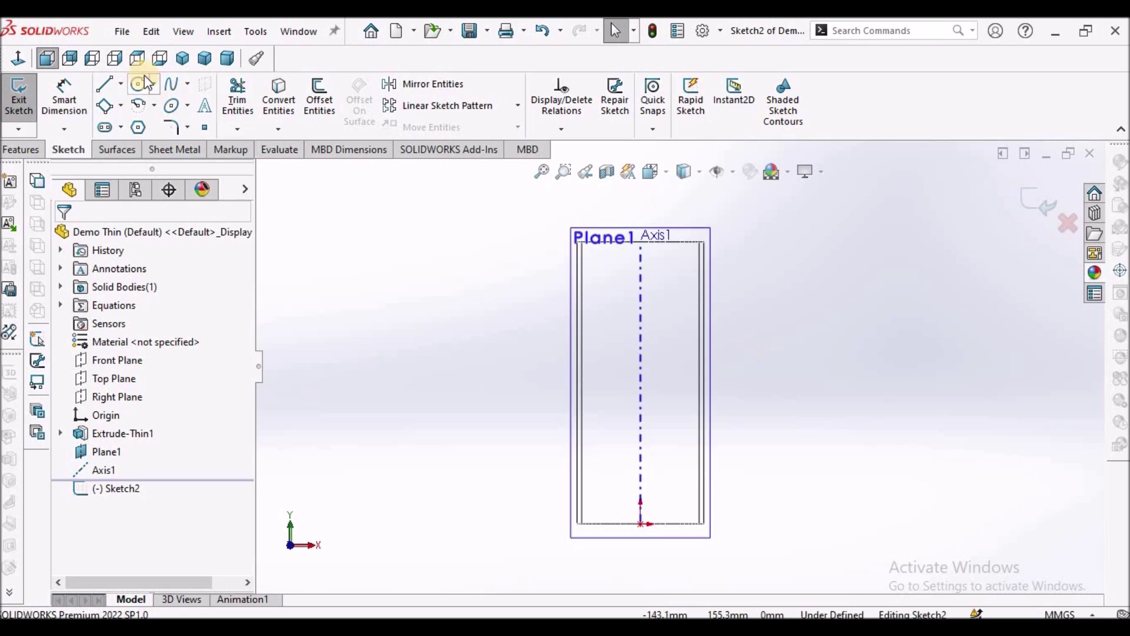
click(715, 169)
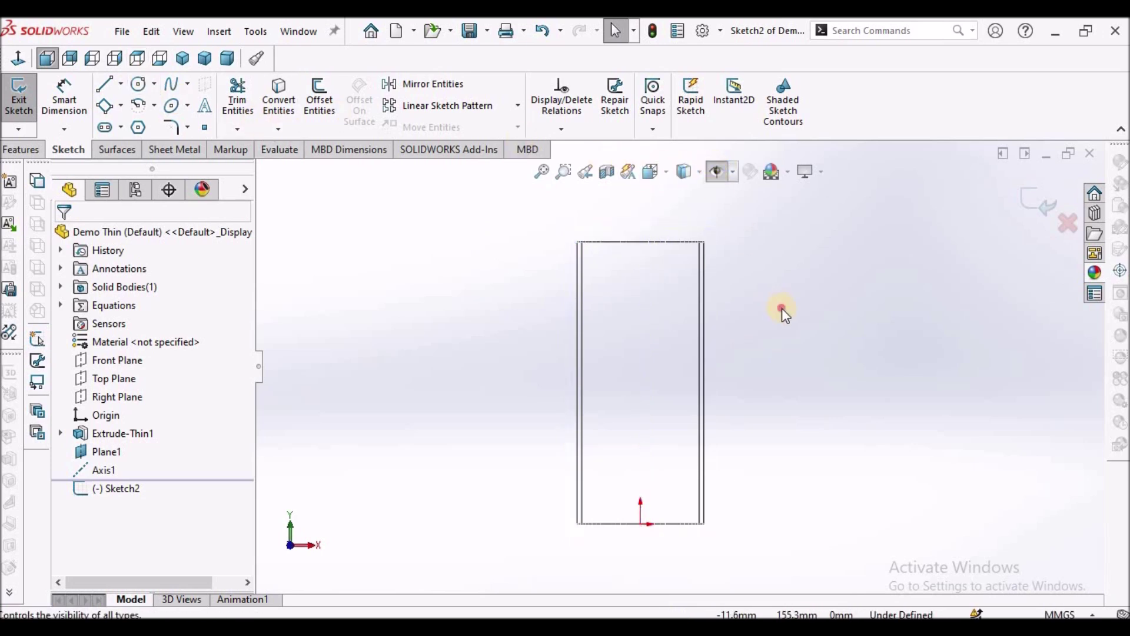
Draw a vertical centerline from the origin to the midpoint of the tube's top edge.
click(120, 84)
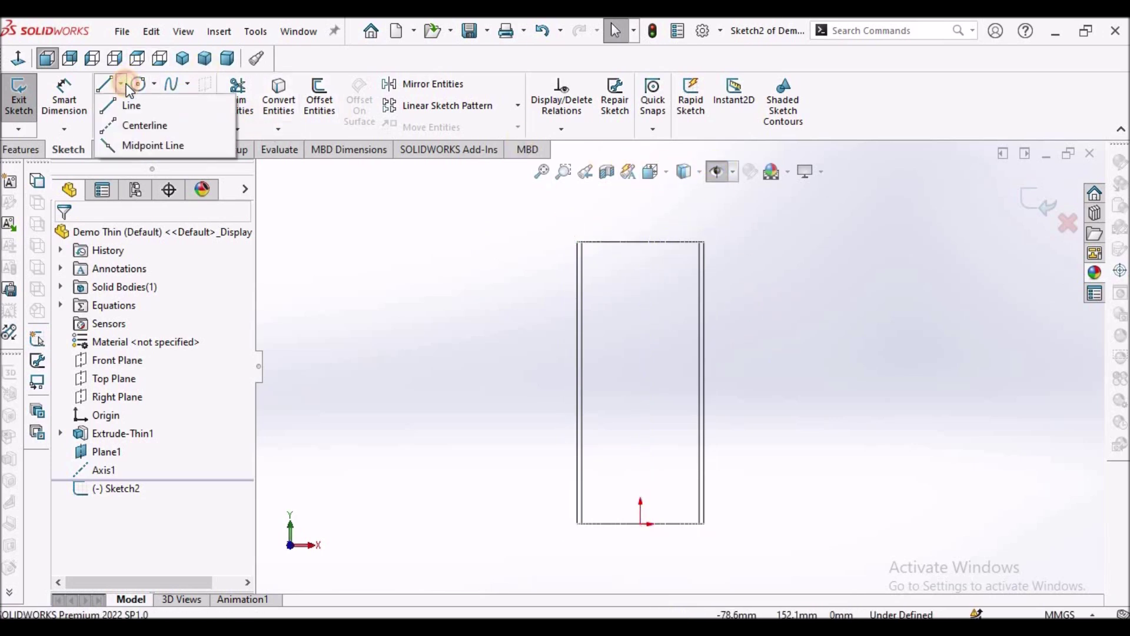
click(143, 125)
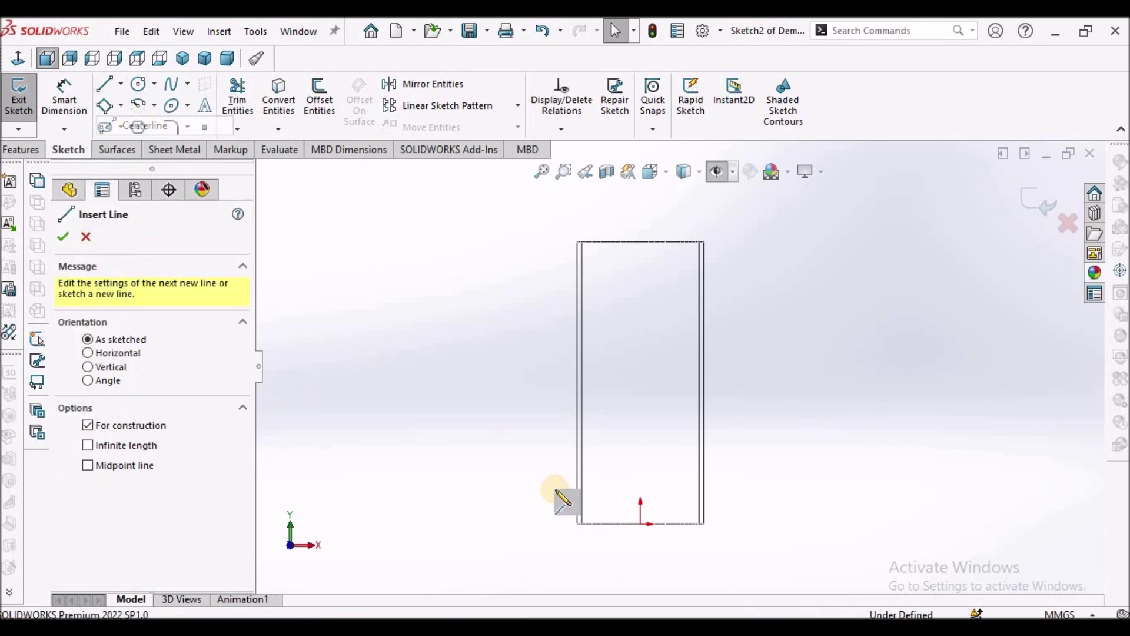
click(640, 522)
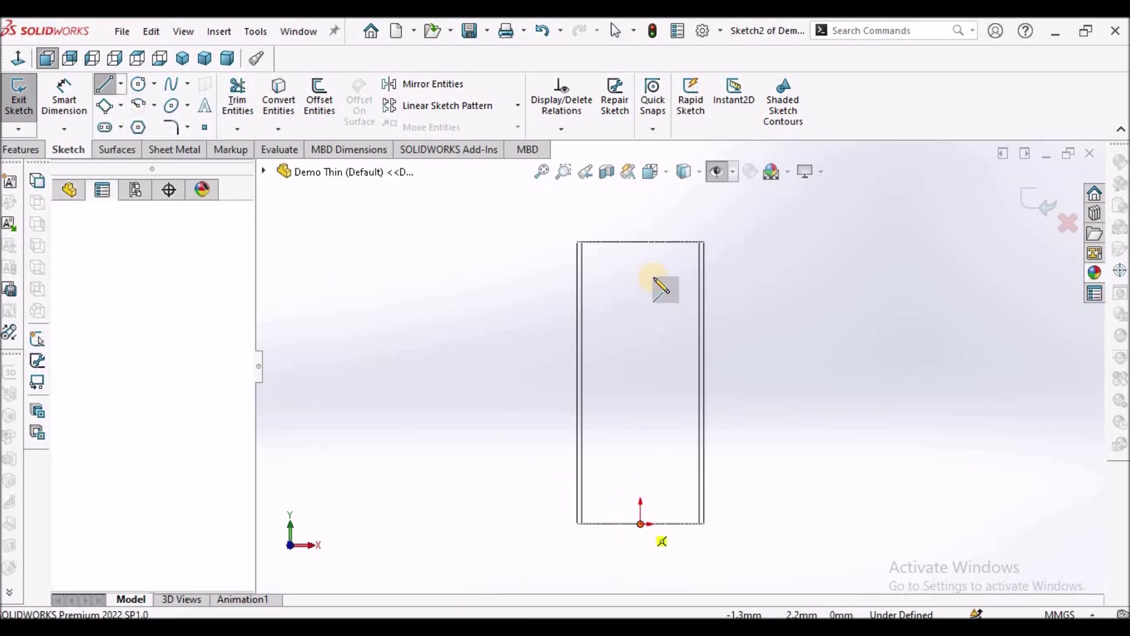
click(641, 242)
right_click(796, 290)
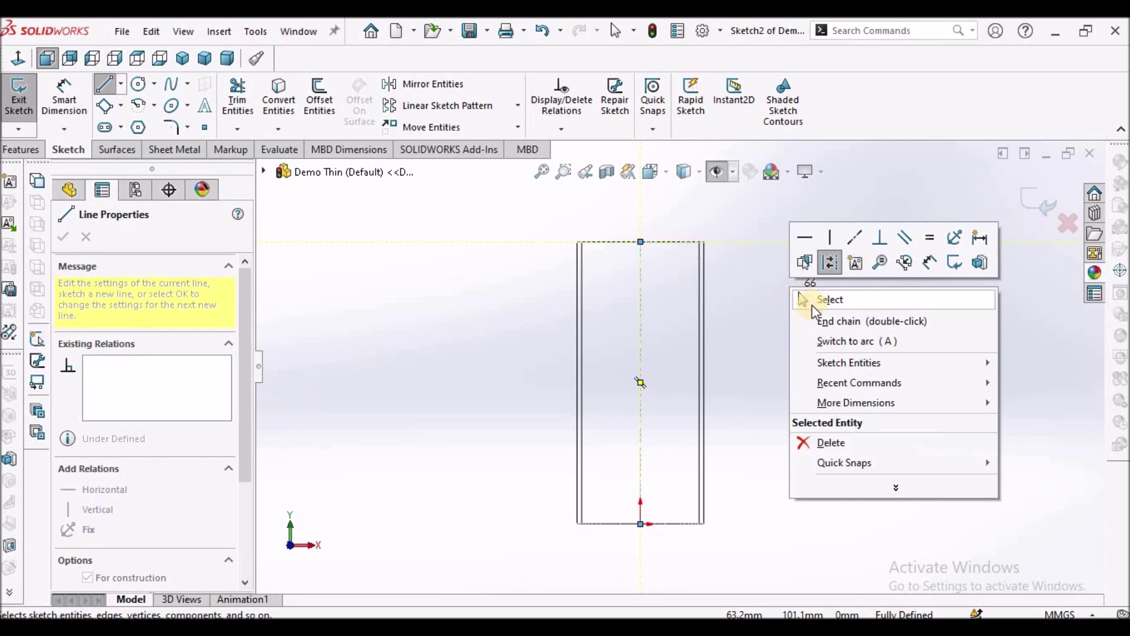
click(815, 297)
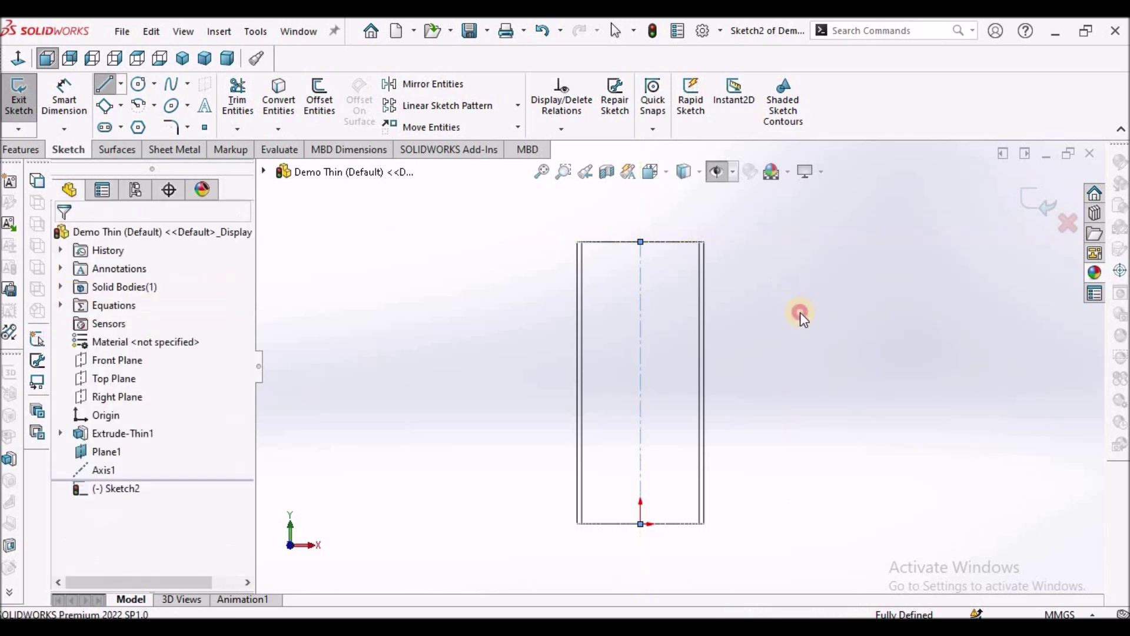
Sketch a diagonal centerpoint straight slot from the centerline's midpoint, about 127 mm long between arc centers and 18 mm wide.
click(122, 129)
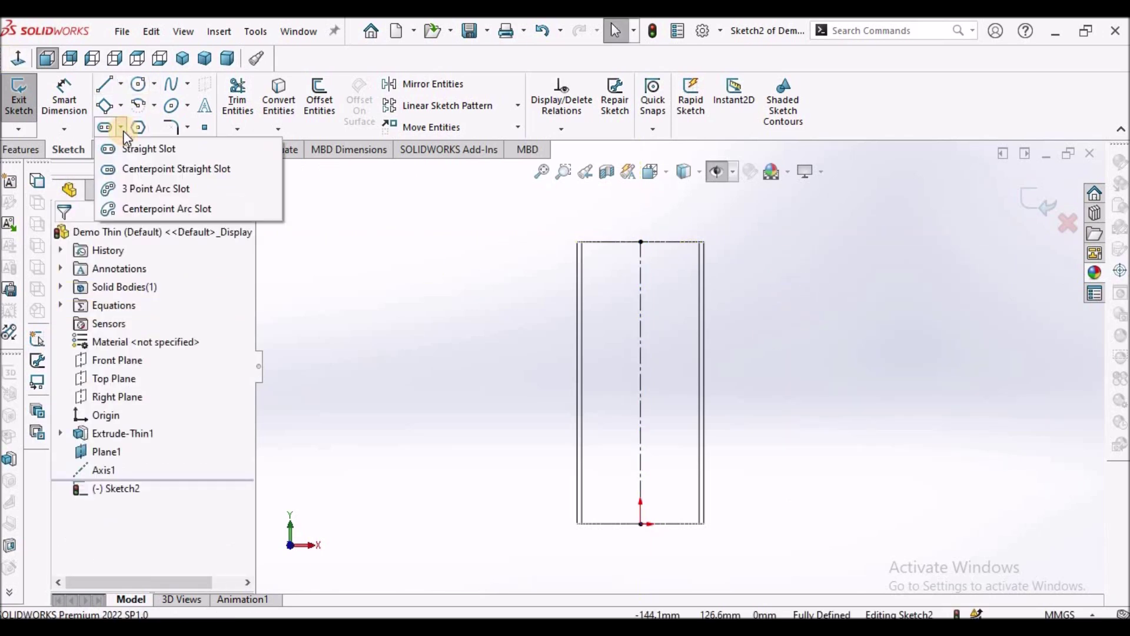
click(147, 170)
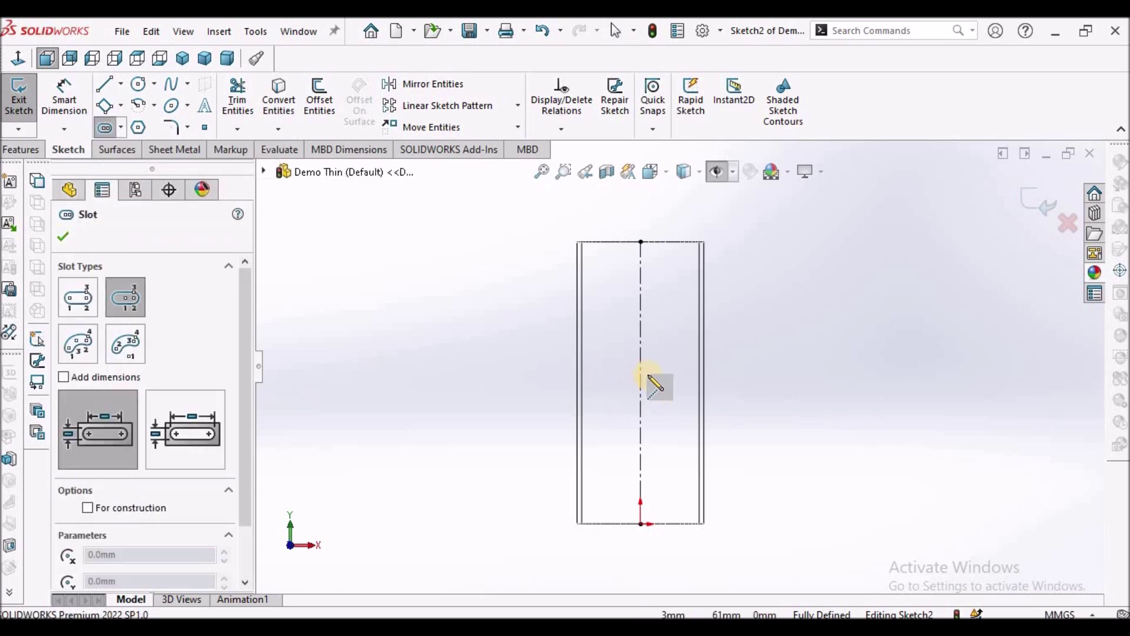
click(639, 382)
click(755, 477)
click(479, 306)
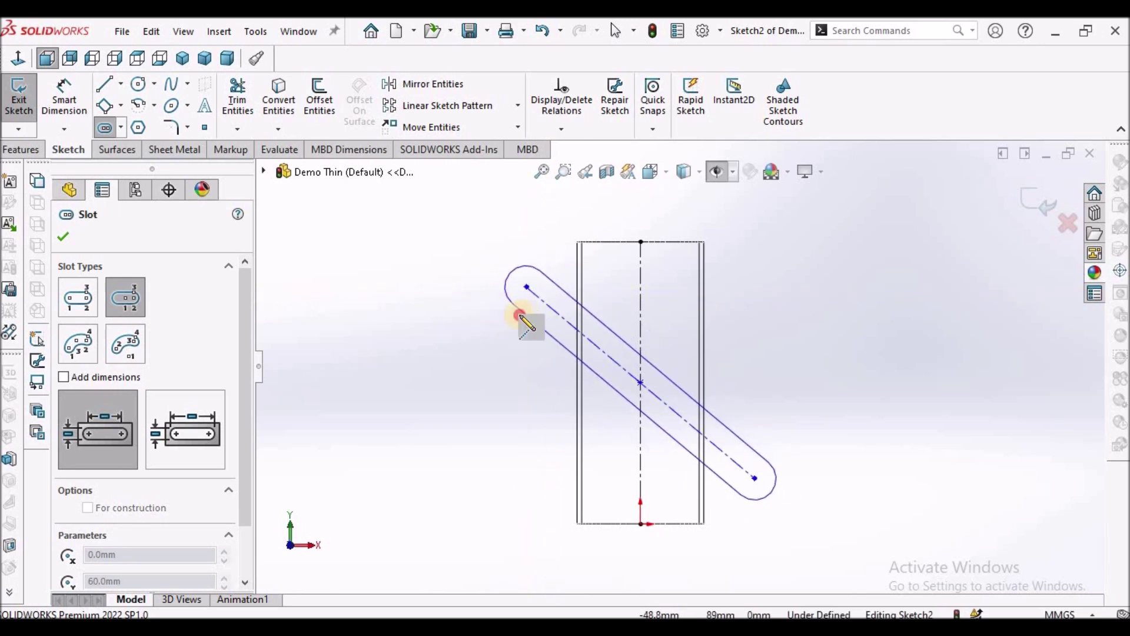
right_click(422, 299)
click(436, 300)
Dimension the slot's width as 12 mm.
scroll(834, 362, up, 2)
click(64, 97)
scroll(713, 490, down, 2)
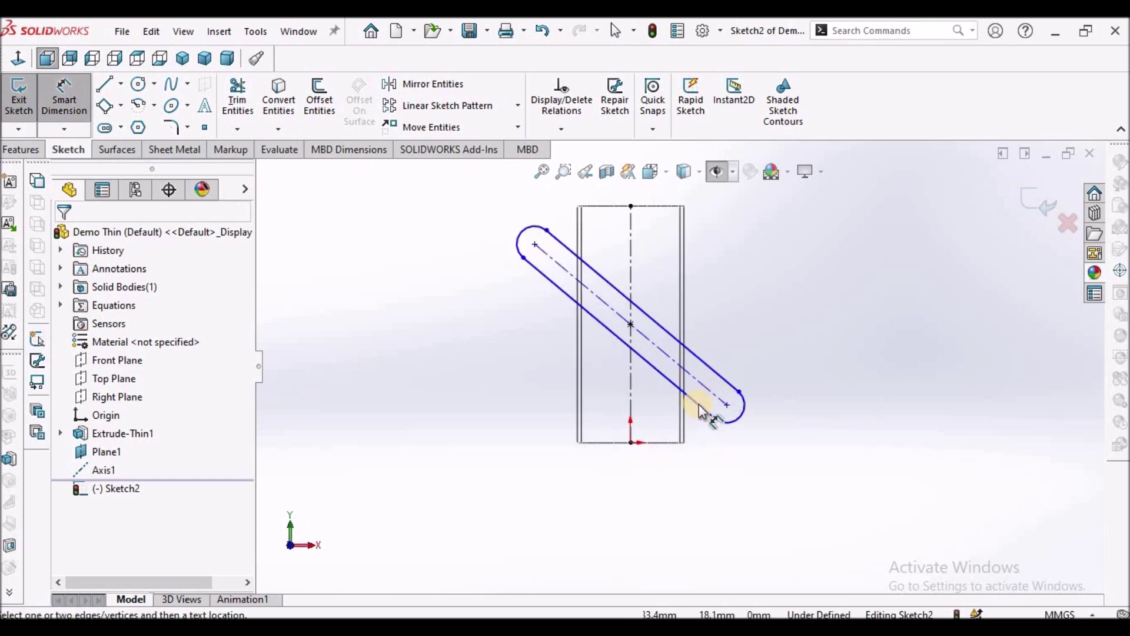
click(700, 407)
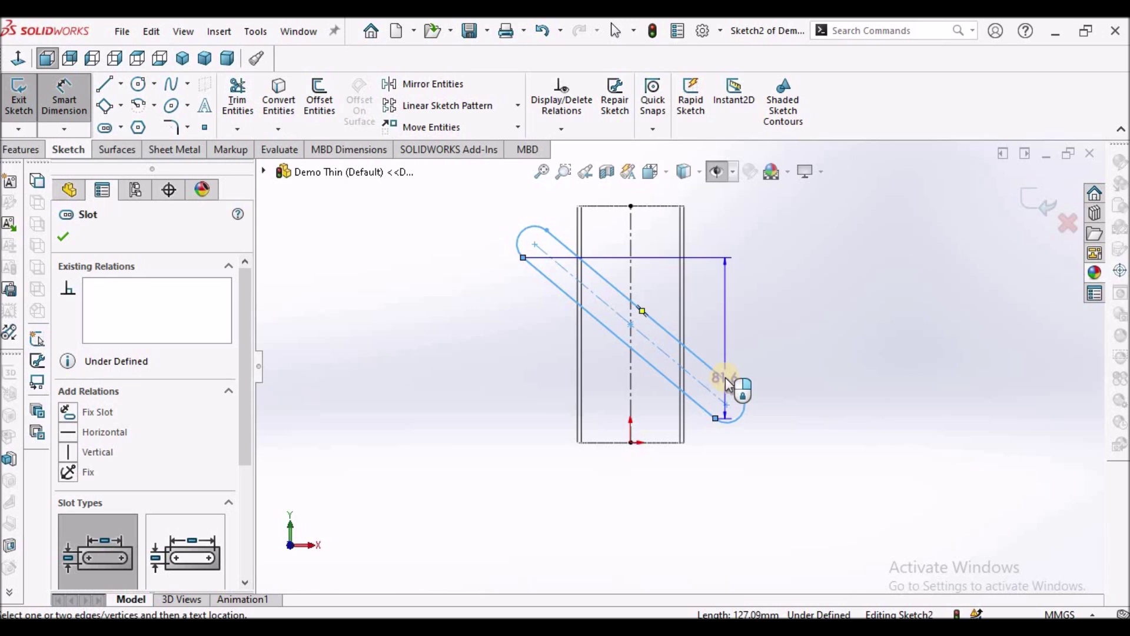
click(728, 386)
click(791, 463)
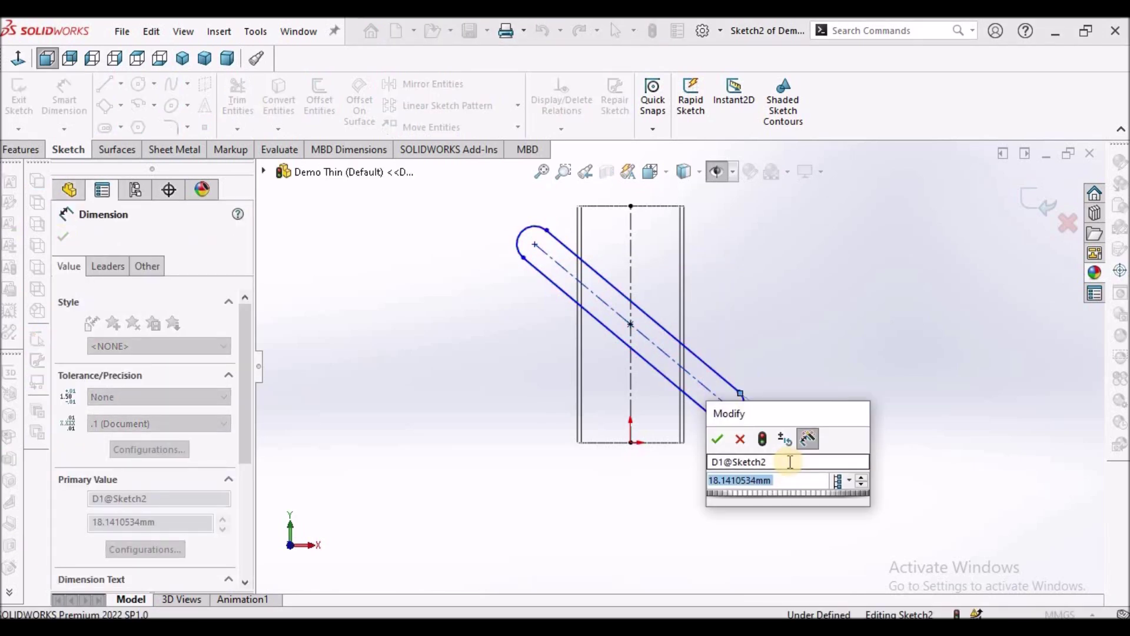
text(12)
key(Return)
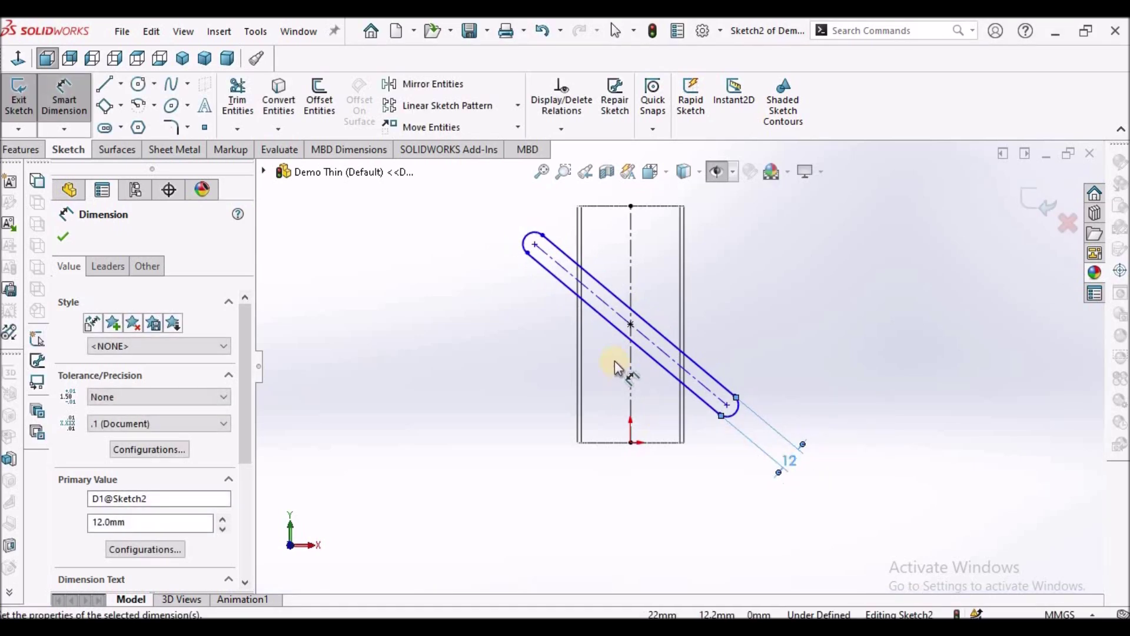
click(489, 351)
Dimension the slot's center-to-center length as 80 mm.
click(612, 310)
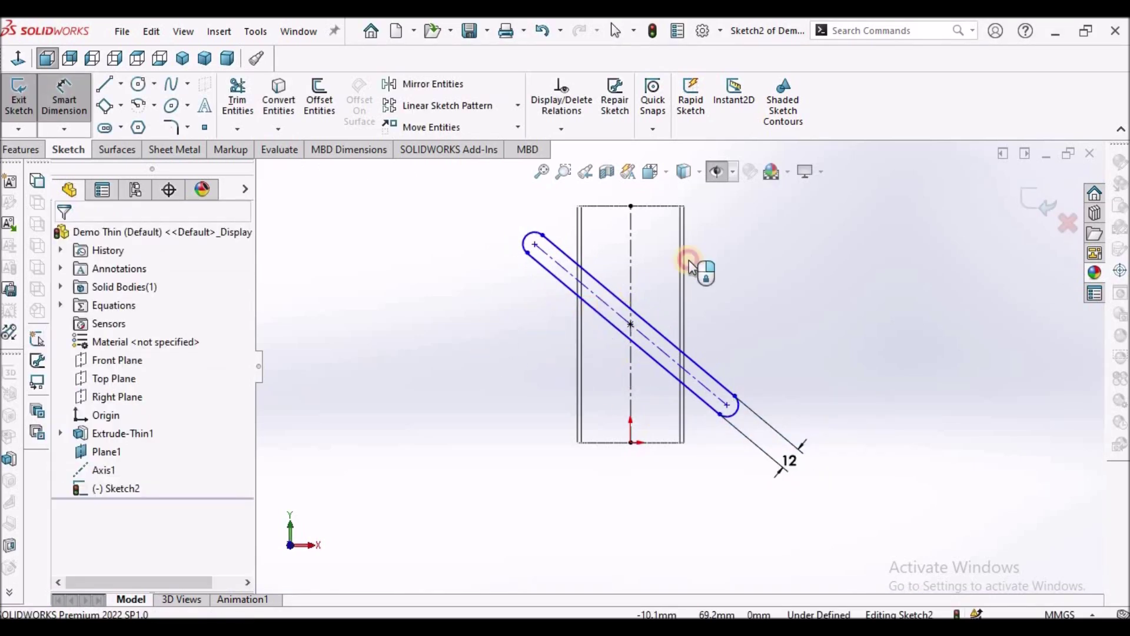
click(708, 258)
text(80)
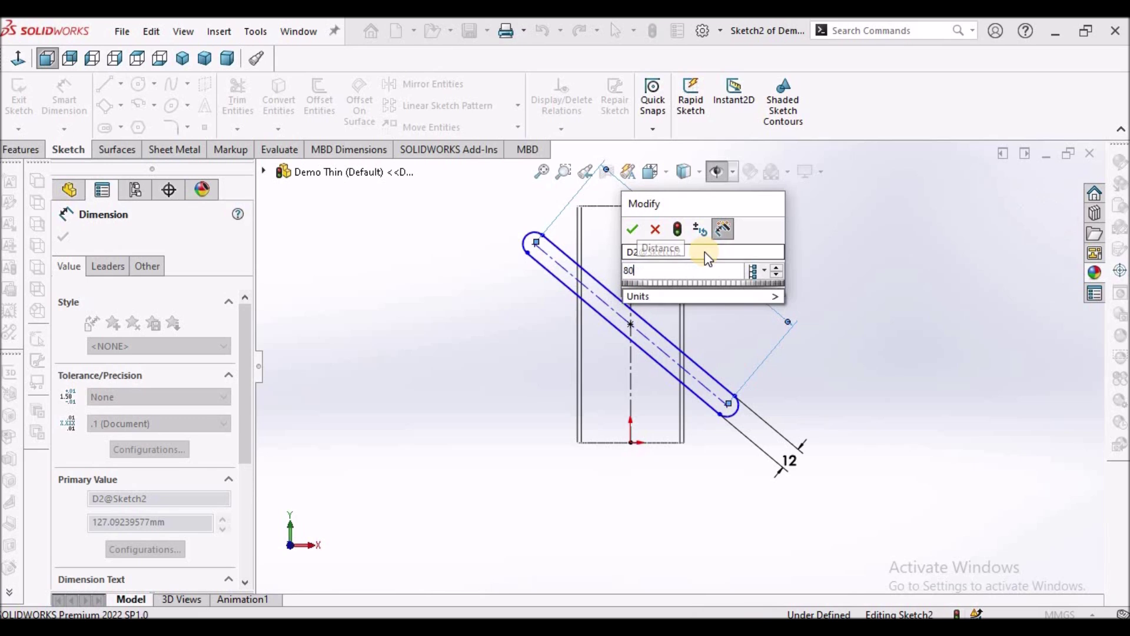
key(Return)
Dimension the angle between the tube's bottom edge and the slot's centerline as 60°, and end dimensioning.
click(608, 442)
scroll(609, 442, down, 2)
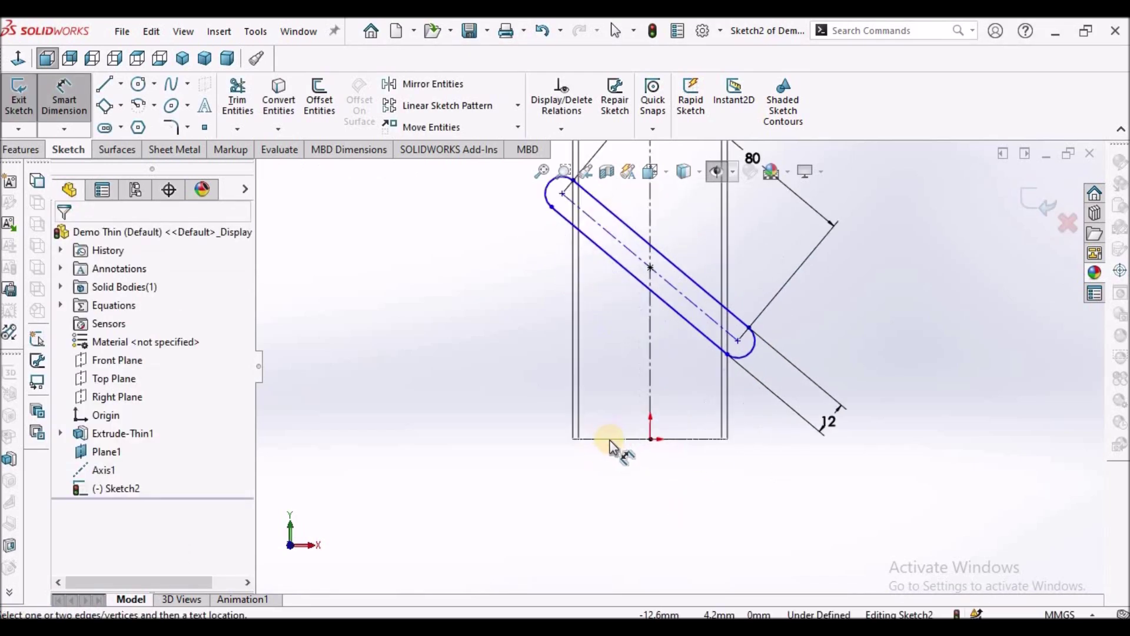
click(613, 440)
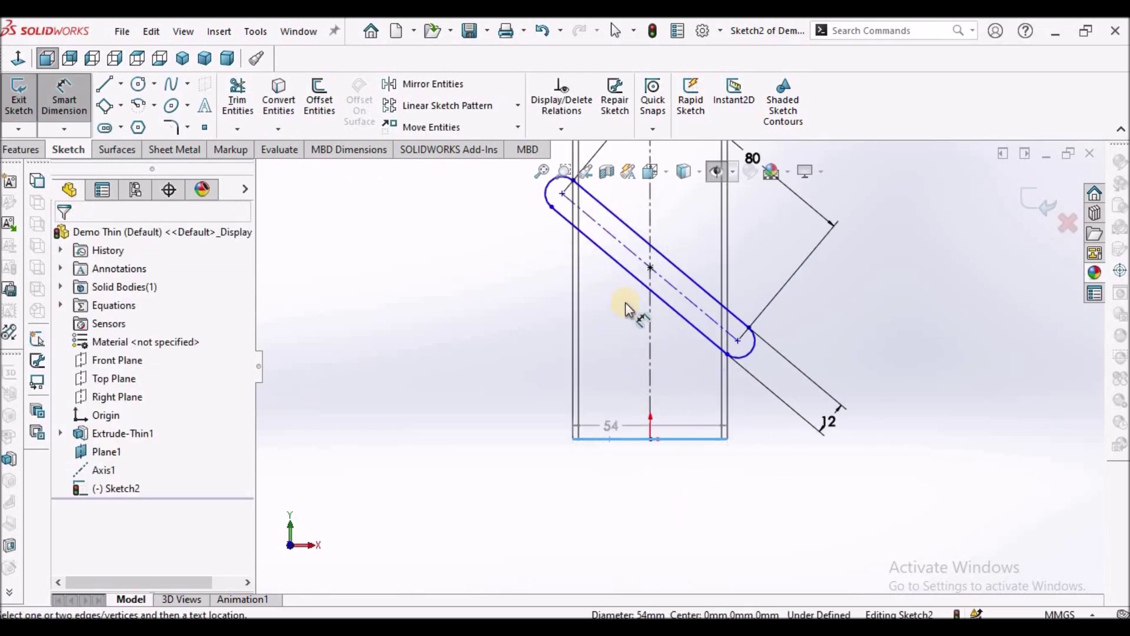
click(628, 254)
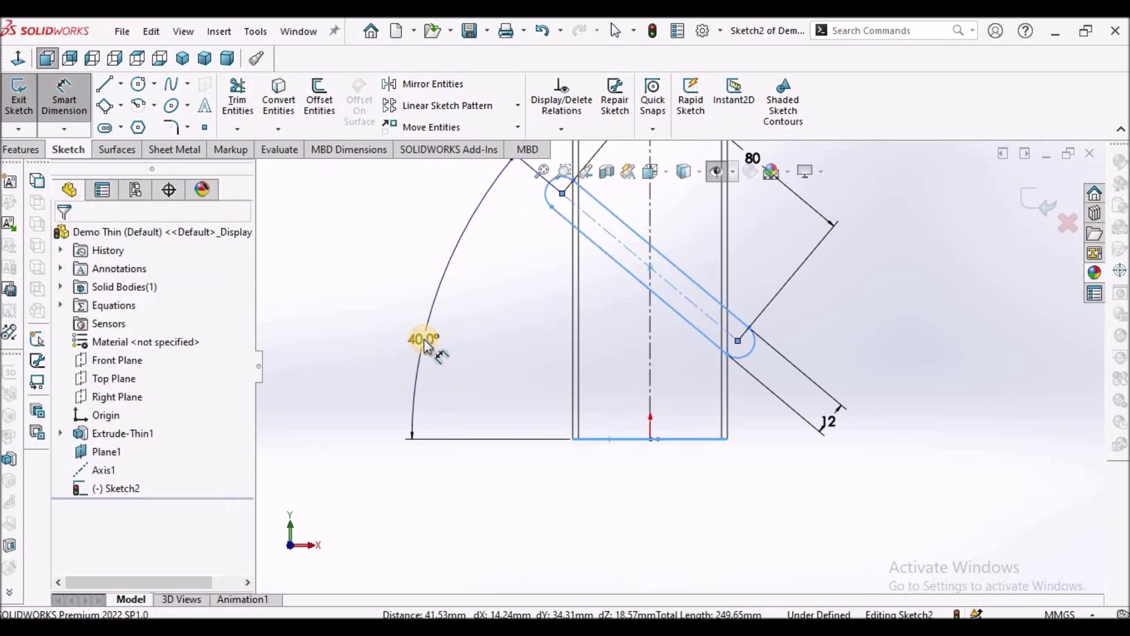
click(425, 344)
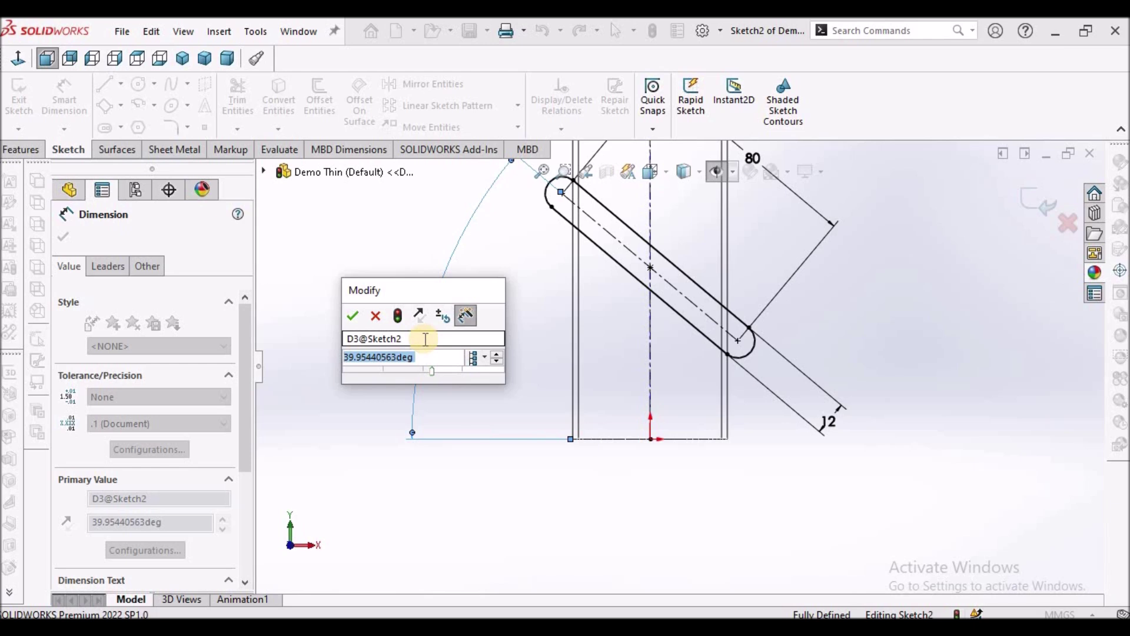
text(60)
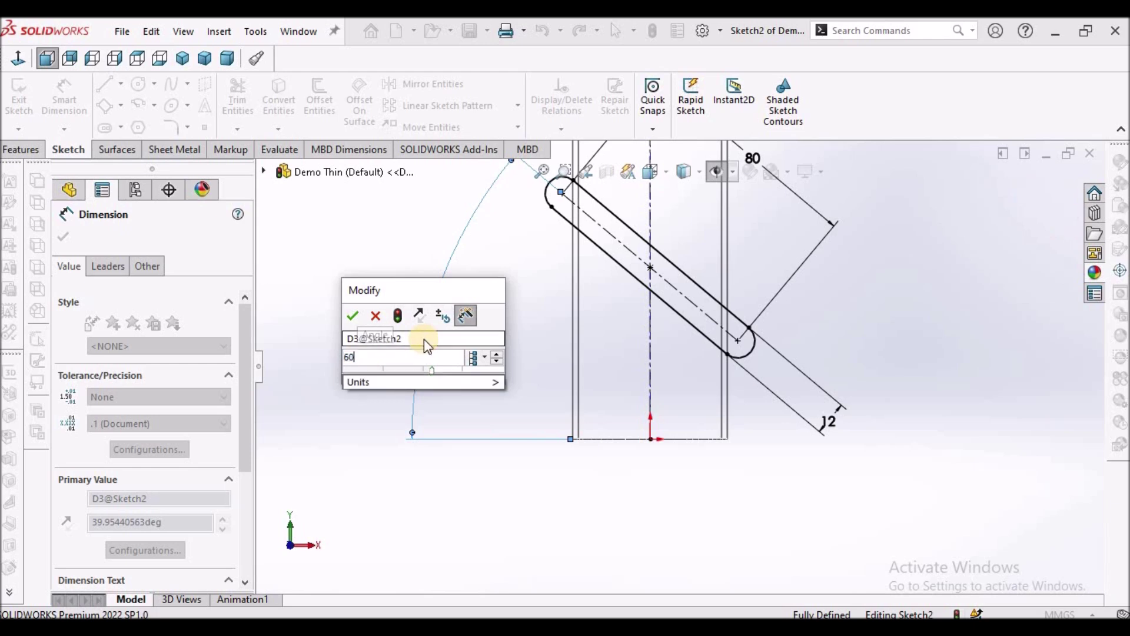
key(Return)
click(848, 383)
scroll(802, 353, up, 1)
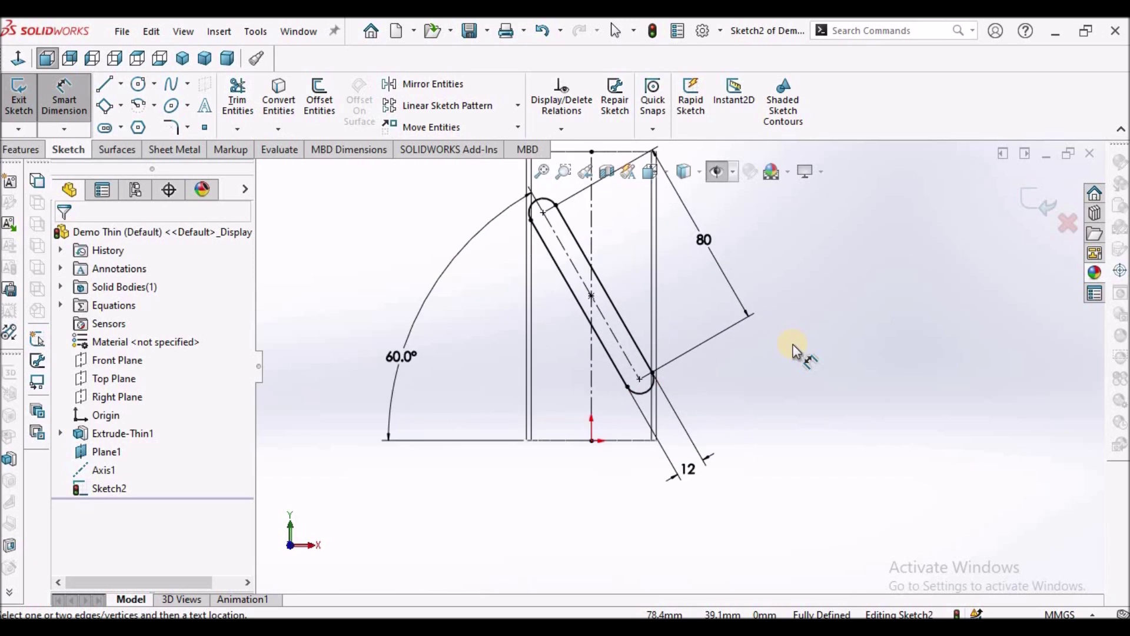
right_click(828, 358)
click(865, 410)
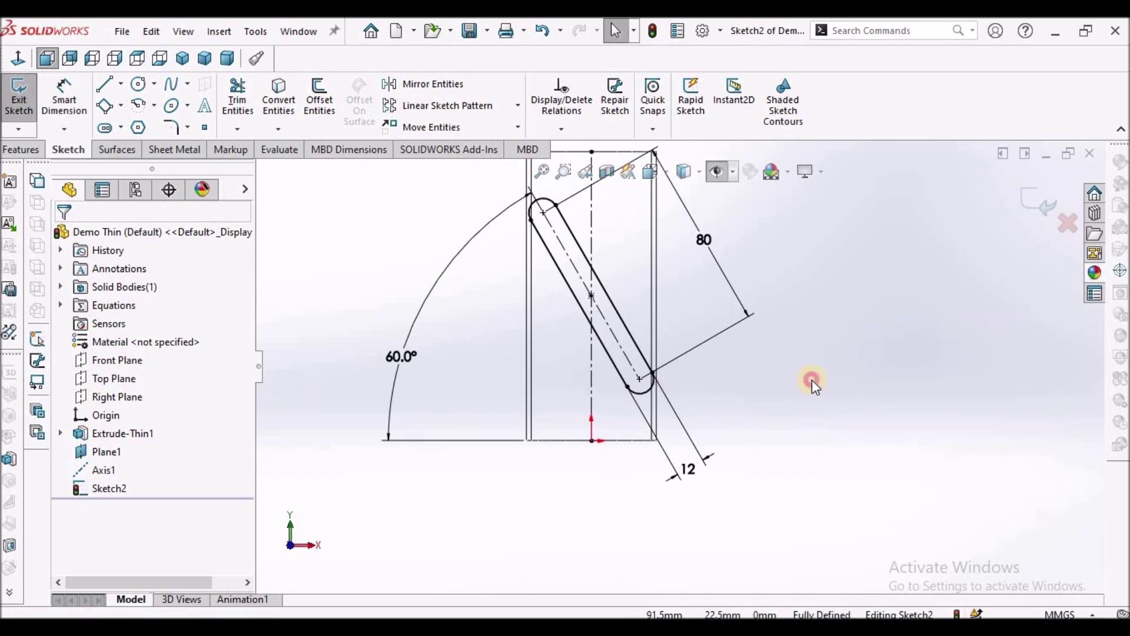
Display the model shaded with edges and show the hidden reference plane and axis.
scroll(677, 370, up, 2)
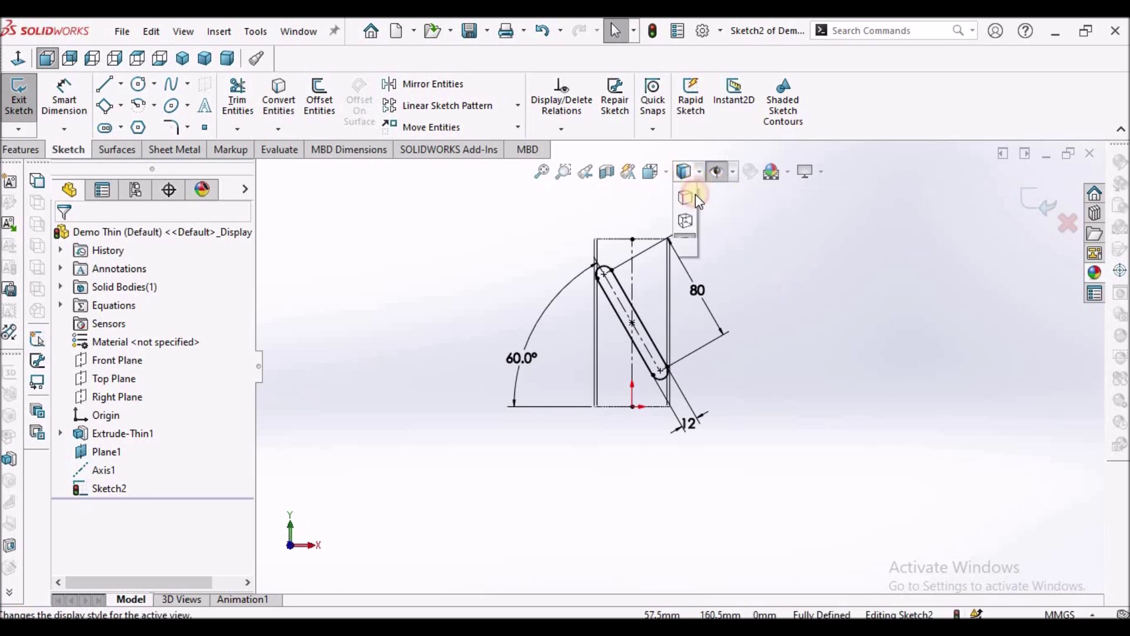
click(689, 193)
mouse_move(651, 296)
middle_down()
mouse_move(582, 360)
mouse_move(567, 411)
mouse_move(575, 432)
mouse_move(662, 271)
mouse_move(660, 313)
mouse_move(694, 245)
mouse_move(714, 259)
mouse_move(721, 204)
middle_up()
click(716, 172)
middle_drag(740, 273, 728, 347)
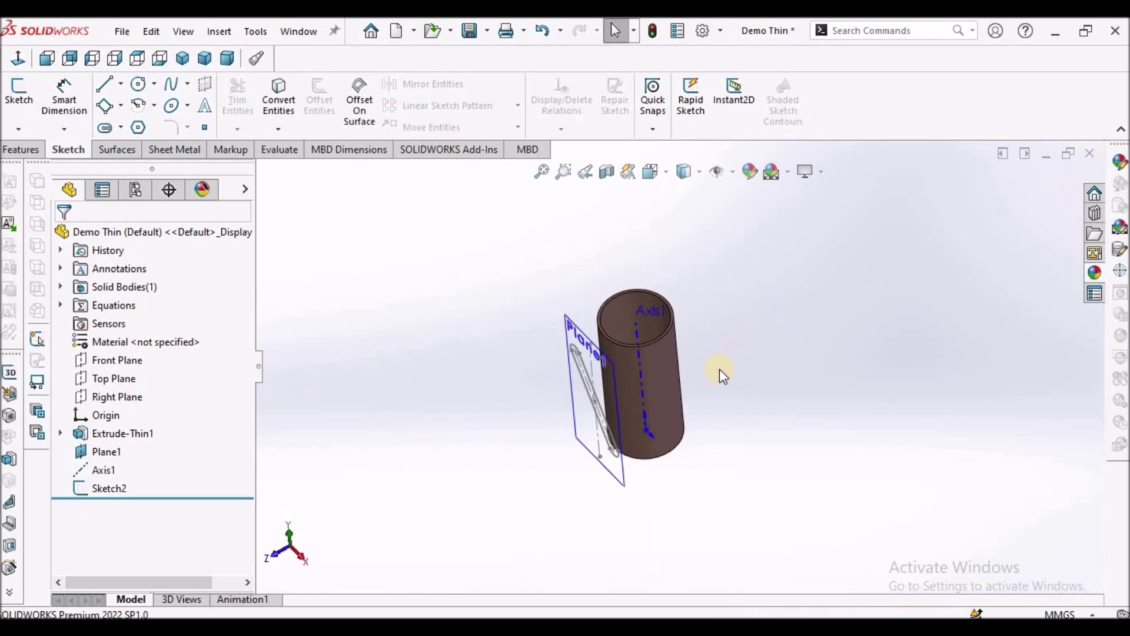
Wrap the slot sketch onto the tube's outer face as a 10 mm deboss using the Spline Surface method.
click(112, 492)
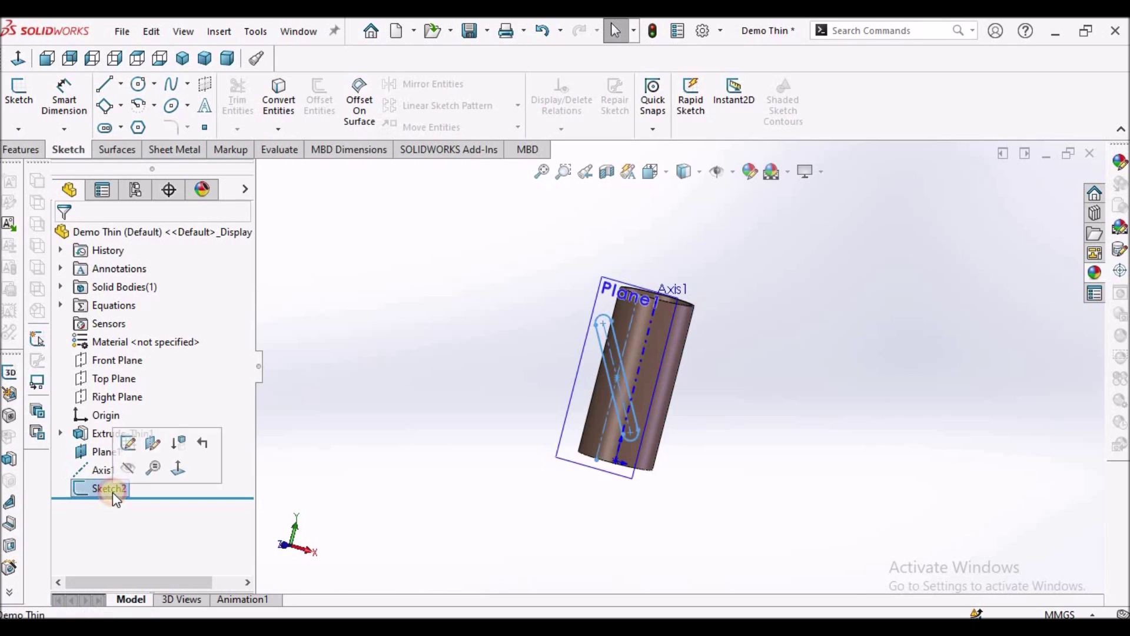
click(29, 152)
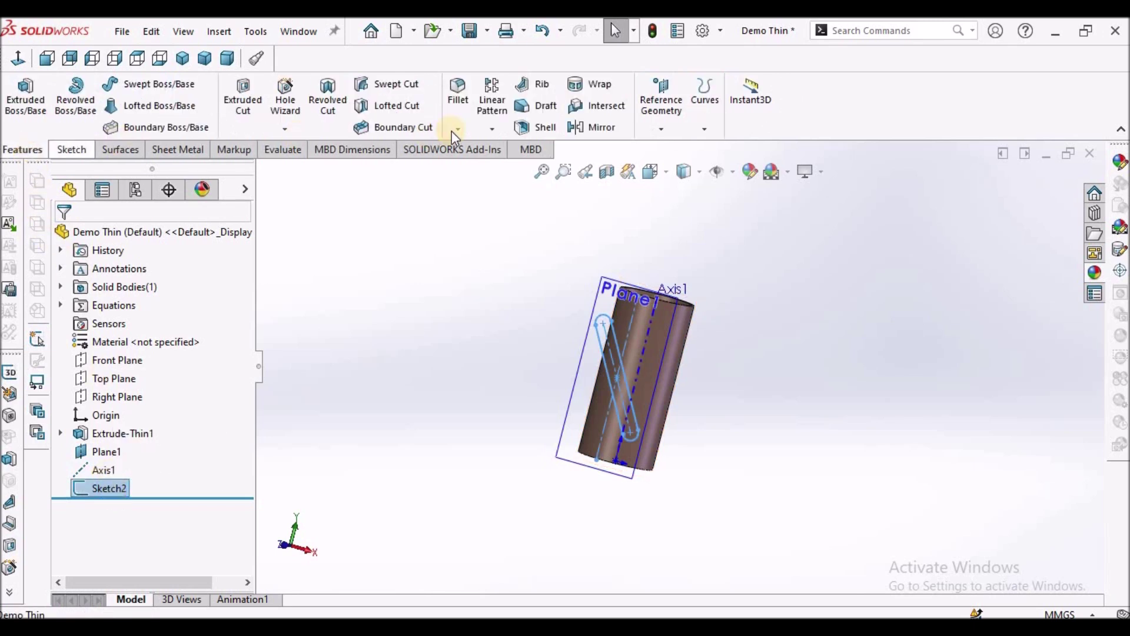
click(599, 84)
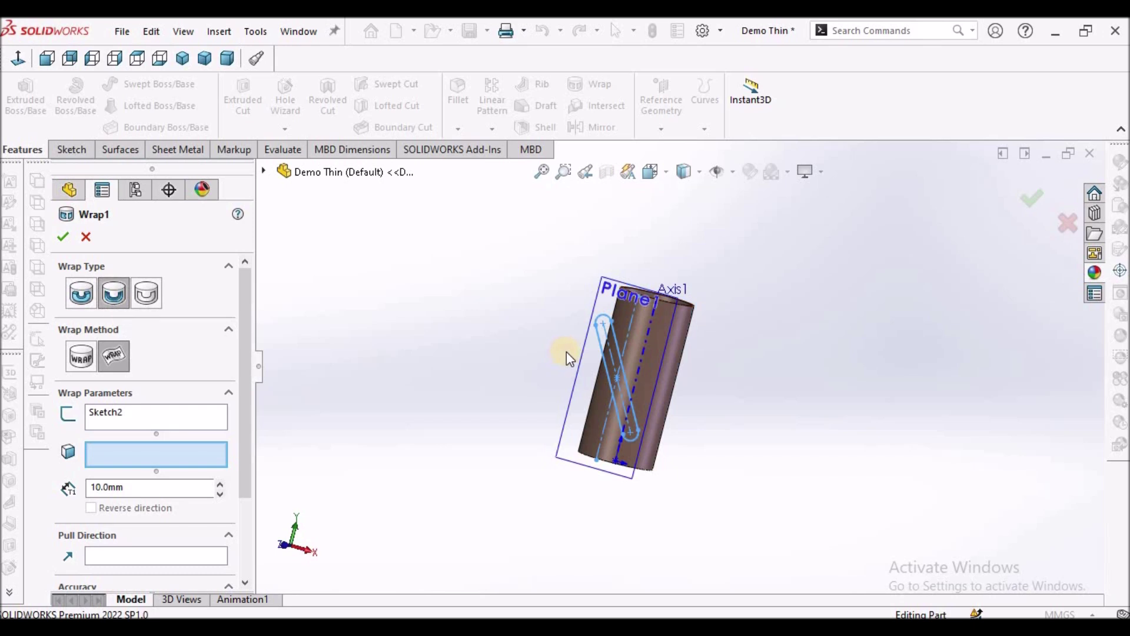
middle_drag(774, 311, 724, 392)
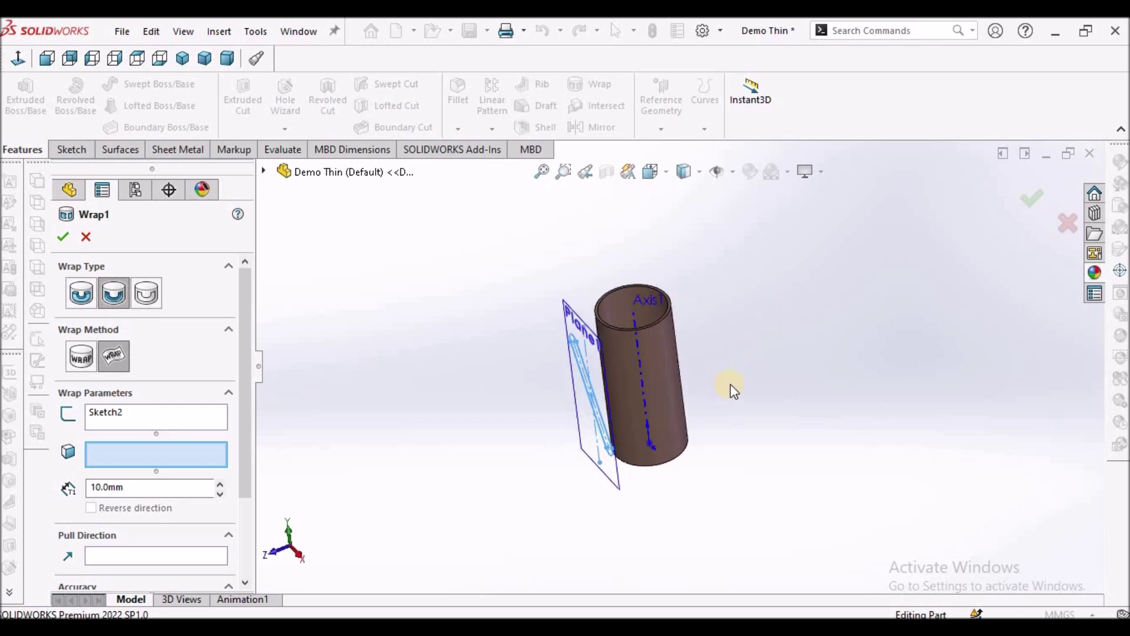
scroll(731, 389, down, 2)
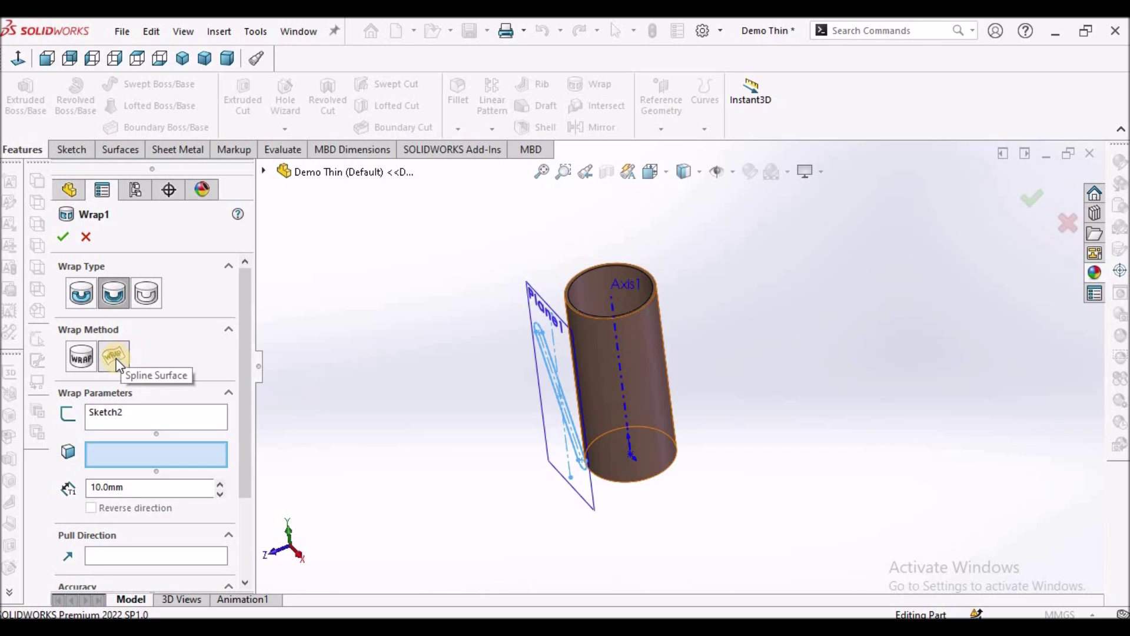
click(112, 418)
click(149, 457)
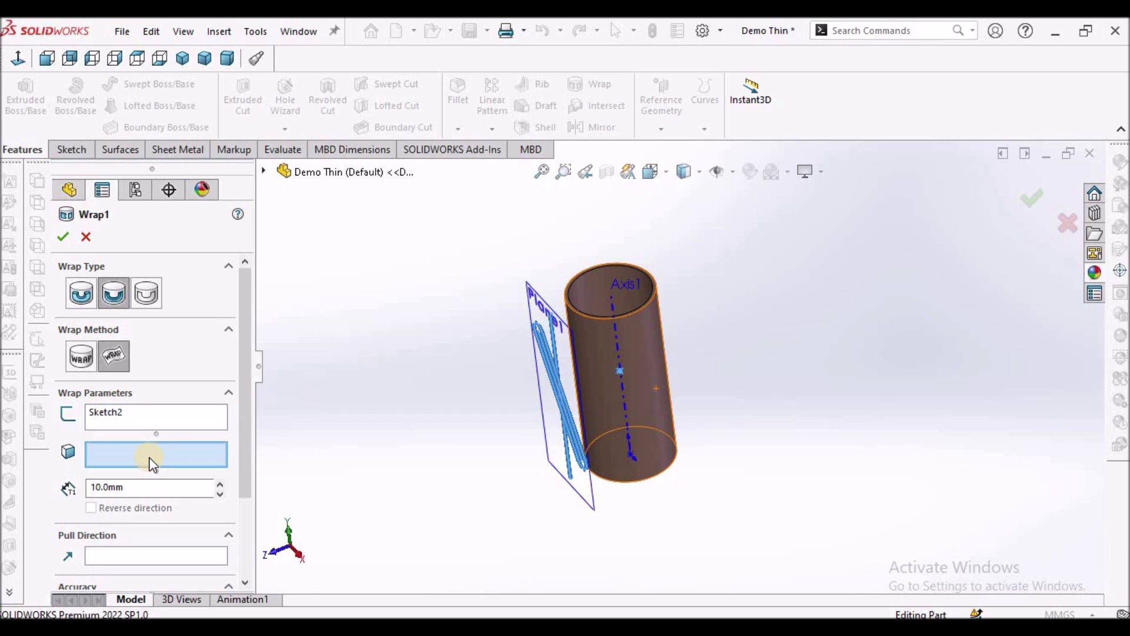
click(605, 354)
middle_drag(605, 355, 596, 293)
click(62, 235)
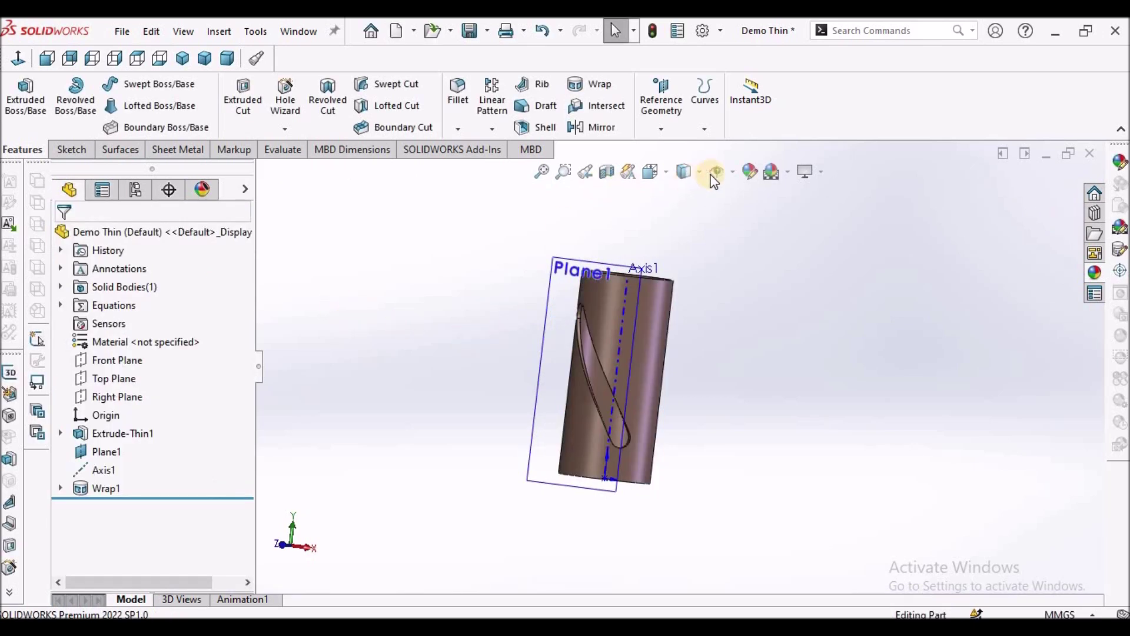
Hide all reference geometry, inspect the wrapped slot in the tube wall, and save the part.
click(731, 172)
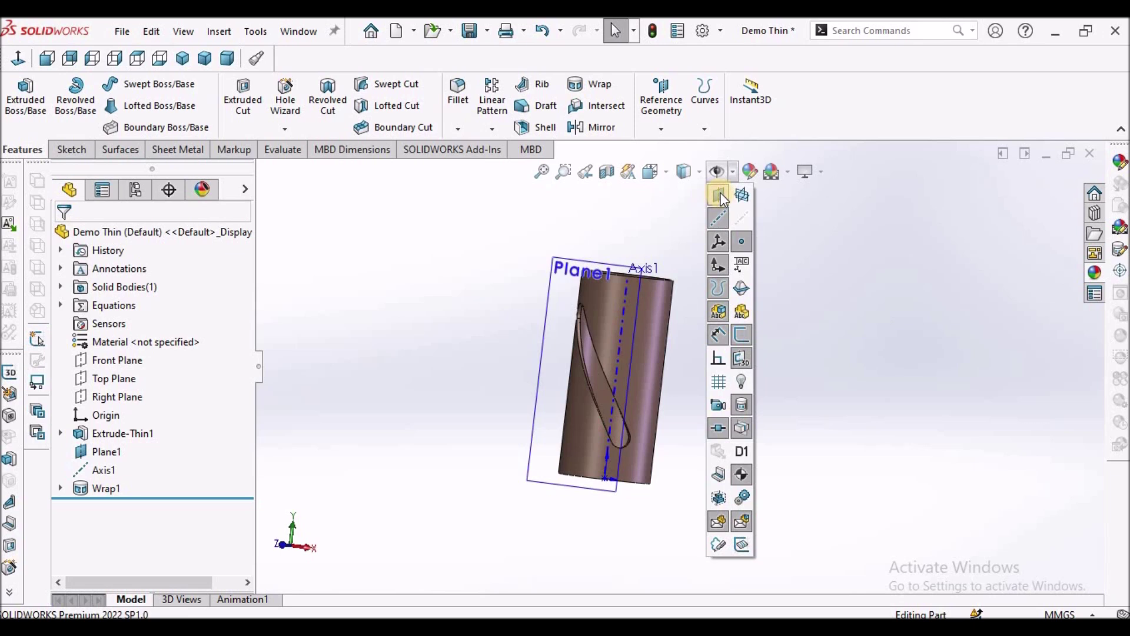
click(716, 173)
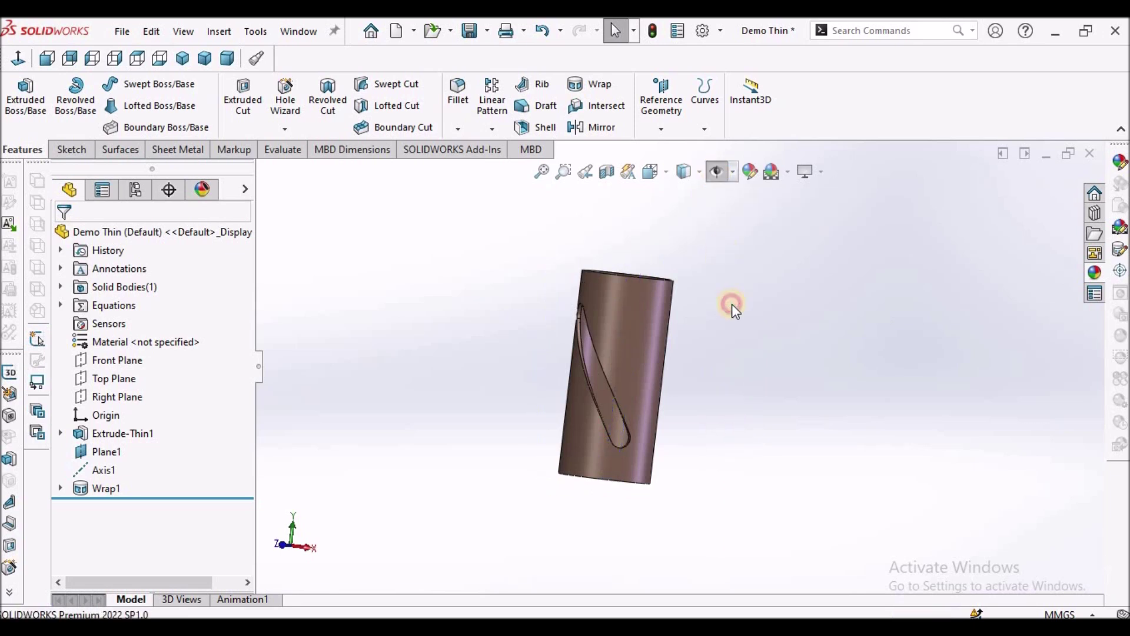
middle_drag(606, 340, 626, 391)
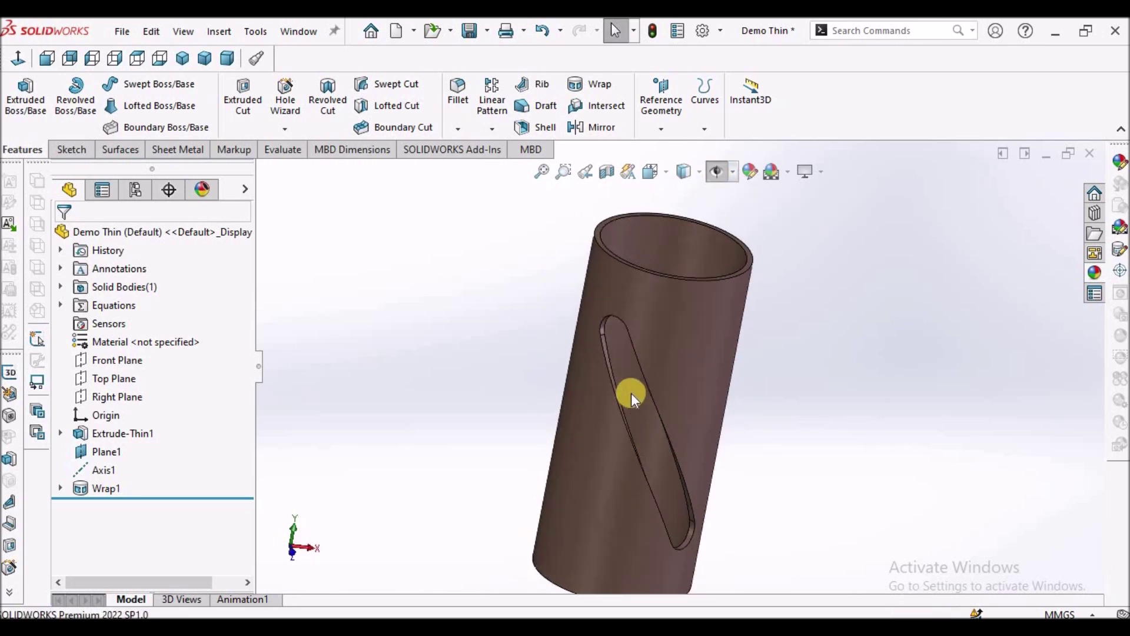
scroll(626, 391, up, 3)
click(463, 31)
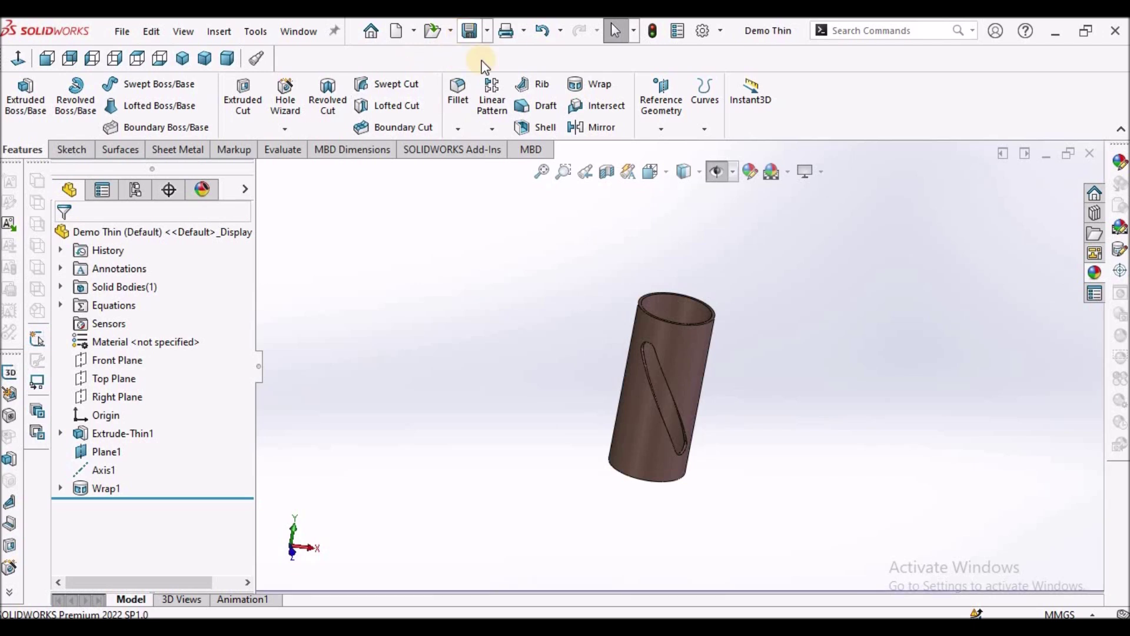
Turn the reference geometry display back on with planes hidden, leaving the tube's axis shown.
click(719, 173)
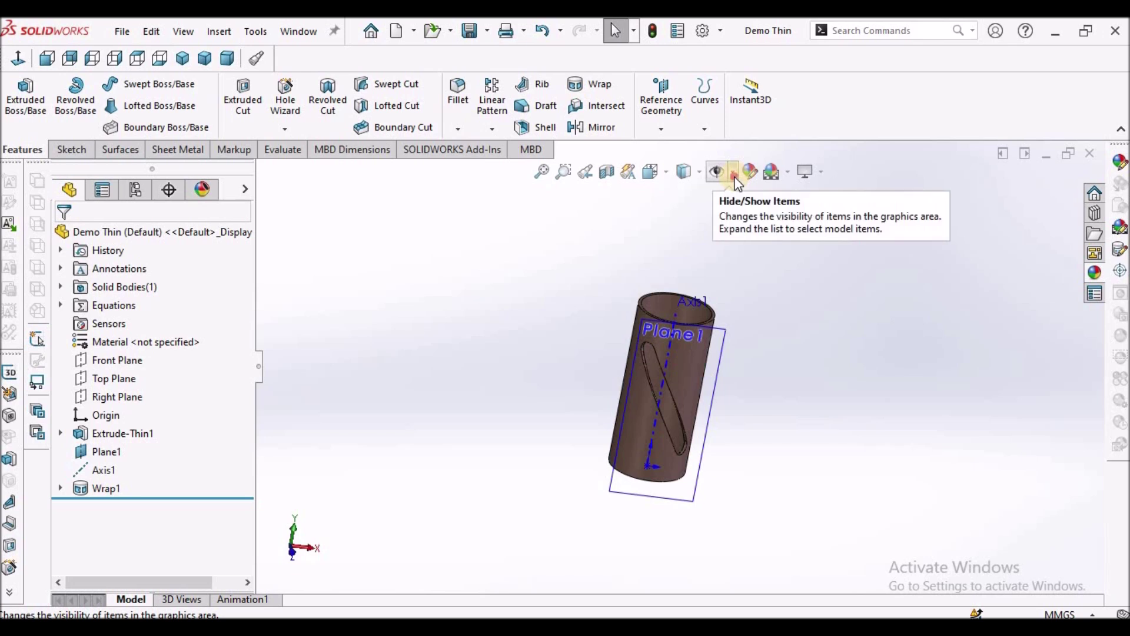
click(732, 173)
click(722, 195)
middle_drag(757, 302, 696, 355)
scroll(697, 356, up, 2)
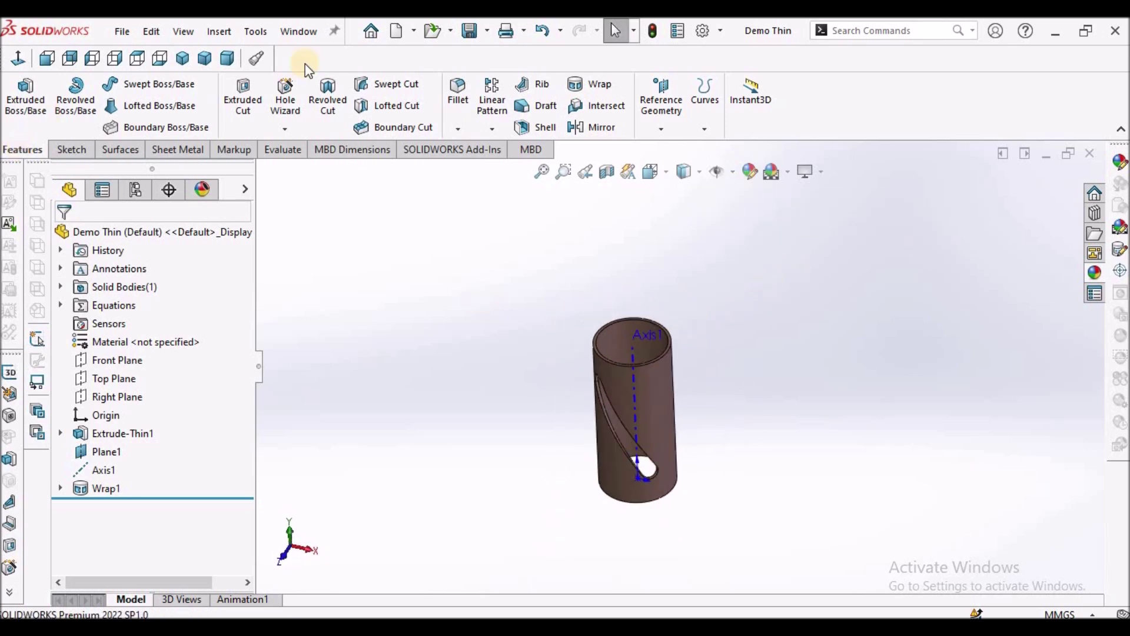
Circular-pattern the wrapped slot around the tube's axis with 6 equally spaced instances over 360°, and hide the reference geometry.
click(491, 128)
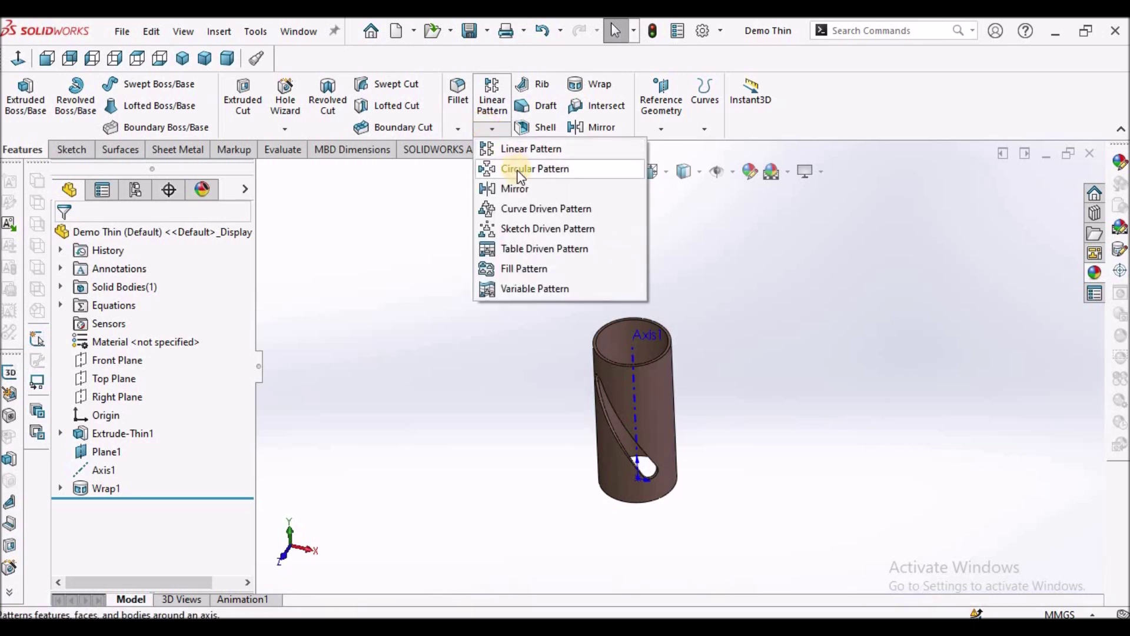
click(520, 171)
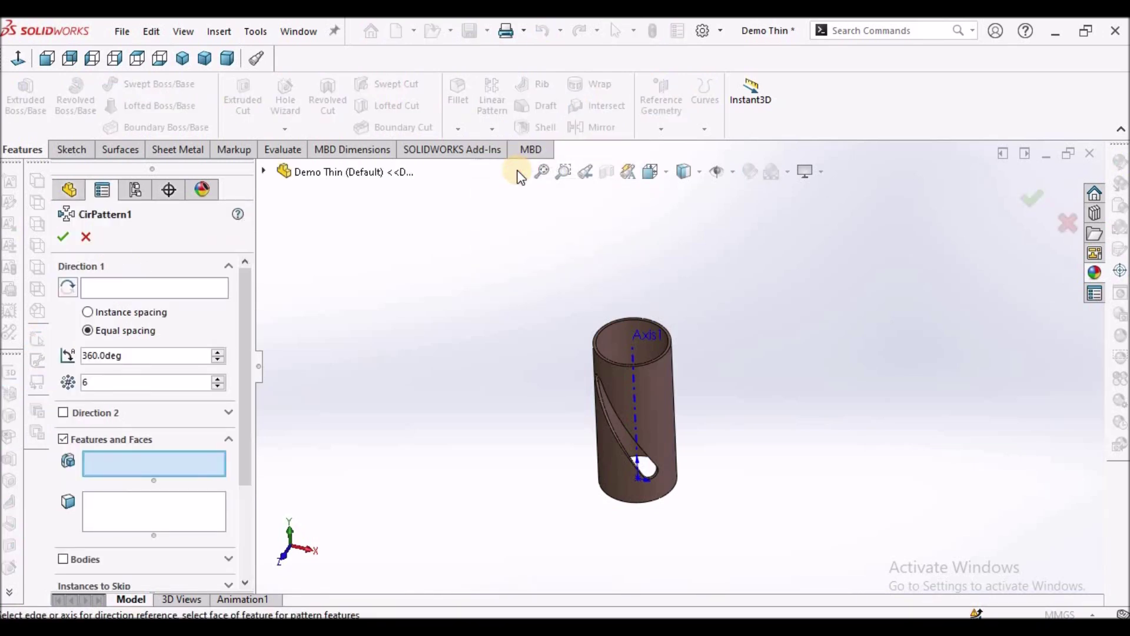
click(631, 377)
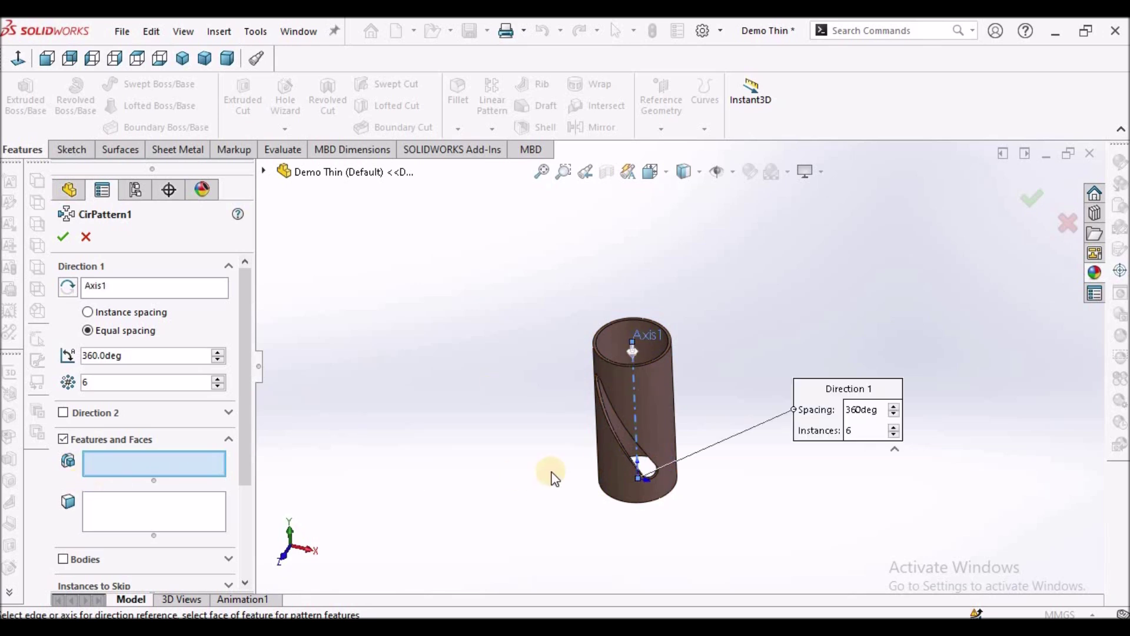
click(265, 171)
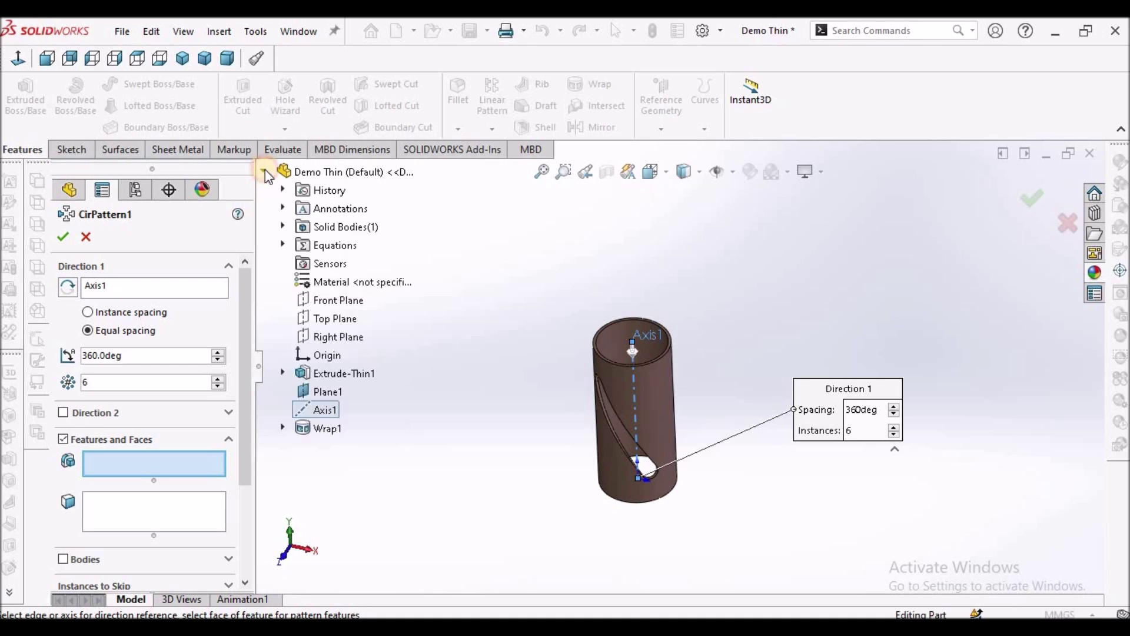
click(319, 424)
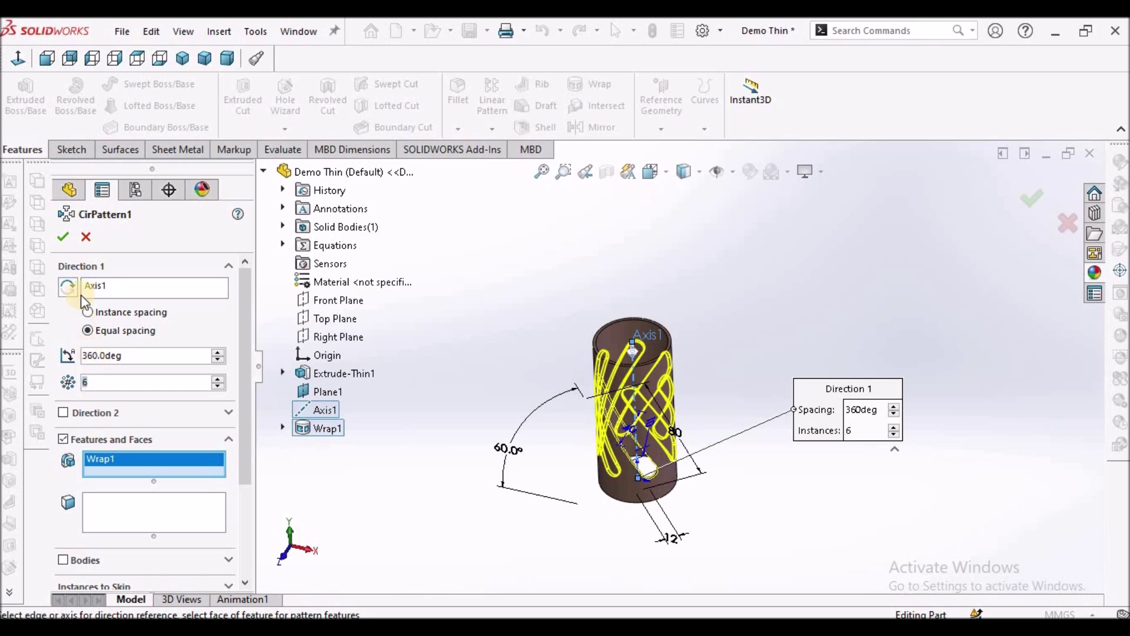
click(64, 238)
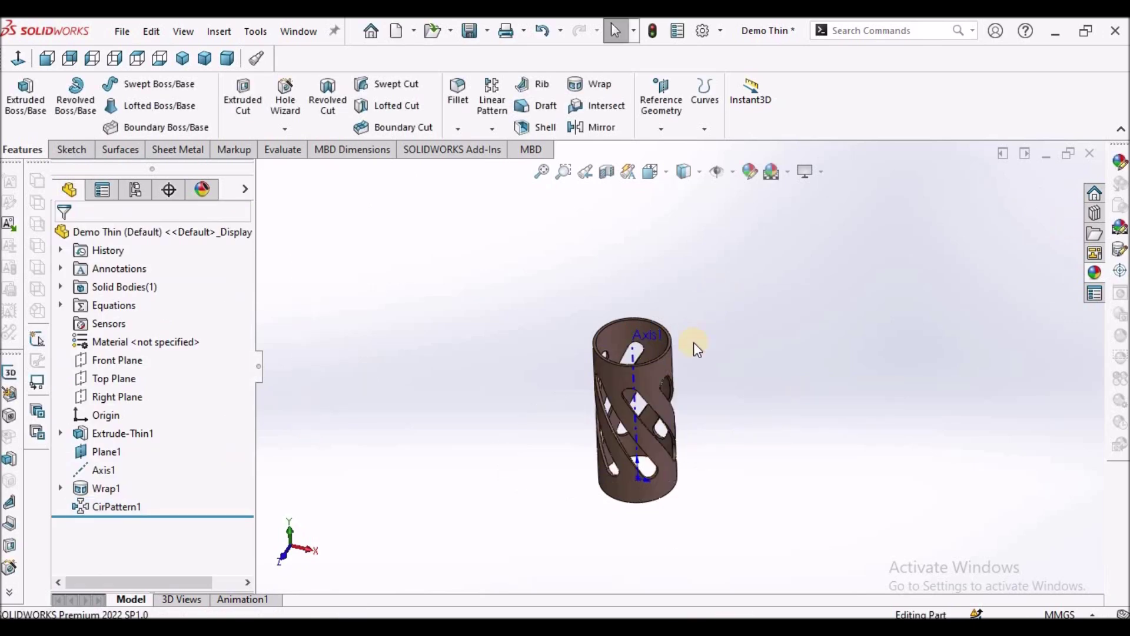
click(715, 171)
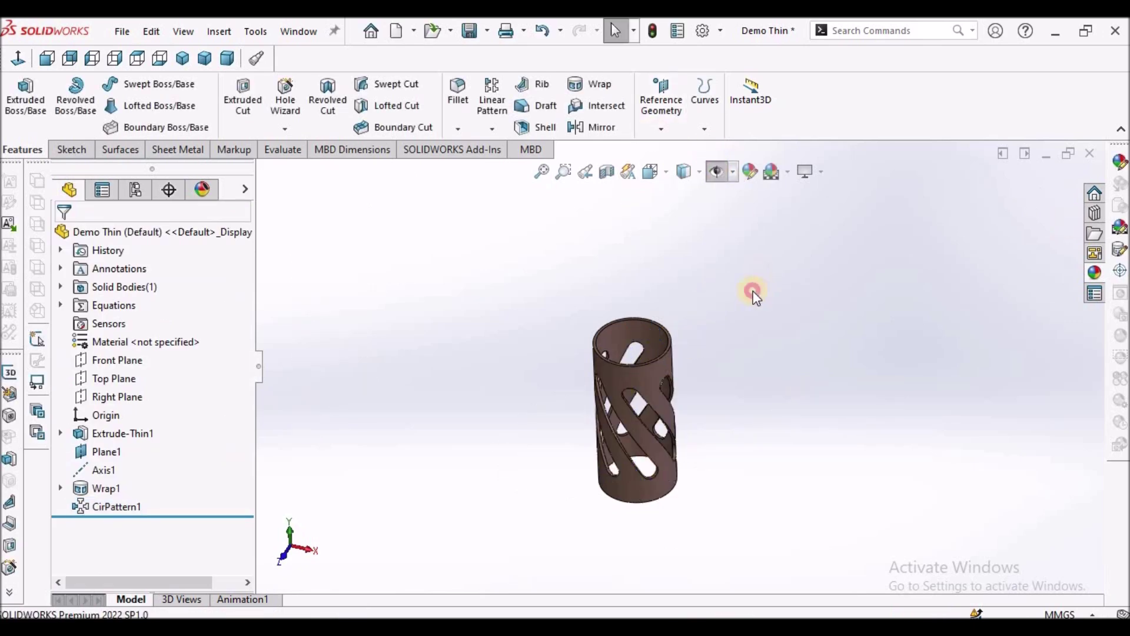
mouse_move(661, 418)
middle_down()
mouse_move(512, 376)
mouse_move(447, 434)
mouse_move(532, 482)
mouse_move(699, 457)
mouse_move(676, 335)
mouse_move(646, 396)
mouse_move(640, 478)
mouse_move(706, 500)
mouse_move(727, 461)
mouse_move(666, 509)
mouse_move(706, 435)
mouse_move(535, 453)
mouse_move(417, 526)
mouse_move(494, 552)
mouse_move(634, 502)
mouse_move(615, 361)
mouse_move(614, 382)
mouse_move(522, 436)
mouse_move(663, 399)
middle_up()
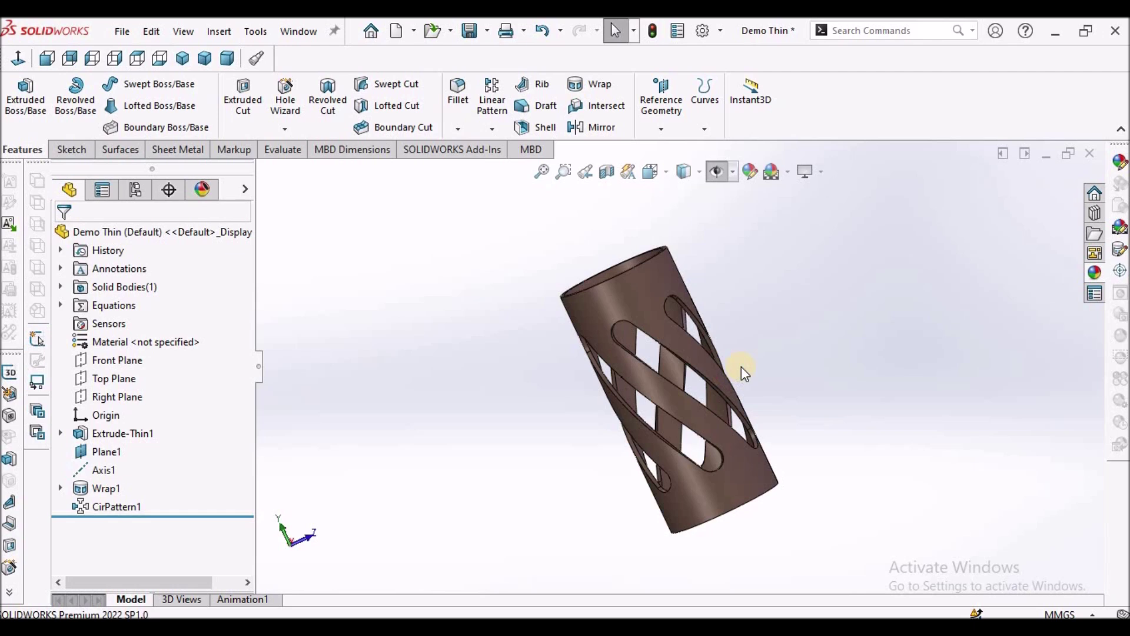
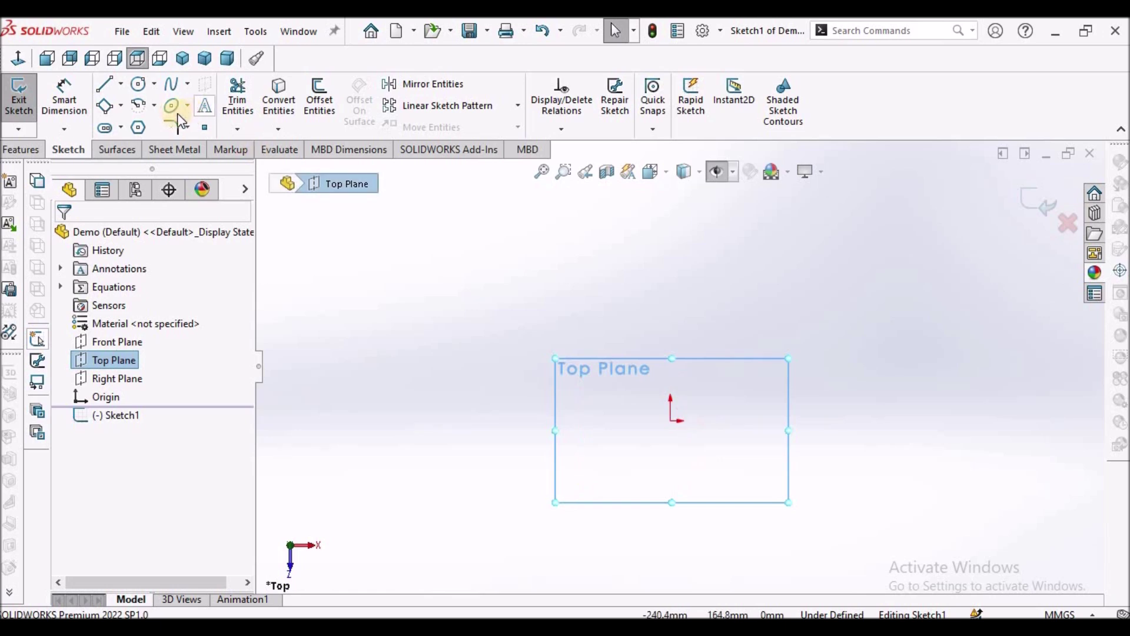
Sketch a circle about 106 mm in diameter centered on the origin in the Top Plane sketch.
click(138, 83)
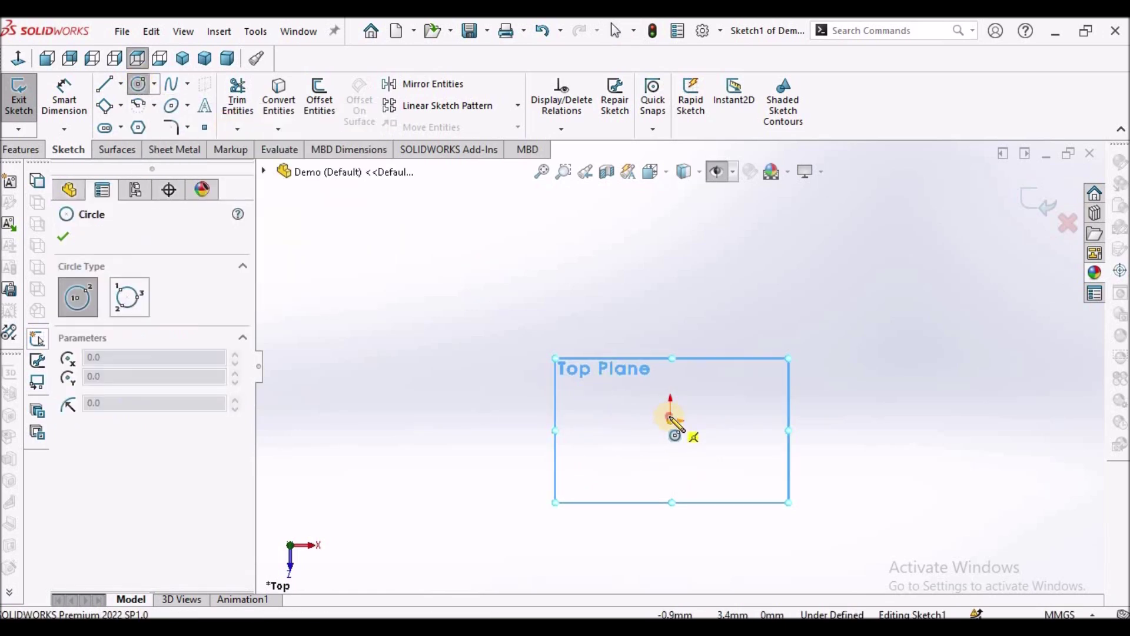
click(671, 418)
click(715, 365)
right_click(474, 248)
click(490, 261)
Dimension the circle's diameter as 50 mm and end dimensioning.
click(90, 114)
click(722, 376)
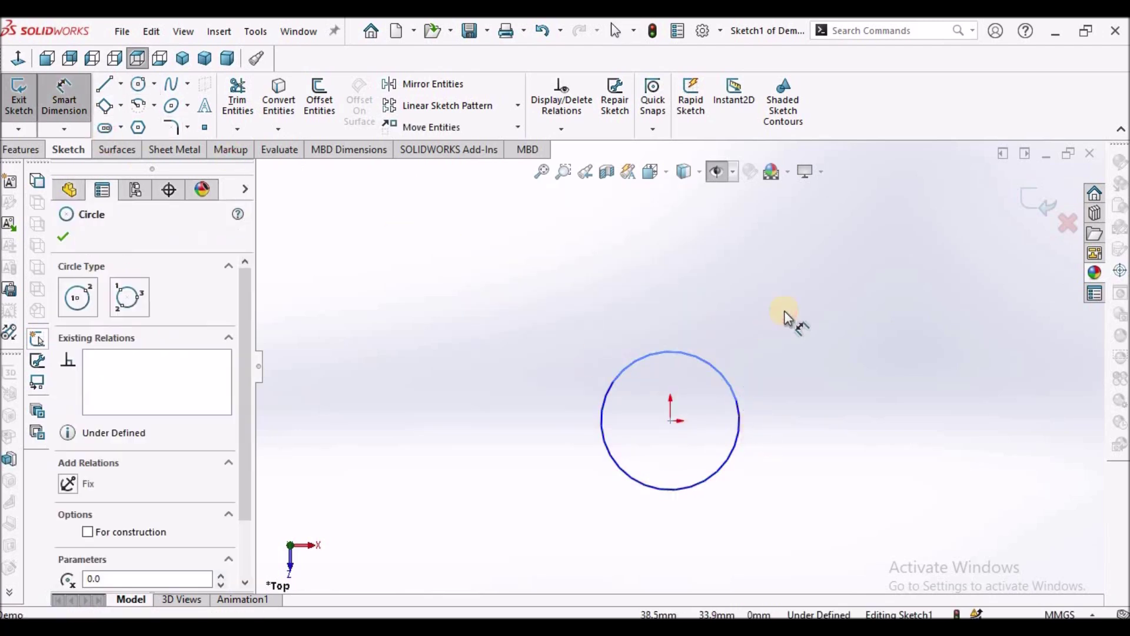
click(786, 317)
text(50)
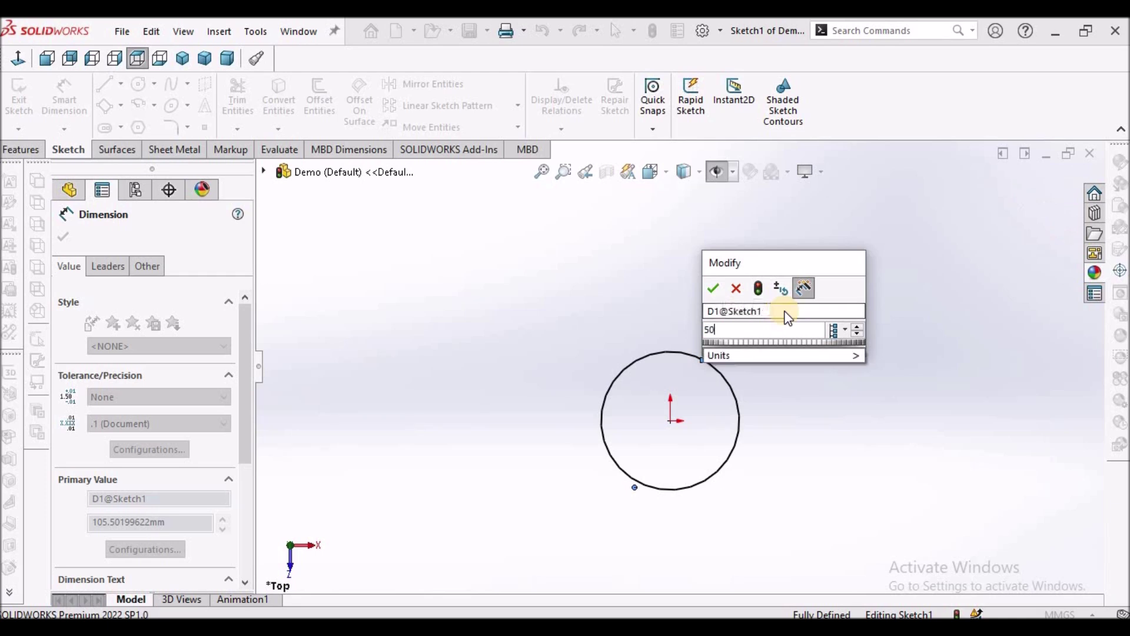
key(Return)
right_click(606, 364)
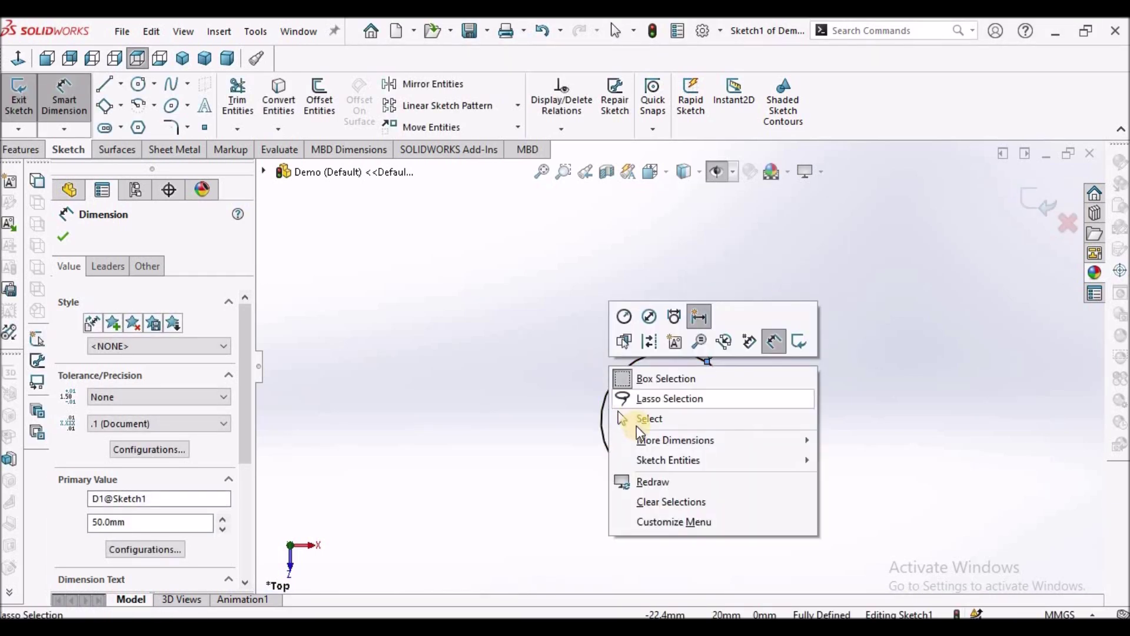
click(644, 418)
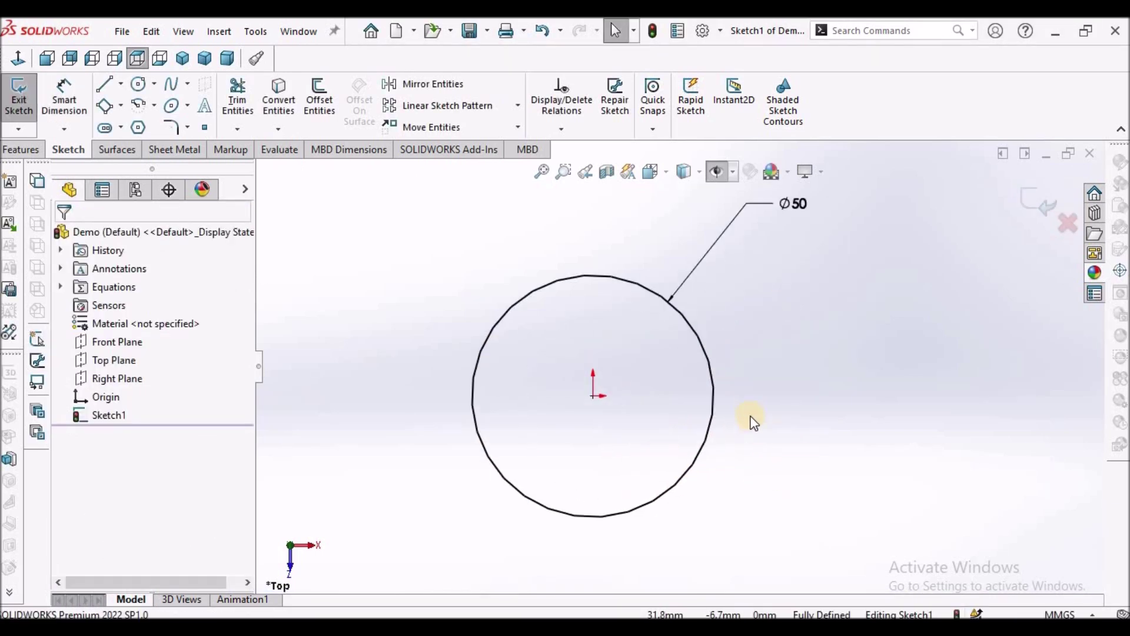
Sketch a horizontal centerline about 36 mm long from outside the circle to the origin.
scroll(754, 421, down, 2)
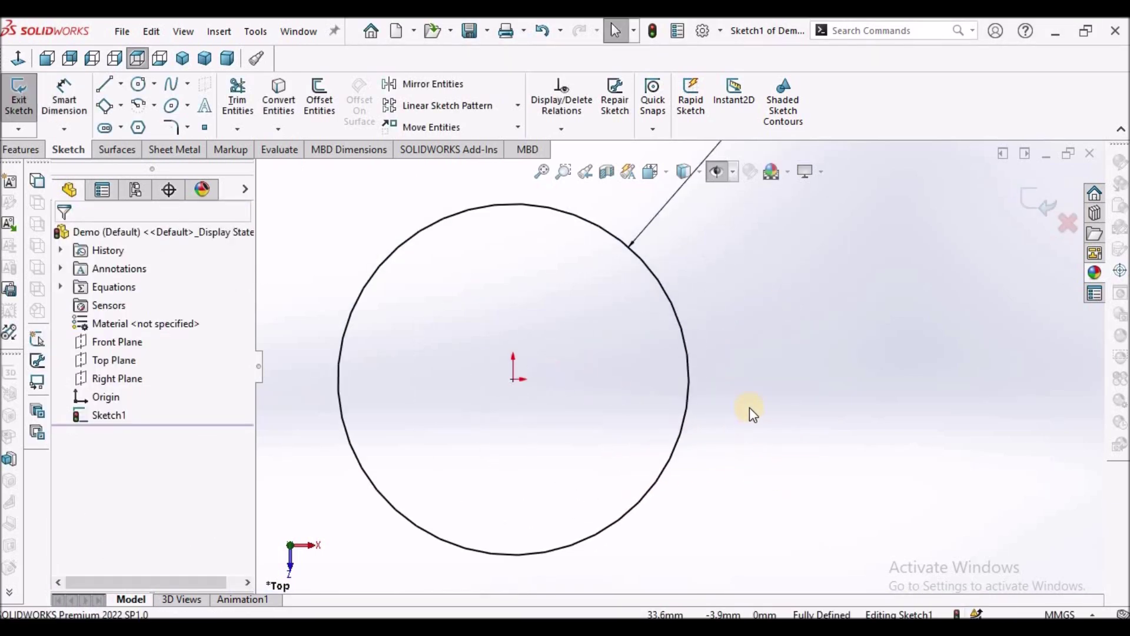
click(120, 86)
click(147, 124)
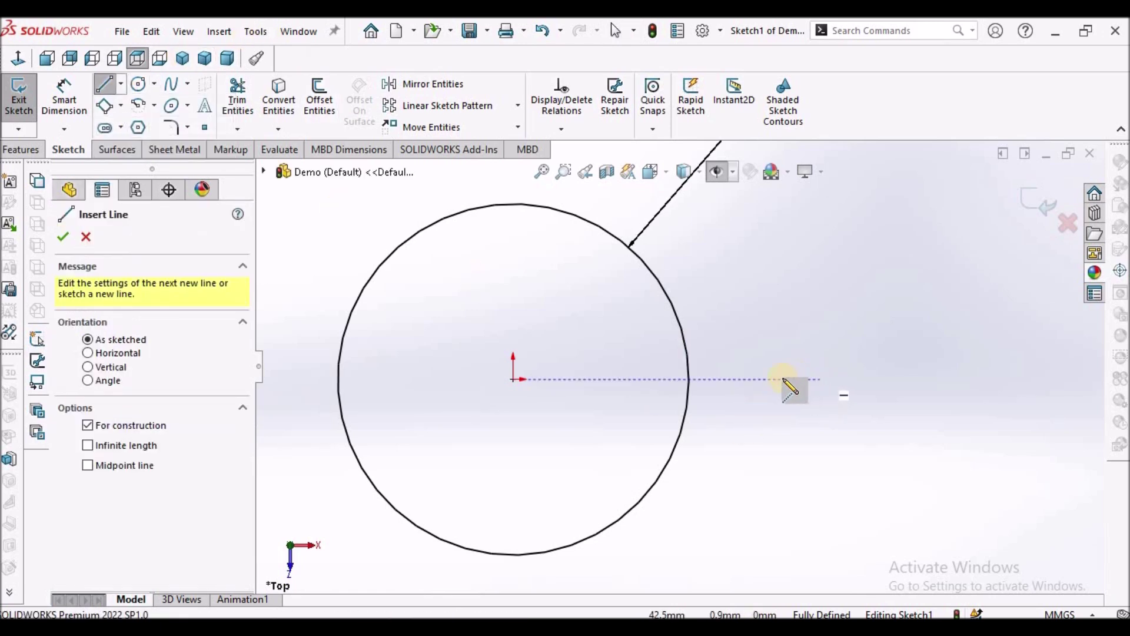
click(765, 379)
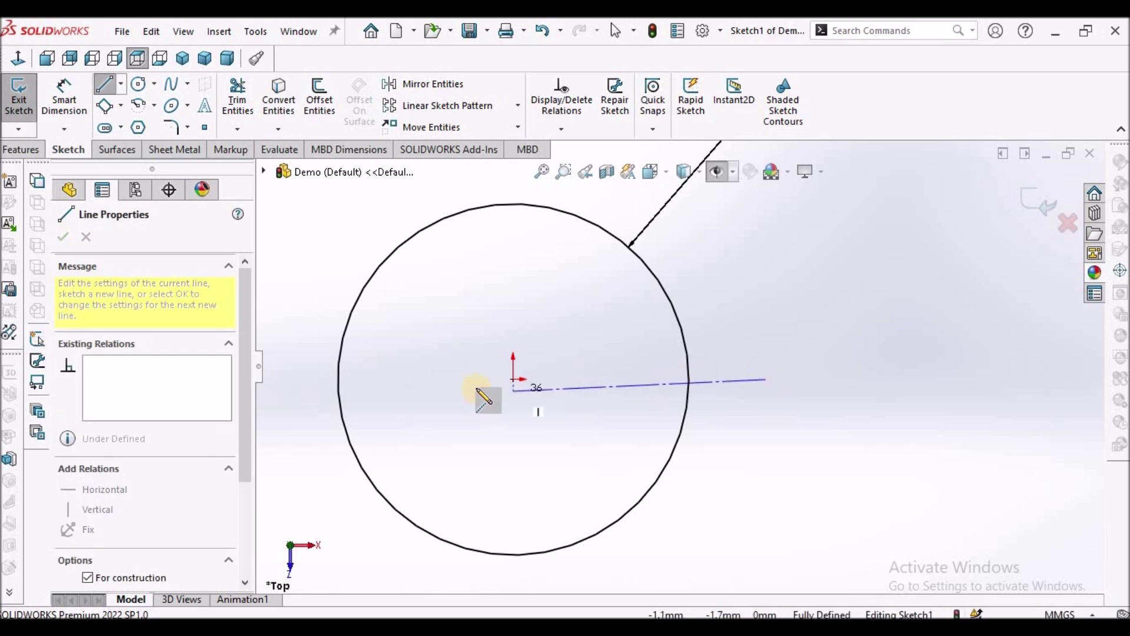
click(514, 380)
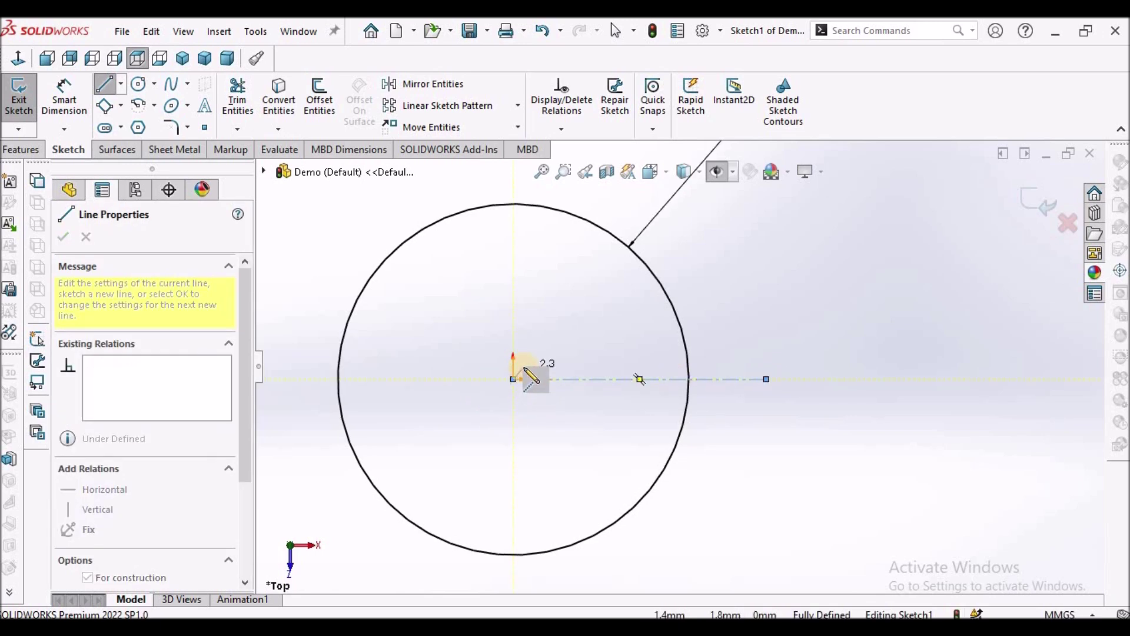
Continue with a vertical centerline about 1.7 mm up from the origin and a parallel horizontal centerline extending past the circle.
scroll(525, 372, down, 2)
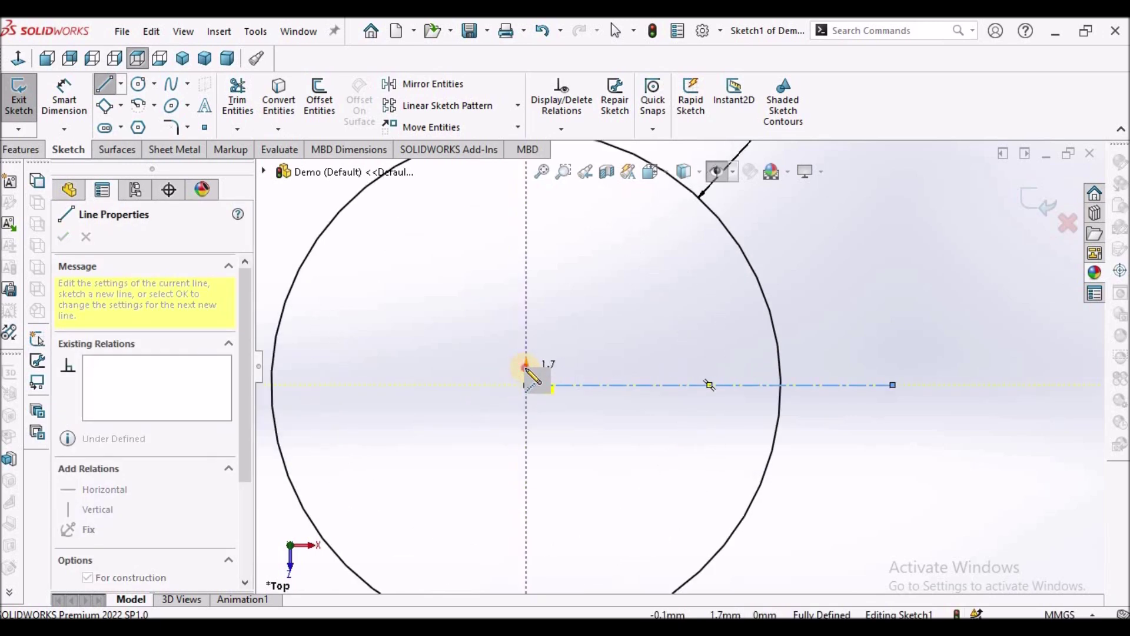
click(526, 368)
click(863, 367)
right_click(851, 282)
click(870, 293)
scroll(820, 366, up, 2)
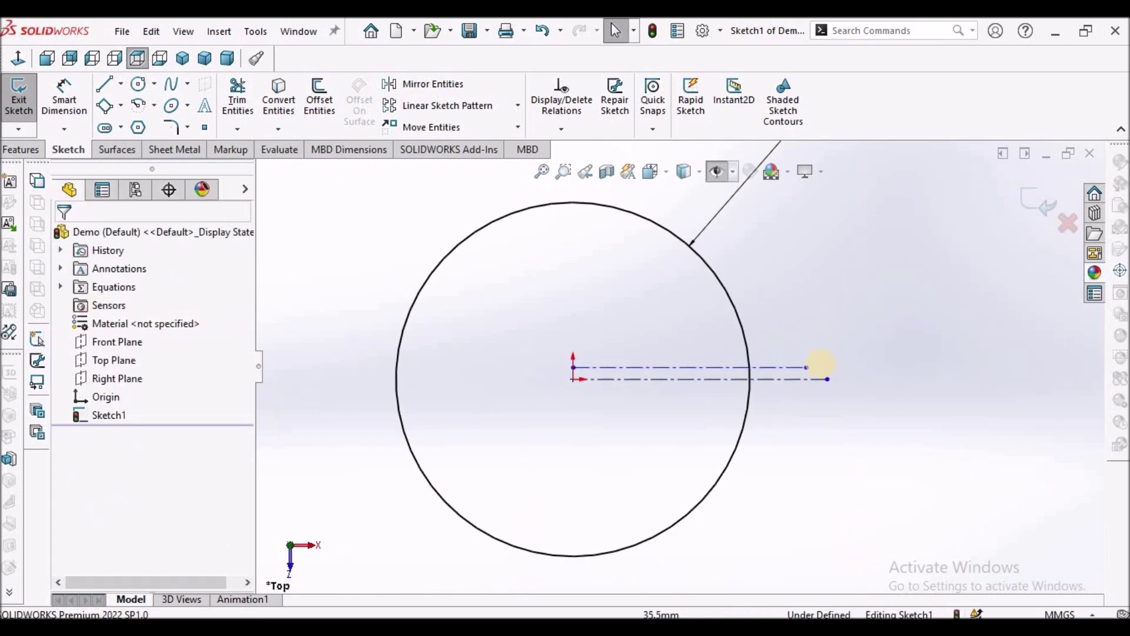
Dimension the spacing between the two parallel horizontal centerlines as 1 mm and end dimensioning.
click(64, 97)
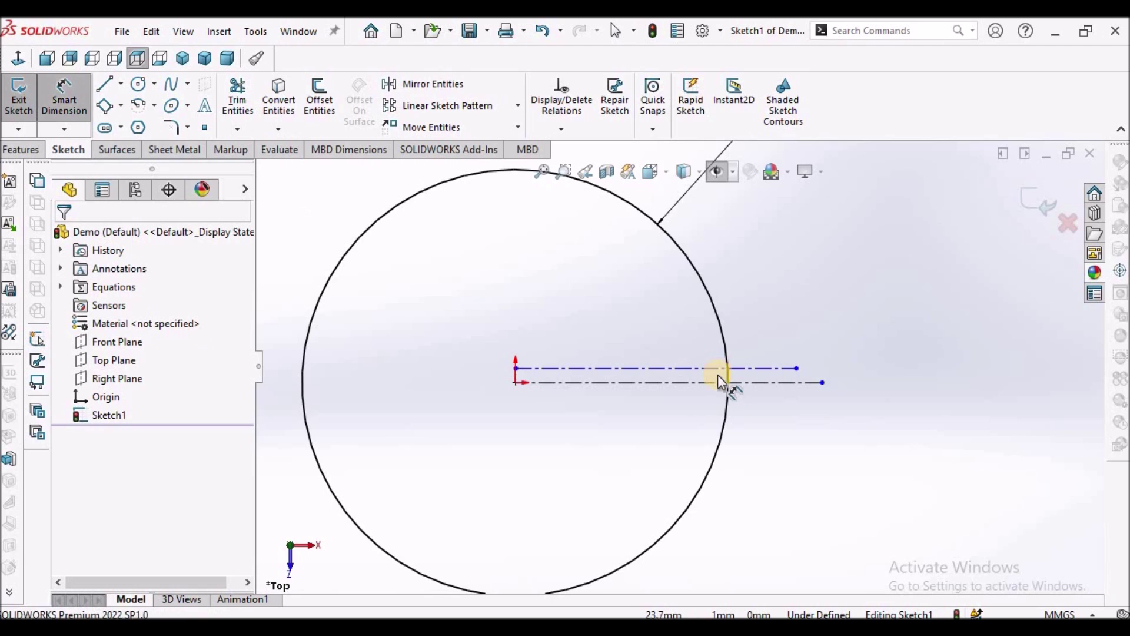
scroll(721, 375, down, 2)
click(759, 367)
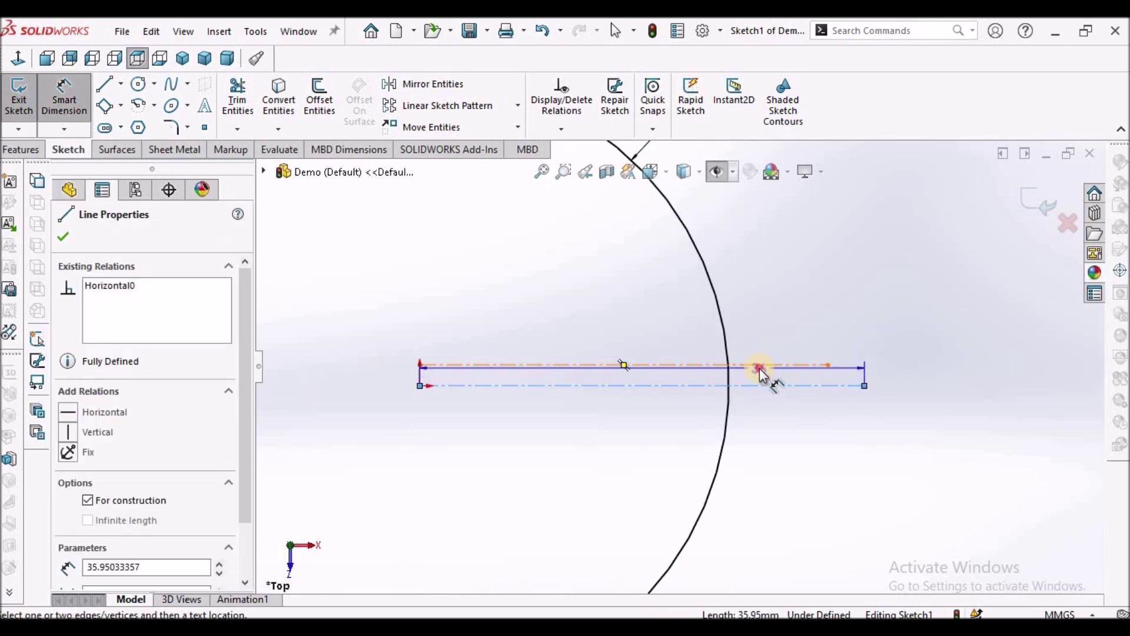
click(759, 368)
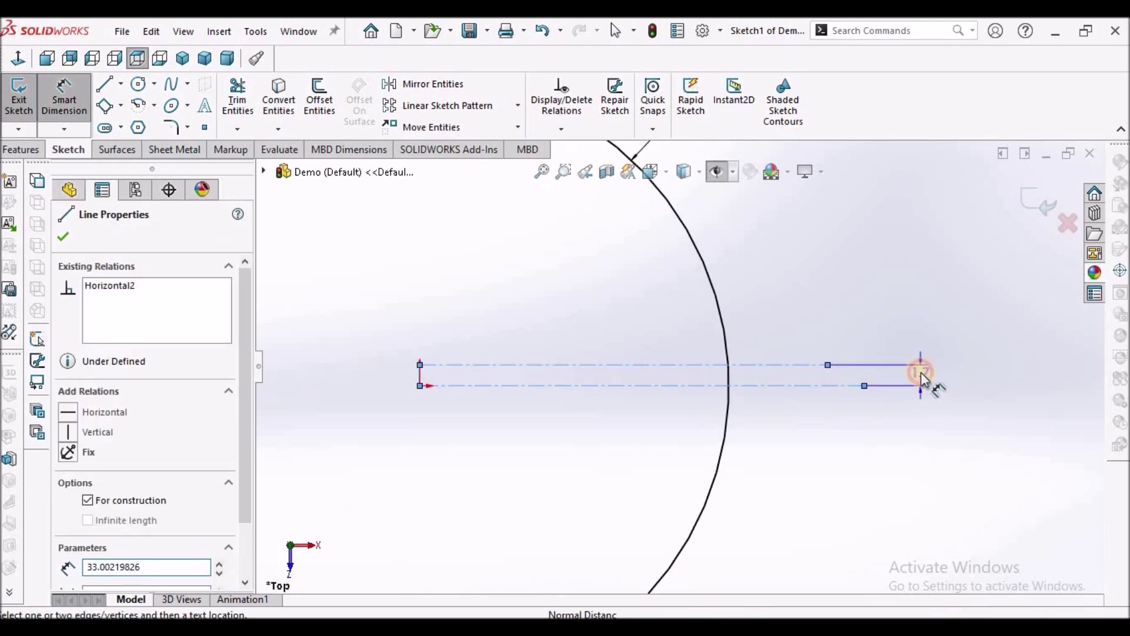
click(921, 372)
key(Return)
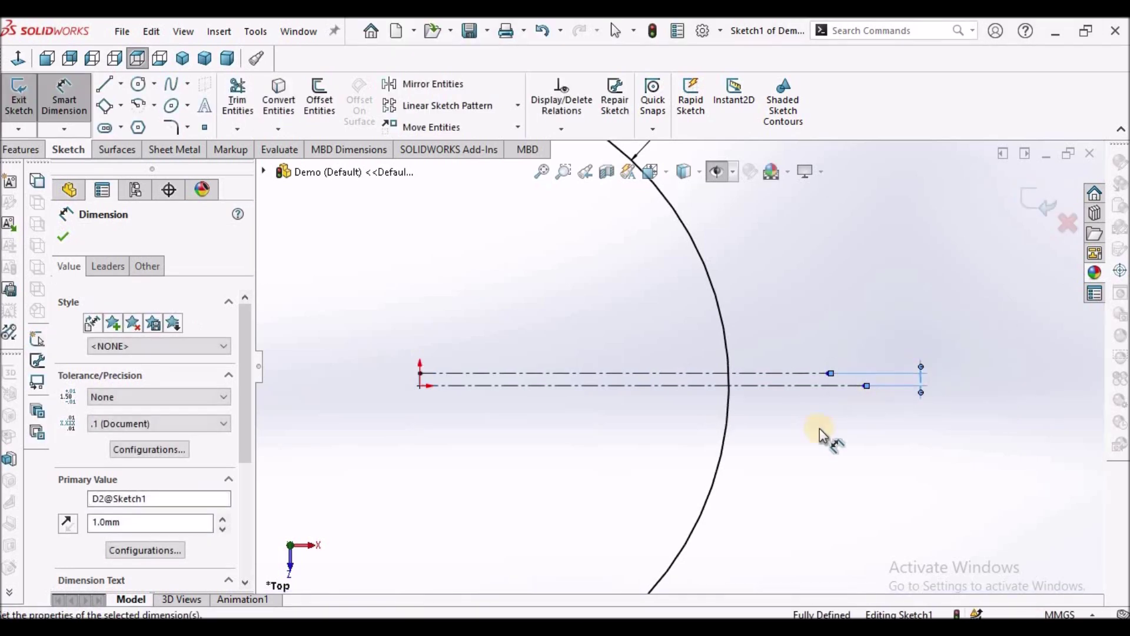
click(818, 428)
right_click(868, 235)
click(913, 289)
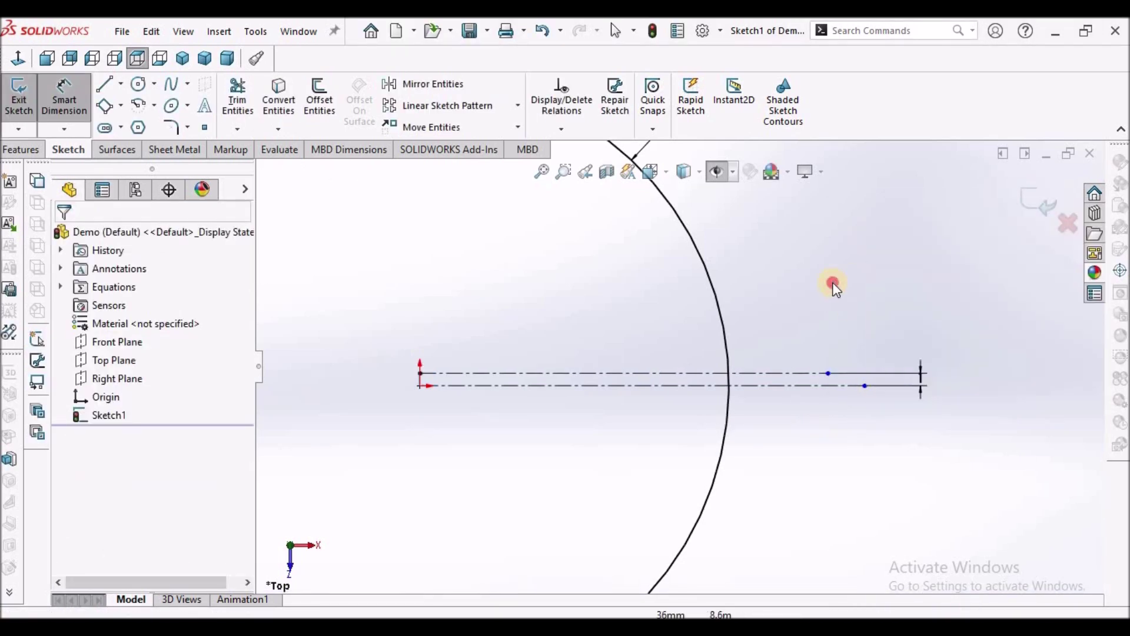
scroll(648, 424, up, 2)
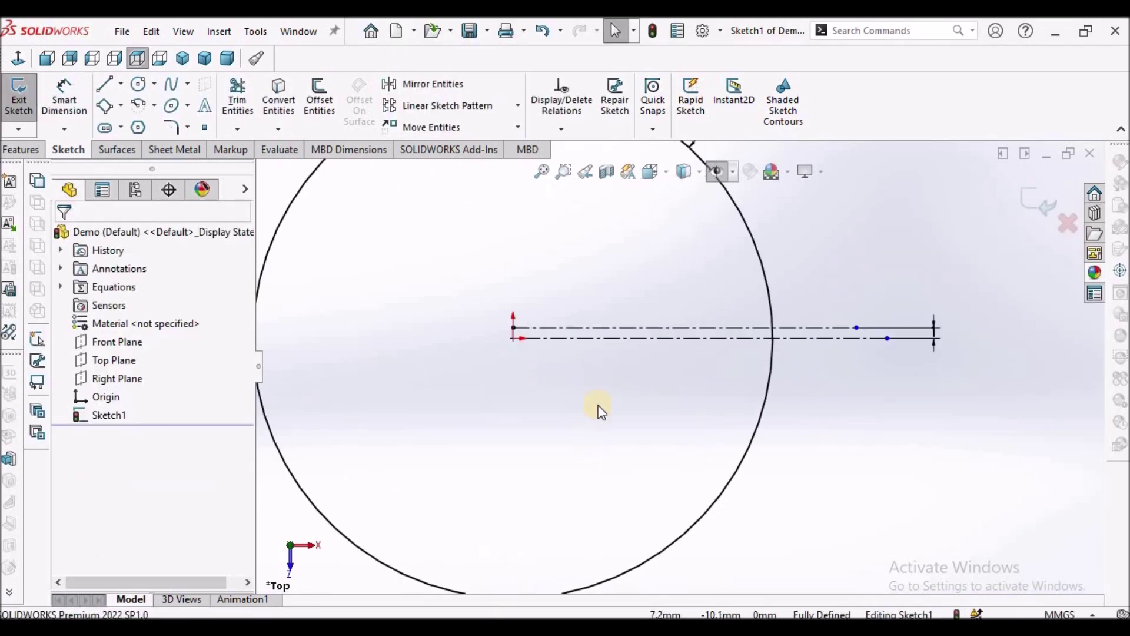
Mirror the upper horizontal centerline about the centerline through the origin, keeping the original.
click(446, 83)
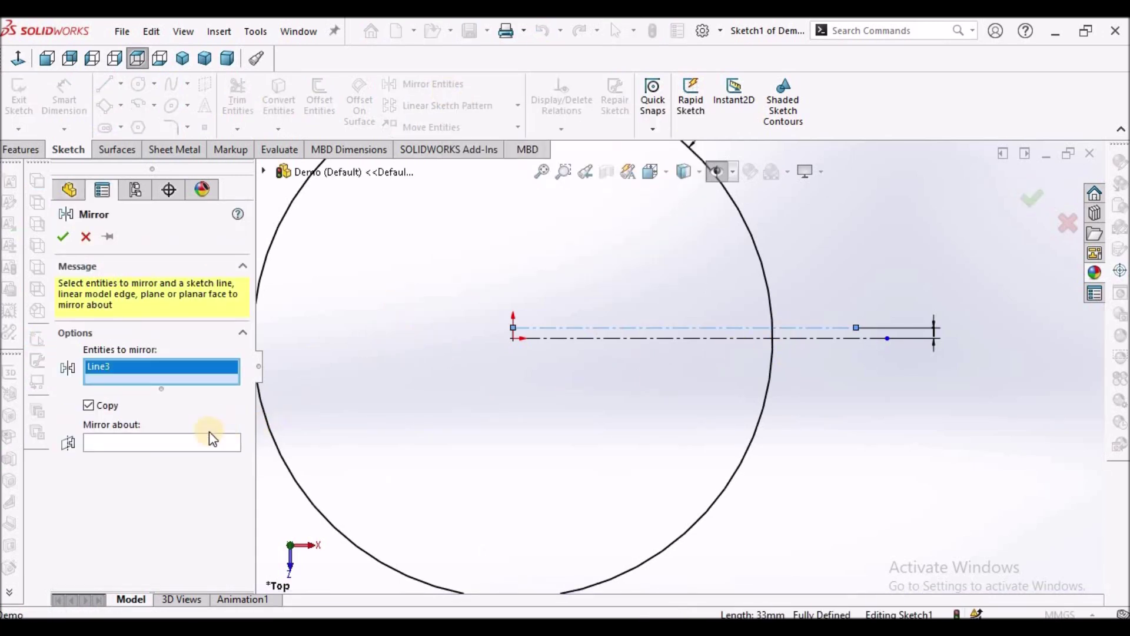
right_click(348, 415)
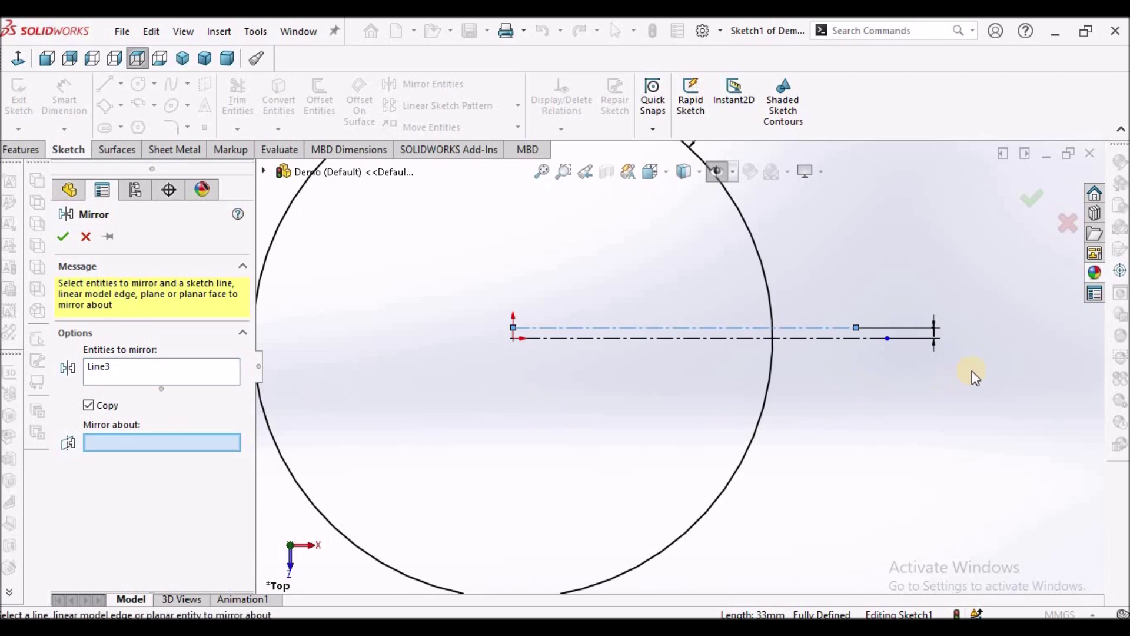
click(868, 341)
click(65, 236)
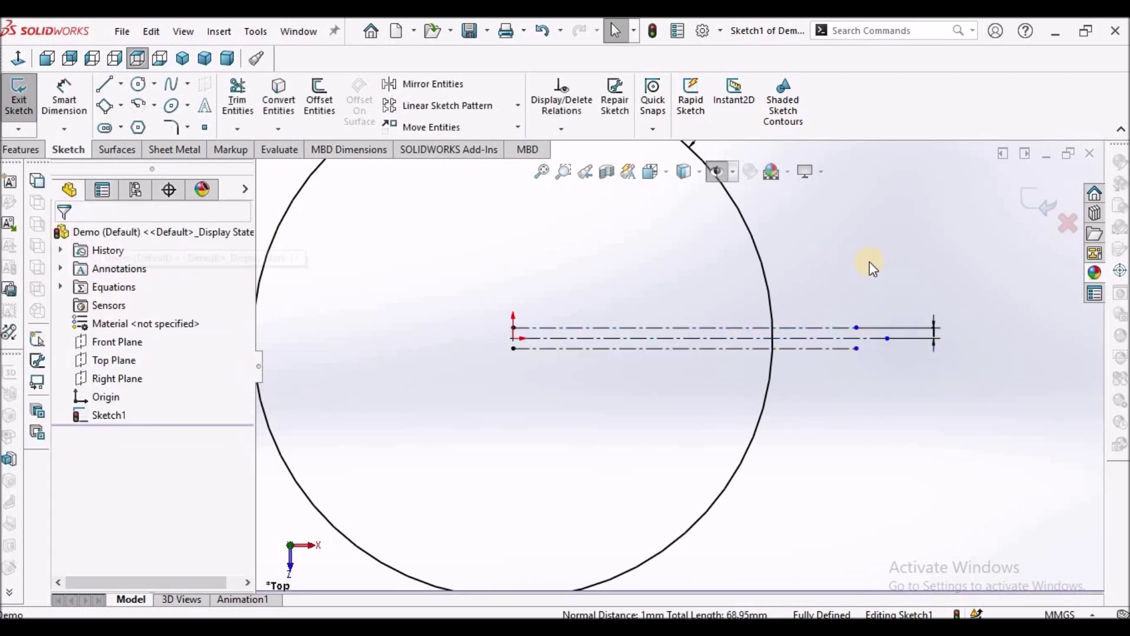
Power-trim the short arc of the circle between the two outer centerlines to open a narrow gap.
scroll(759, 371, up, 3)
scroll(765, 374, down, 2)
scroll(765, 375, up, 3)
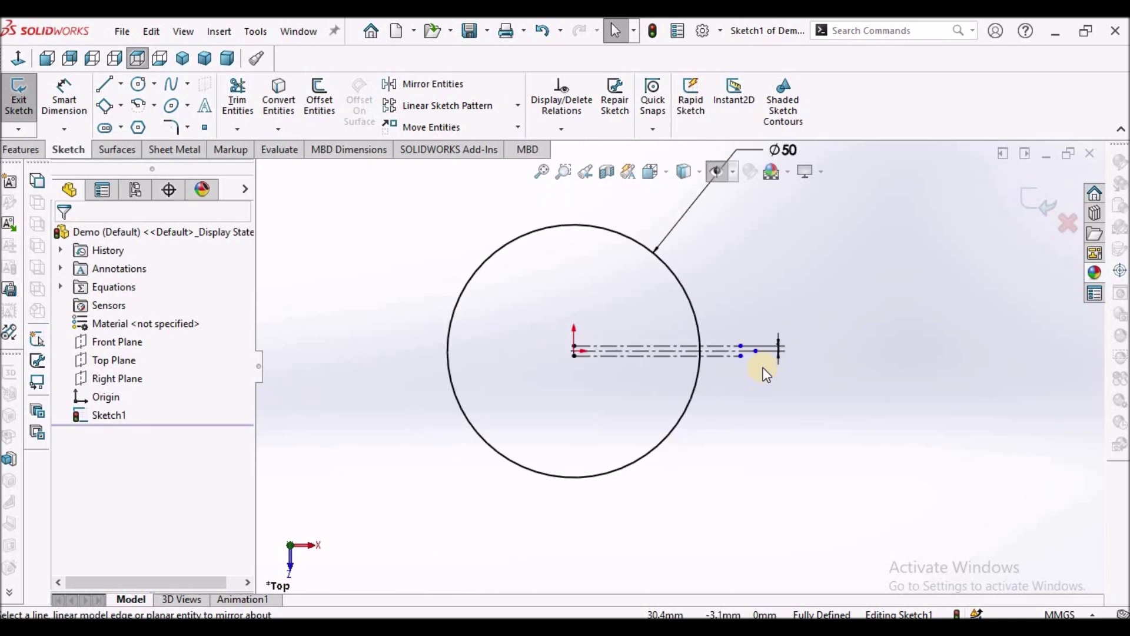
click(238, 97)
scroll(749, 343, down, 3)
scroll(656, 362, down, 6)
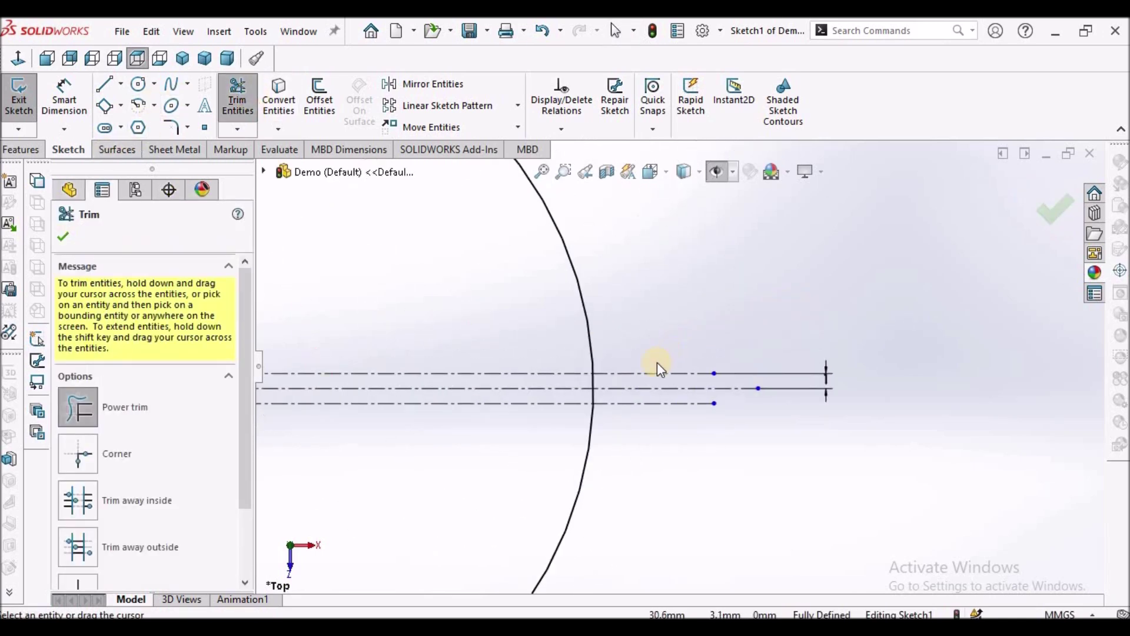
drag(613, 386, 560, 386)
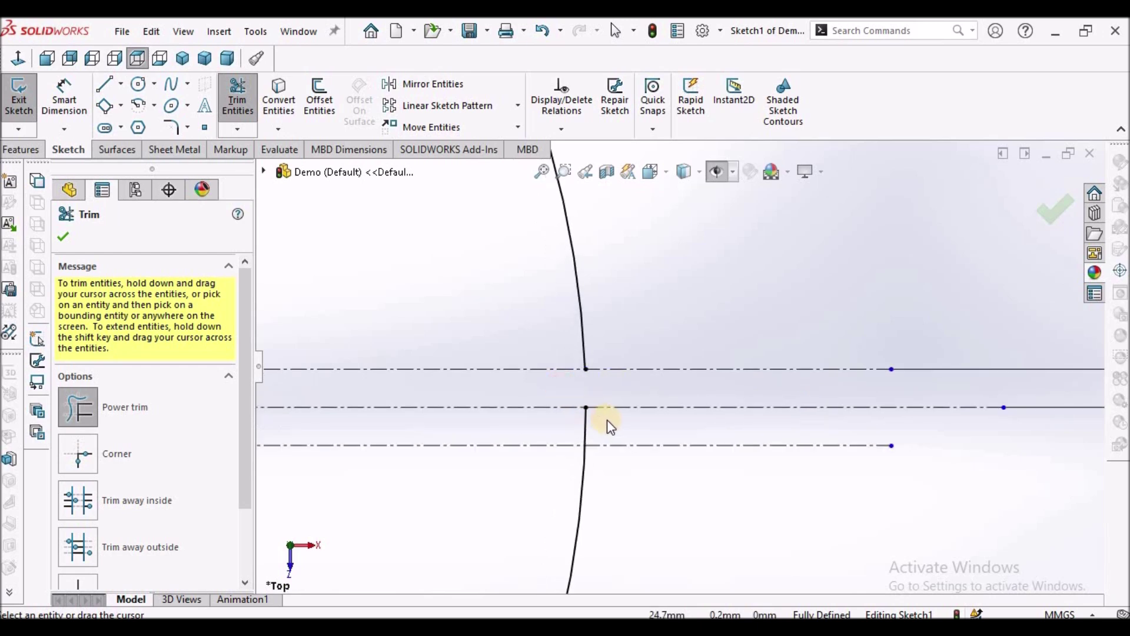
scroll(748, 411, up, 5)
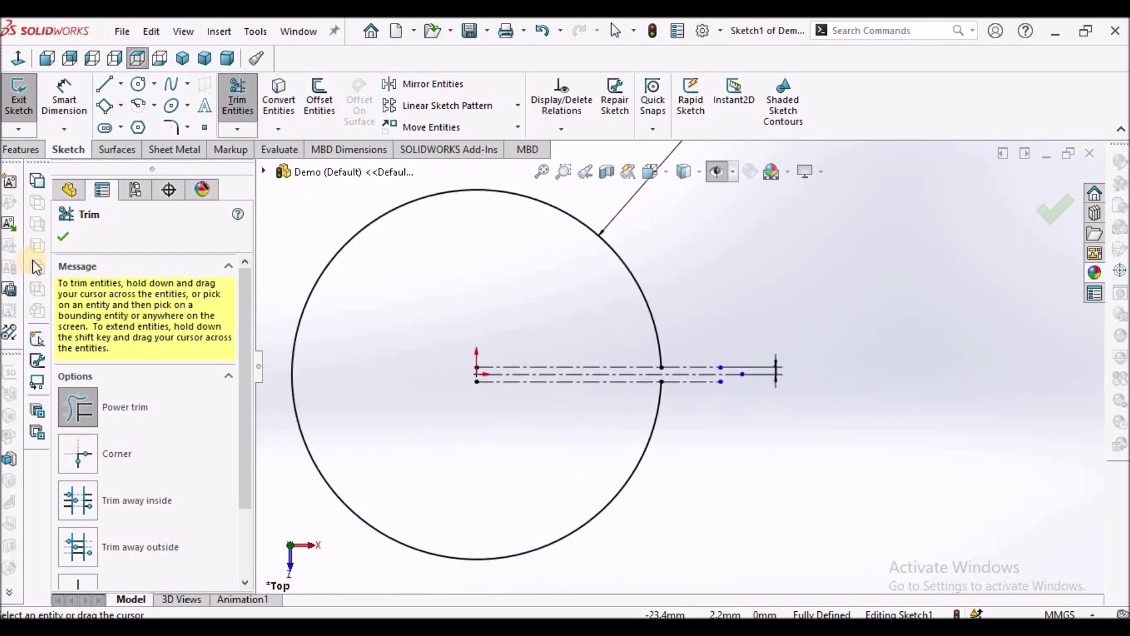
click(61, 238)
scroll(735, 398, up, 3)
click(602, 331)
scroll(602, 331, down, 1)
Create a sheet metal base flange from the open circle with 120 mm blind depth and 2 mm thickness, and save the part.
click(187, 153)
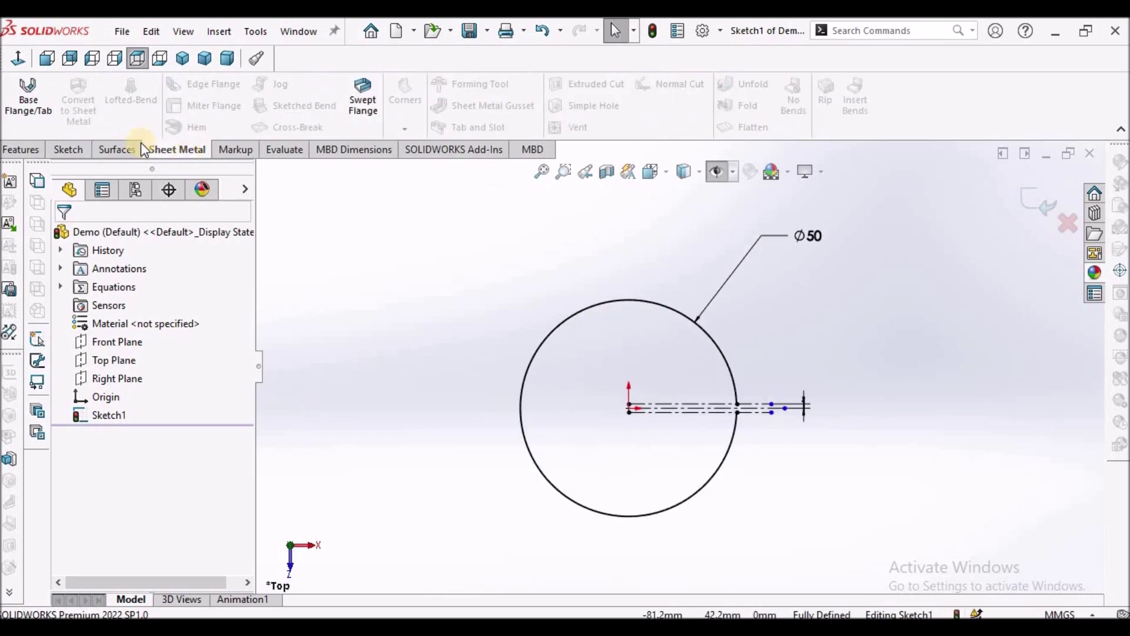
click(39, 94)
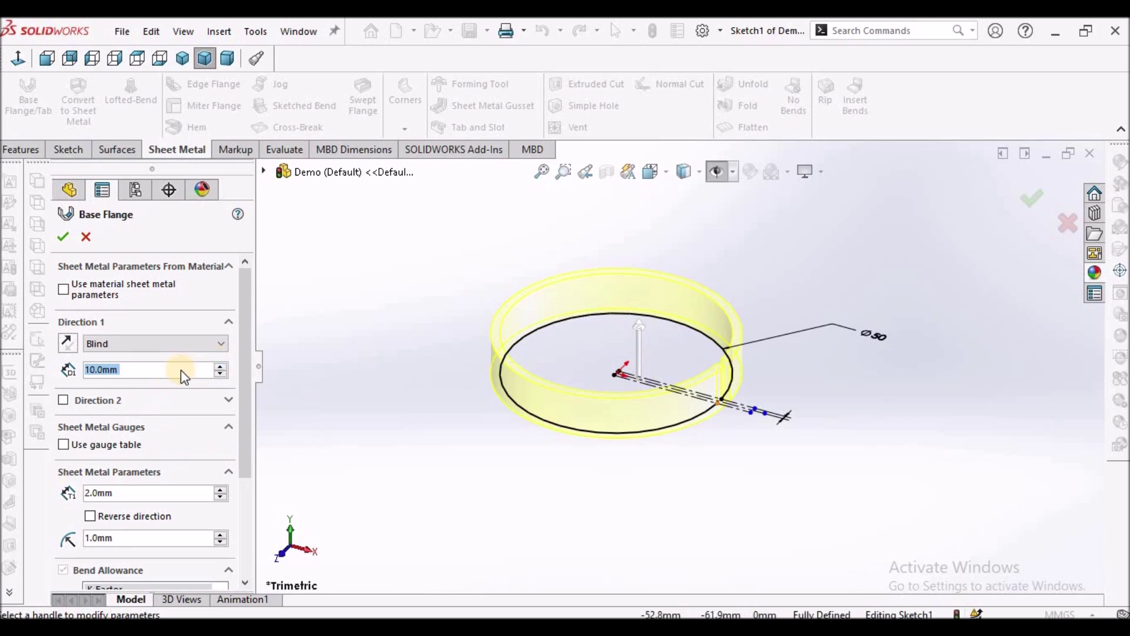
text(120)
key(Return)
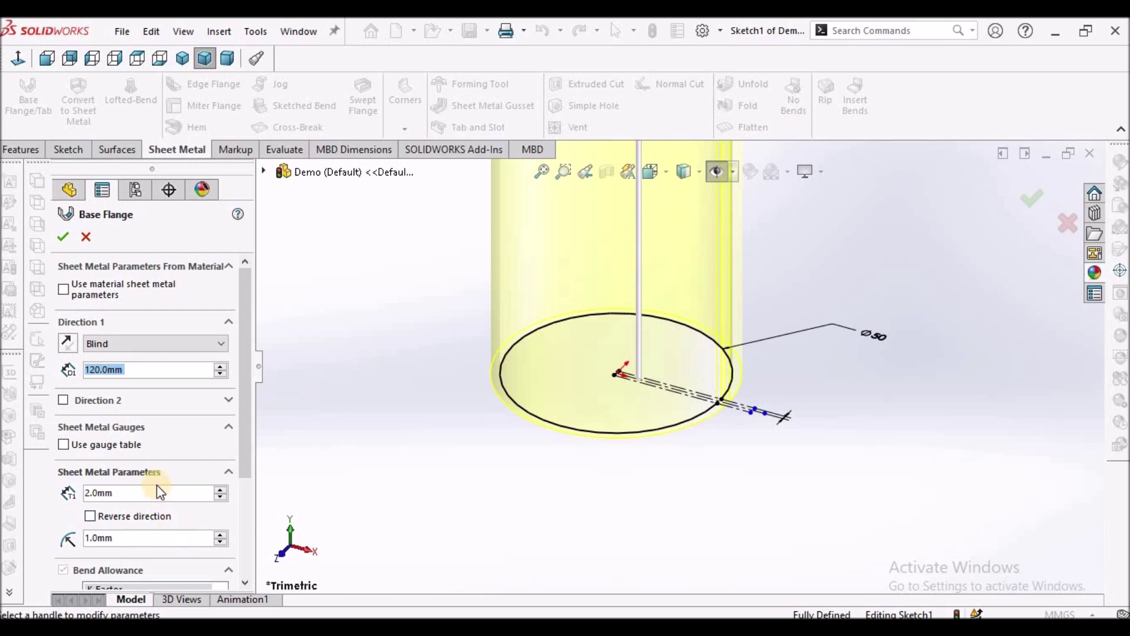
scroll(652, 377, down, 3)
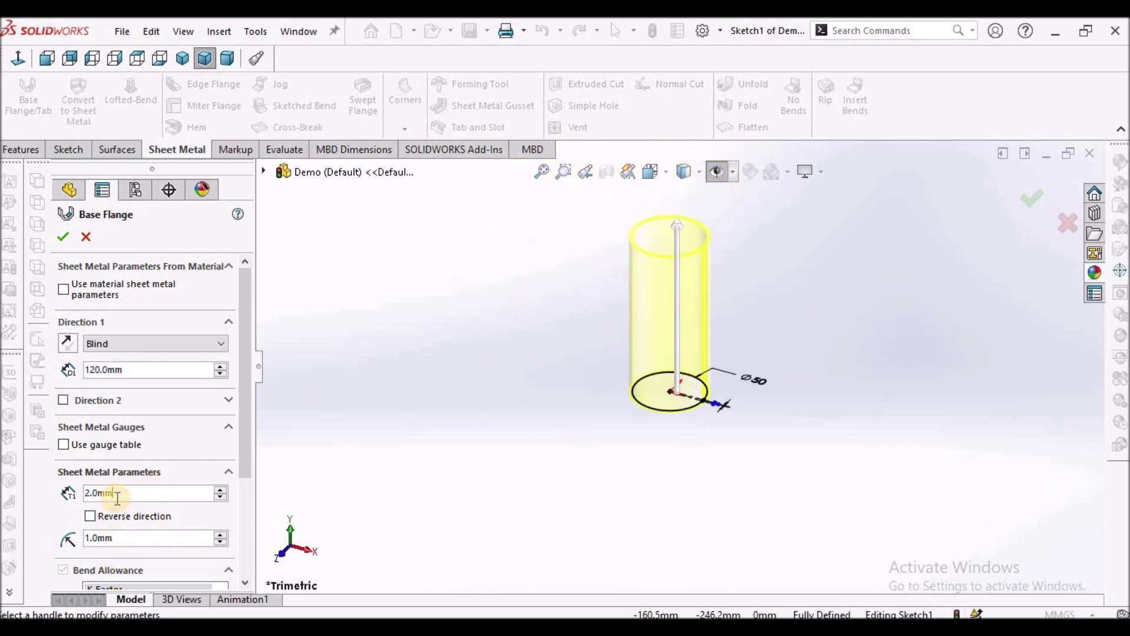
click(64, 237)
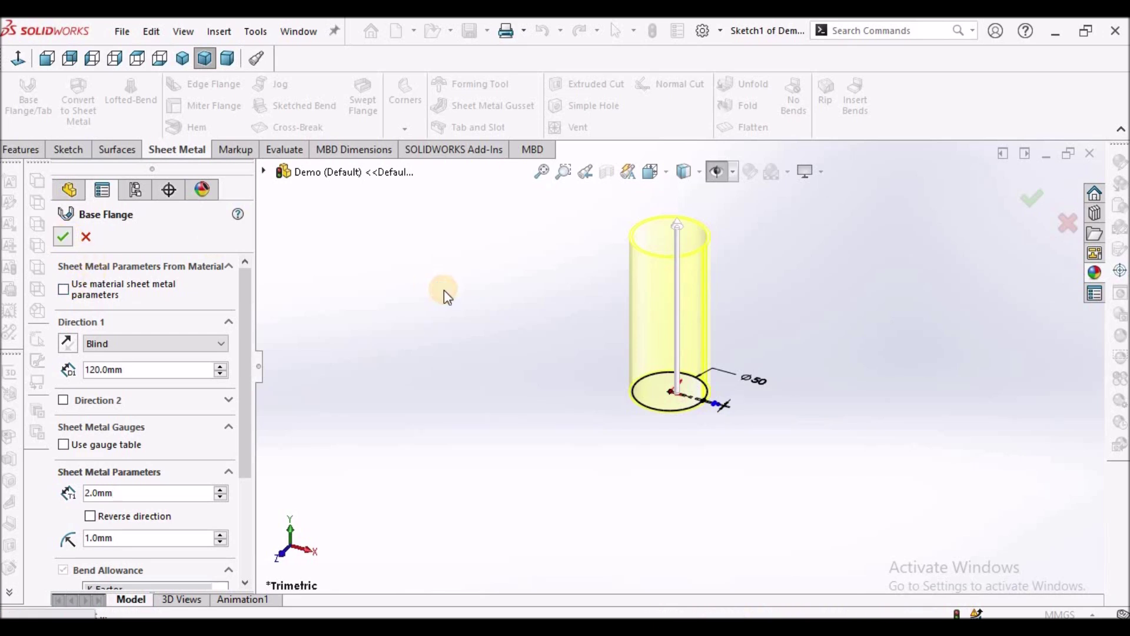
scroll(751, 271, down, 2)
middle_drag(699, 303, 657, 331)
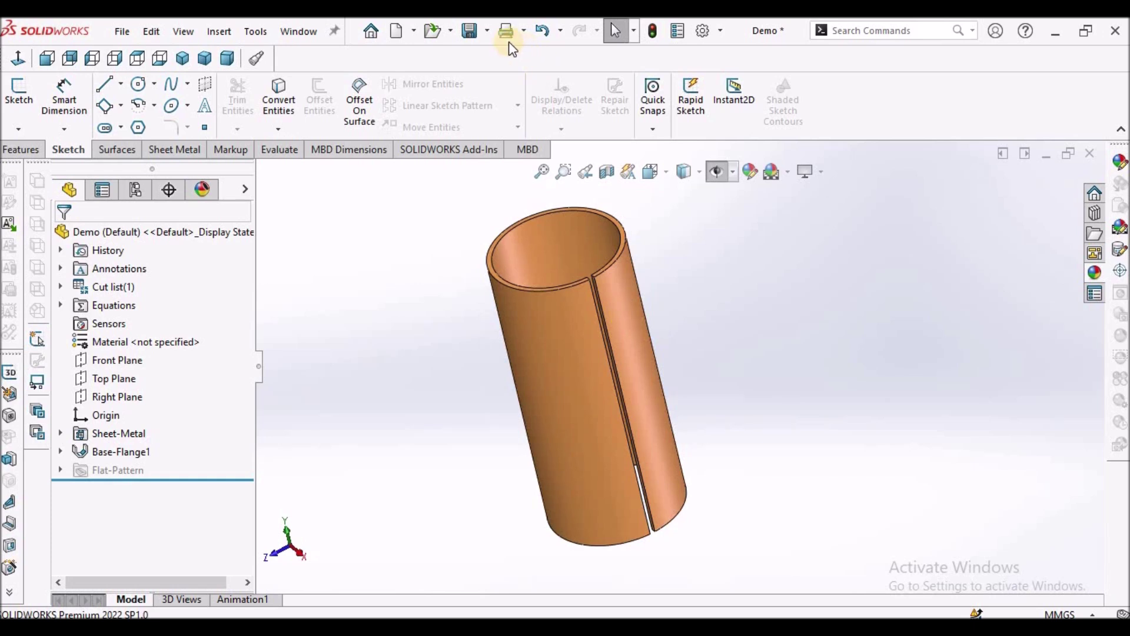
click(470, 32)
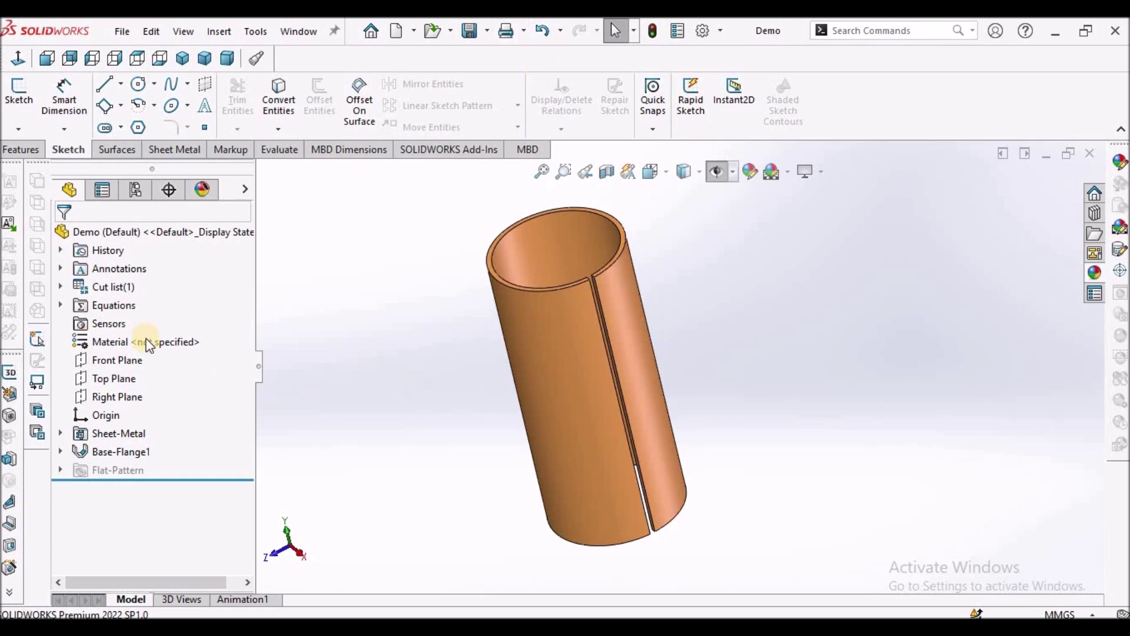
Create a reference plane offset 40 mm from the Front Plane.
click(123, 362)
click(22, 148)
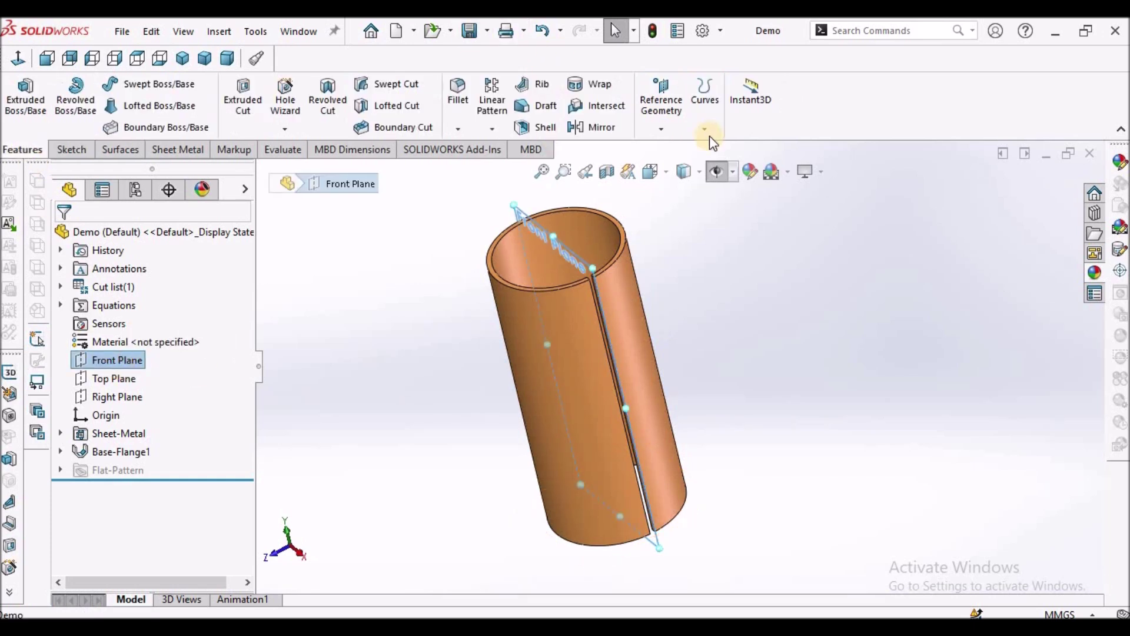
click(661, 128)
click(670, 148)
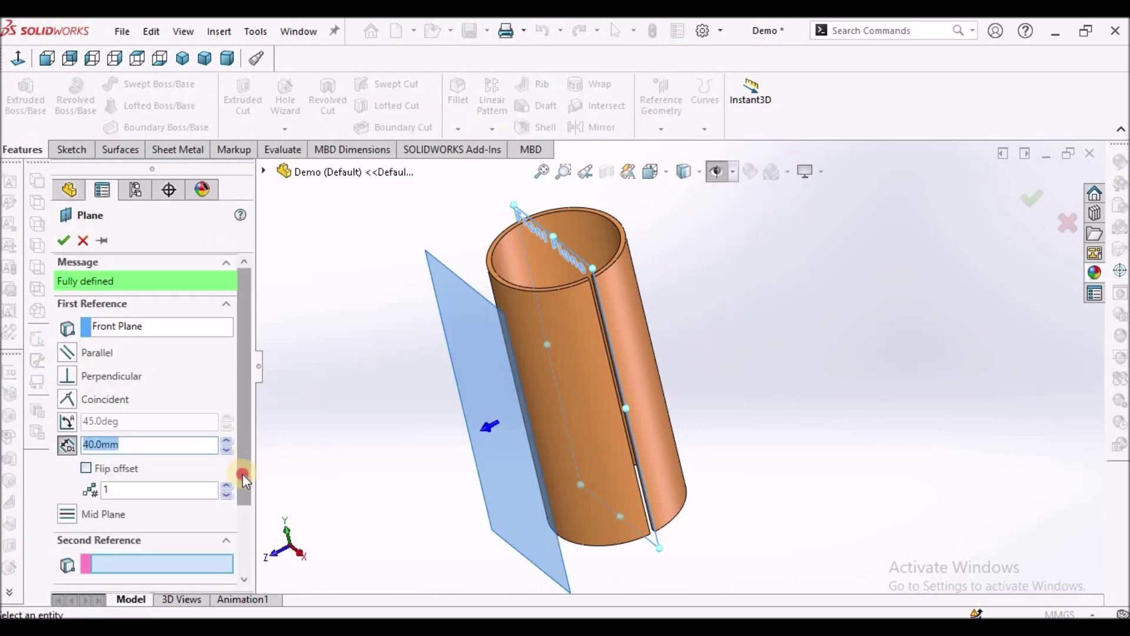
scroll(243, 475, down, 2)
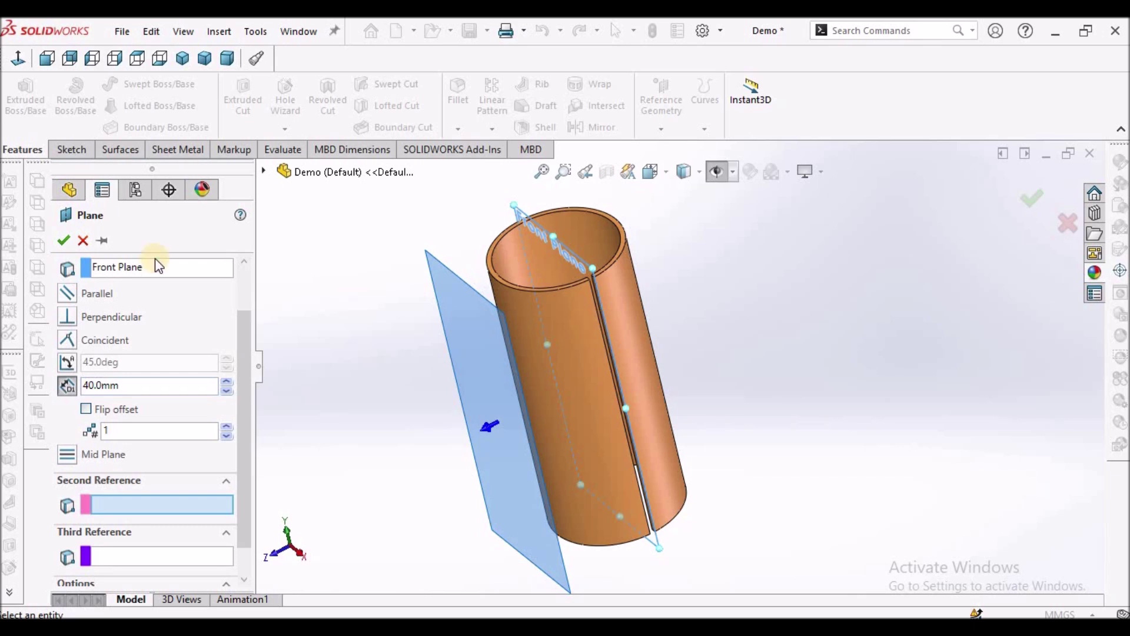
click(63, 240)
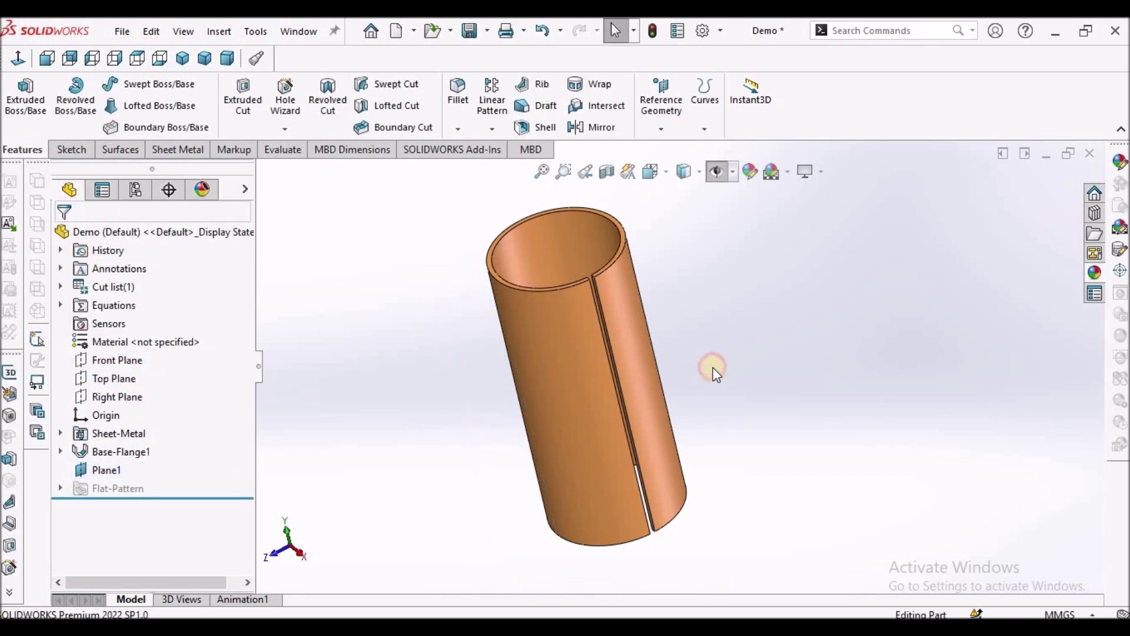
Show the reference geometry and create a reference axis from the tube's inner cylindrical face.
scroll(712, 367, up, 3)
click(720, 170)
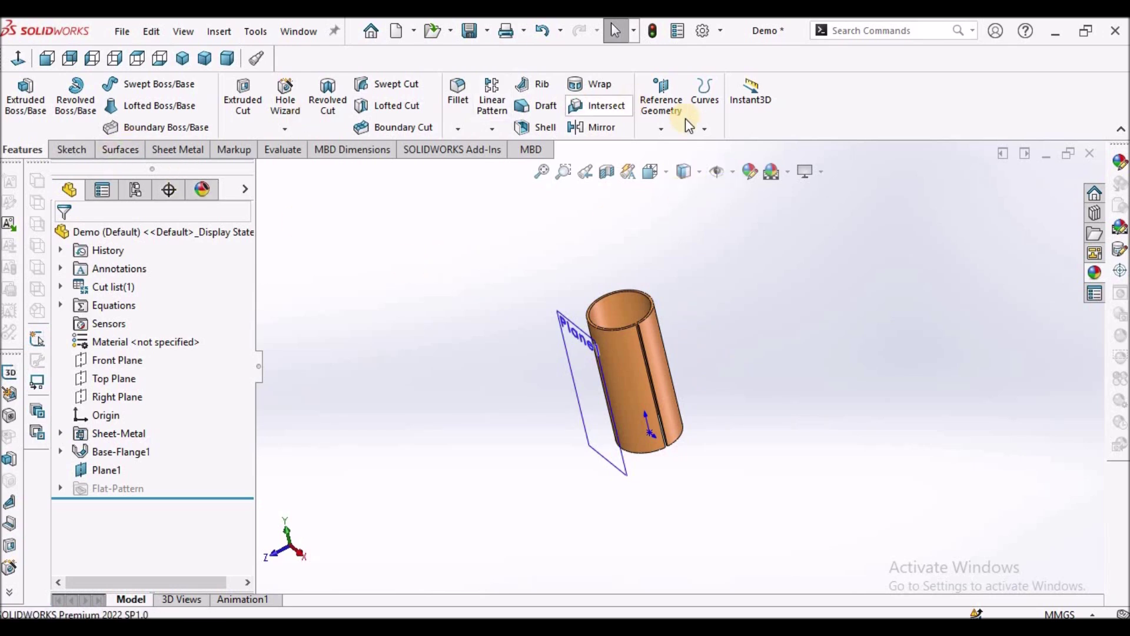
click(671, 132)
click(676, 164)
click(623, 312)
click(64, 235)
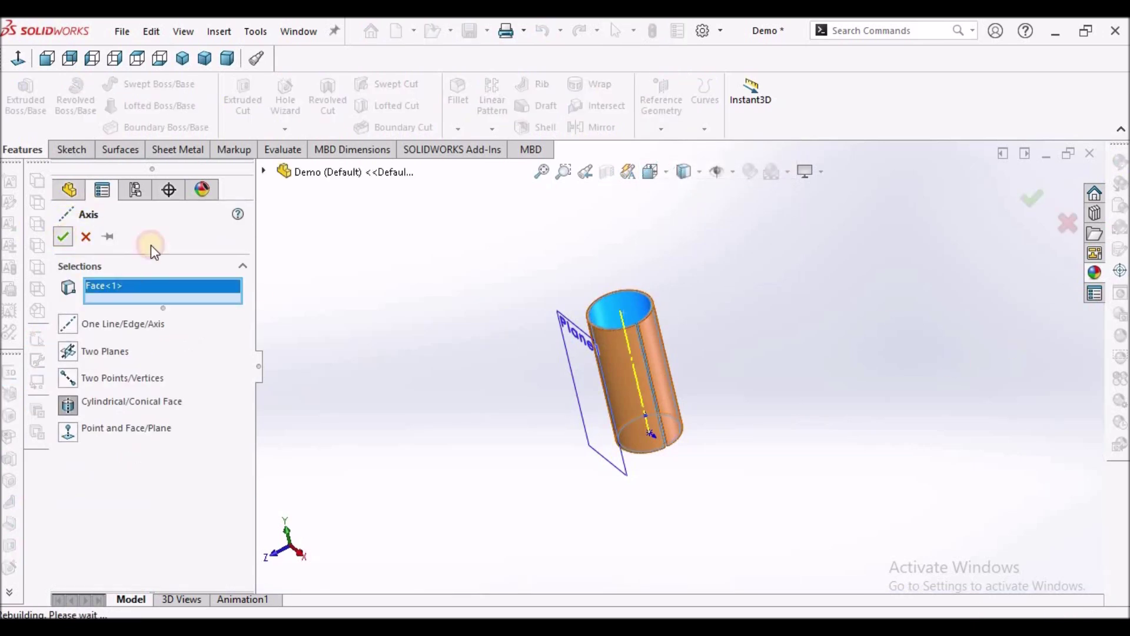
click(754, 310)
Open a new sketch on the plane offset from the Front Plane.
middle_drag(585, 379, 644, 348)
click(625, 346)
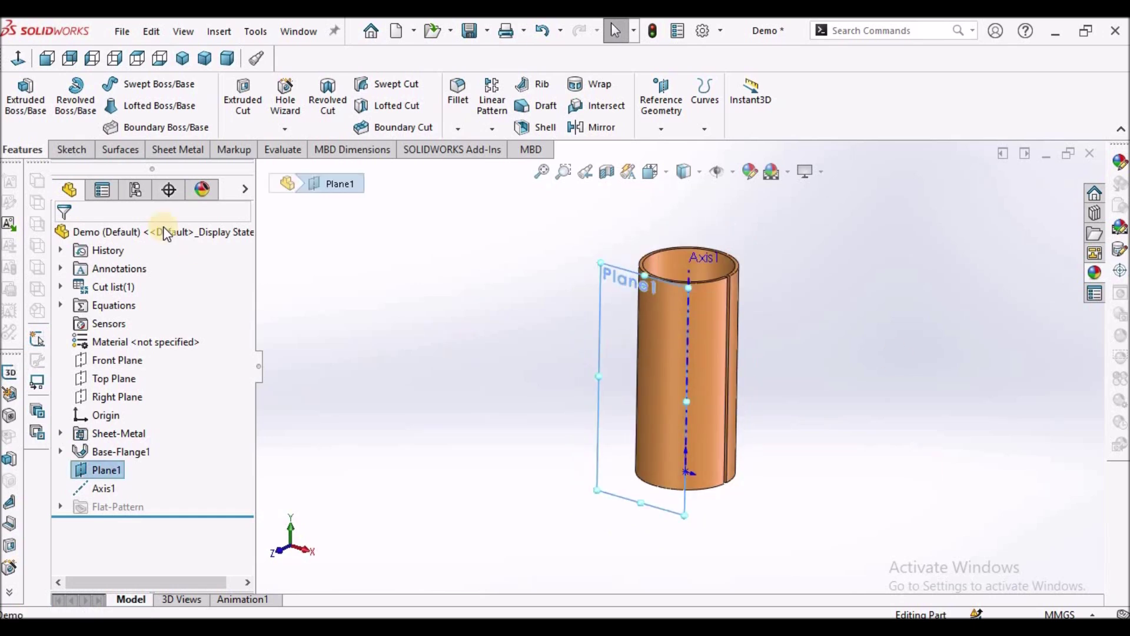
click(71, 151)
click(19, 94)
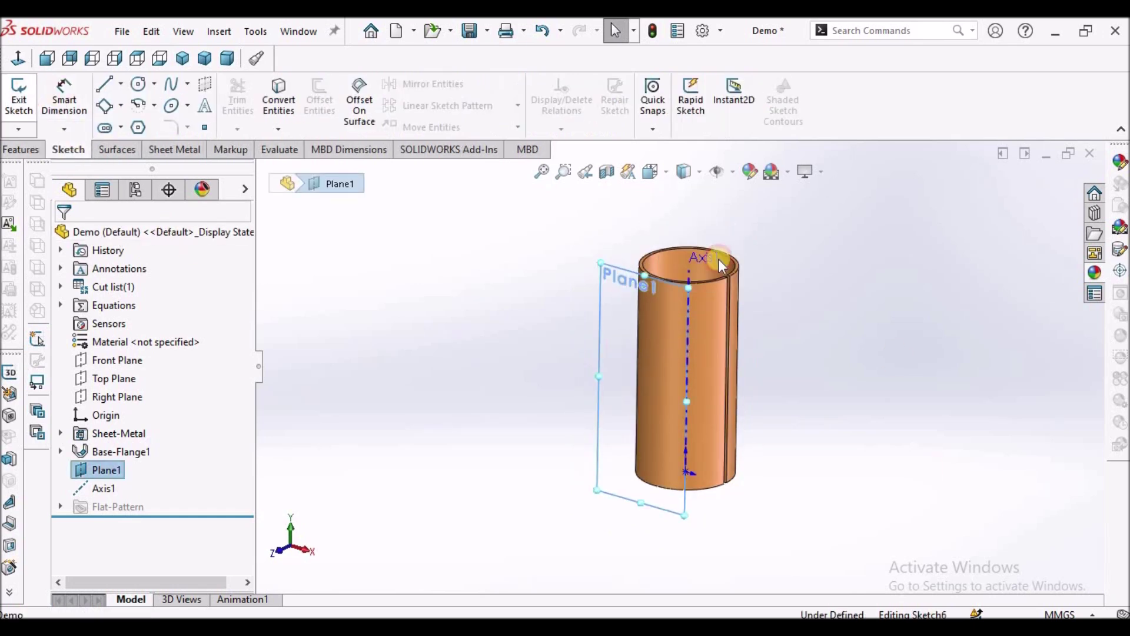
click(107, 129)
click(63, 235)
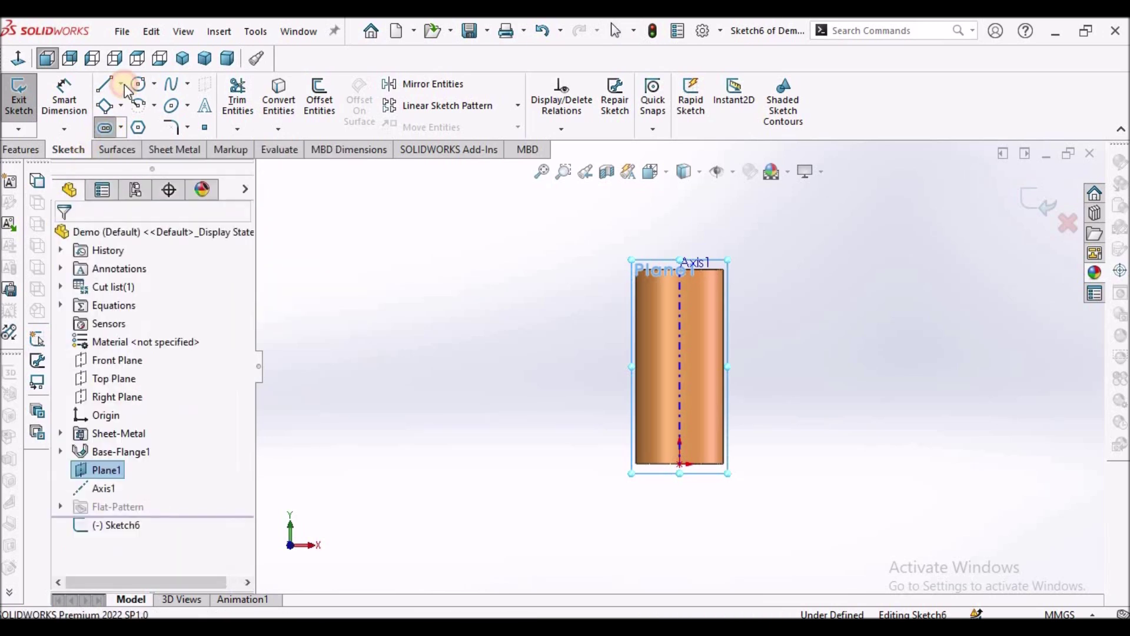
Switch the model display to wireframe and hide the reference geometry.
click(120, 83)
click(129, 133)
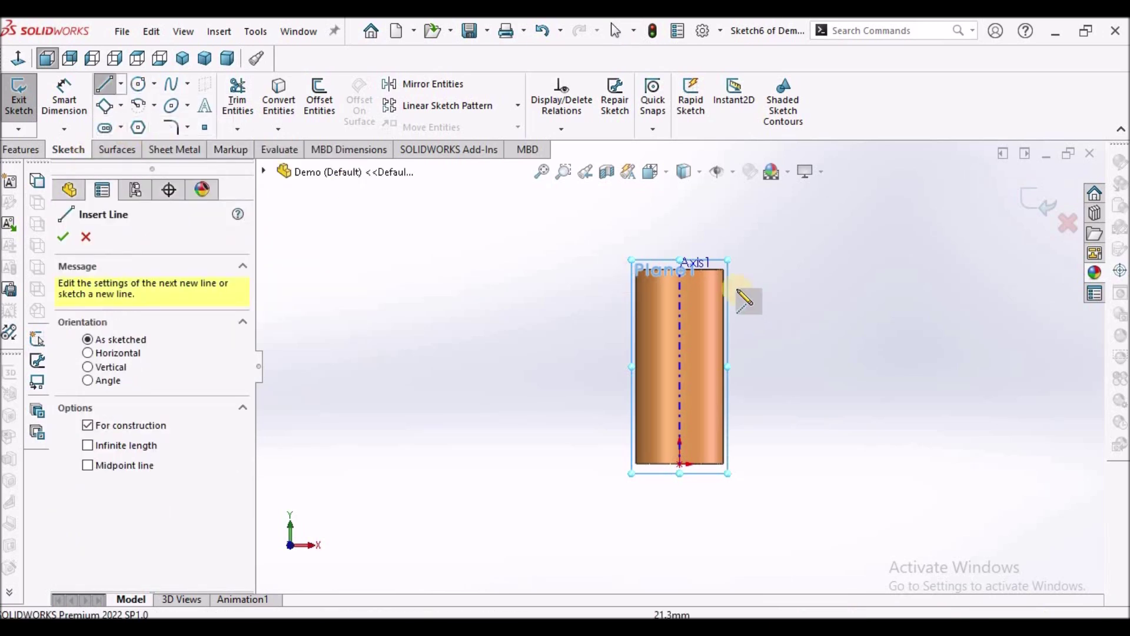
click(695, 173)
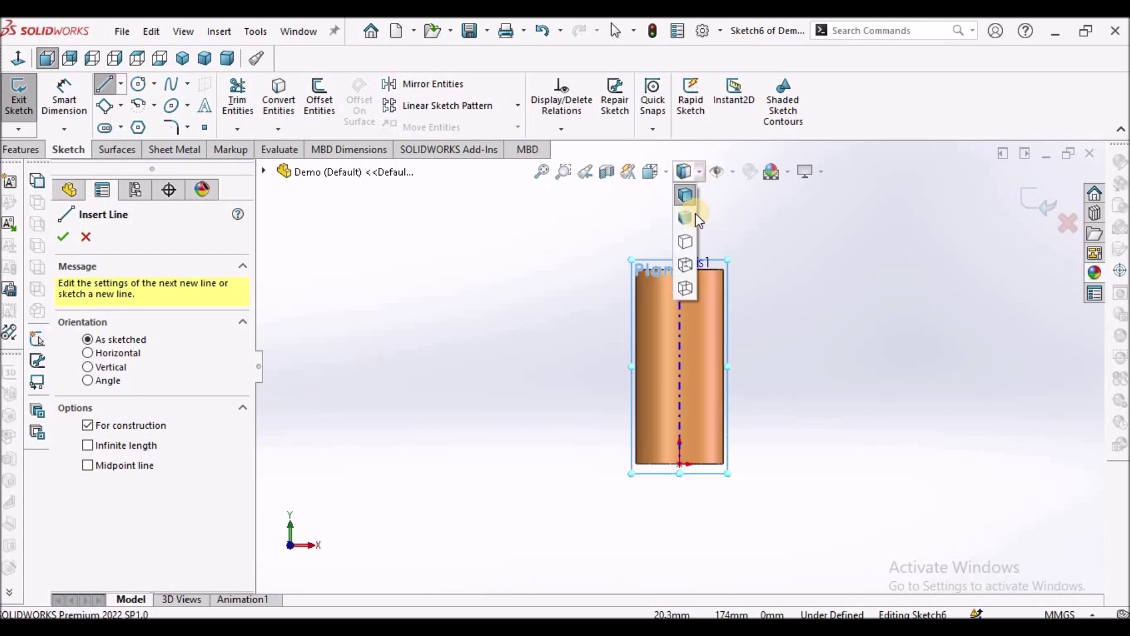
click(692, 288)
scroll(717, 288, down, 2)
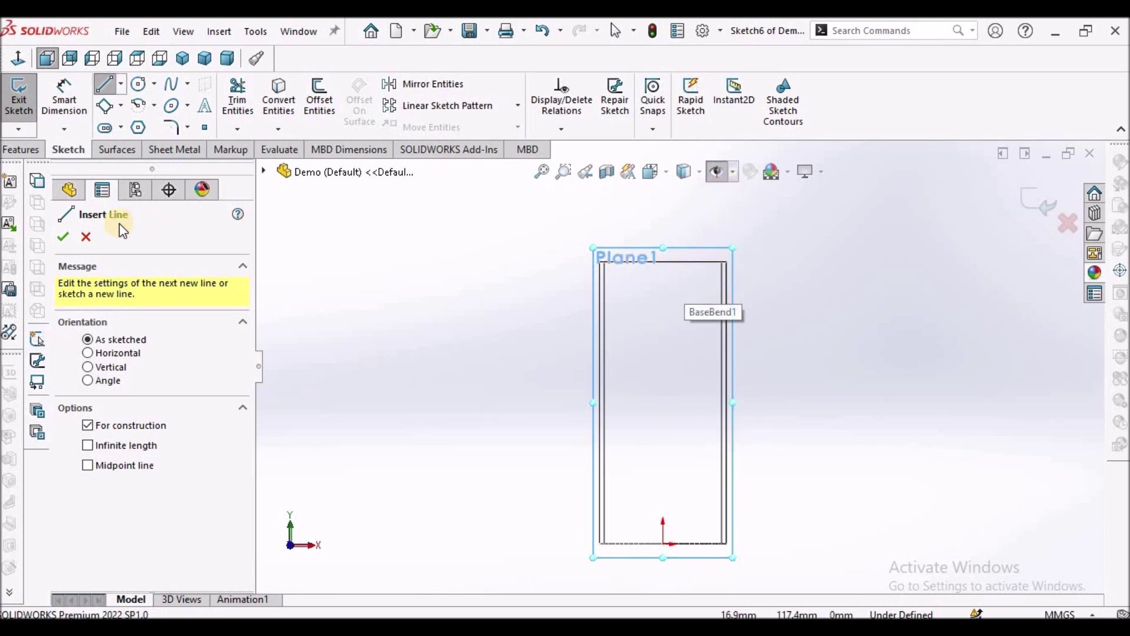
key(Escape)
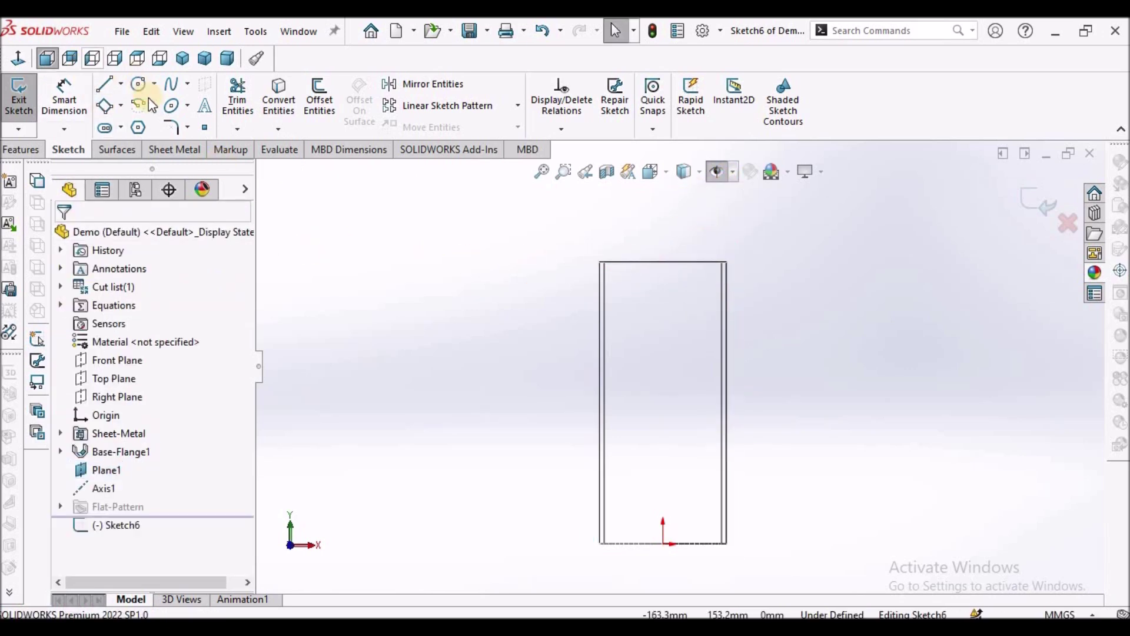
Sketch a vertical centerline from the midpoint of the tube's upper edge down to the origin.
click(121, 84)
click(134, 121)
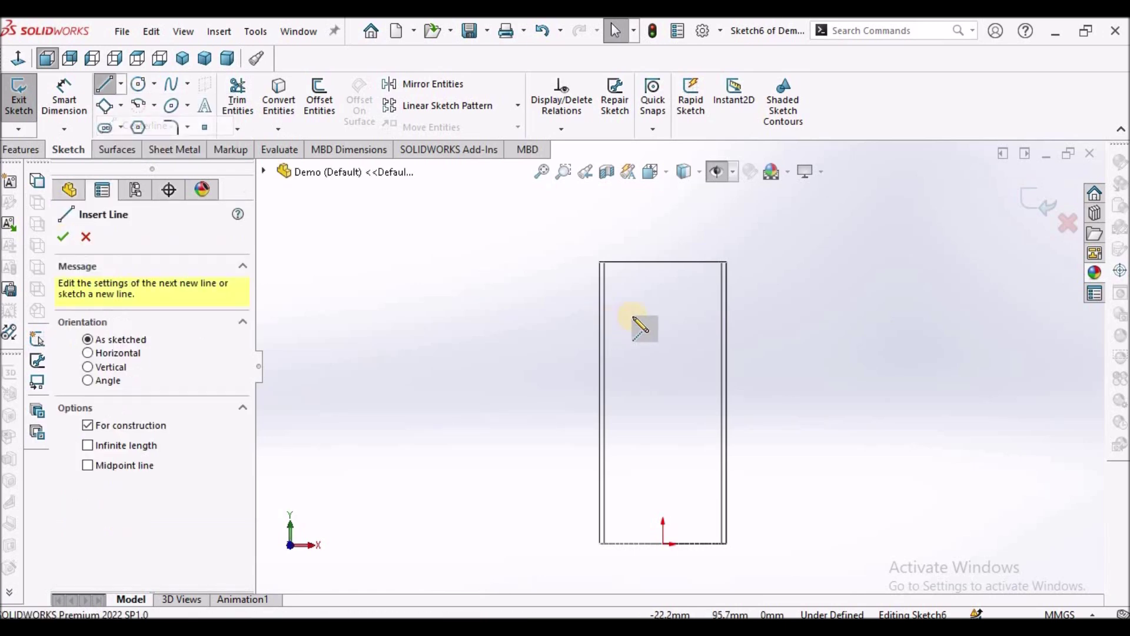
click(663, 262)
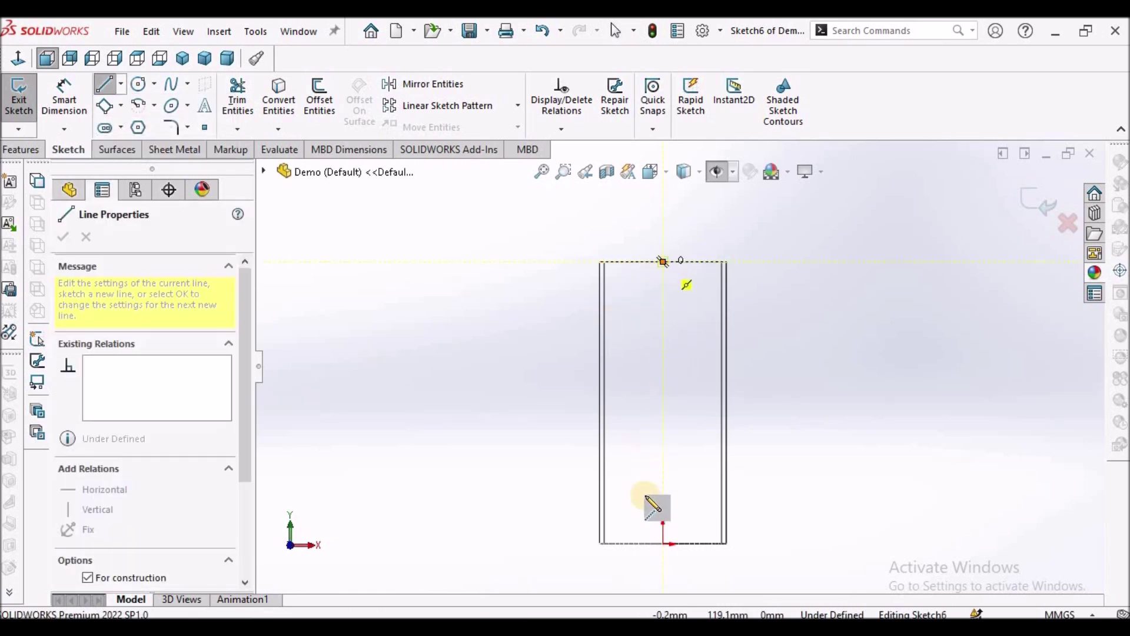
click(663, 543)
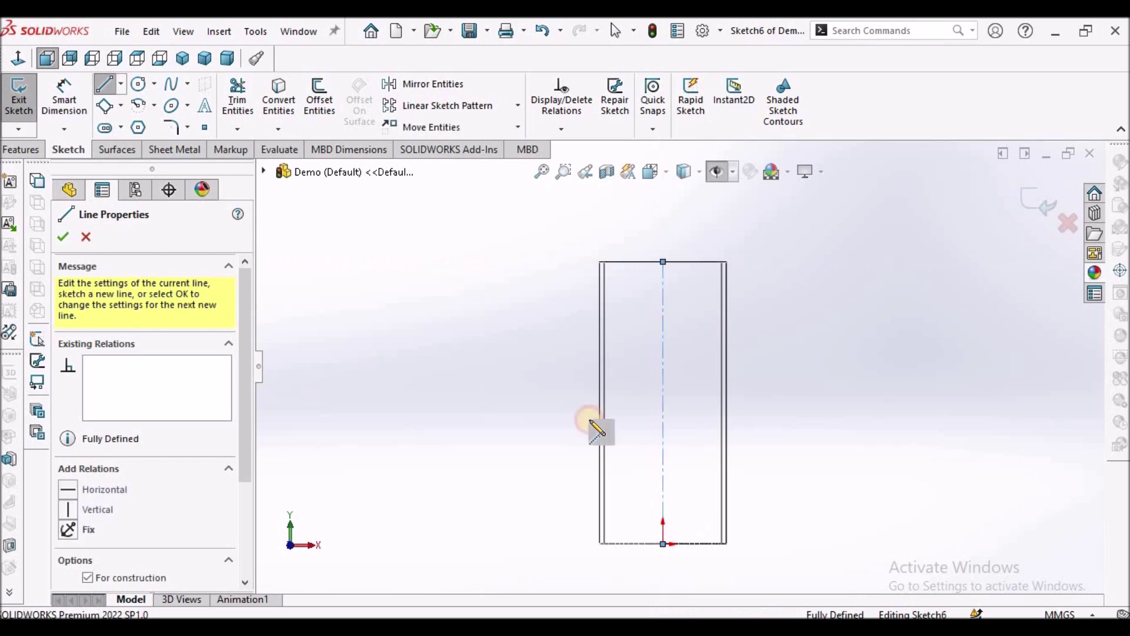
right_click(476, 296)
click(504, 297)
key(z)
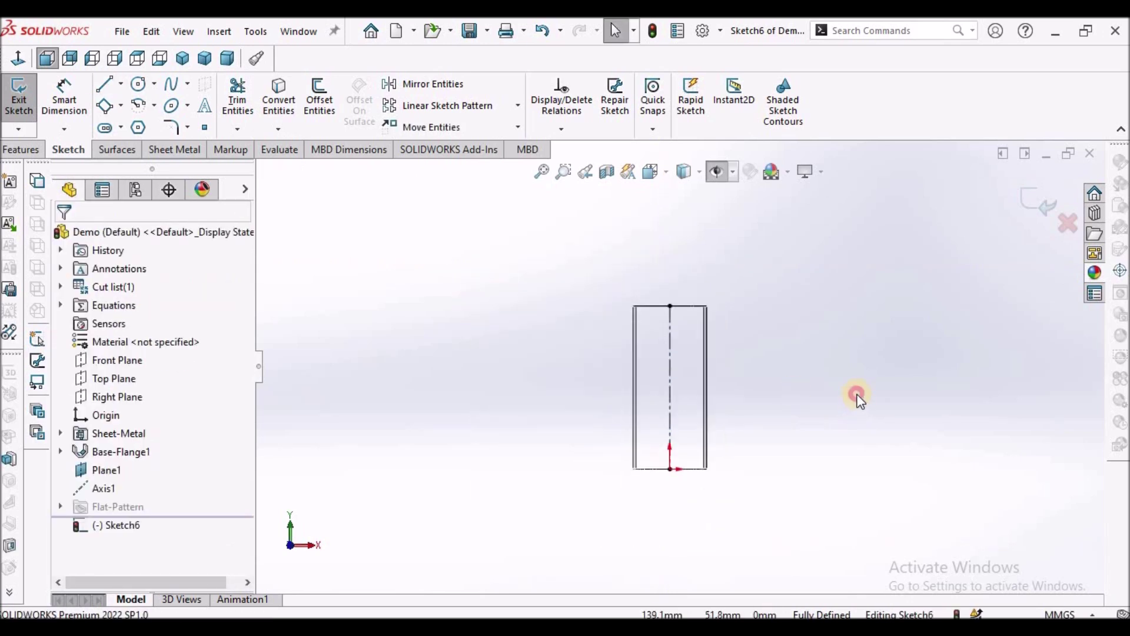
Sketch a diagonal centerpoint straight slot about 124 mm between arc centres and 21 mm wide, centred on the centerline's midpoint and descending to the right.
click(113, 132)
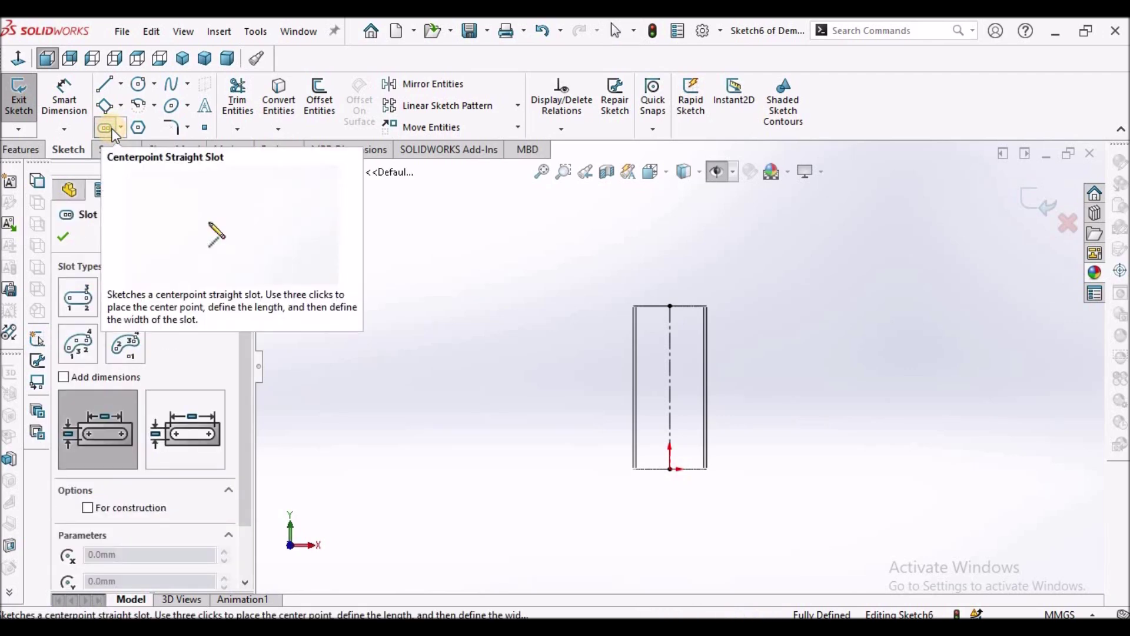
click(121, 129)
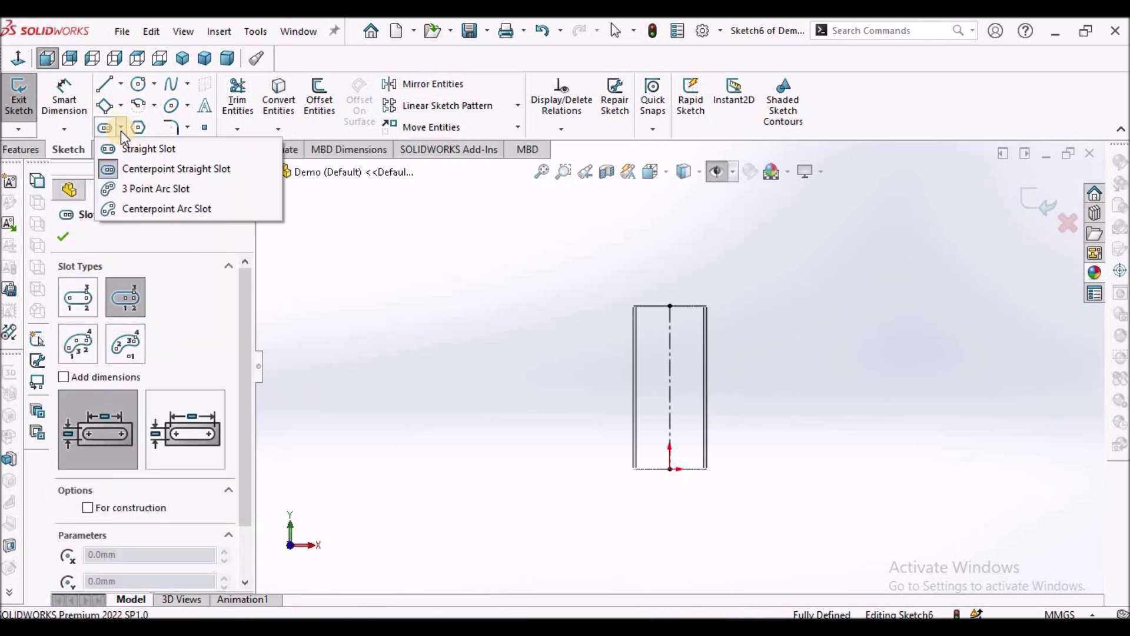
click(132, 169)
scroll(676, 401, down, 2)
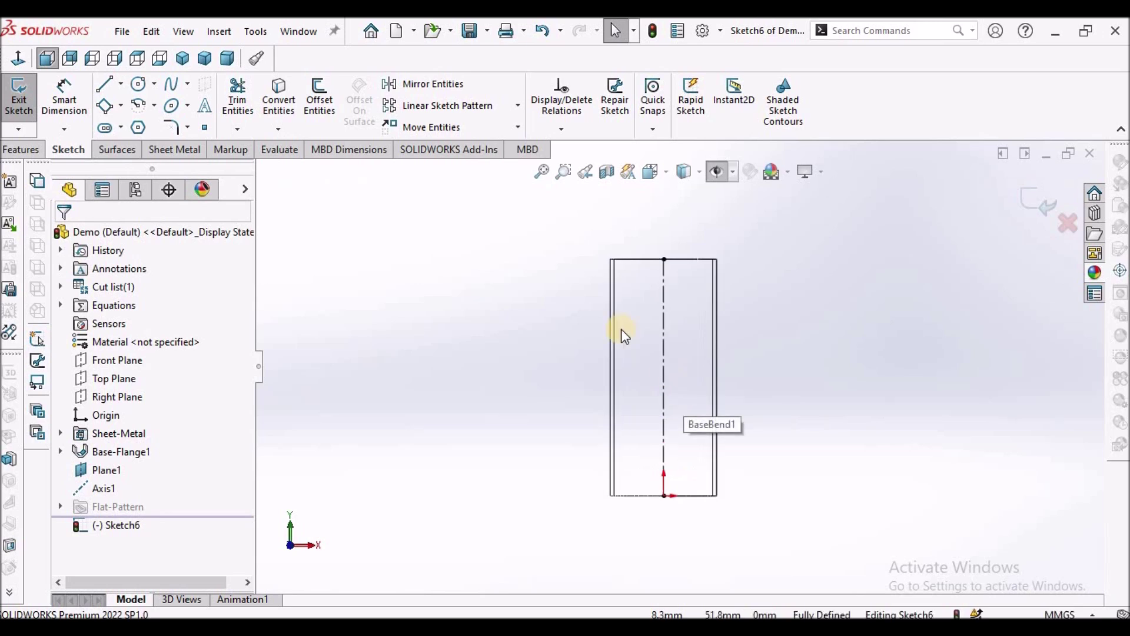
click(105, 129)
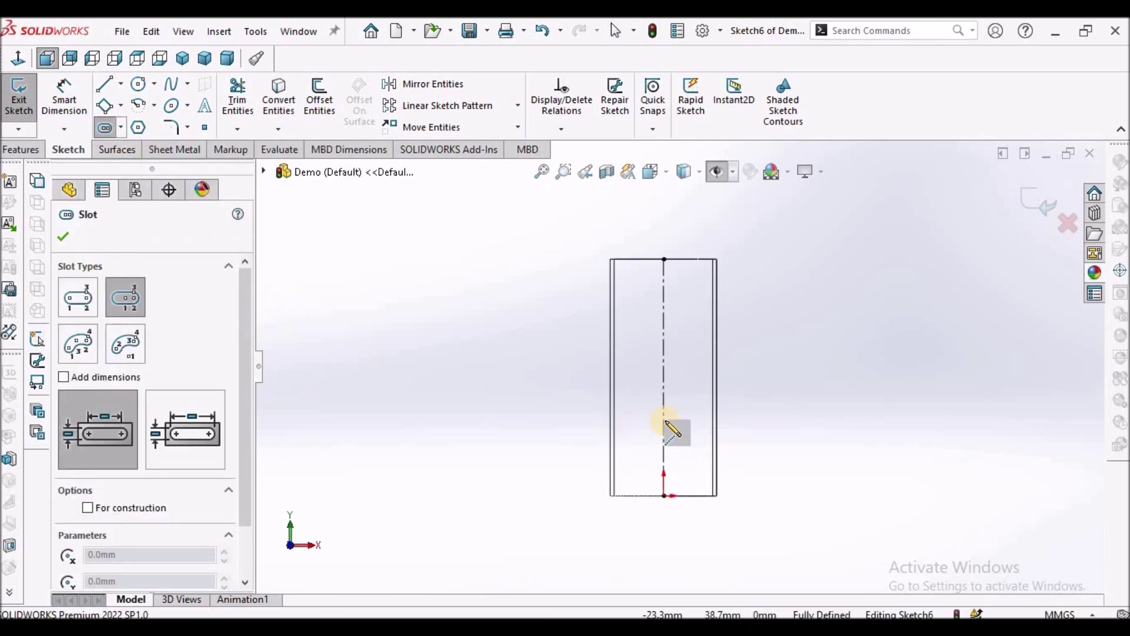
scroll(671, 380, down, 1)
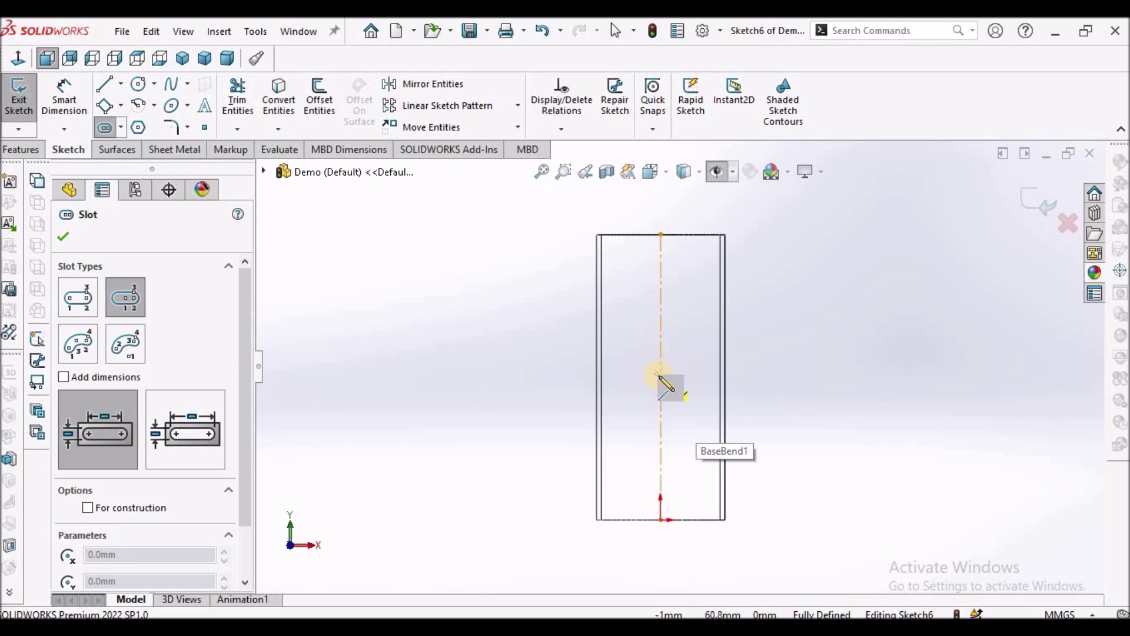
click(660, 378)
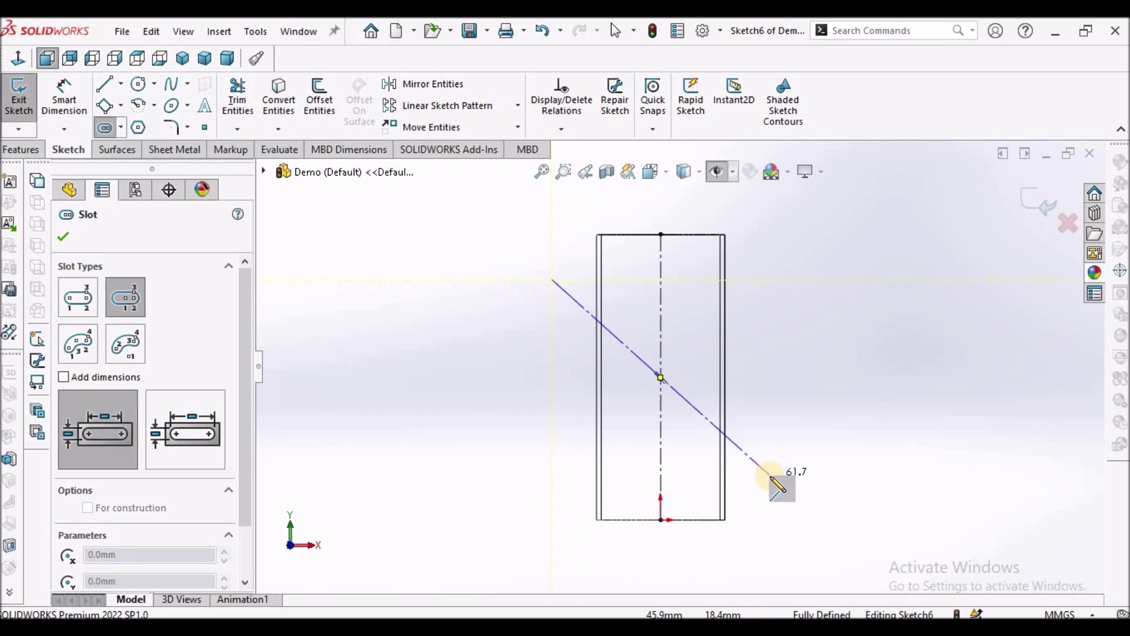
click(770, 477)
click(768, 446)
right_click(405, 298)
click(426, 308)
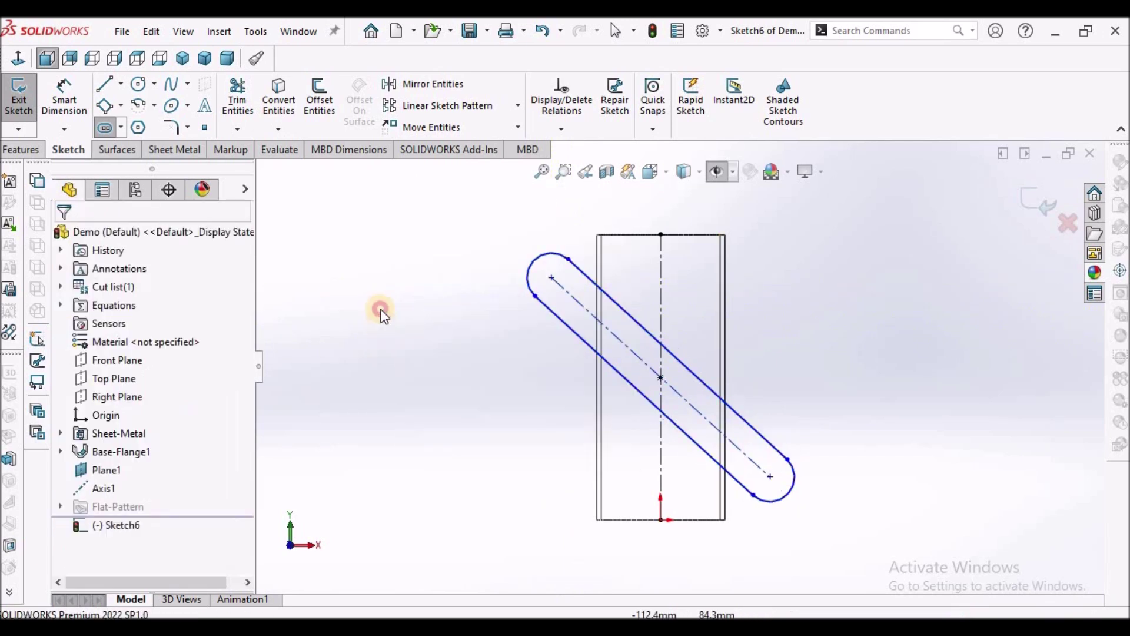
Dimension the slot's centre-to-centre length and set it to 80 mm.
click(58, 83)
key(f)
scroll(753, 471, down, 2)
click(661, 356)
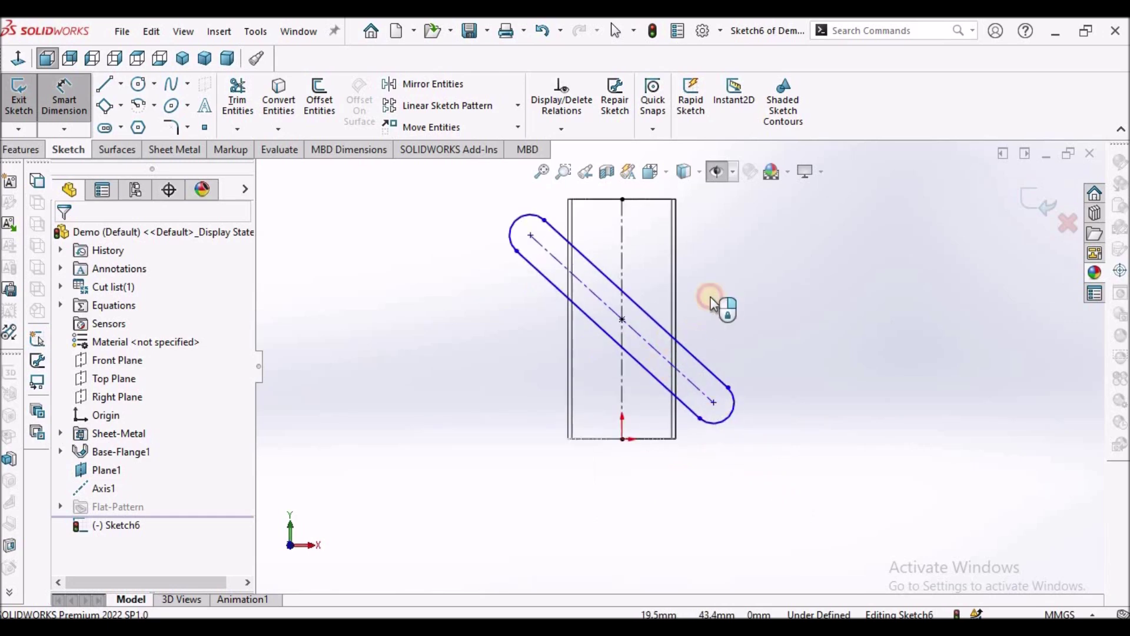
click(713, 301)
text(80)
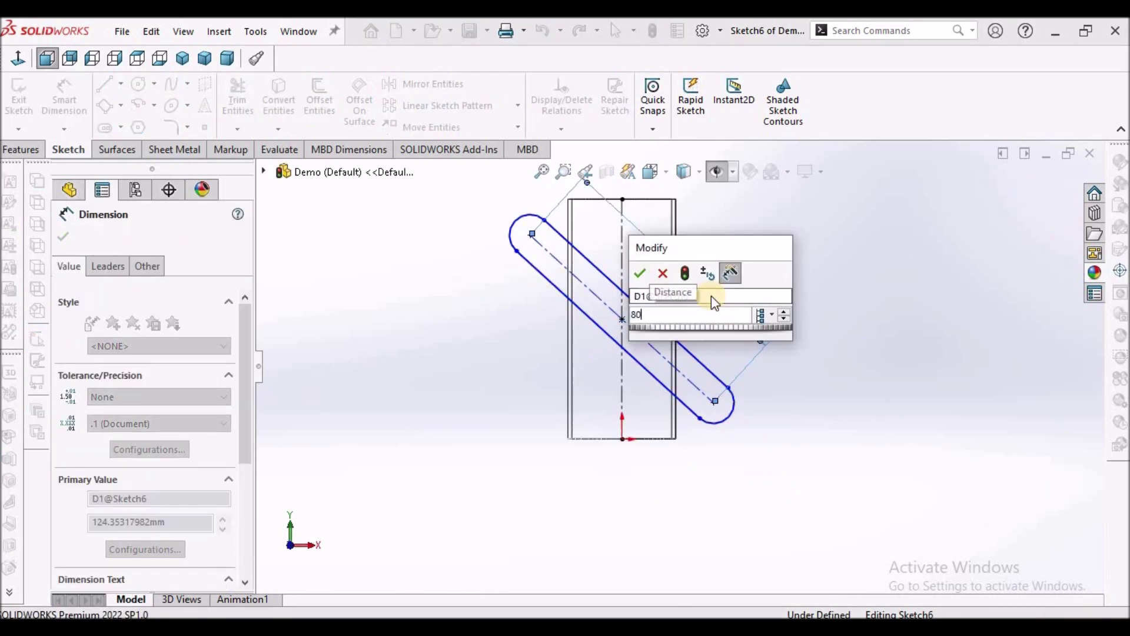
key(Return)
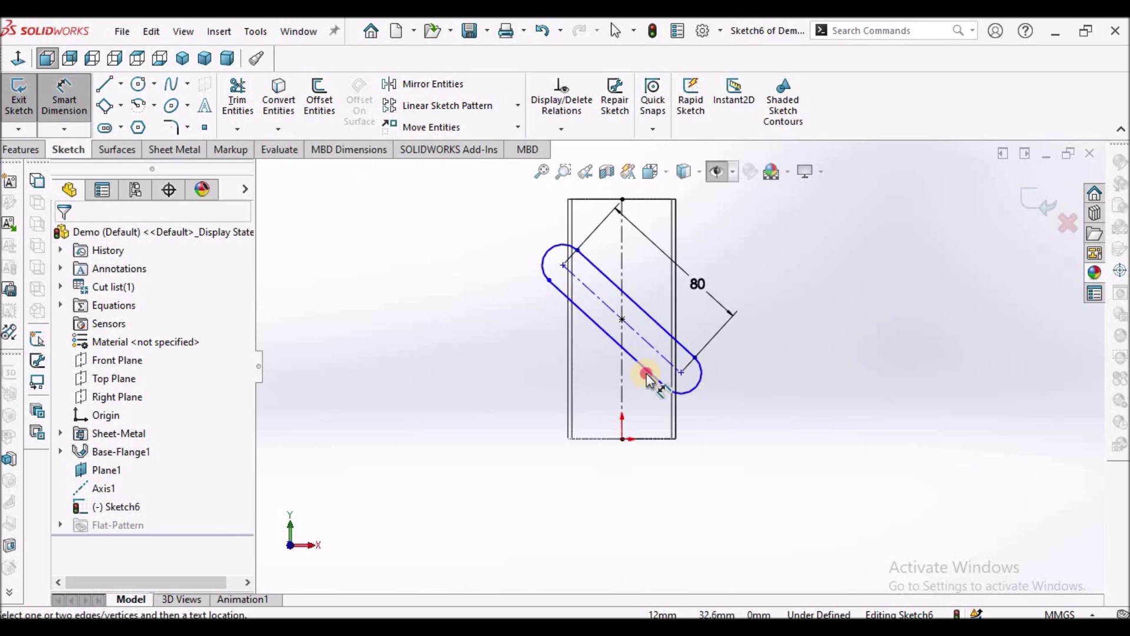
Dimension the slot's width between its two straight sides and set it to 12 mm.
click(648, 378)
click(663, 338)
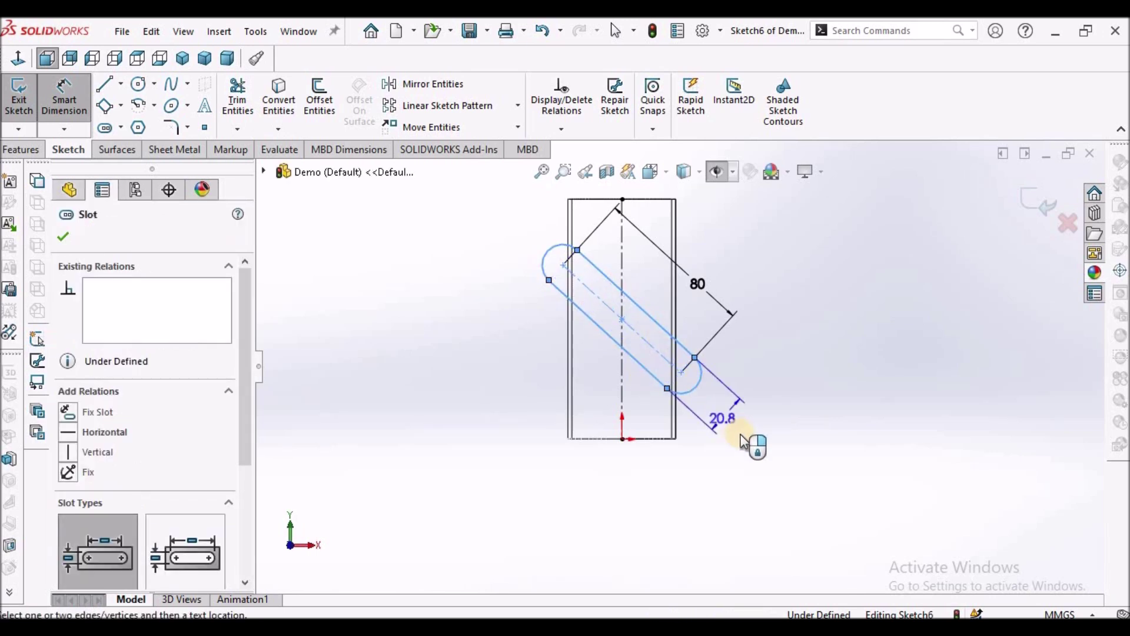
click(739, 437)
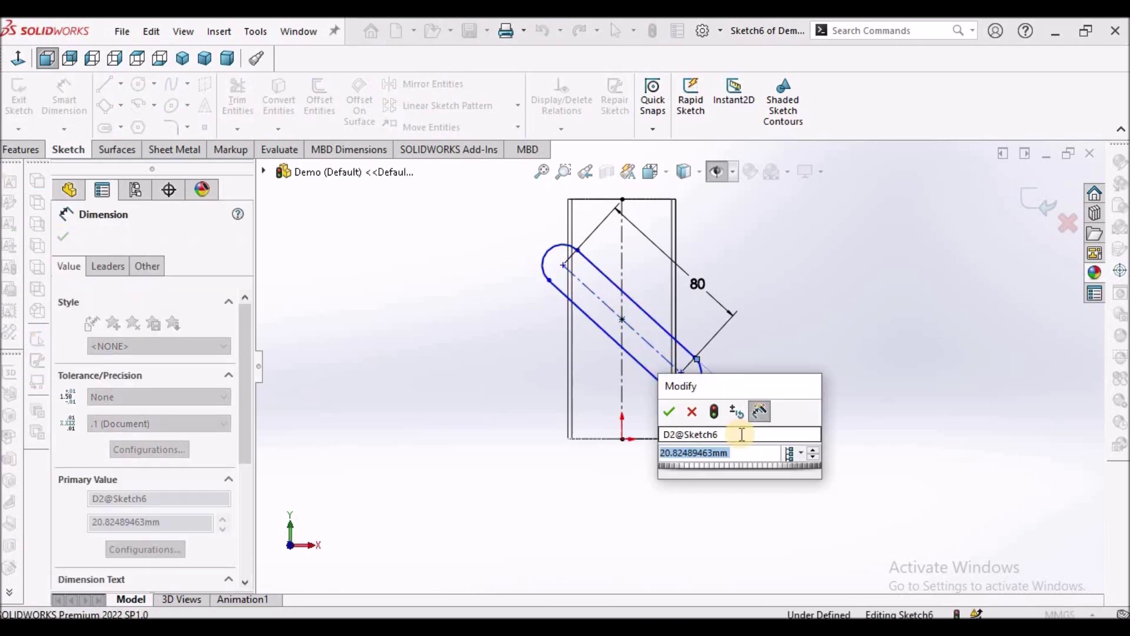
text(1)
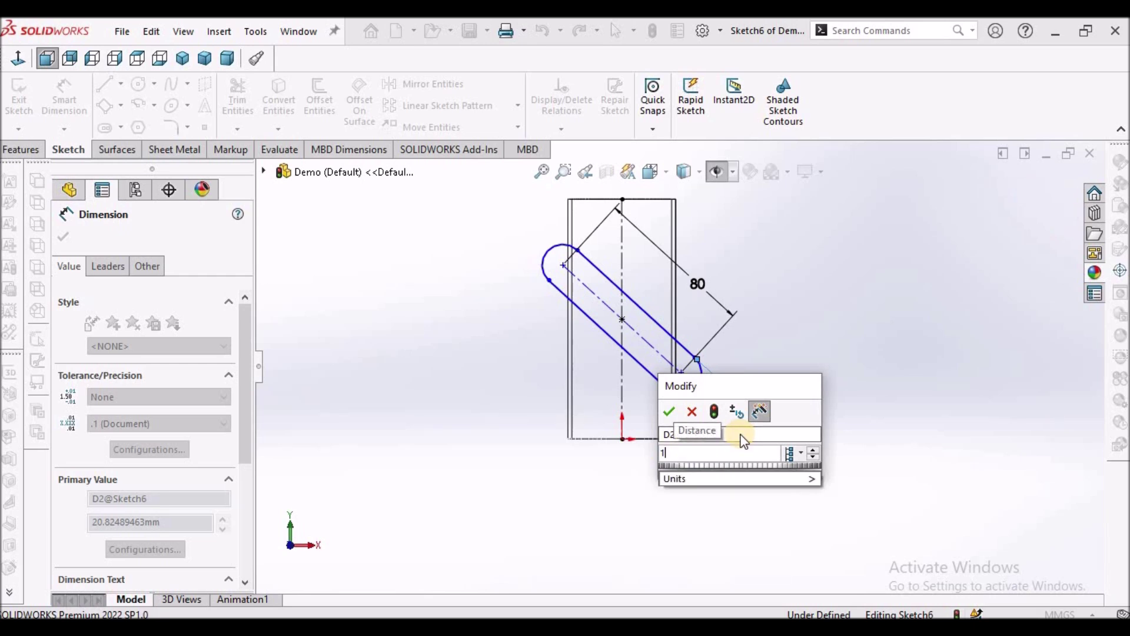
text(2)
key(Return)
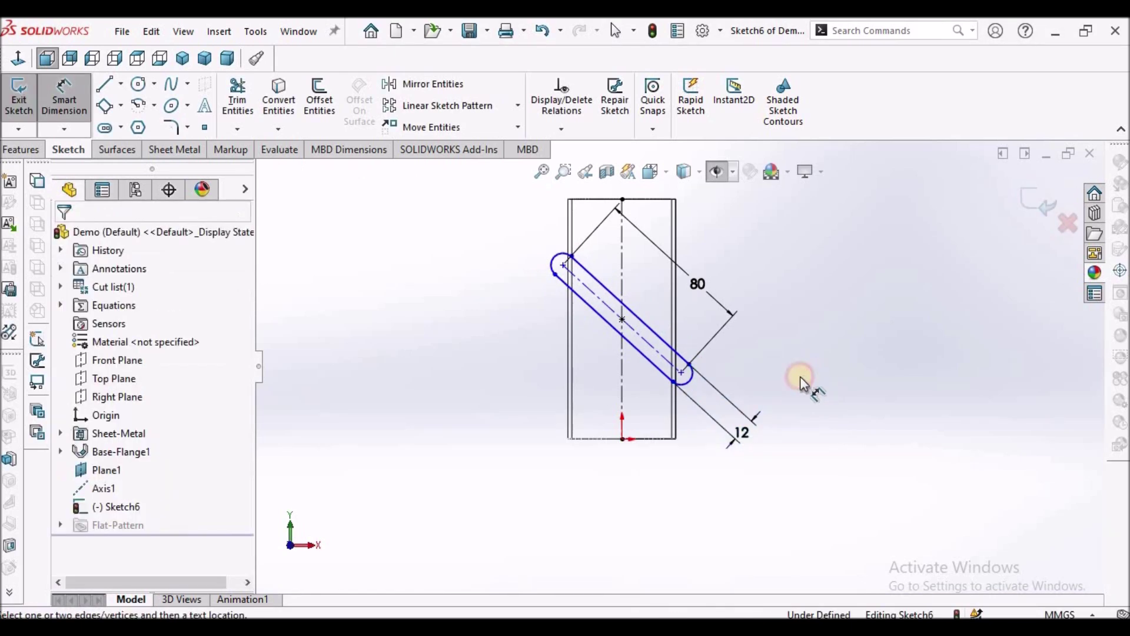
Dimension the angle between the tube's lower edge and the slot's centerline and set it to 60 degrees.
scroll(619, 384, down, 2)
click(583, 454)
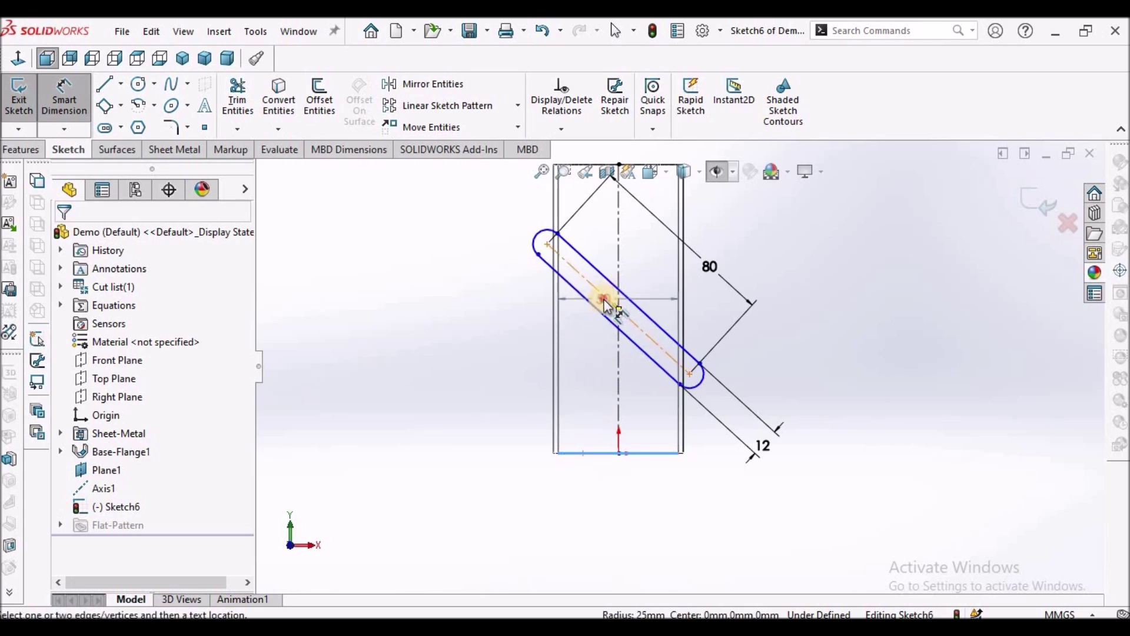
click(607, 306)
click(462, 350)
text(60)
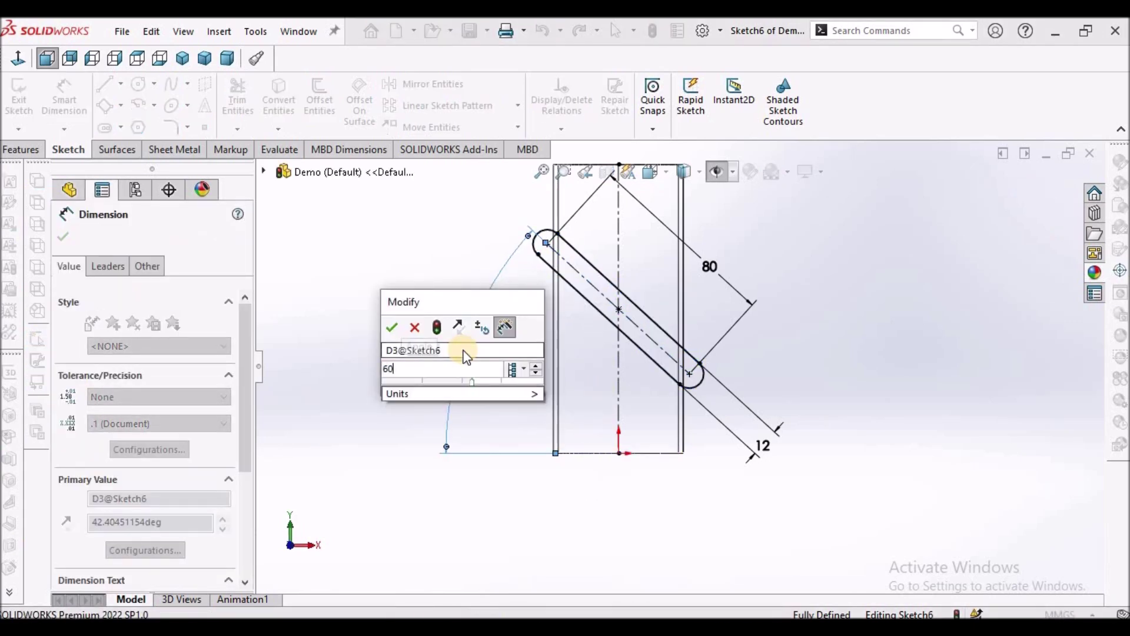
key(Return)
right_click(830, 341)
click(867, 391)
Switch the model display to shaded with edges and show the reference geometry around the tube.
scroll(700, 337, down, 3)
scroll(601, 298, up, 3)
scroll(602, 298, down, 5)
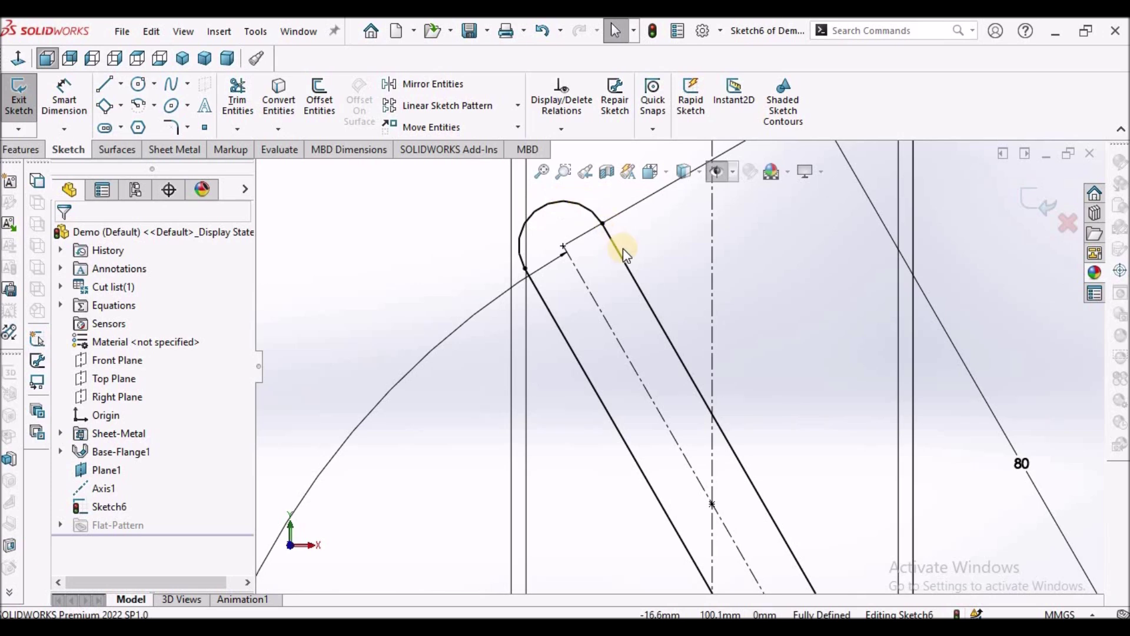
scroll(736, 283, up, 5)
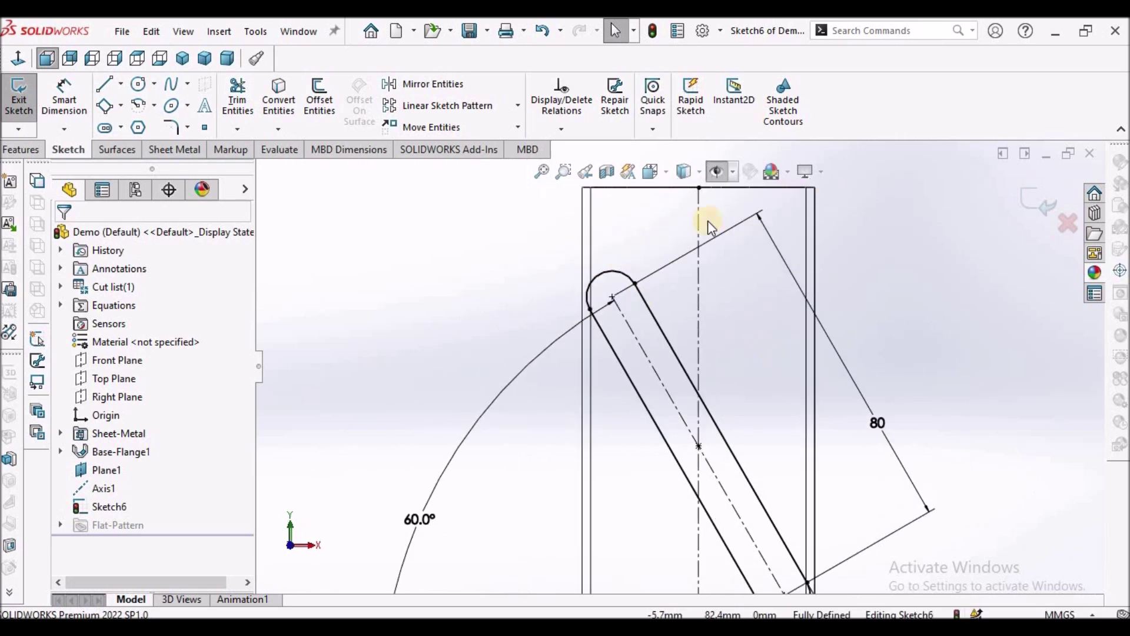
scroll(706, 297, up, 3)
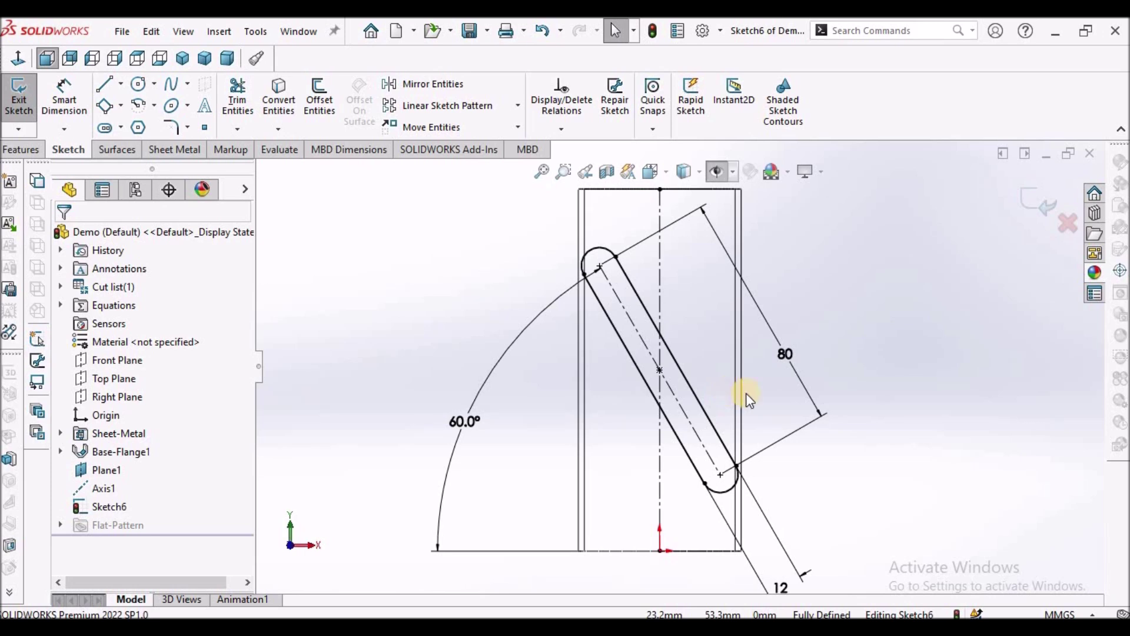
key(f)
click(684, 171)
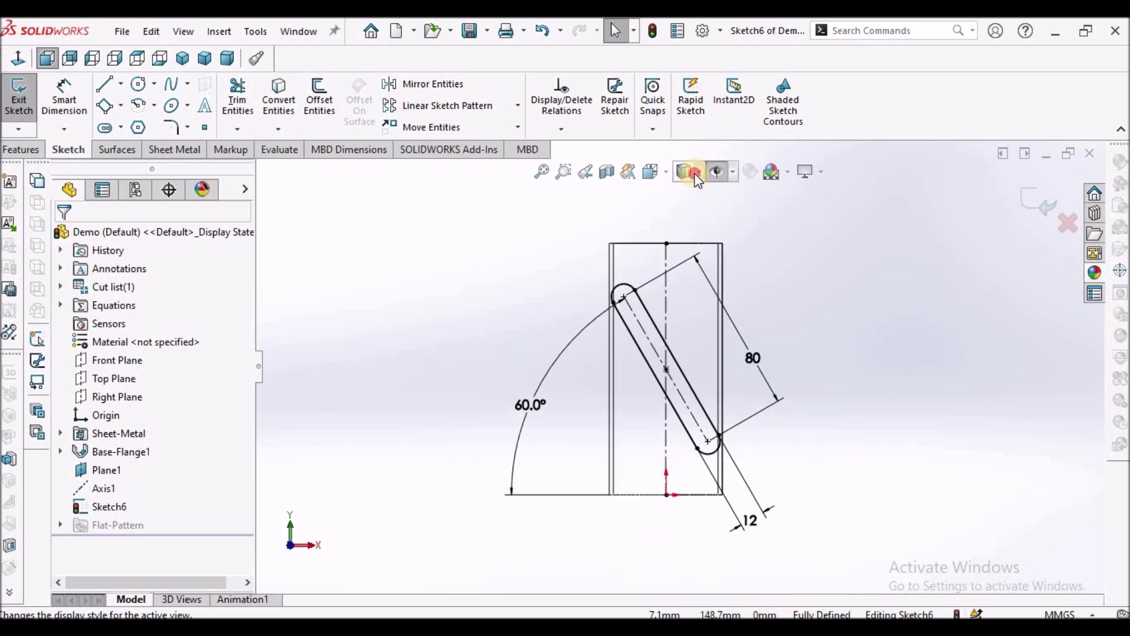
click(684, 195)
middle_drag(814, 280, 746, 407)
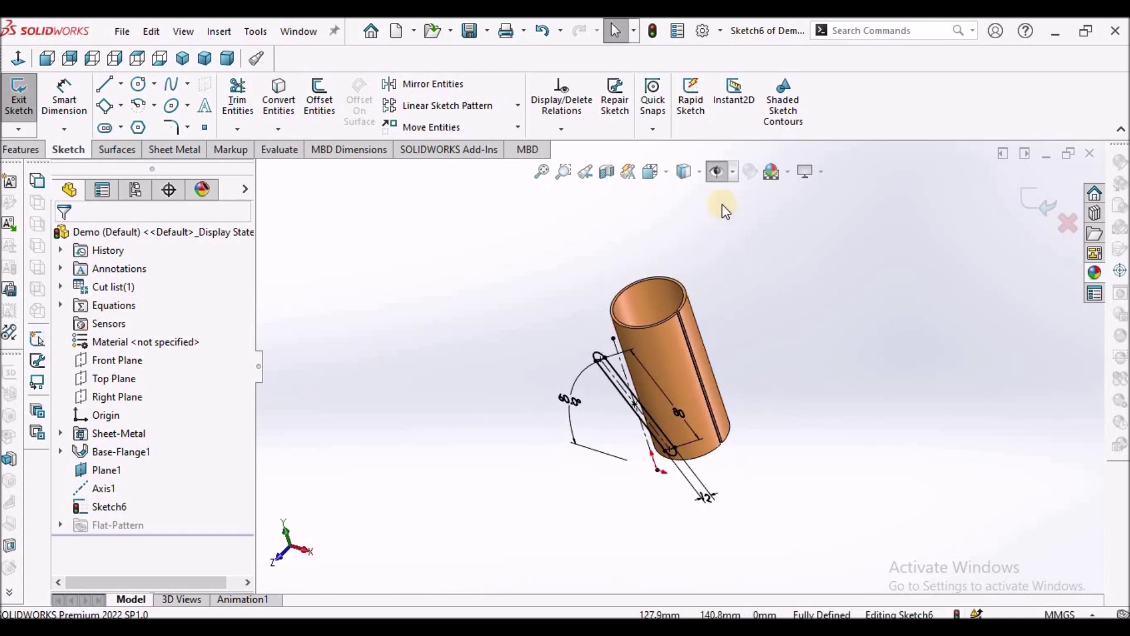
click(715, 172)
middle_drag(705, 401, 739, 480)
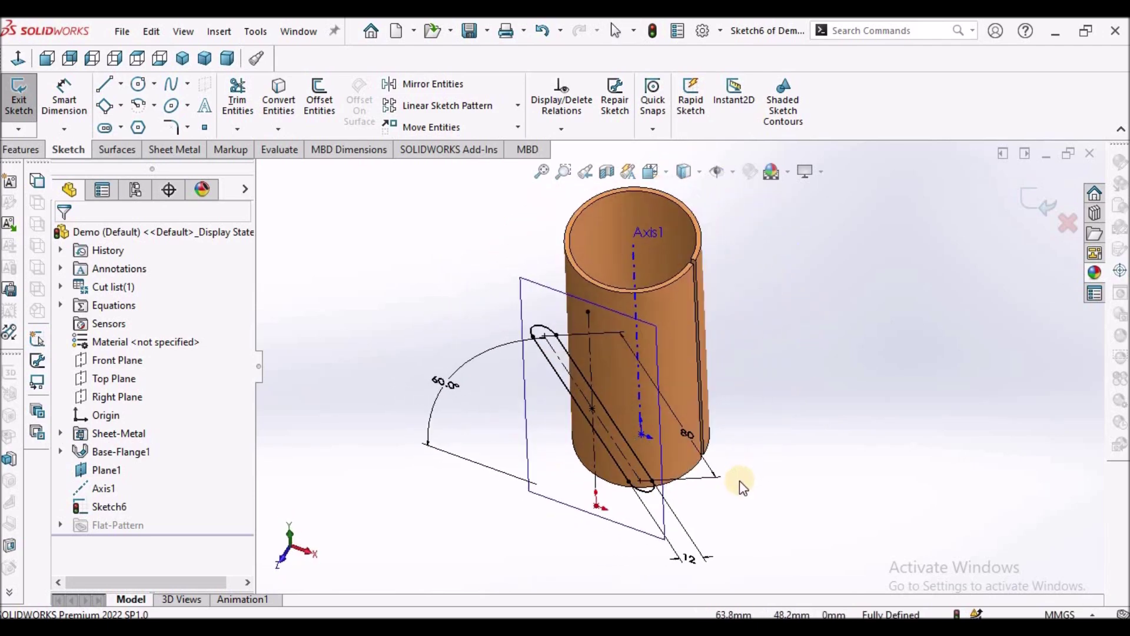
Exit the slot sketch and hide only the planes, keeping the axis and sketch displayed.
click(1030, 197)
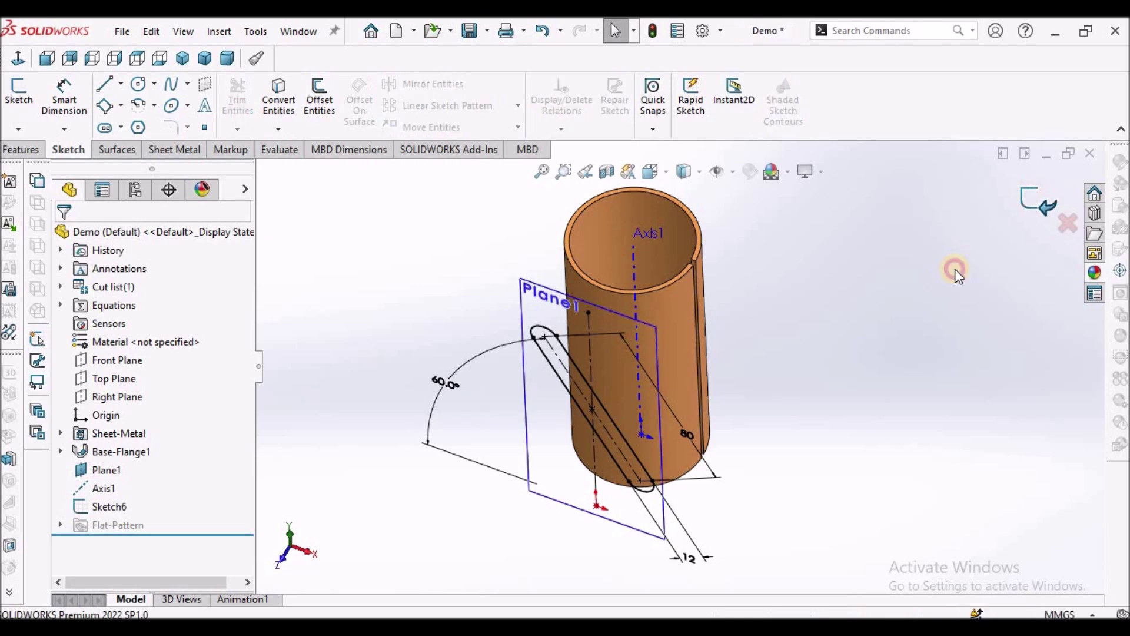
click(726, 174)
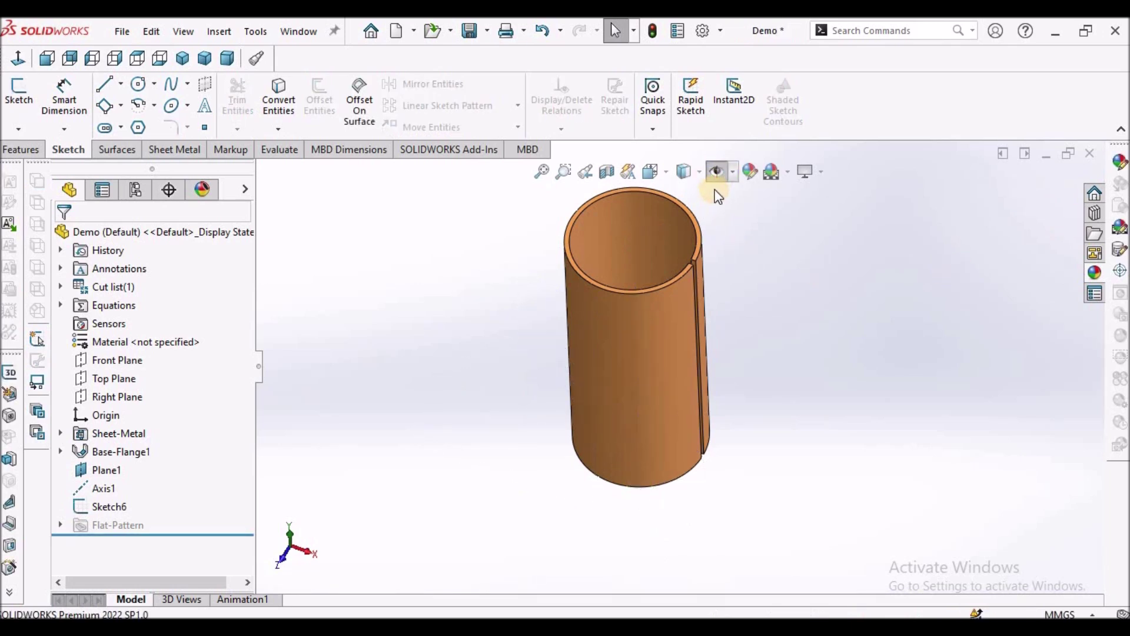
click(715, 170)
click(732, 172)
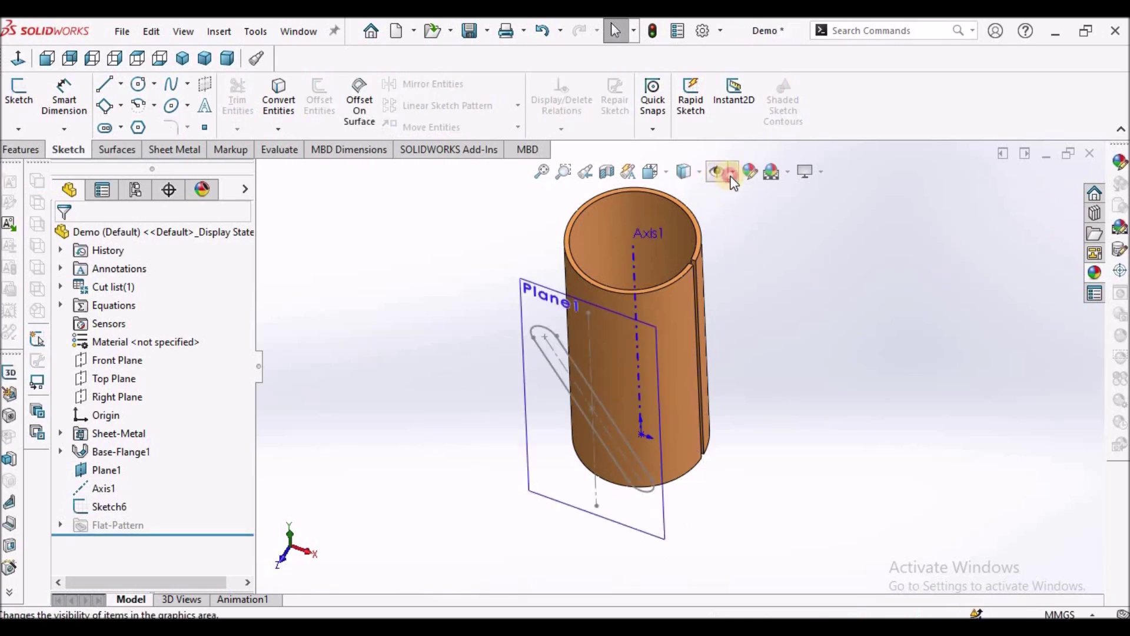
click(747, 213)
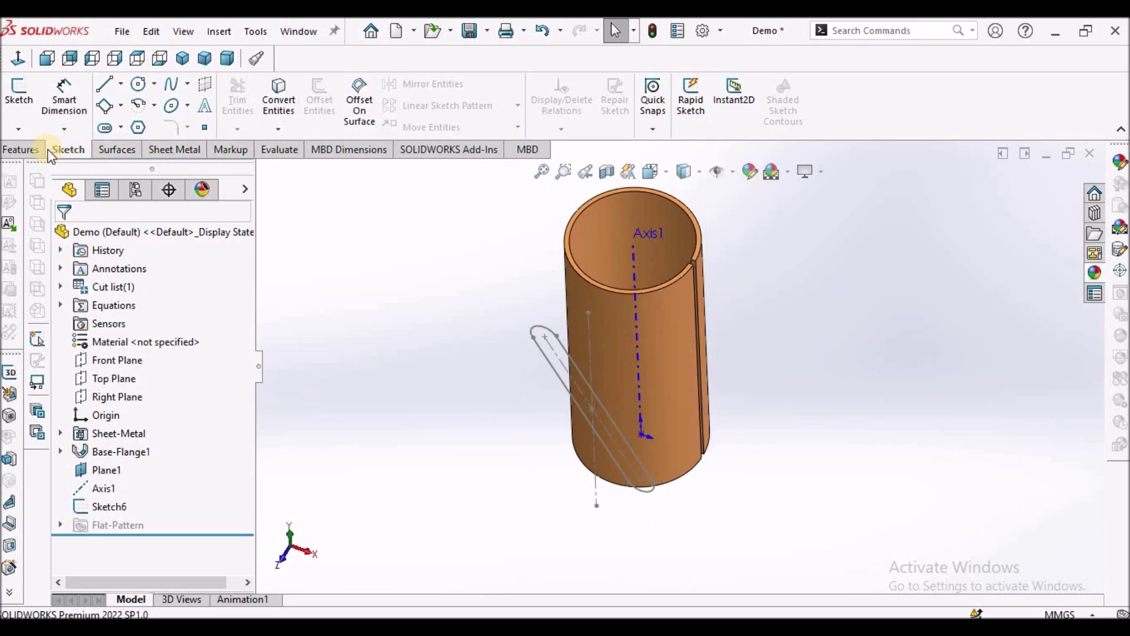
Wrap the slot sketch onto the tube's outer face as a 10 mm deboss using the spline surface method.
click(20, 150)
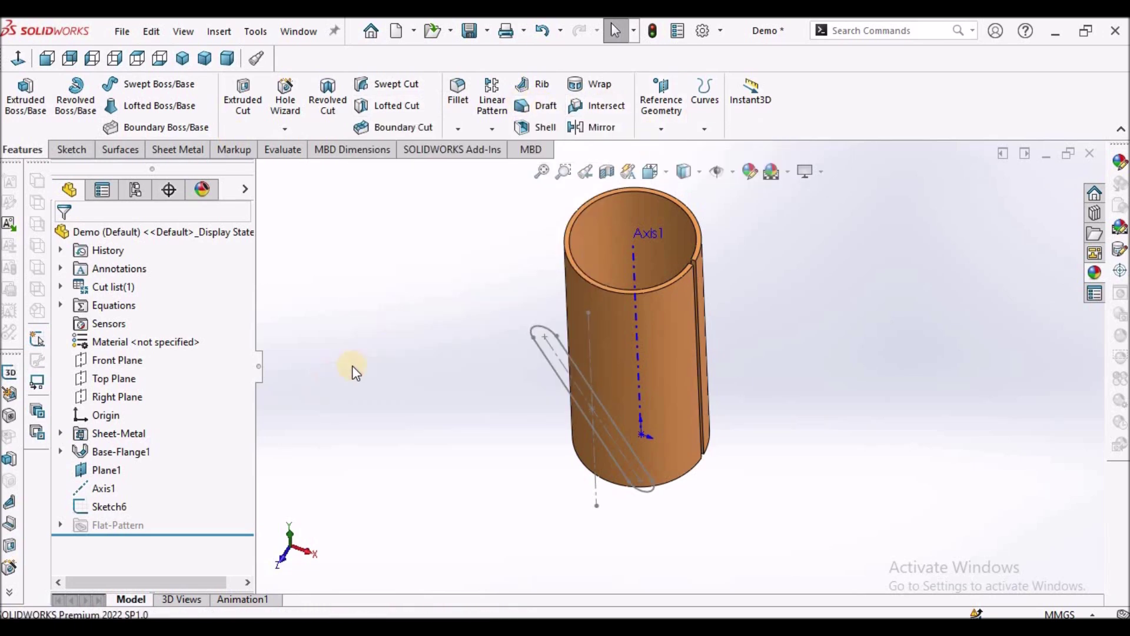
click(109, 508)
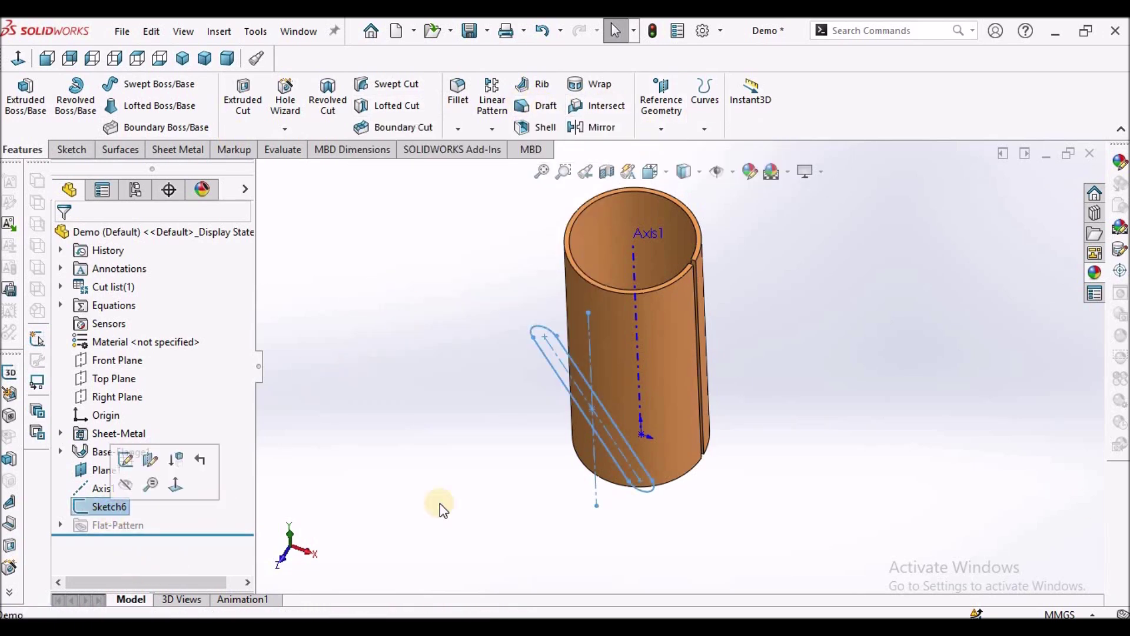
click(599, 88)
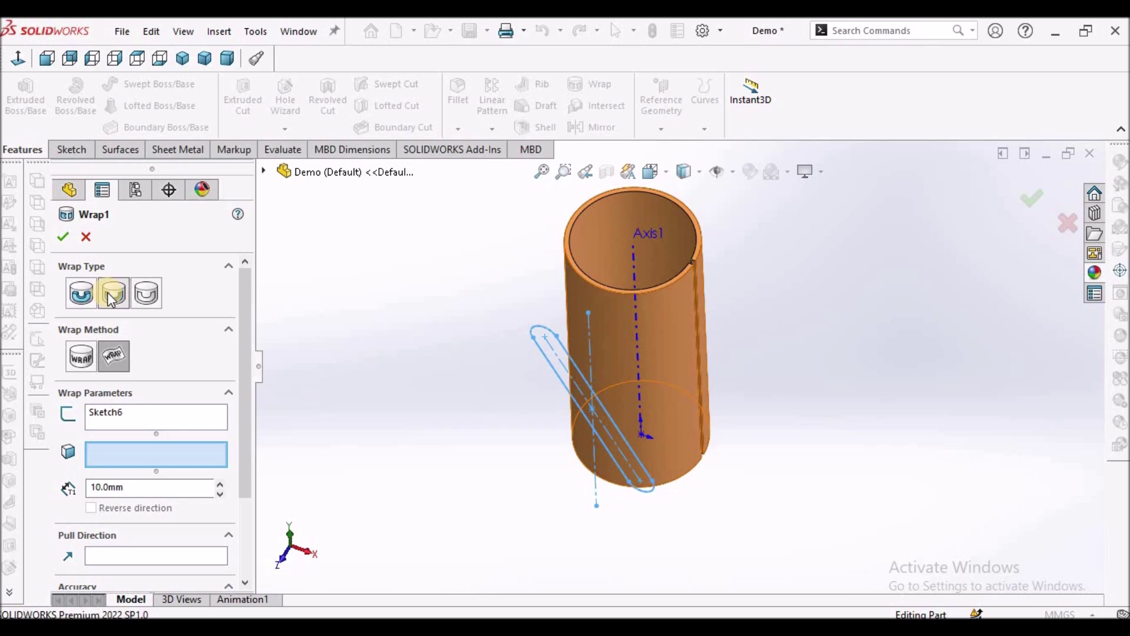
click(120, 370)
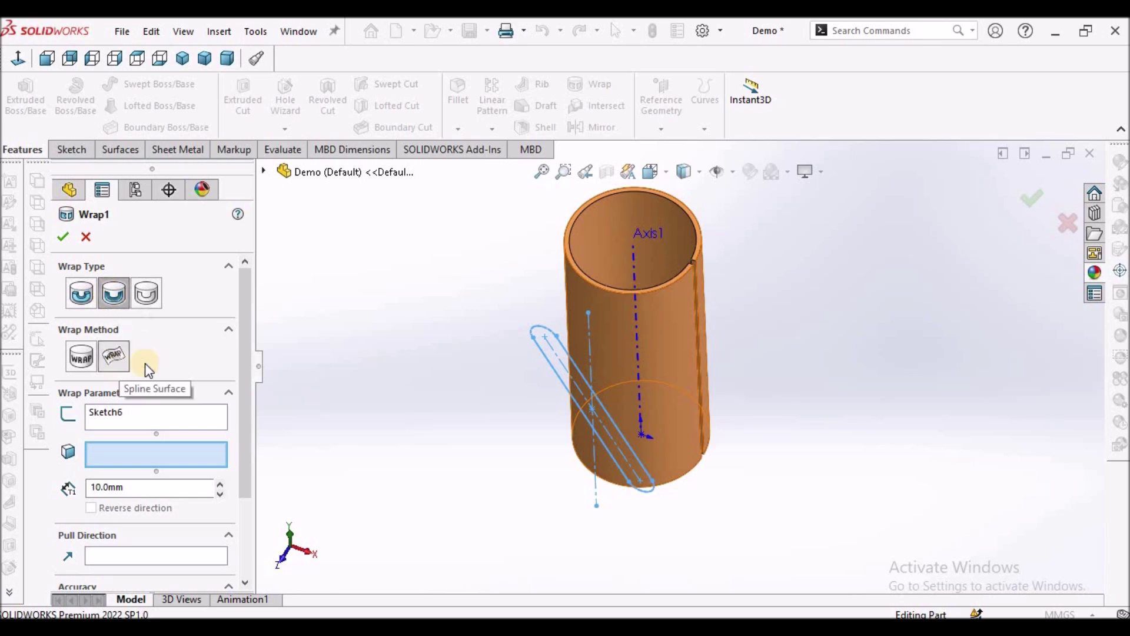
click(676, 354)
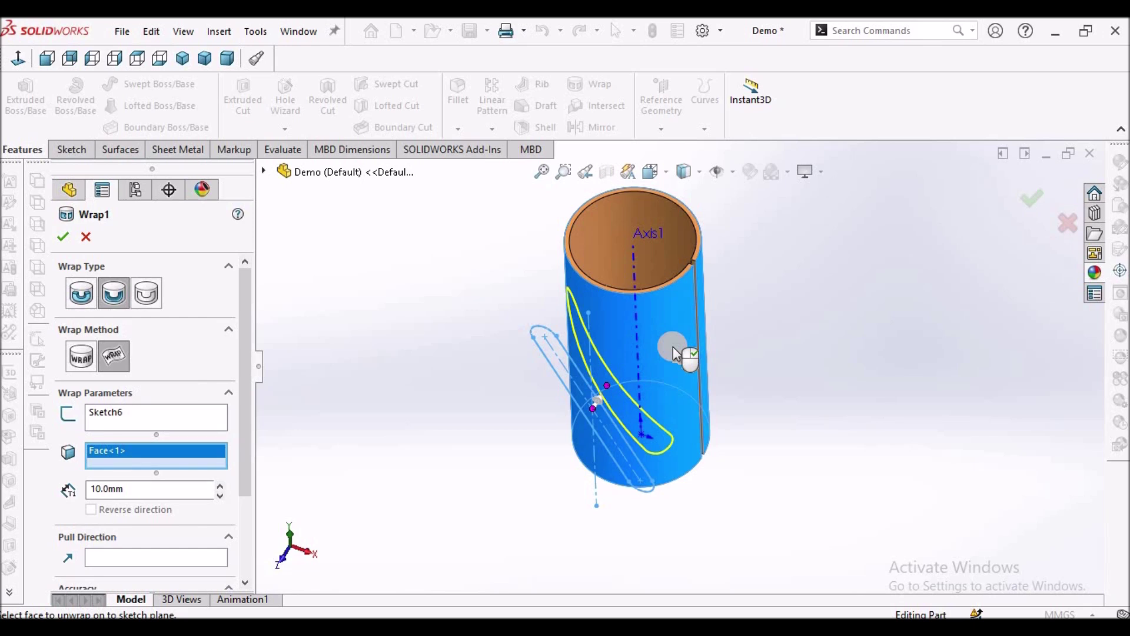
double_click(130, 494)
drag(247, 486, 247, 586)
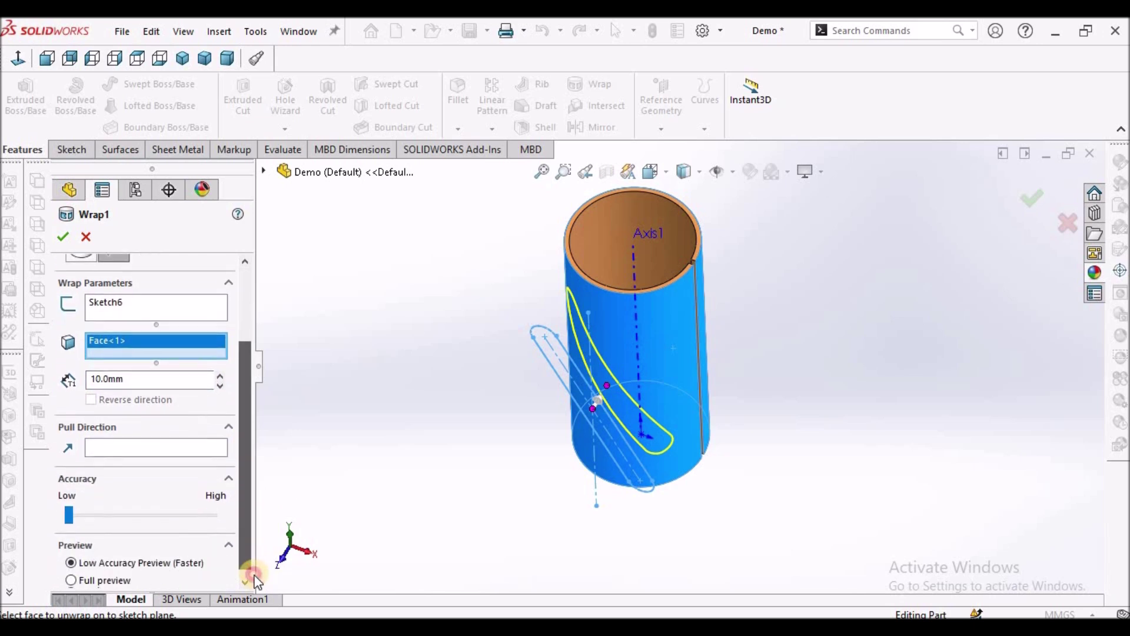
click(62, 234)
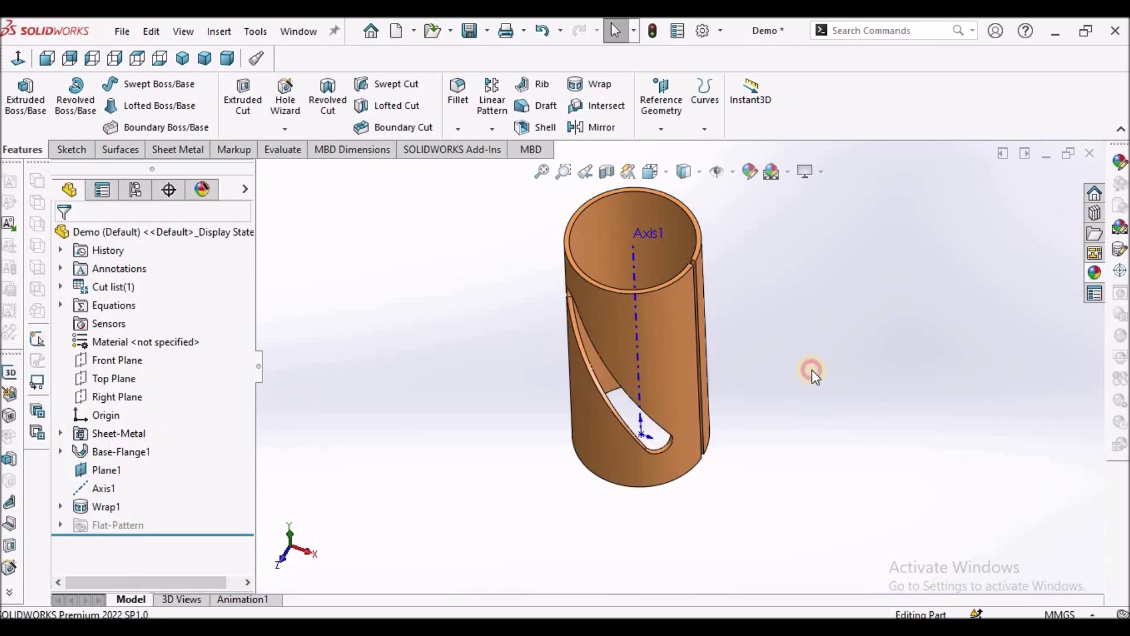
Hide all item types to view the debossed slot without the axis, and show them again.
middle_drag(811, 370, 718, 322)
click(732, 171)
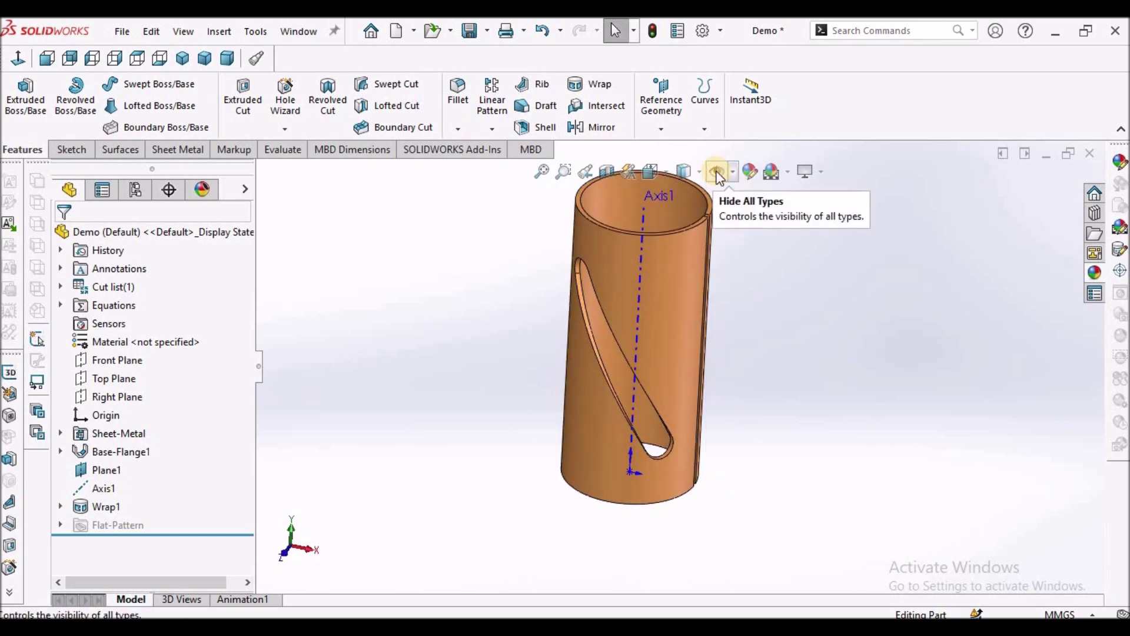
click(716, 171)
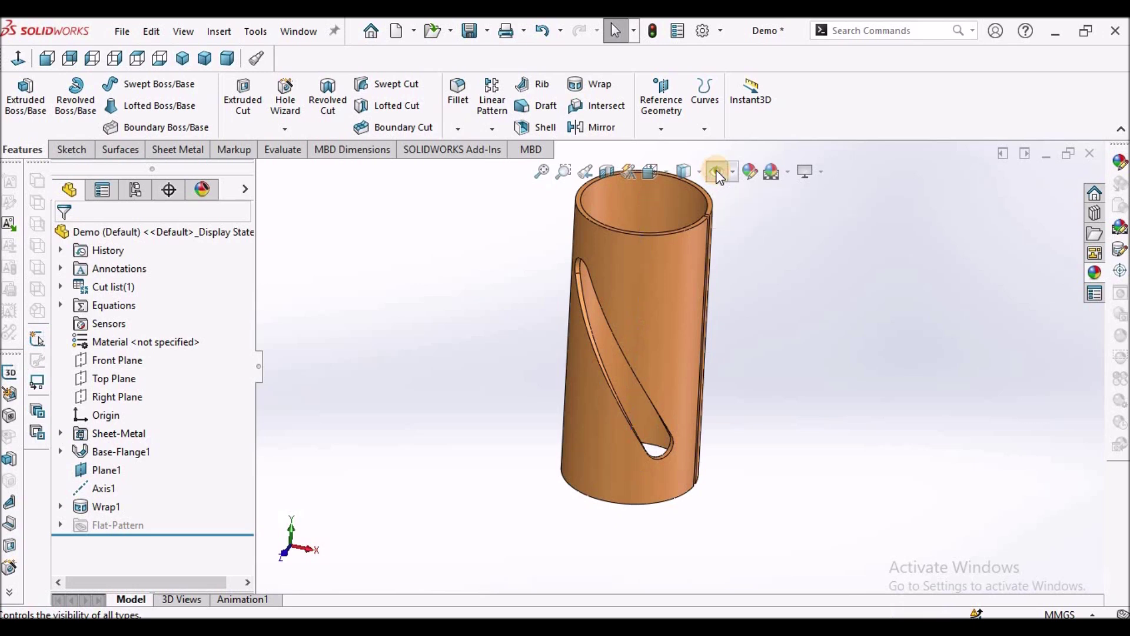
scroll(765, 330, up, 3)
scroll(724, 310, down, 3)
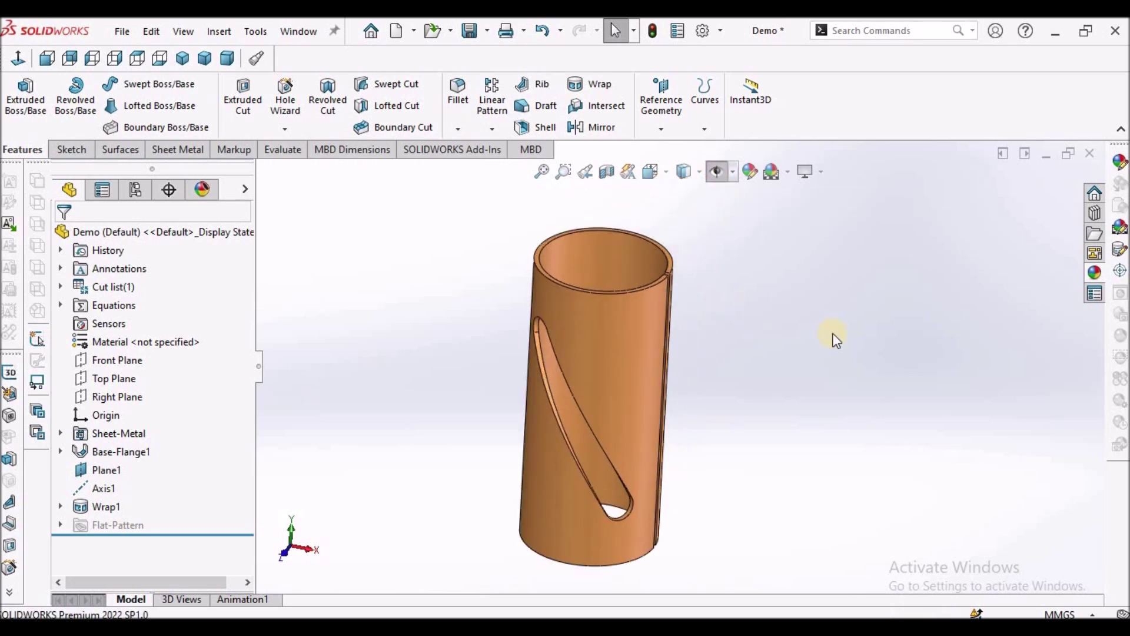
click(719, 170)
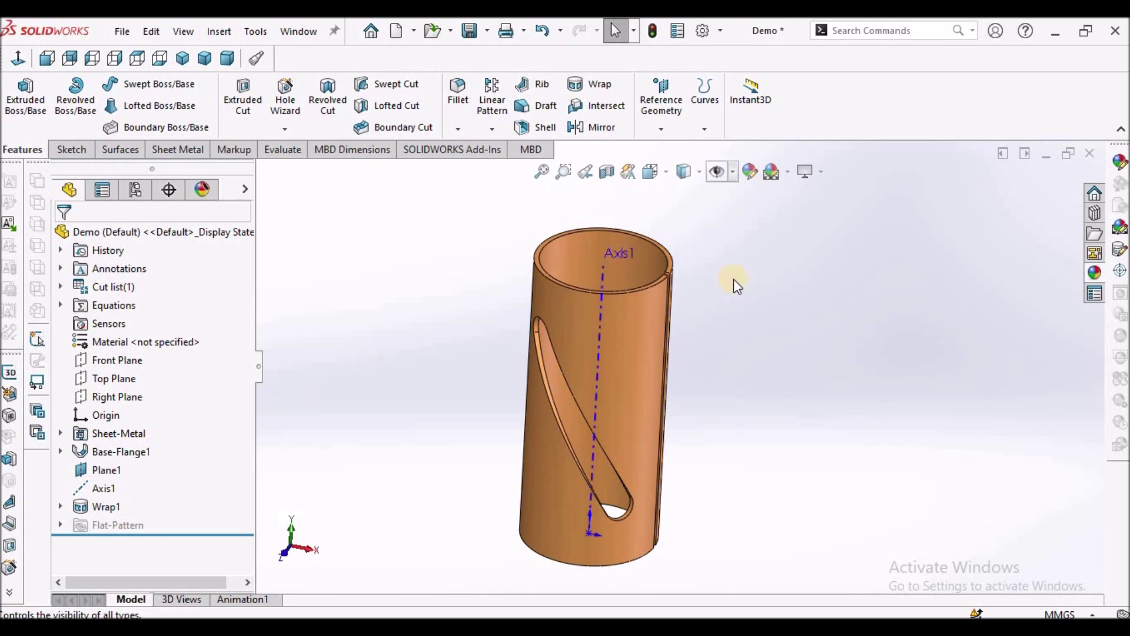
Circular-pattern the Wrap1 slot around Axis1 with 7 equally spaced instances over 360 degrees.
click(499, 132)
click(520, 169)
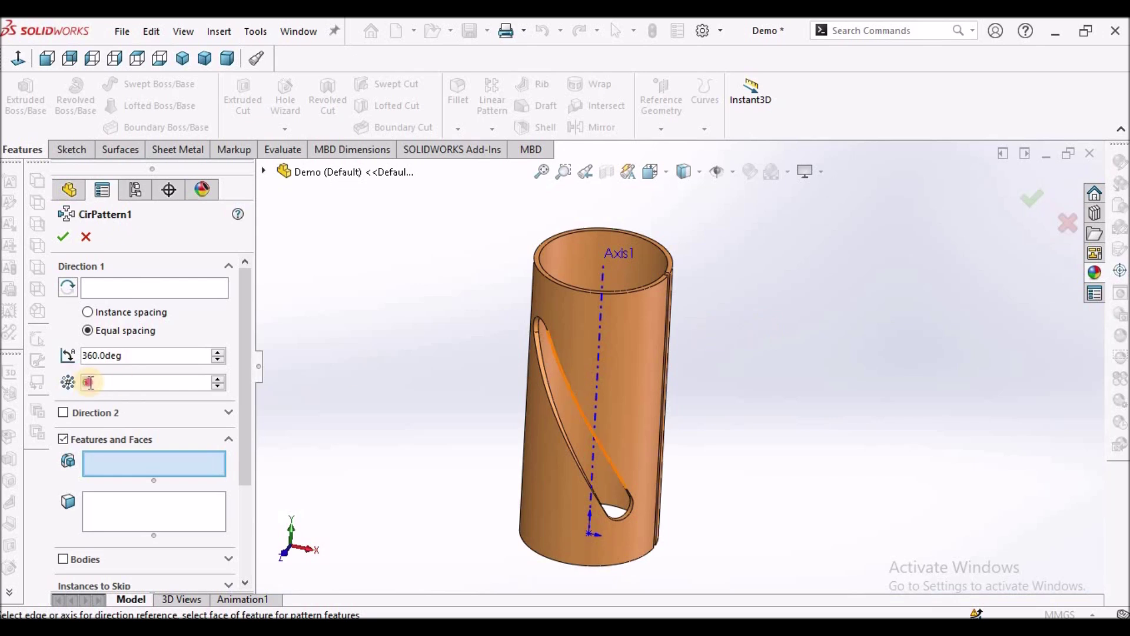
text(7)
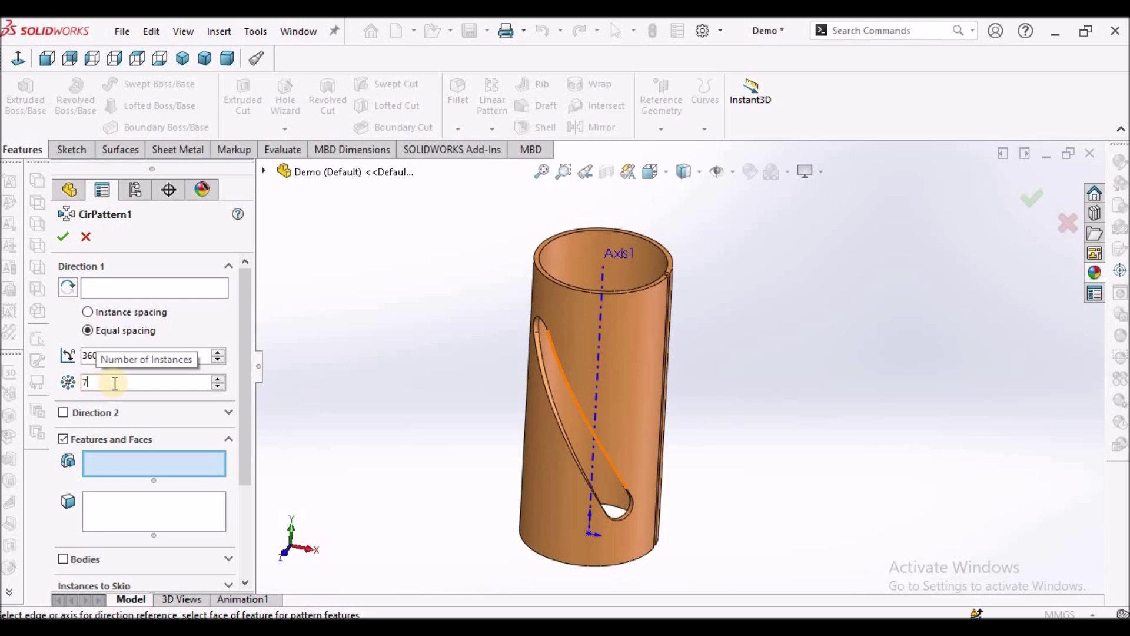
click(192, 287)
click(603, 331)
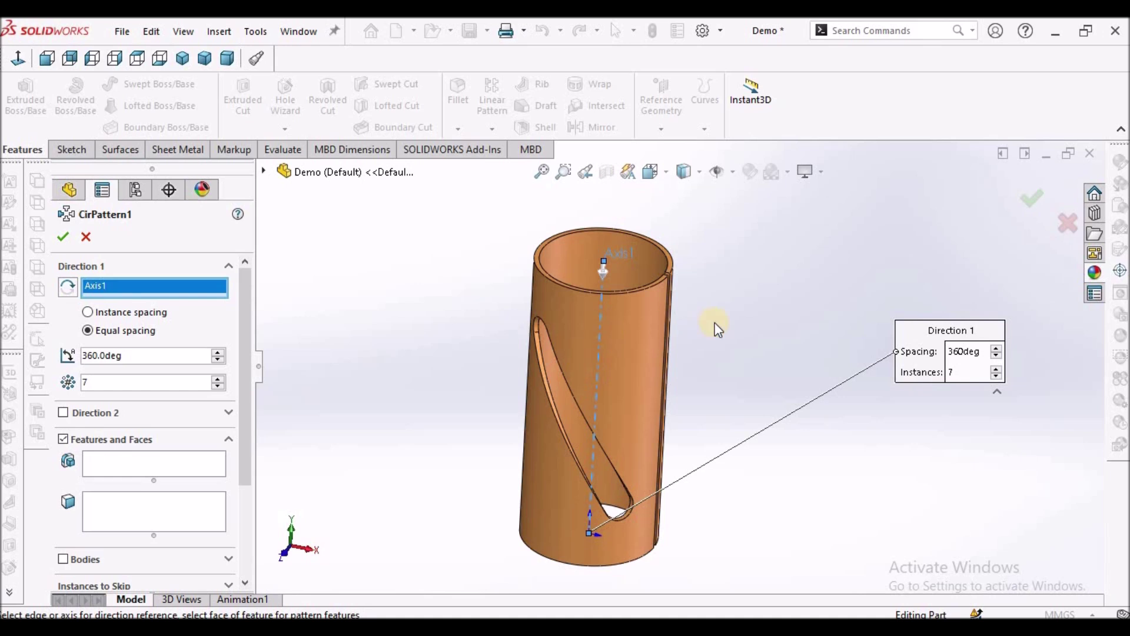
middle_drag(718, 329, 651, 361)
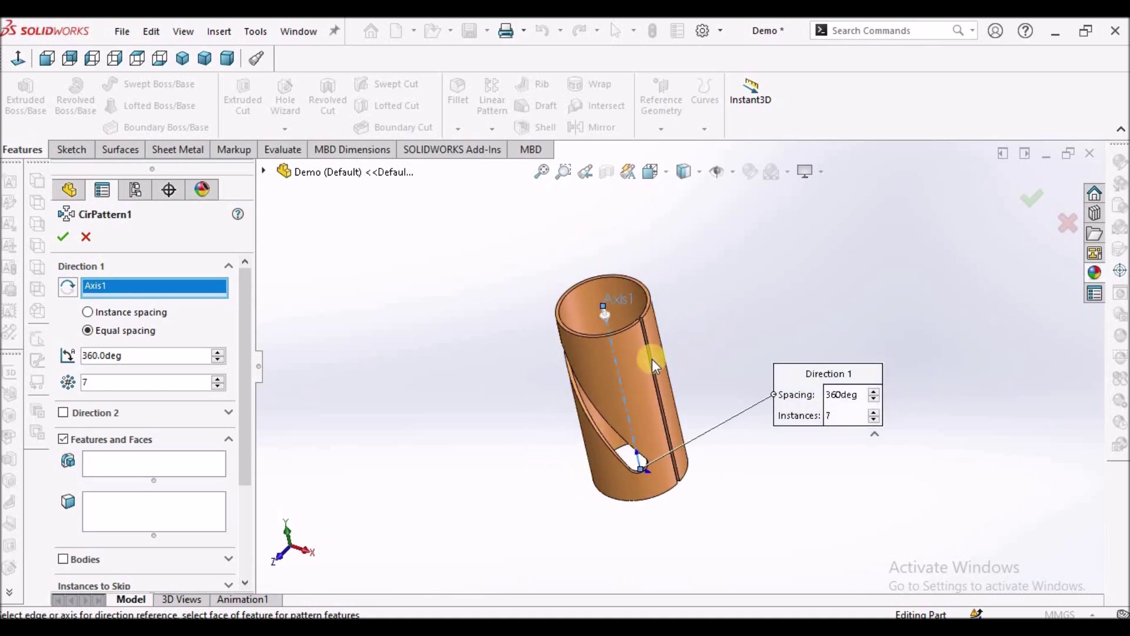
click(264, 171)
click(126, 449)
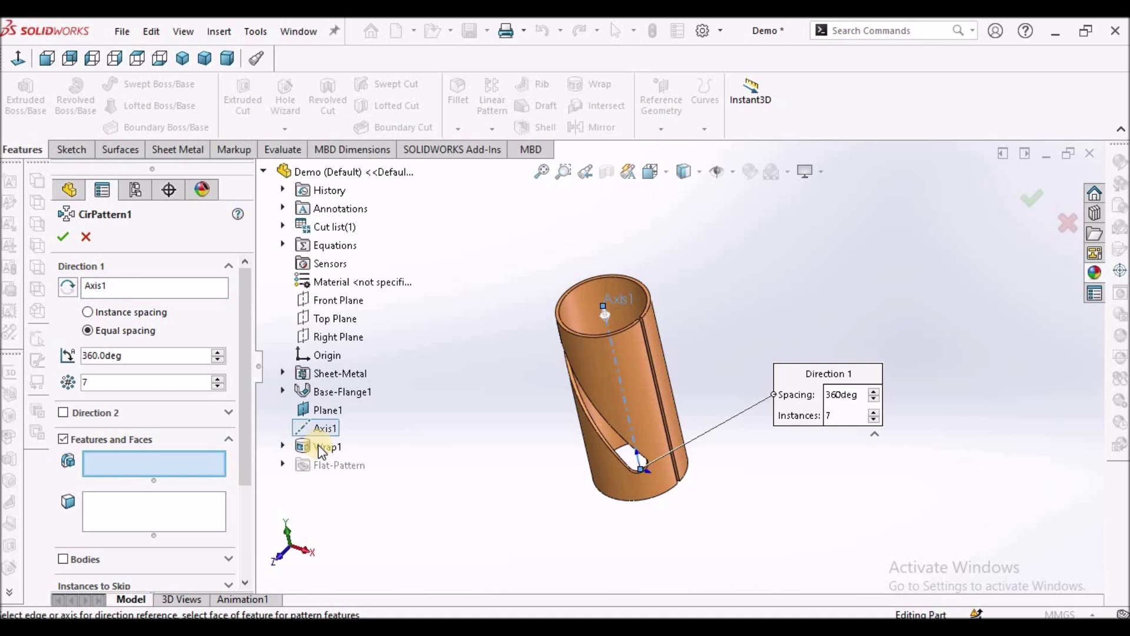
click(324, 447)
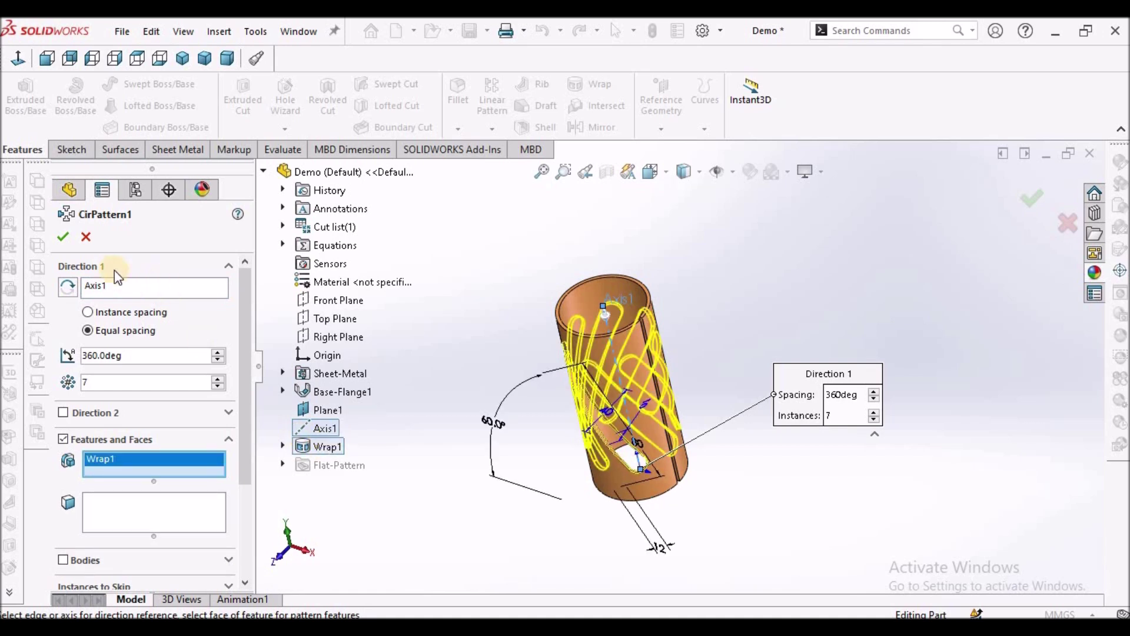
click(63, 237)
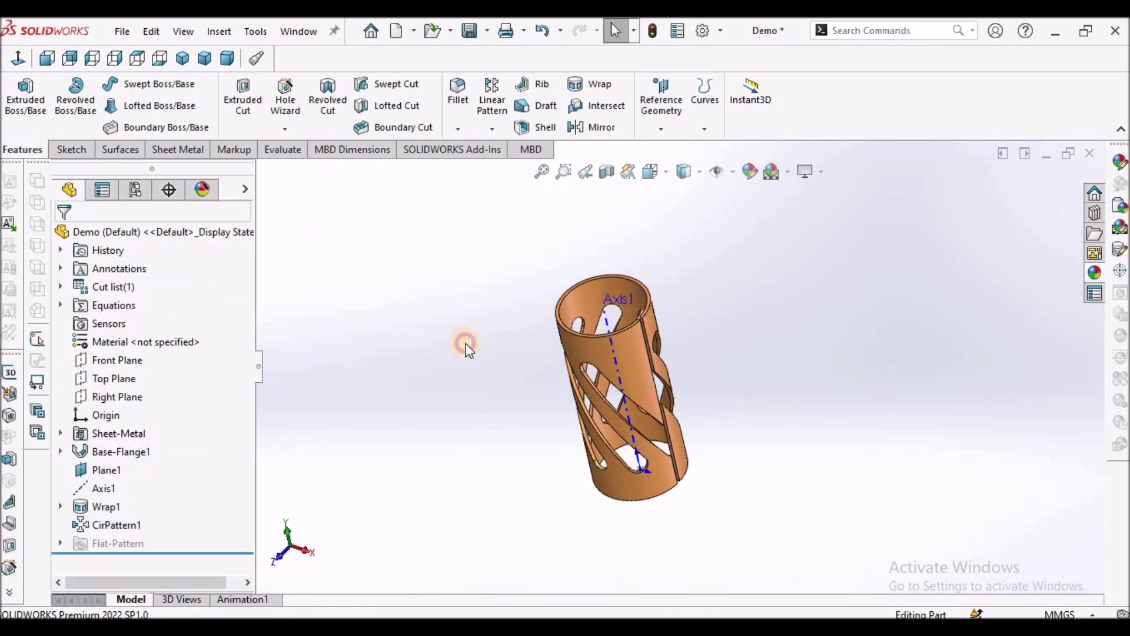
Hide all item types, including the axis and origin, around the patterned tube.
click(727, 174)
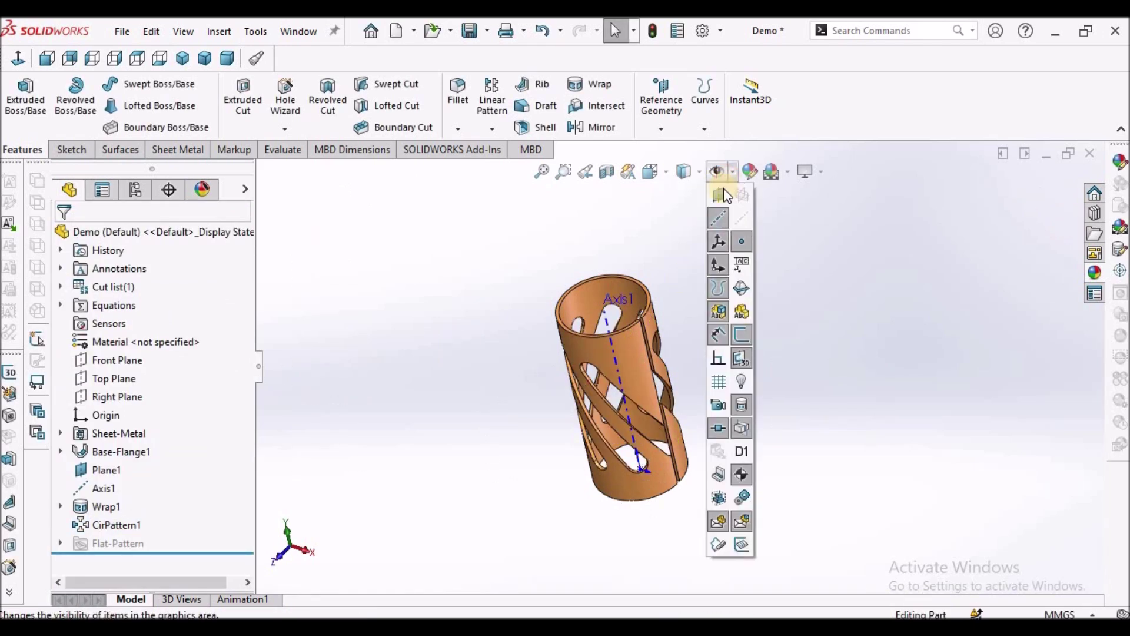
click(719, 194)
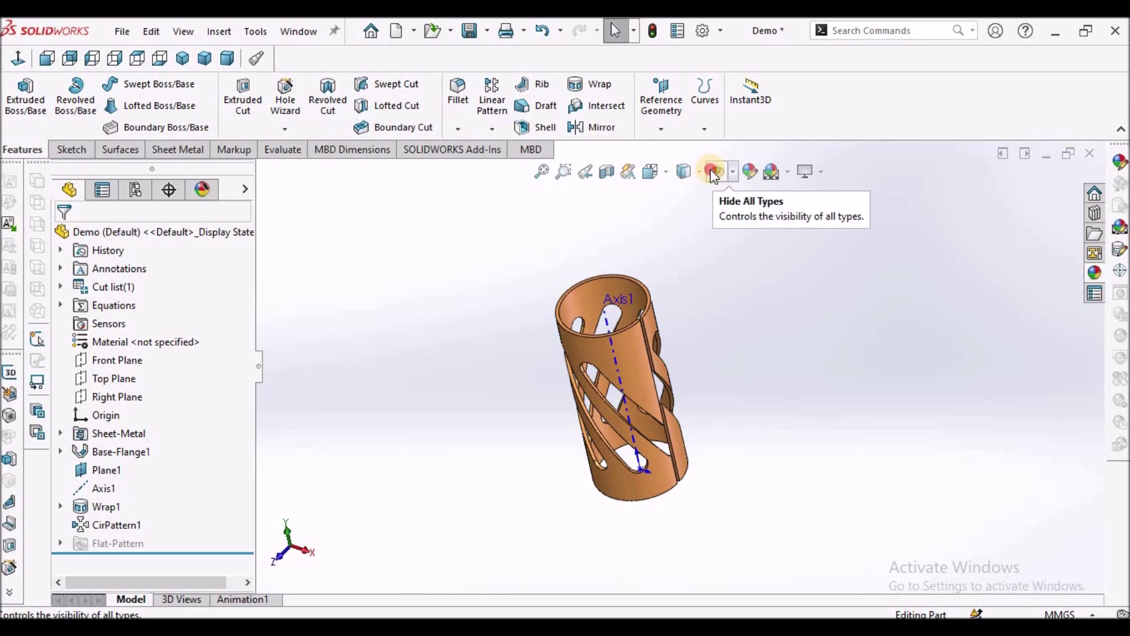
Examine the patterned slots and the tube's outer face around the narrow gap from several angles.
scroll(641, 348, down, 3)
middle_drag(618, 346, 603, 433)
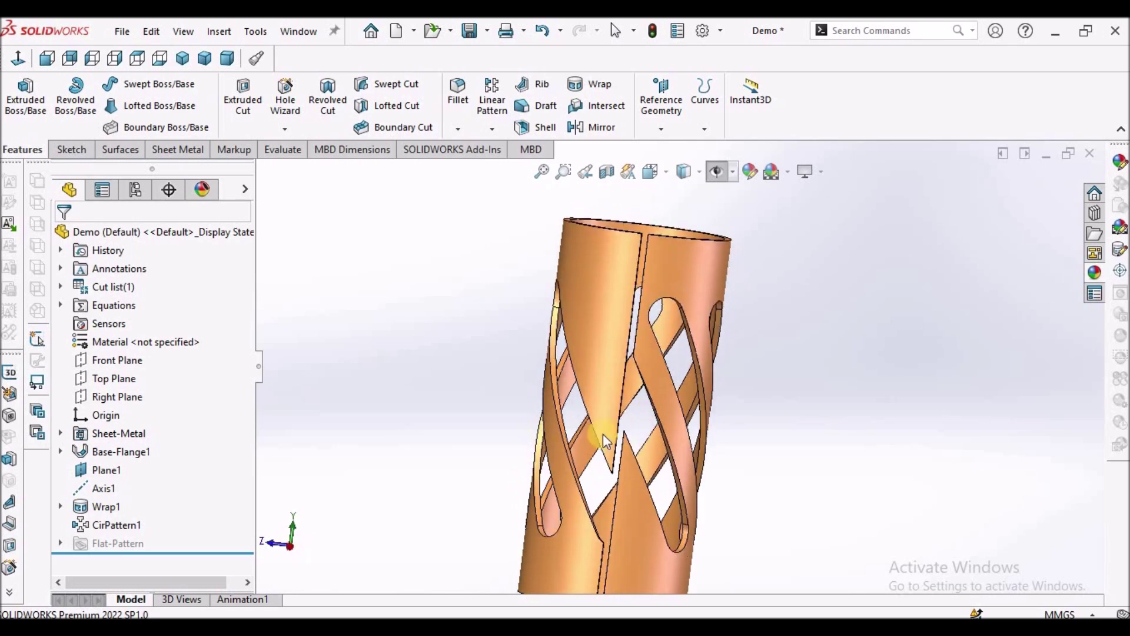
click(603, 302)
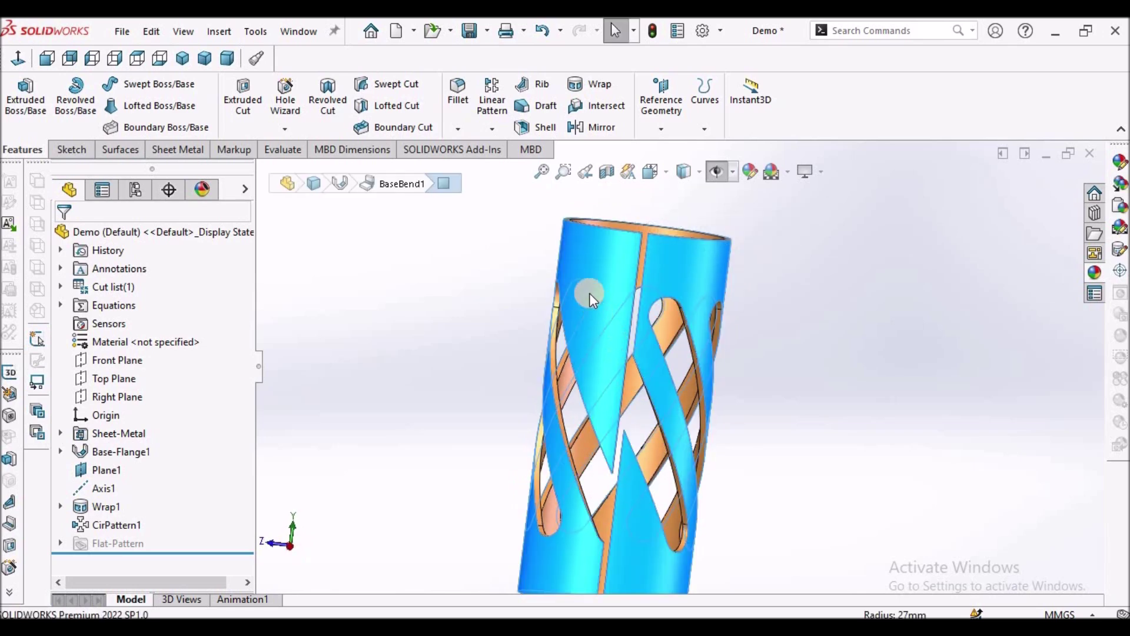
scroll(648, 341, up, 3)
middle_drag(648, 342, 775, 409)
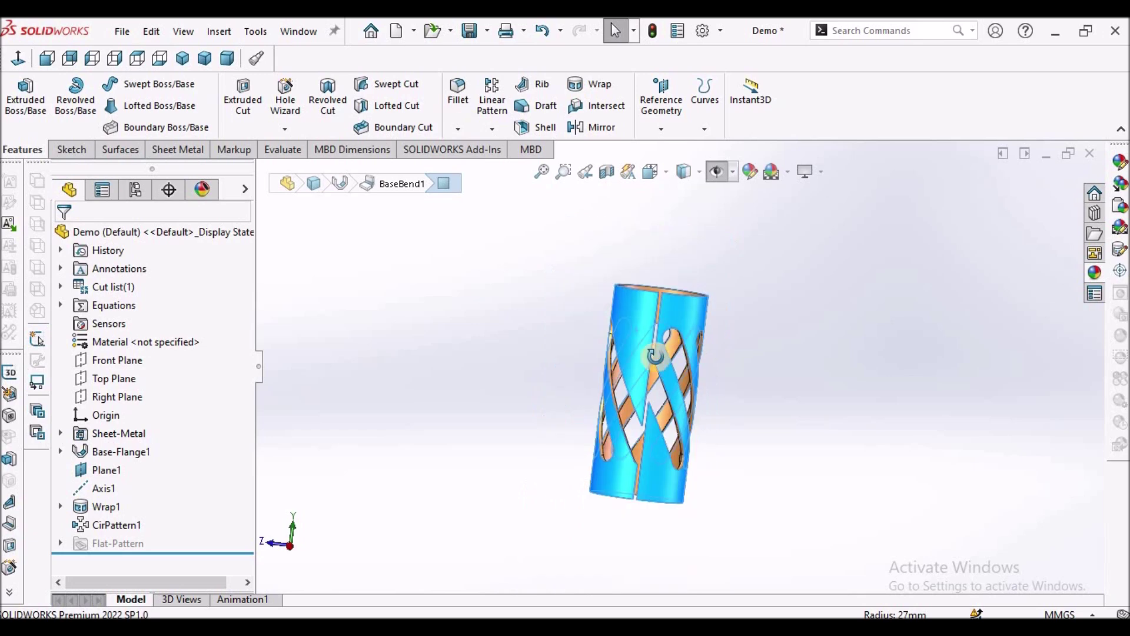
click(776, 409)
scroll(635, 350, down, 6)
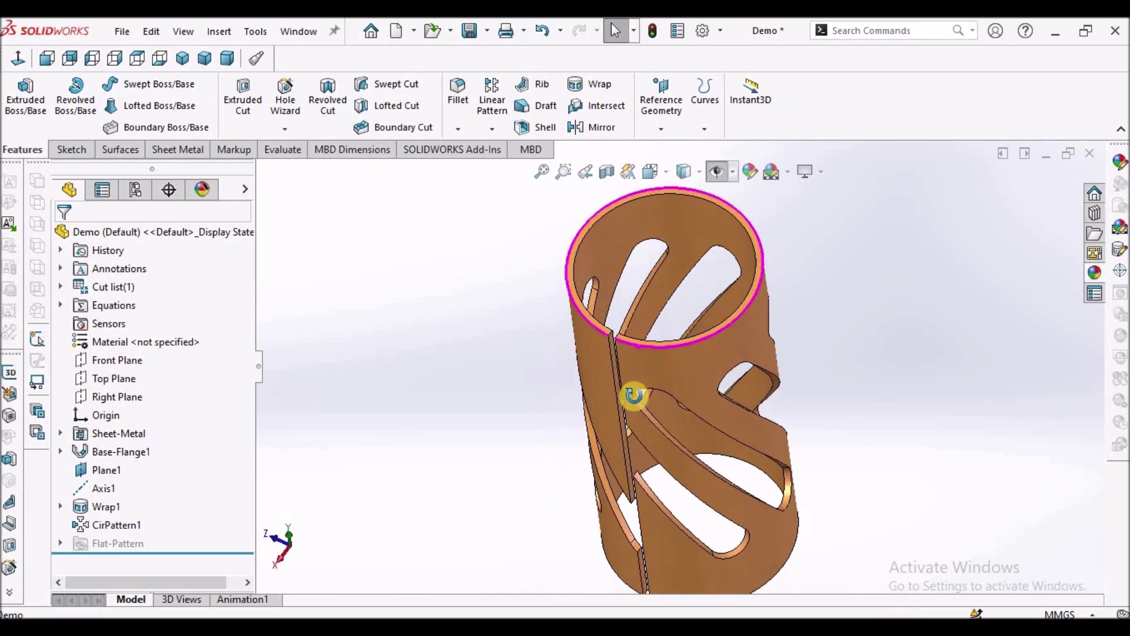
mouse_move(630, 354)
middle_down()
mouse_move(645, 385)
mouse_move(651, 357)
middle_up()
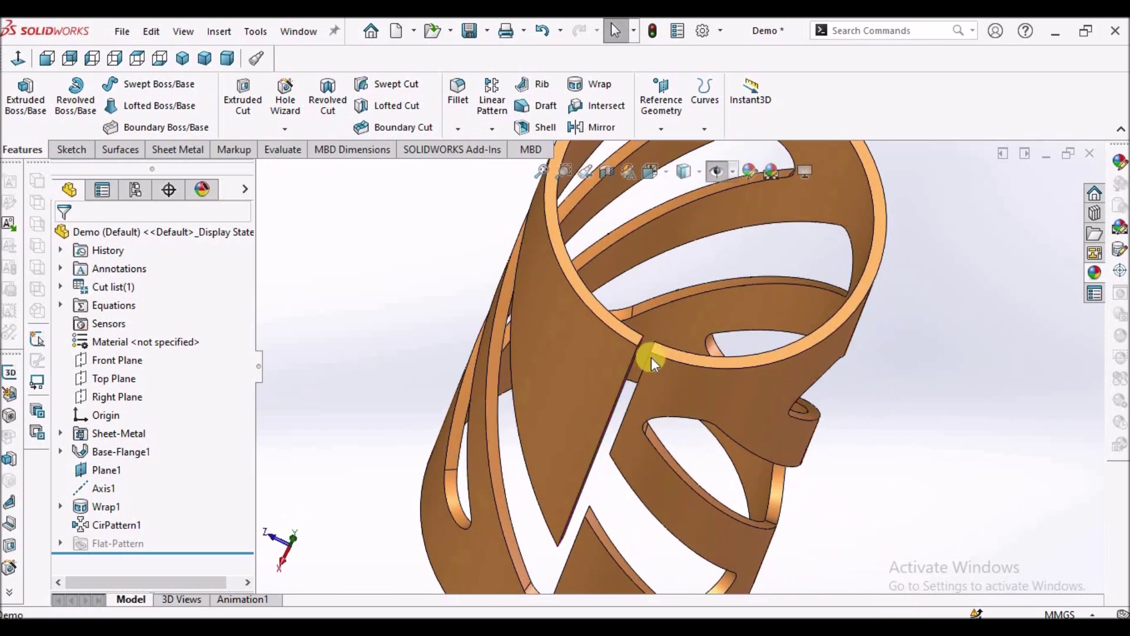
scroll(633, 373, up, 5)
middle_drag(637, 373, 648, 304)
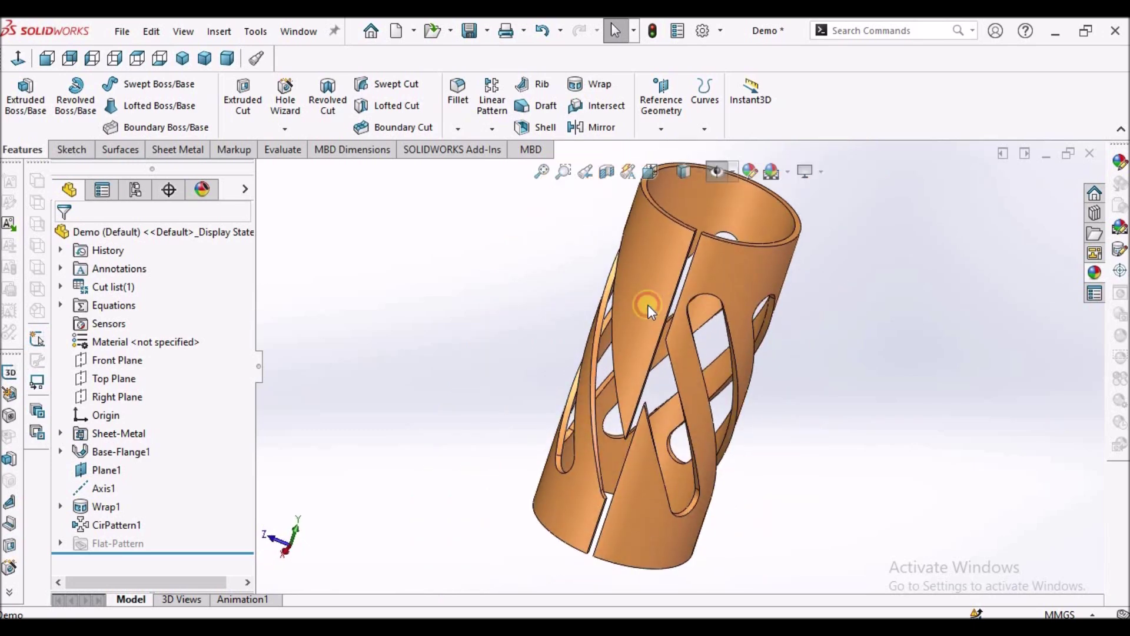
click(647, 304)
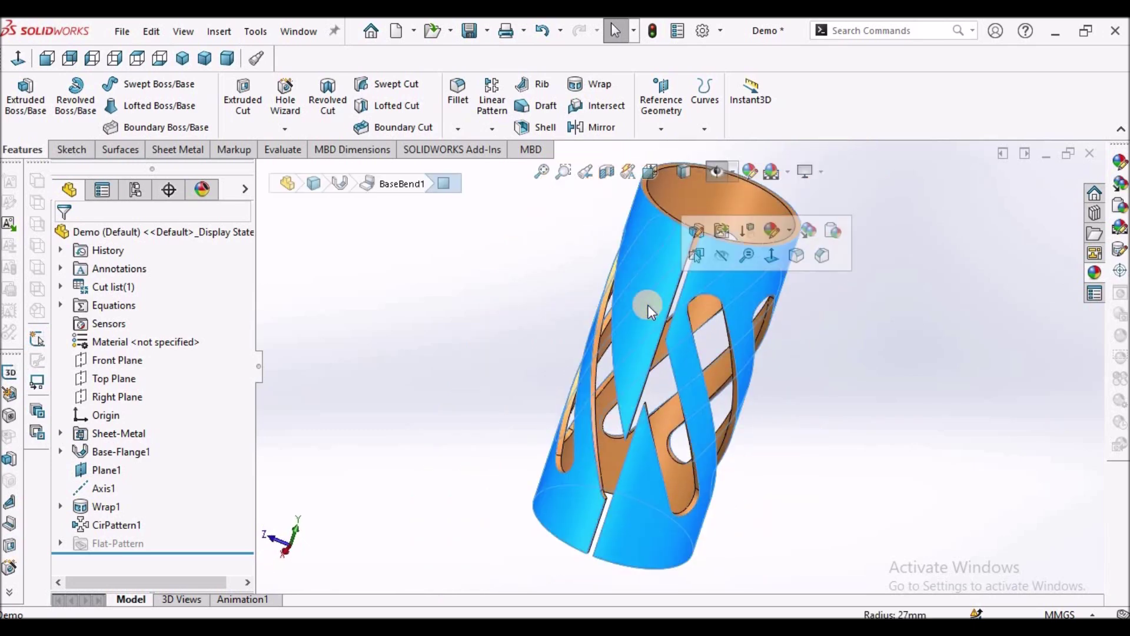
click(645, 512)
click(796, 520)
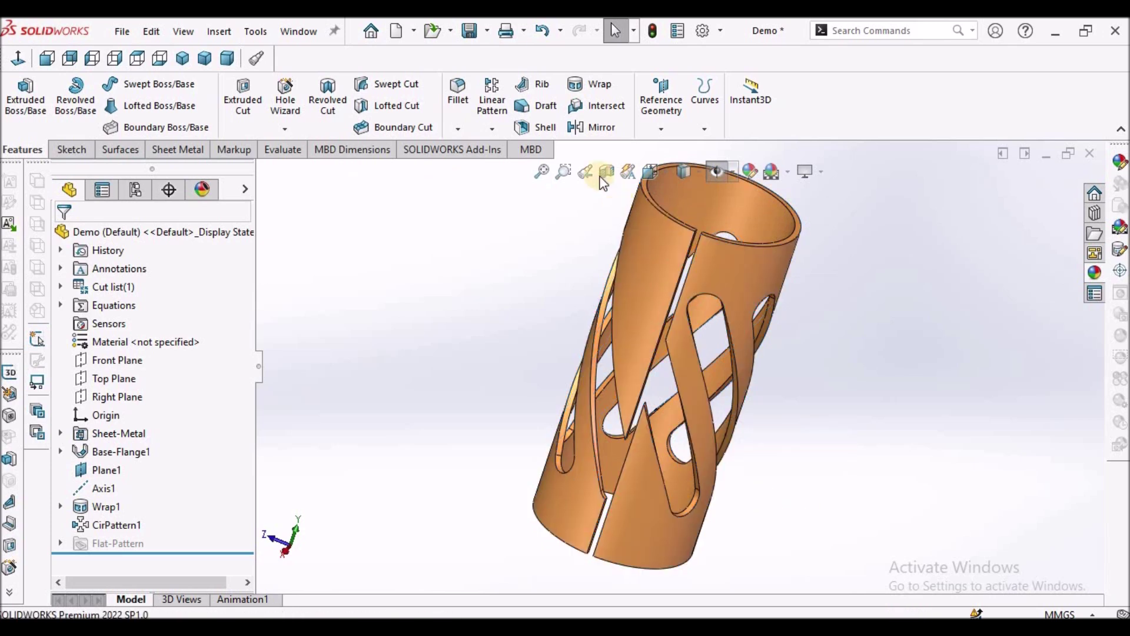
Flatten the sheet metal tube and examine the slotted flat pattern face-on.
click(177, 149)
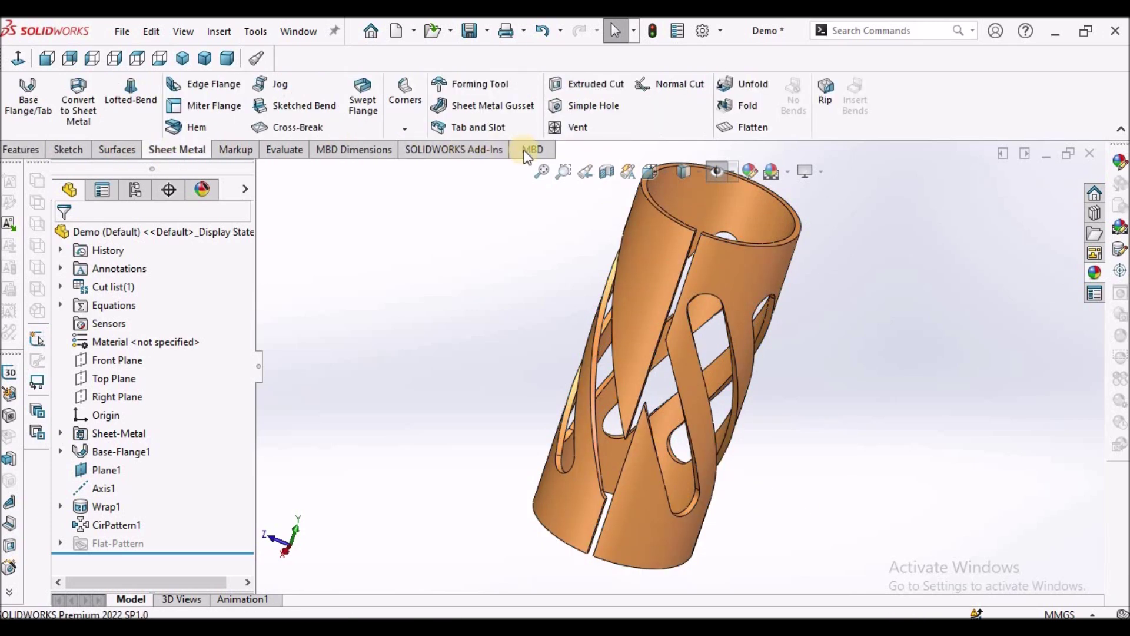
click(742, 127)
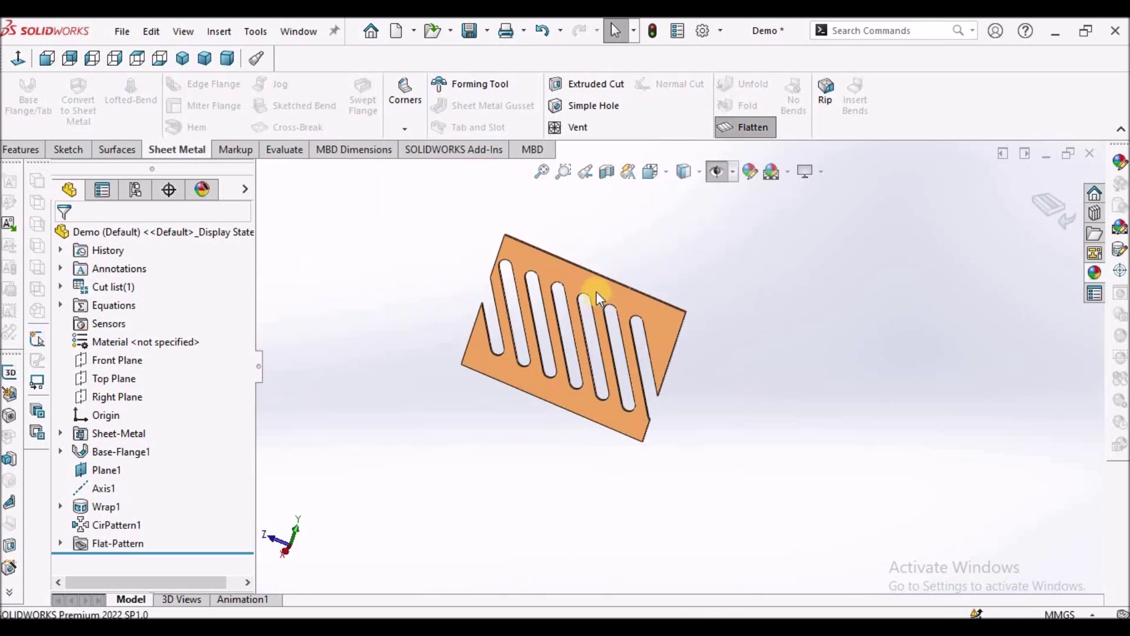
click(596, 291)
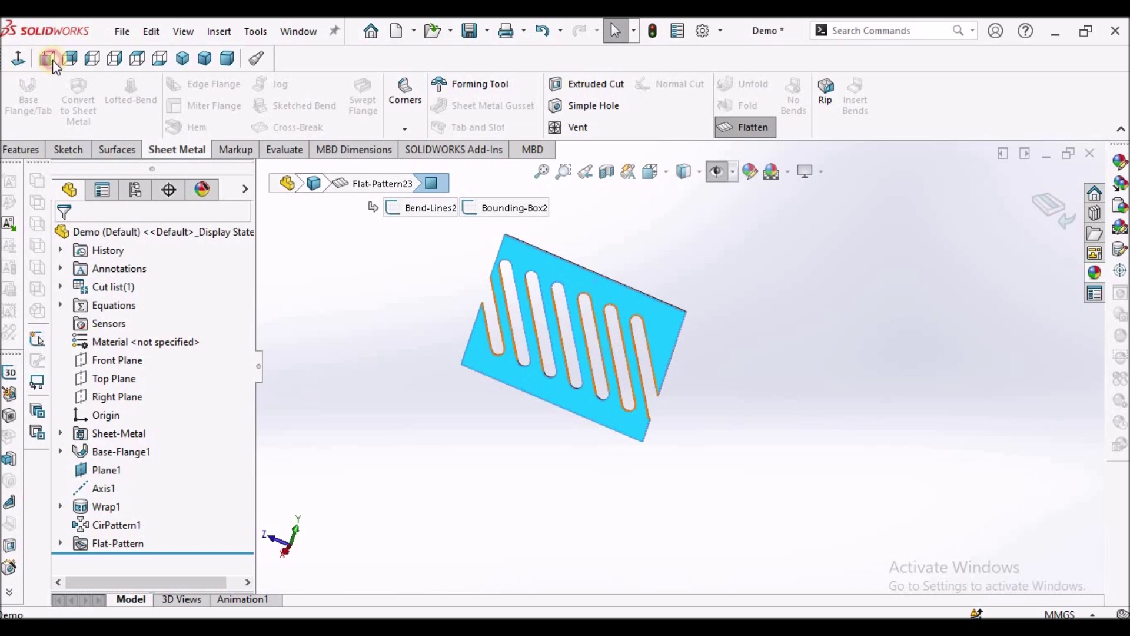
click(17, 58)
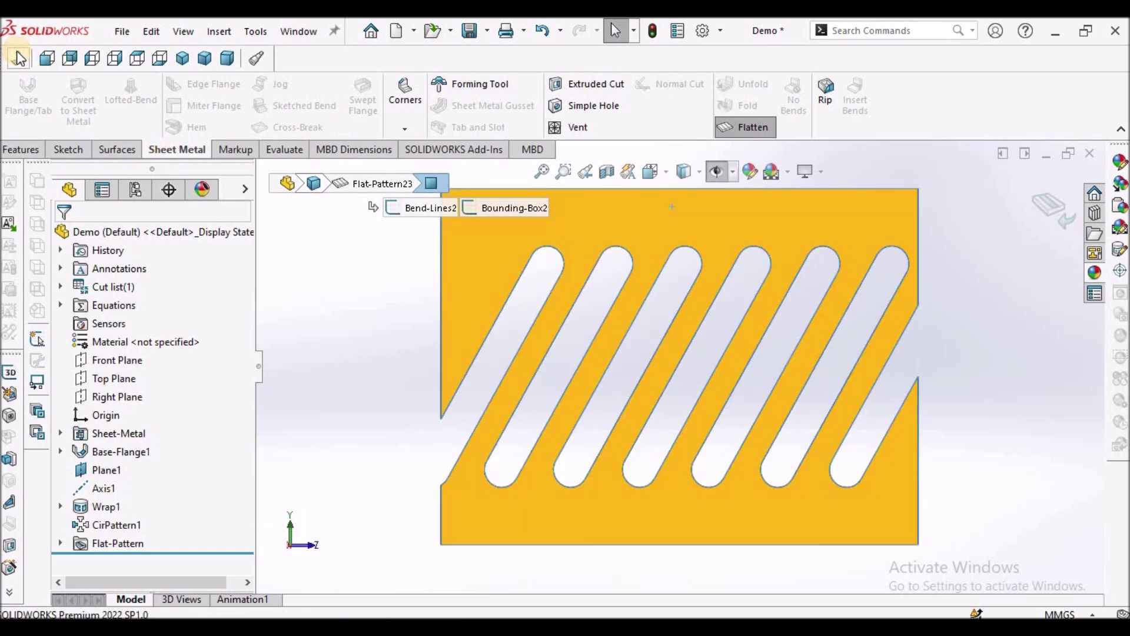
click(1009, 387)
key(f)
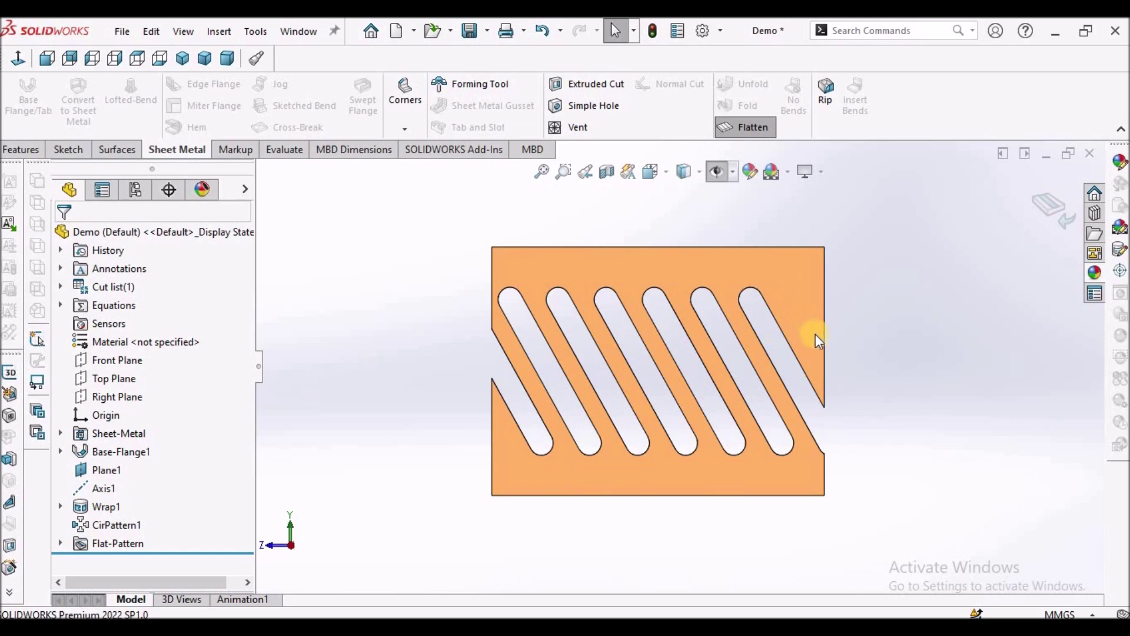
click(808, 312)
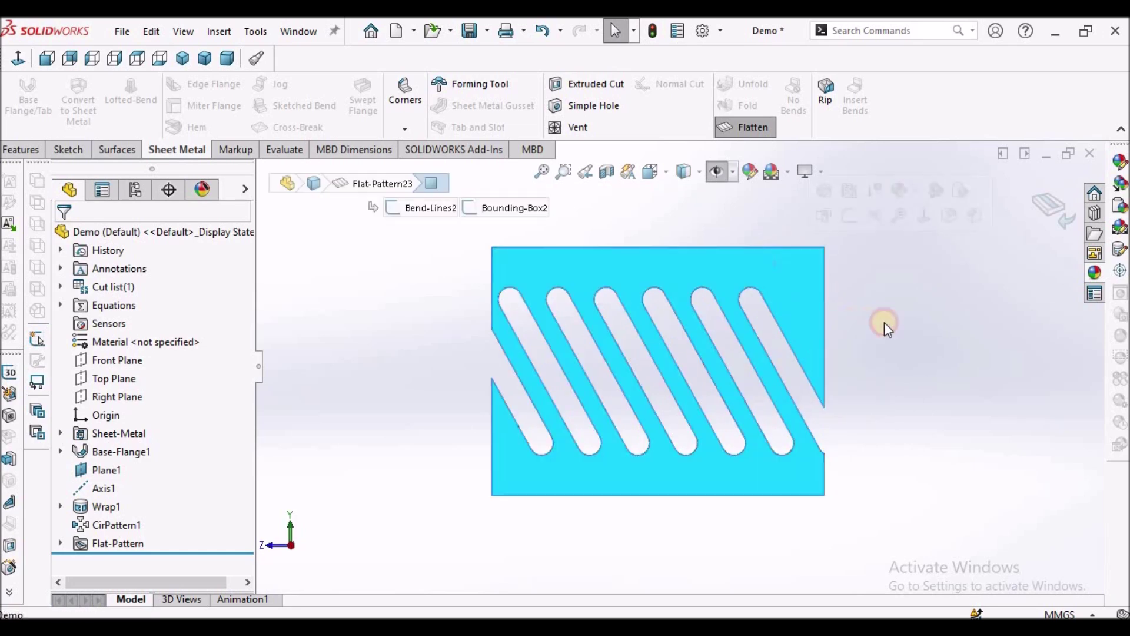
click(910, 352)
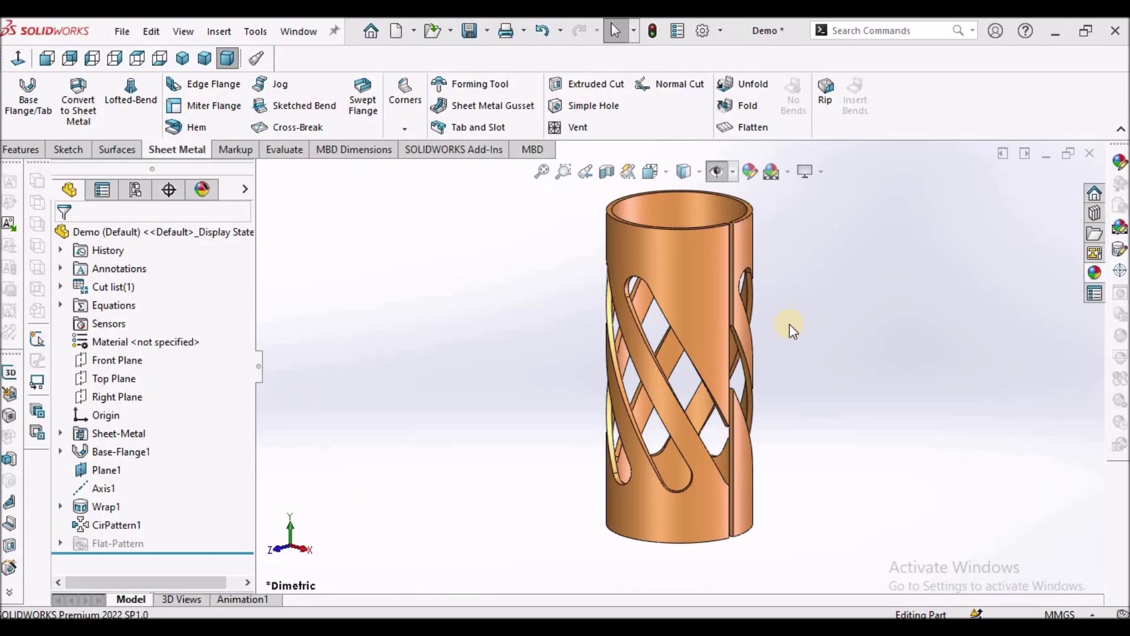
Unfold all bends of the slotted sheet metal tube with the Unfold feature.
click(751, 85)
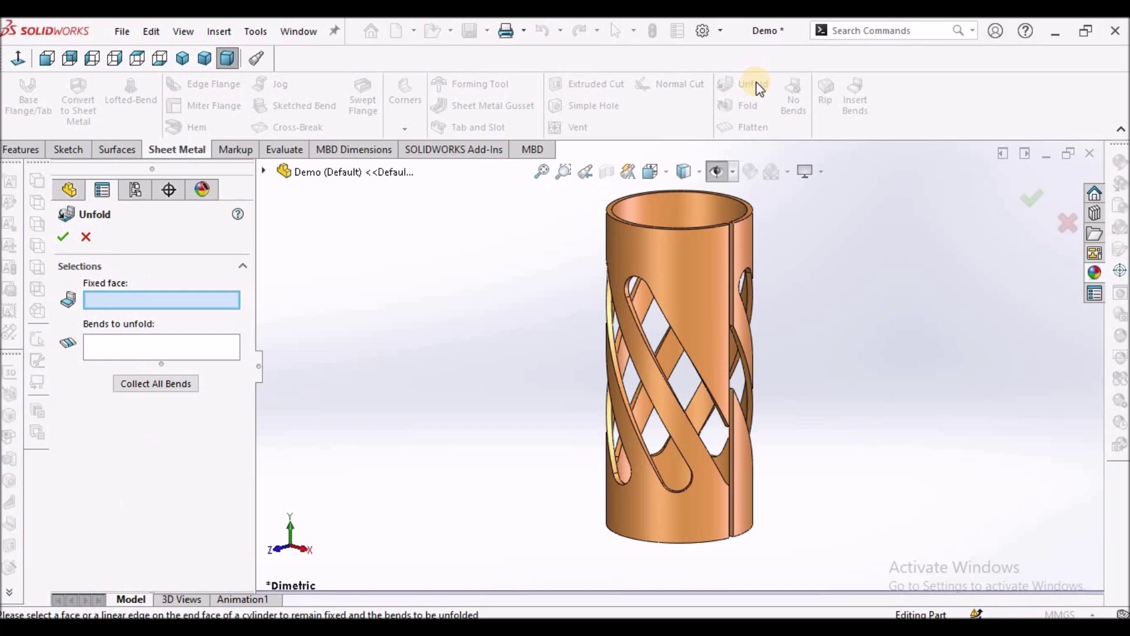
scroll(790, 342, down, 4)
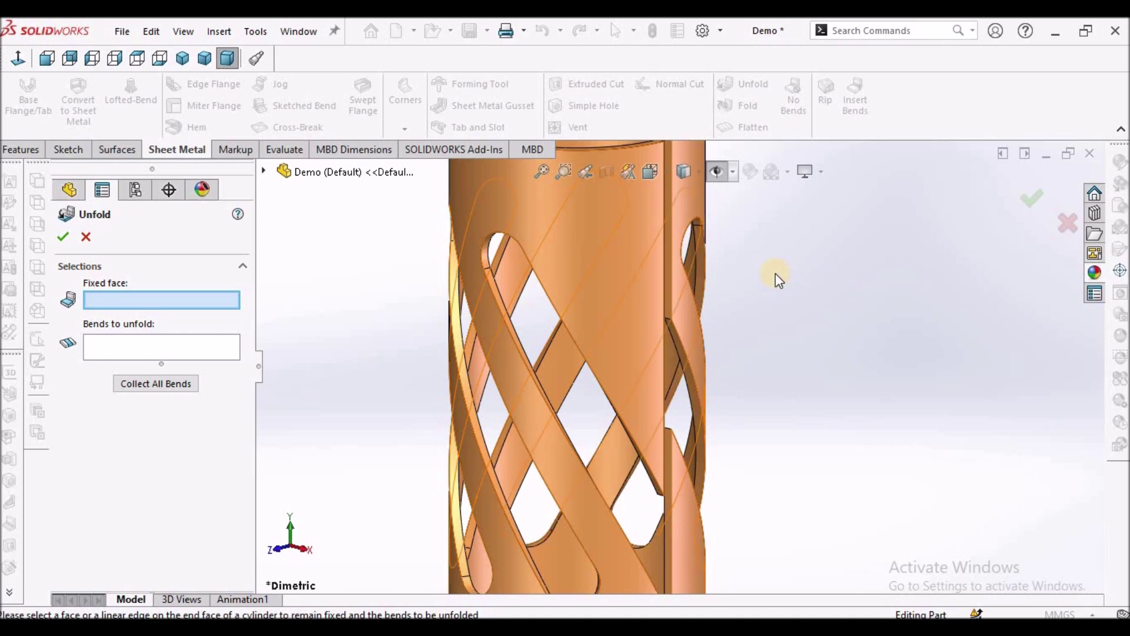
scroll(775, 273, down, 1)
click(161, 383)
scroll(797, 370, up, 3)
click(63, 236)
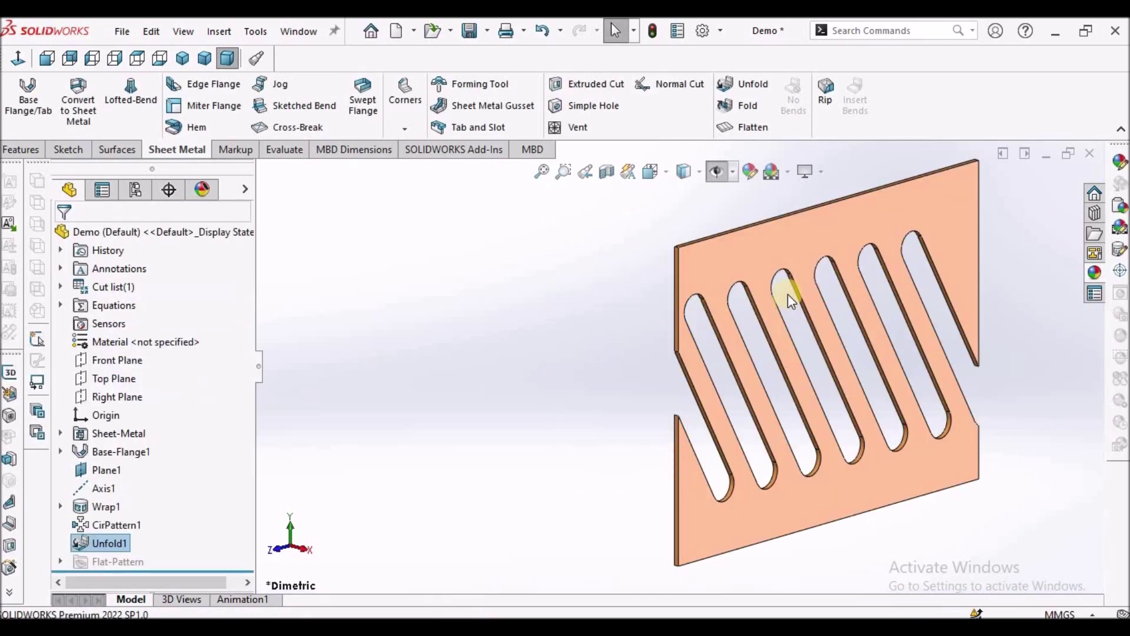
Open a new sketch on the broad face of the unfolded sheet and view that face straight on.
click(786, 262)
key(ctrl+8)
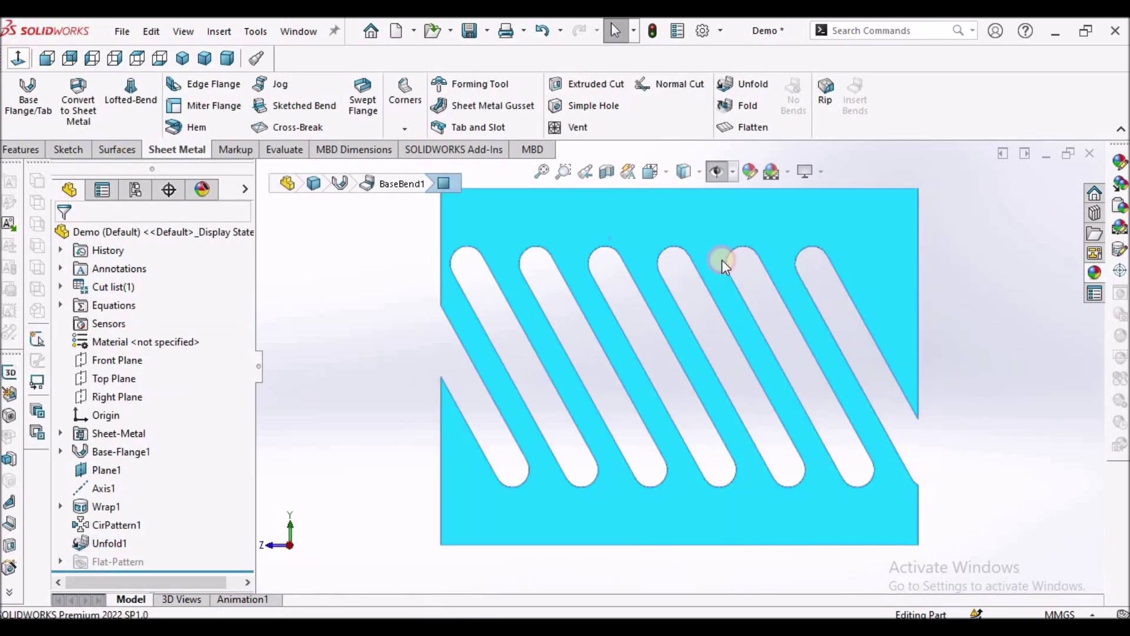
click(304, 344)
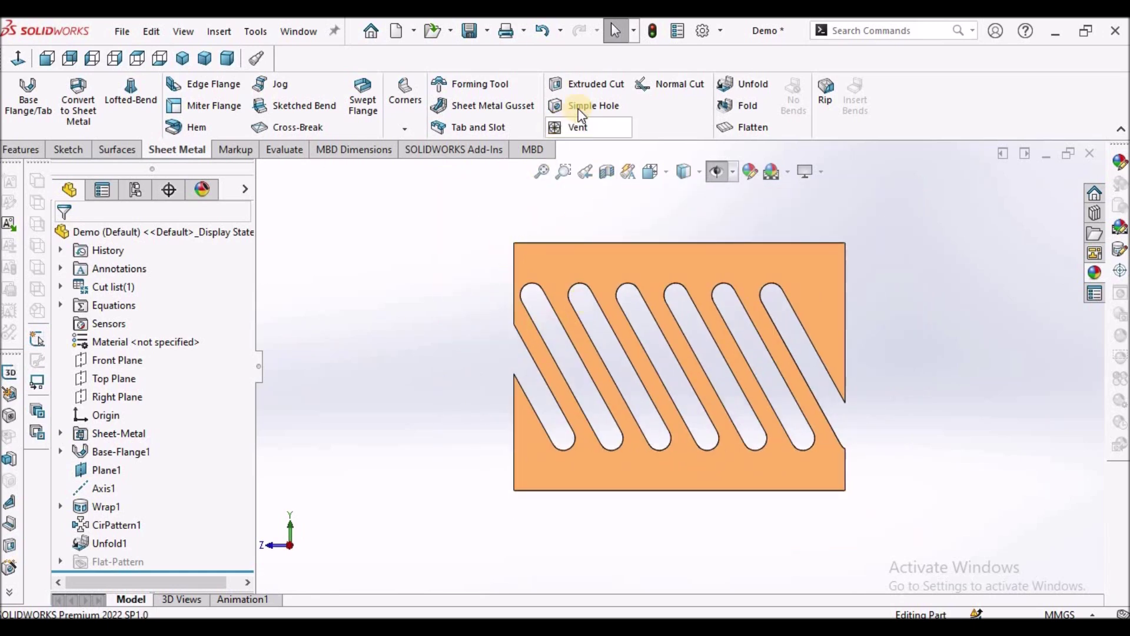
click(574, 252)
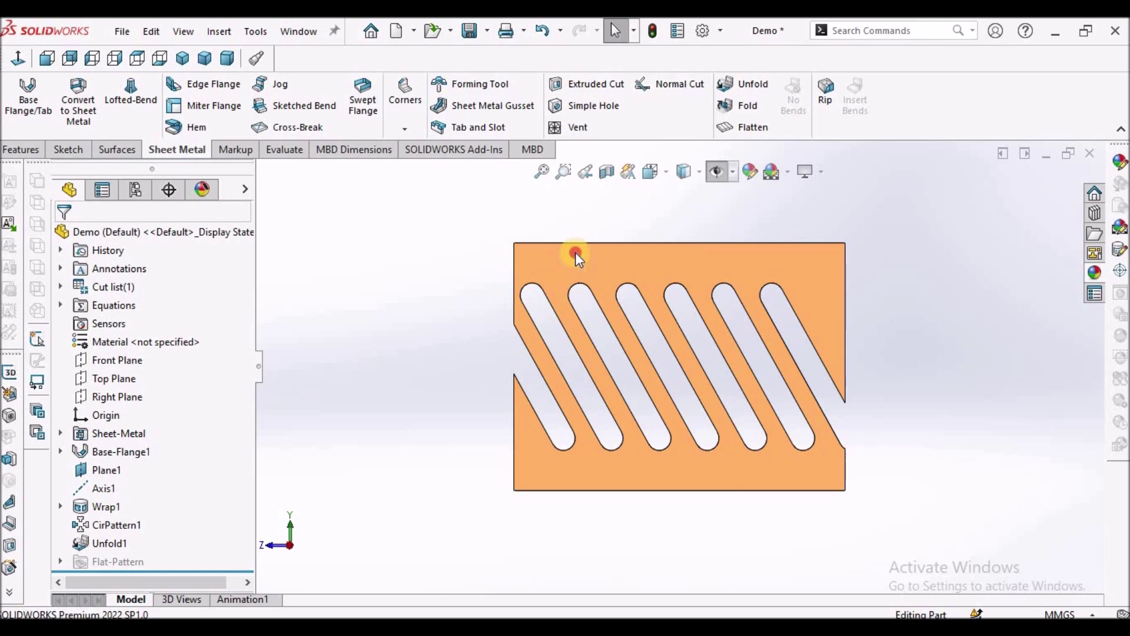
click(70, 149)
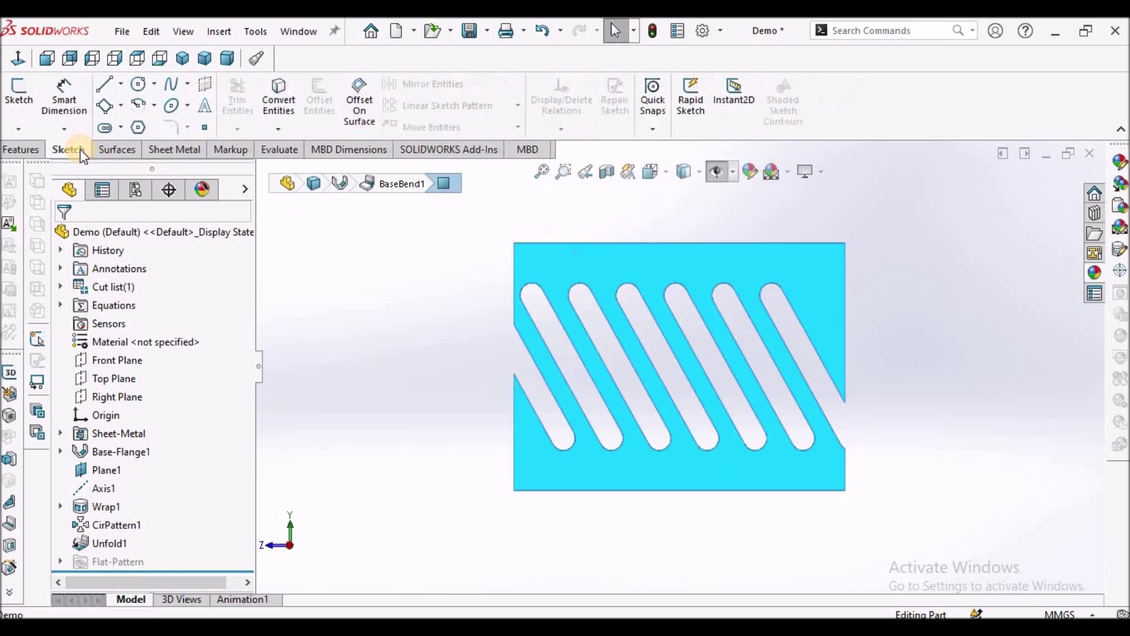
click(18, 91)
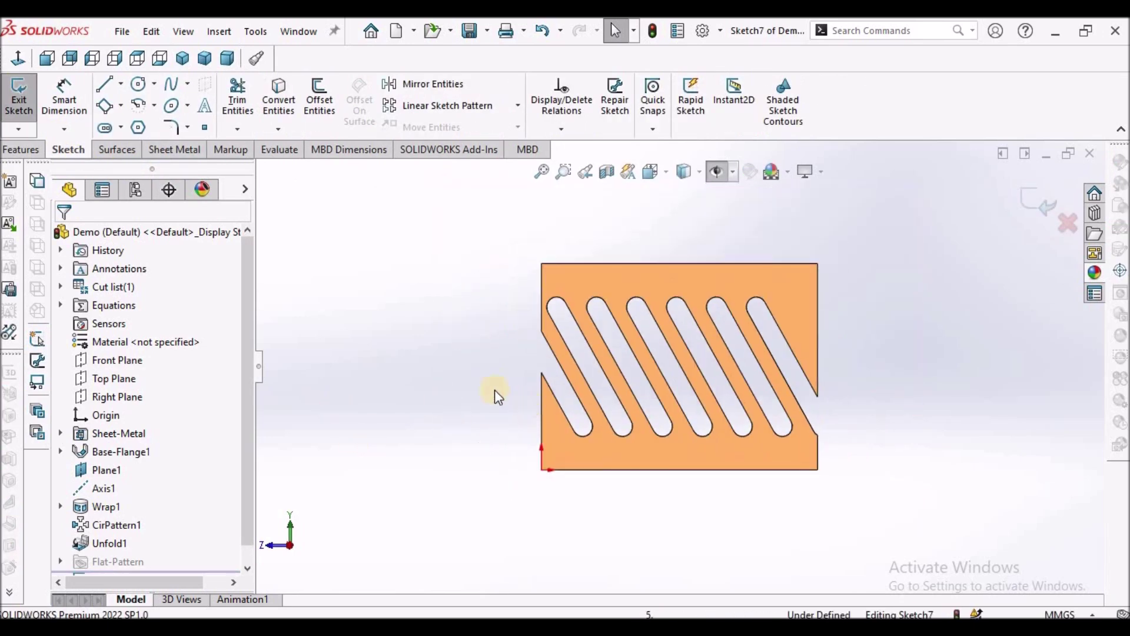
Sketch an inclined straight slot about 32.5 mm long between centres, crossing the sheet's side edge below the open partial slot.
scroll(623, 400, down, 1)
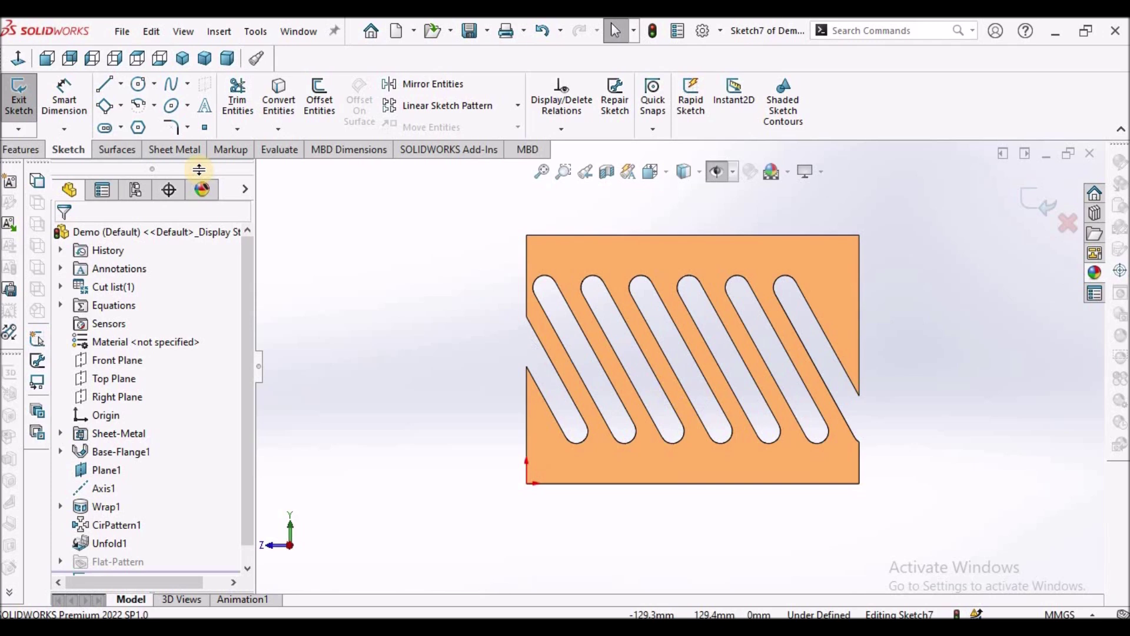
click(121, 127)
click(136, 147)
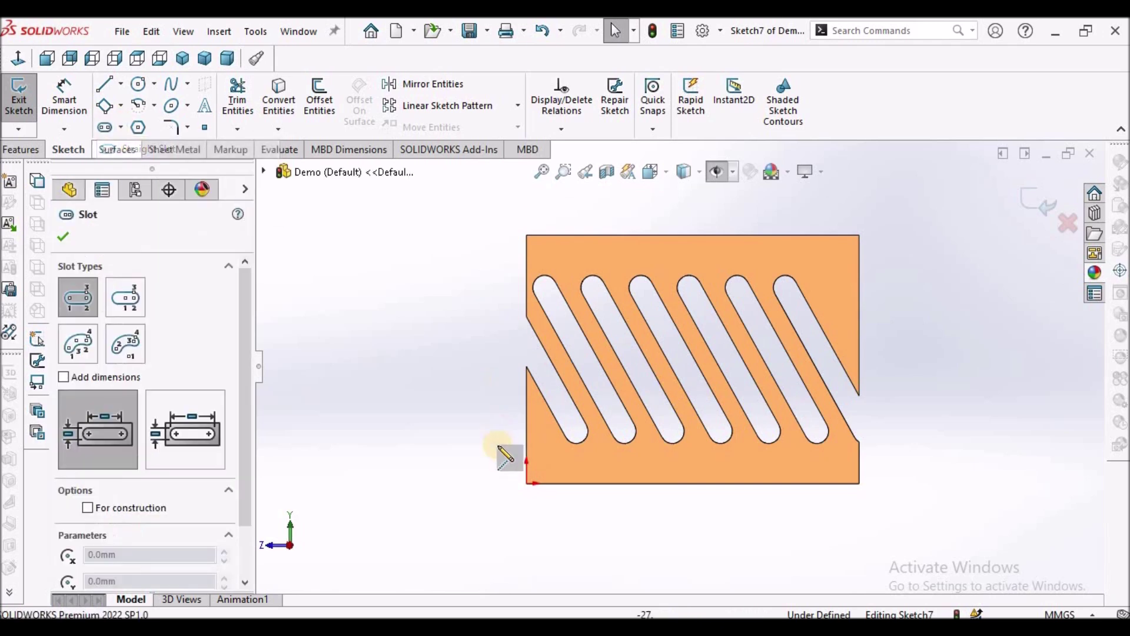
scroll(504, 450, down, 3)
click(518, 346)
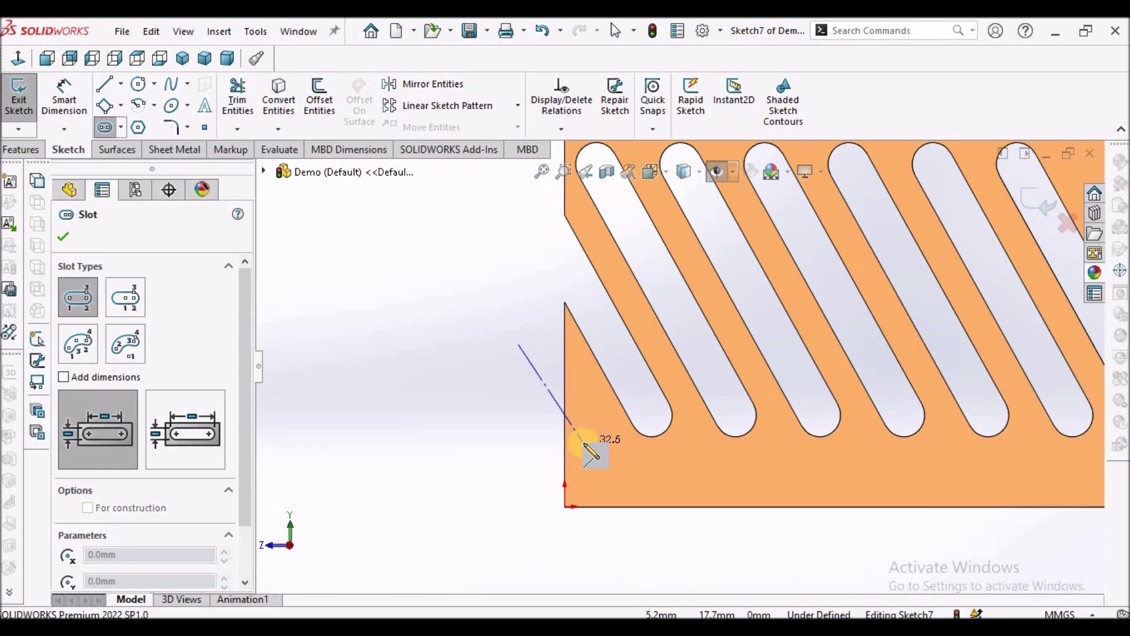
click(584, 444)
click(584, 412)
right_click(441, 389)
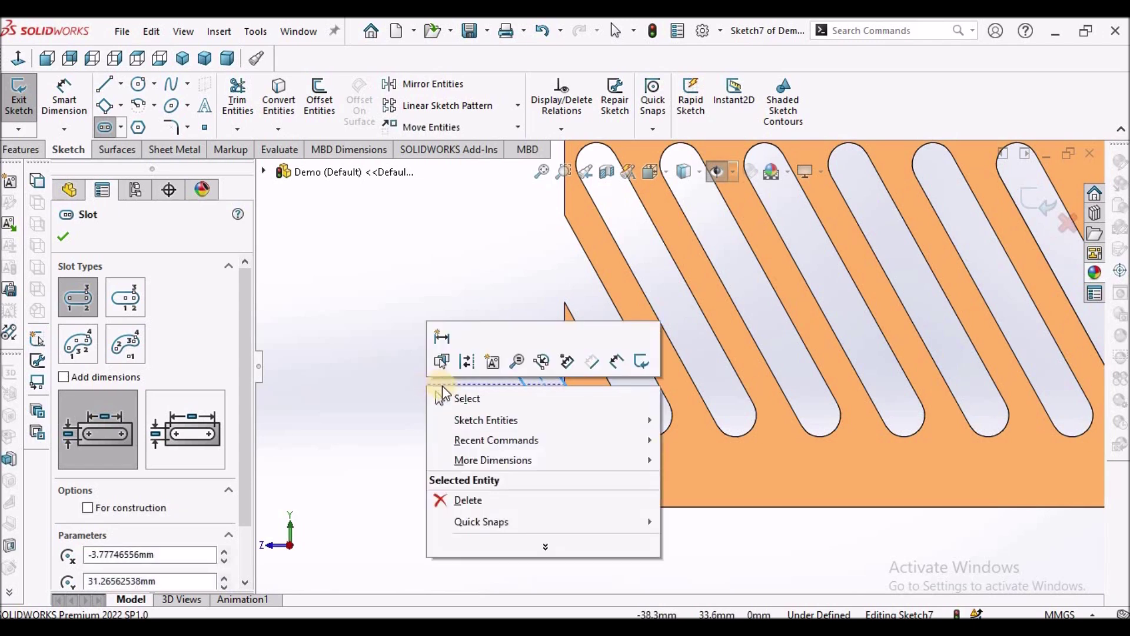
click(465, 398)
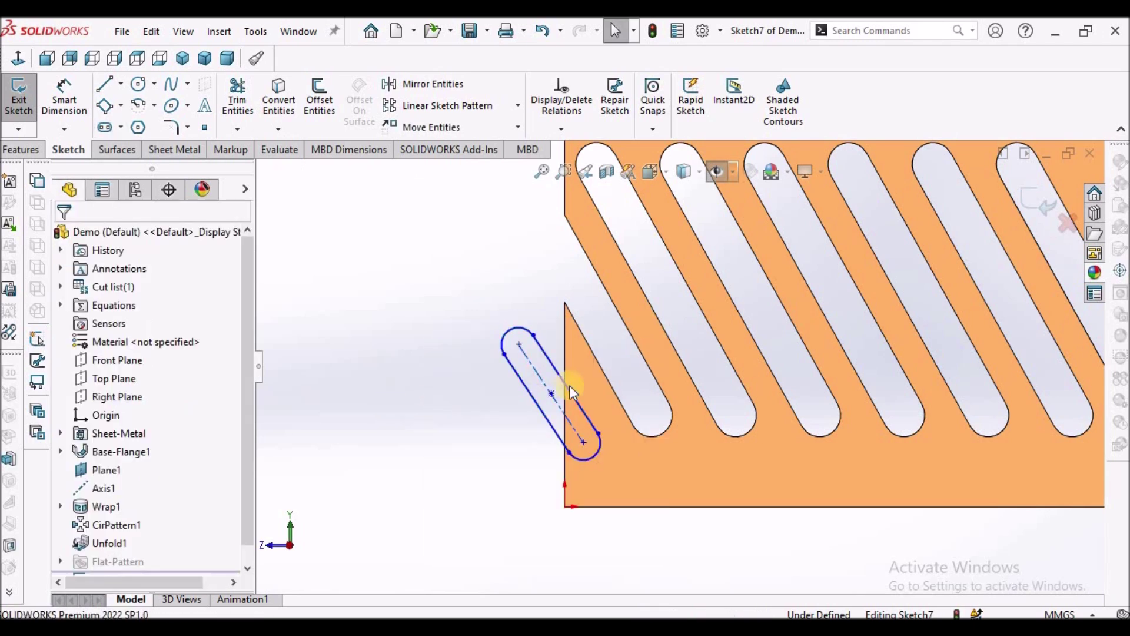
Make the sketched slot parallel to the lower straight edge of the open partial slot.
click(601, 366)
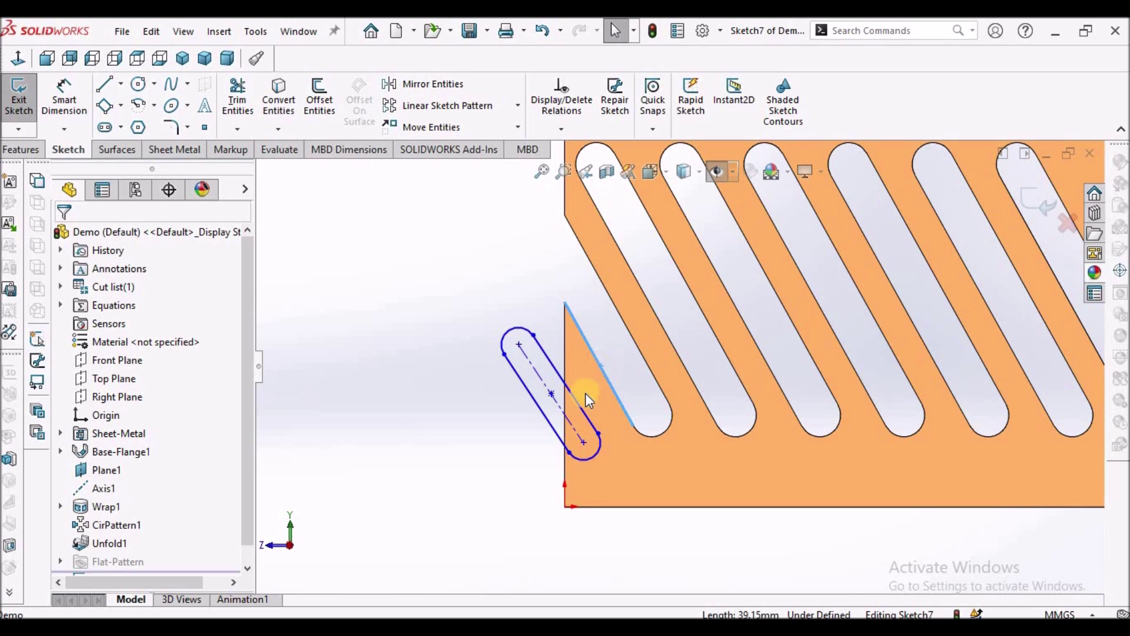
ctrl+click(566, 418)
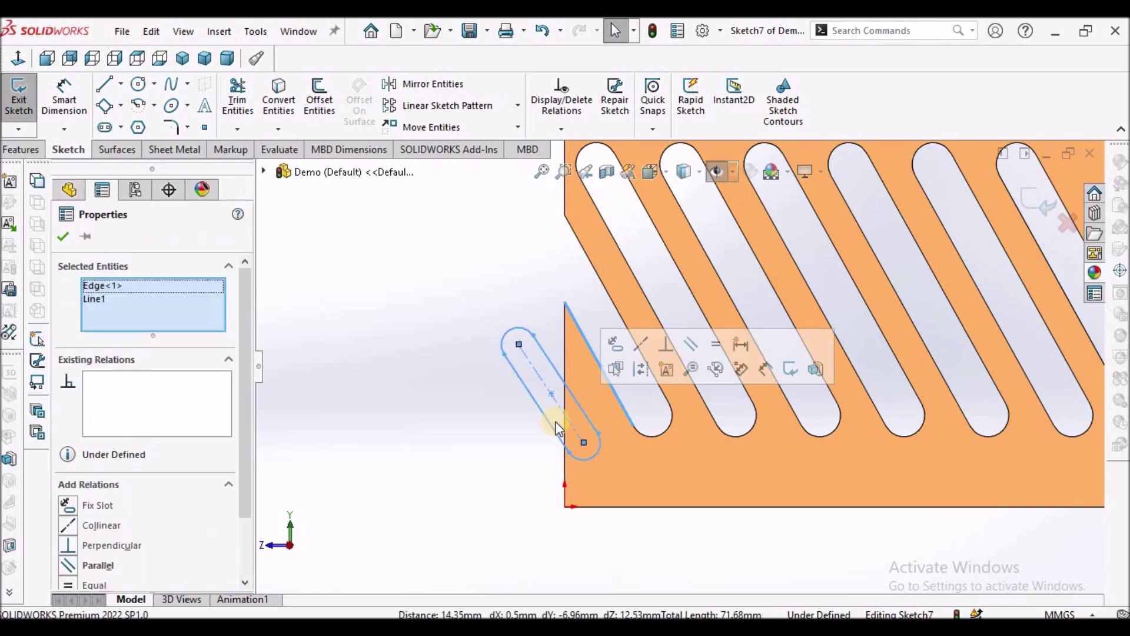
click(69, 565)
click(61, 236)
click(378, 326)
click(65, 97)
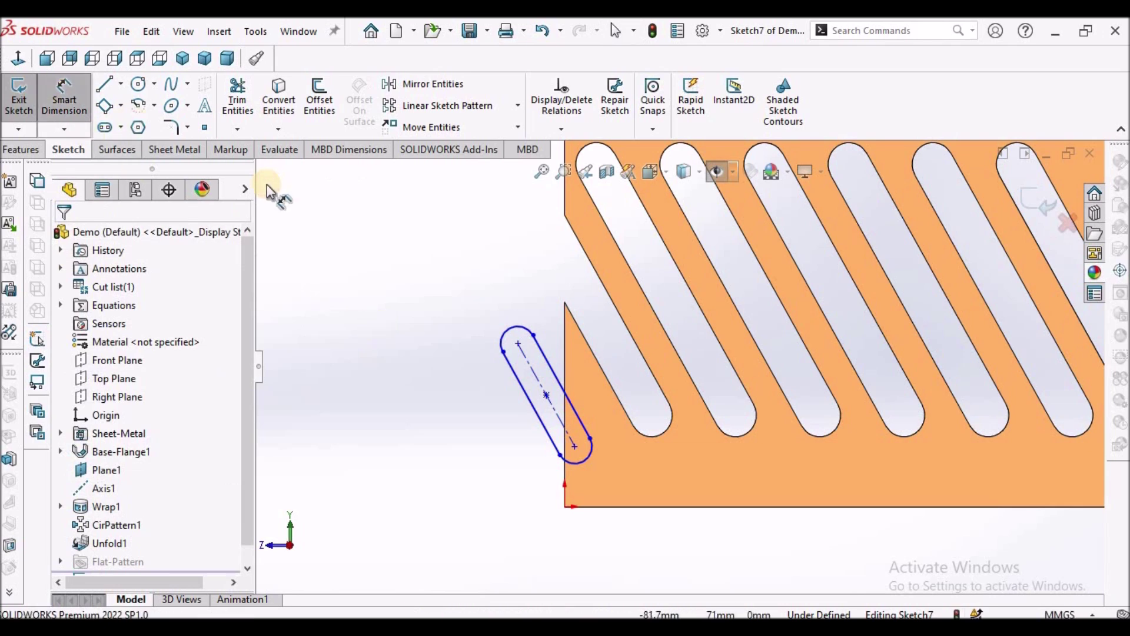
key(Escape)
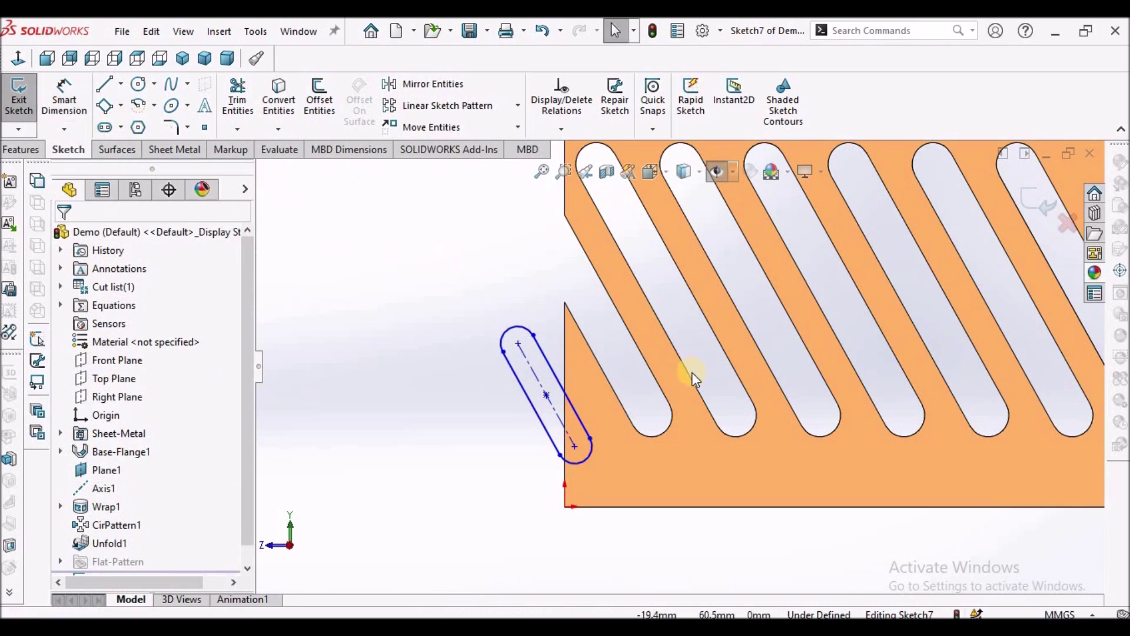
Measure the distance between the facing straight edges of the partial slot and the neighbouring full slot.
click(654, 378)
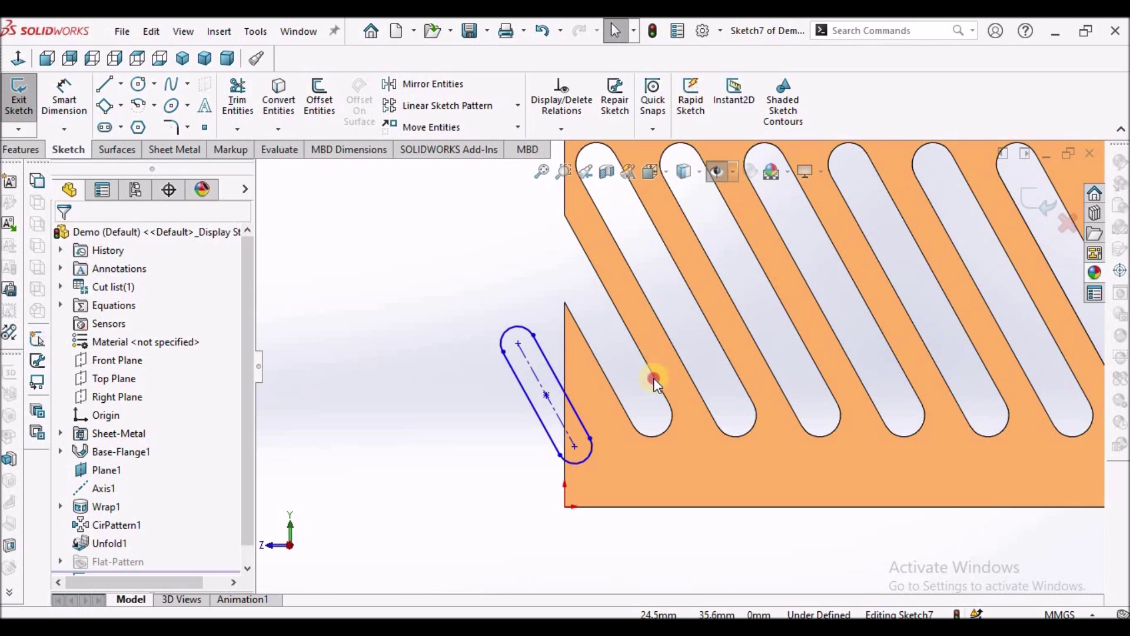
ctrl+click(680, 355)
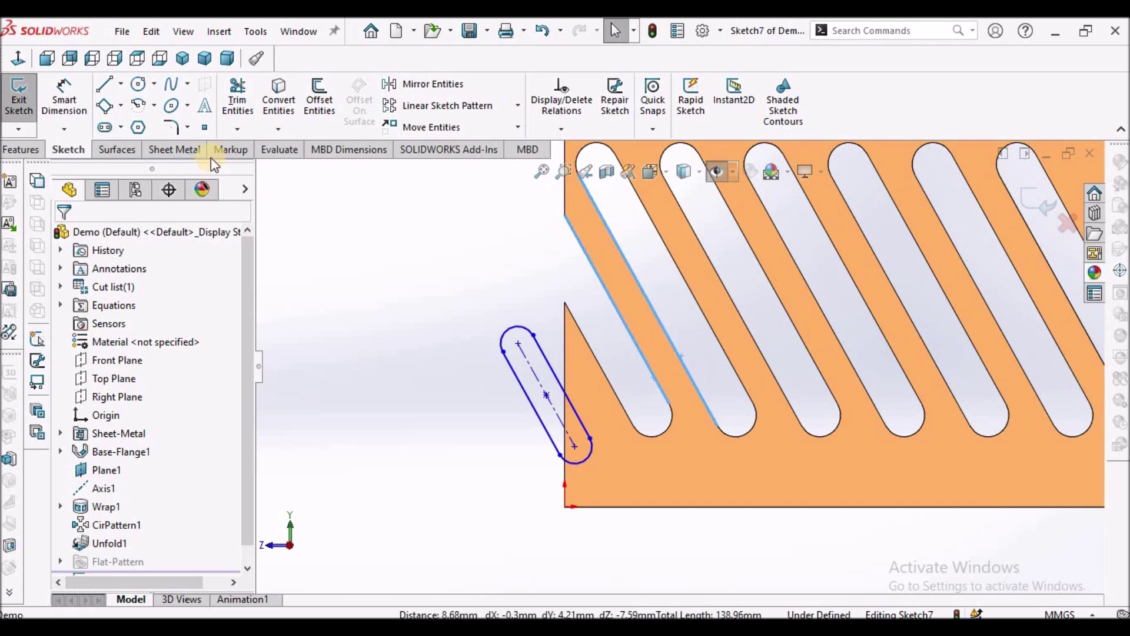
click(289, 152)
click(124, 94)
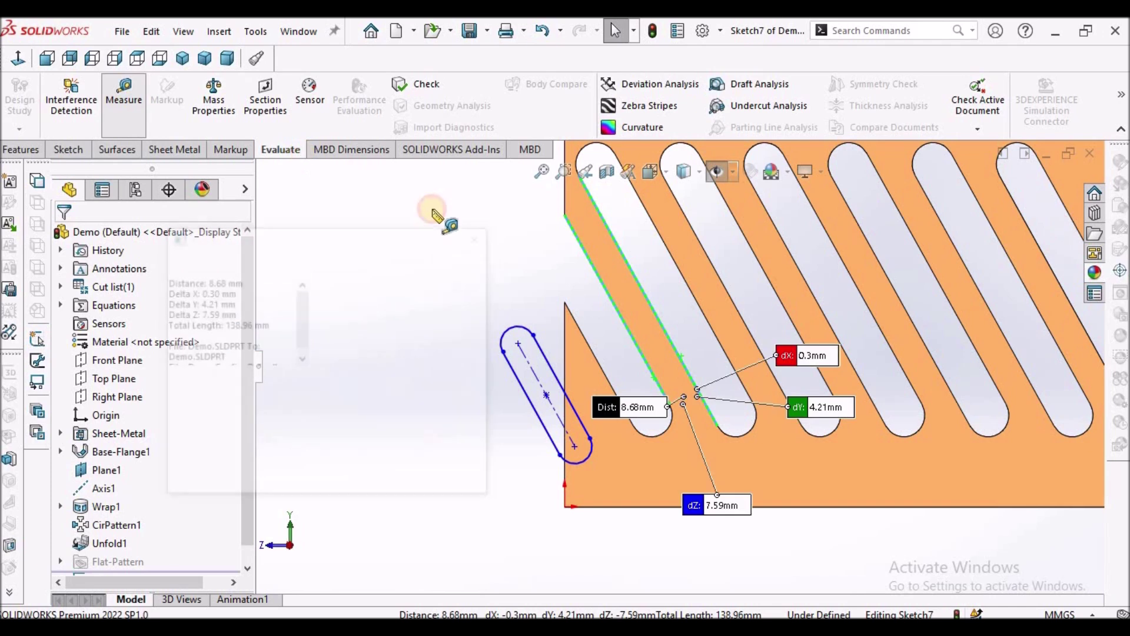
click(223, 406)
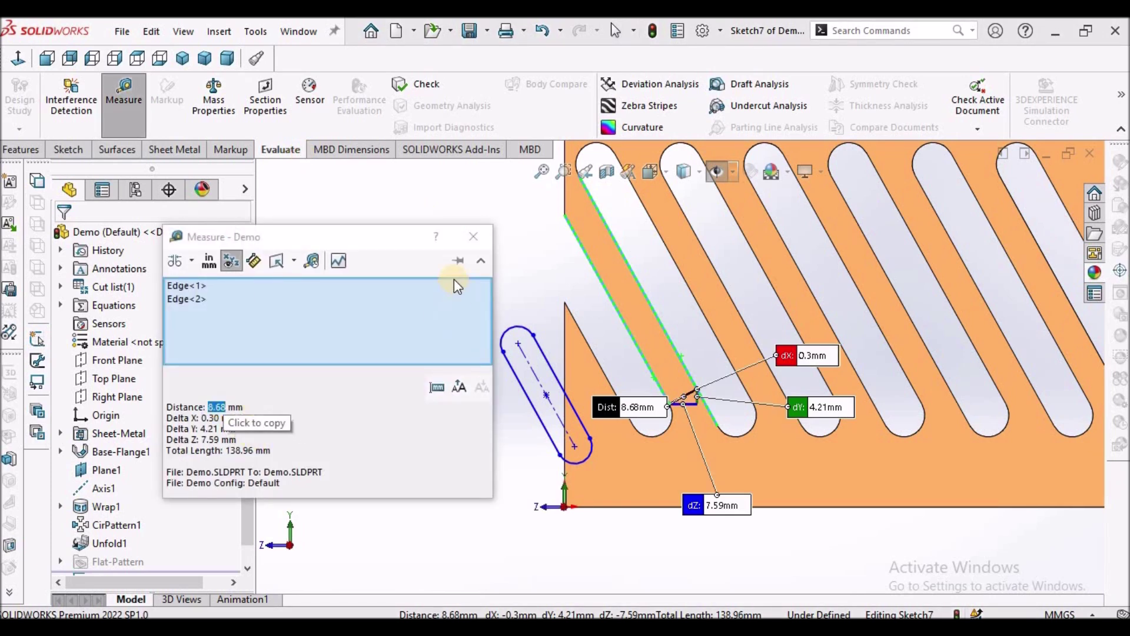
click(481, 240)
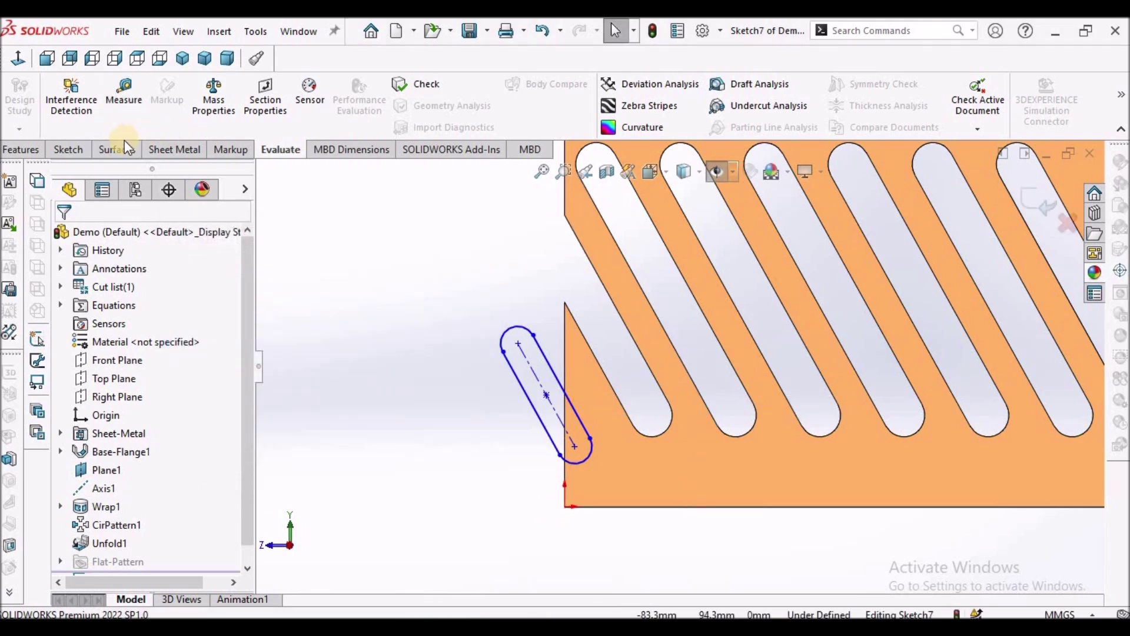
Dimension the sketched slot's near side 8.68 mm from the lower straight edge of the open partial slot.
click(81, 151)
click(64, 97)
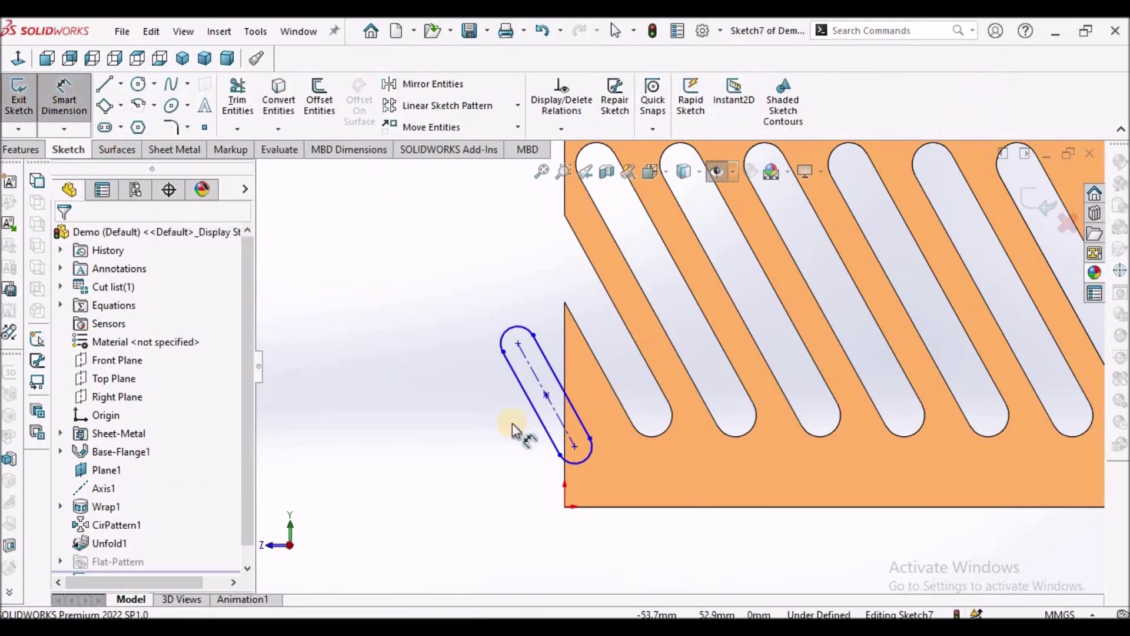
click(569, 405)
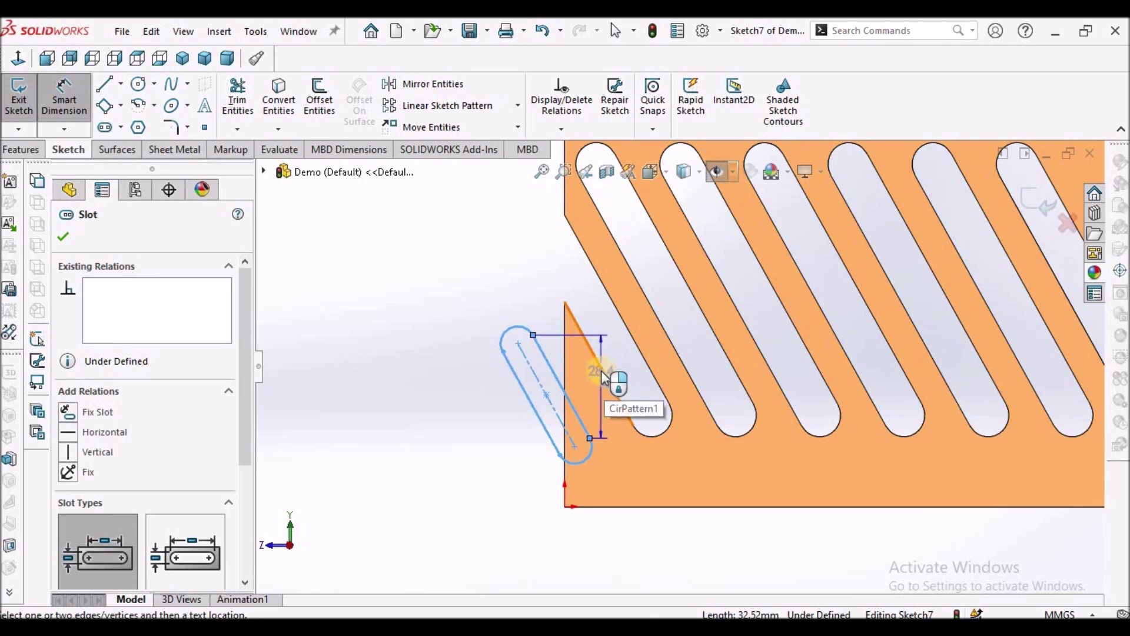
click(604, 372)
click(524, 289)
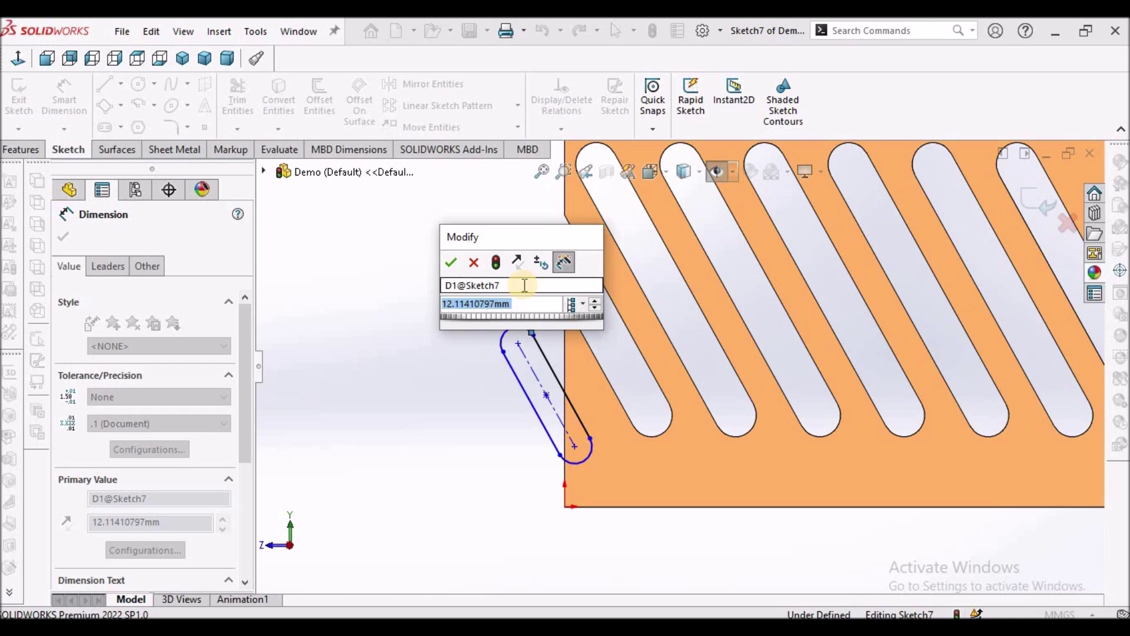
text(8.68)
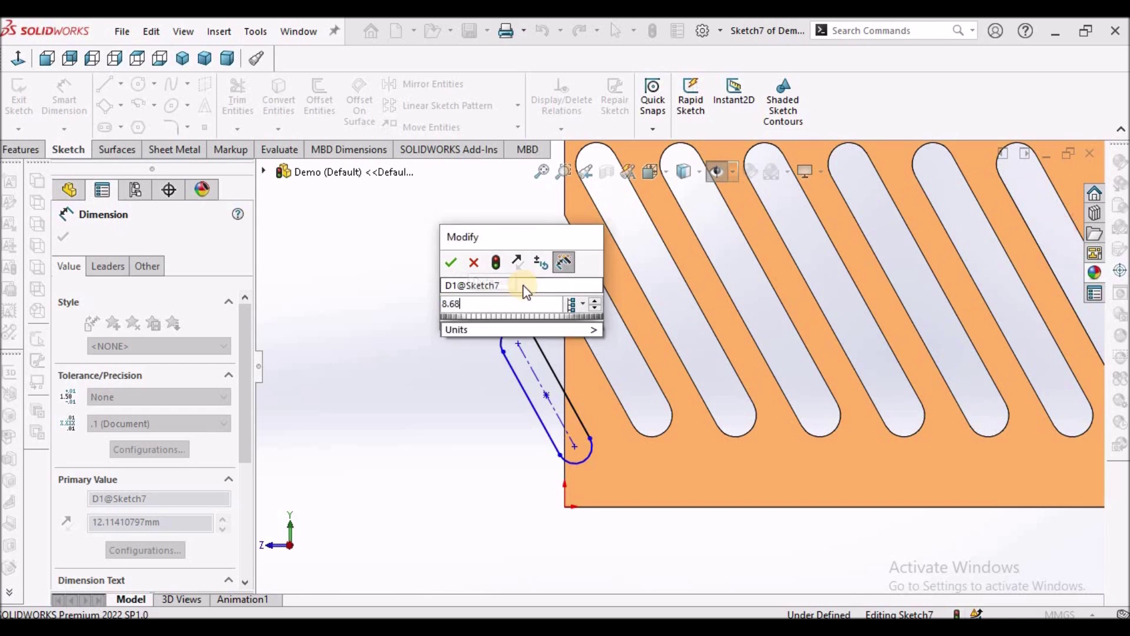
click(494, 262)
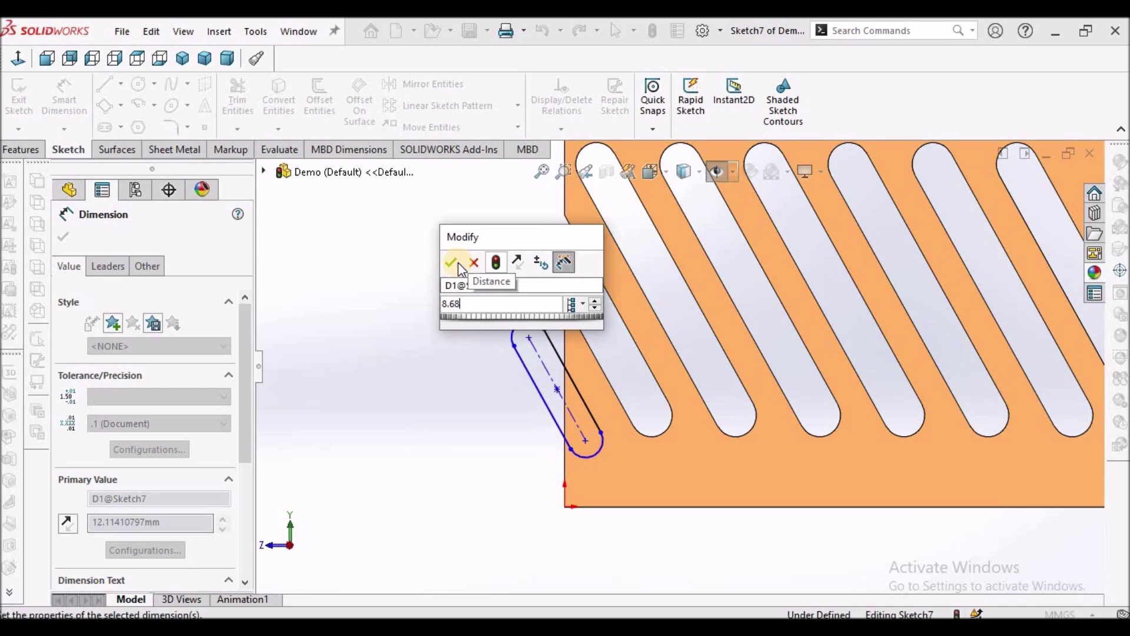
click(451, 263)
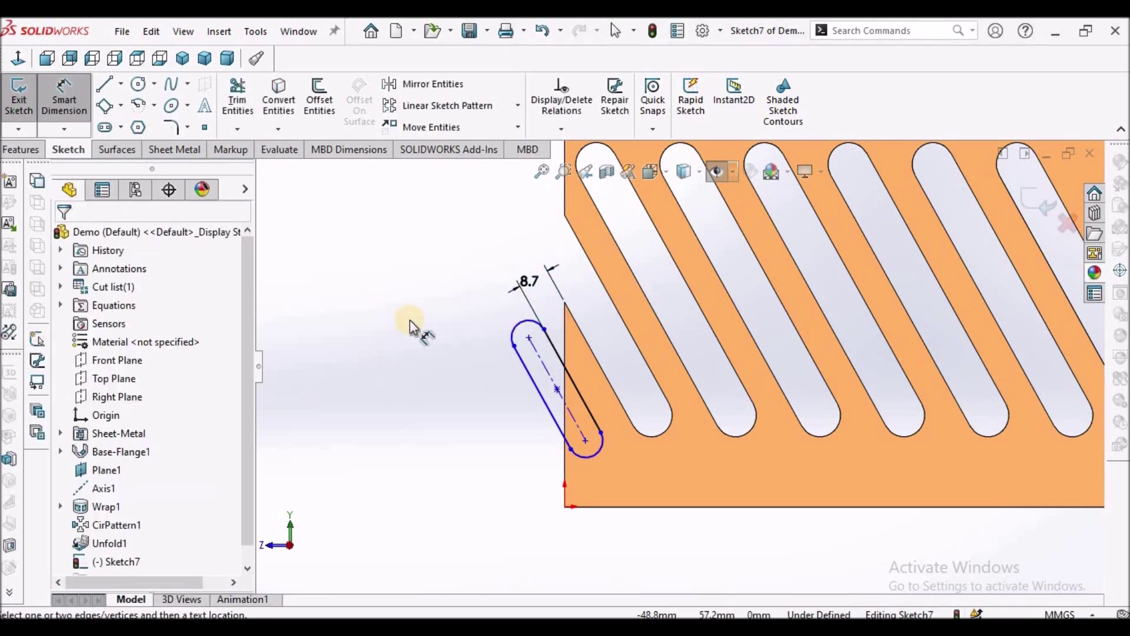
Dimension the sketched slot's width between its two straight sides as 12 mm.
click(558, 374)
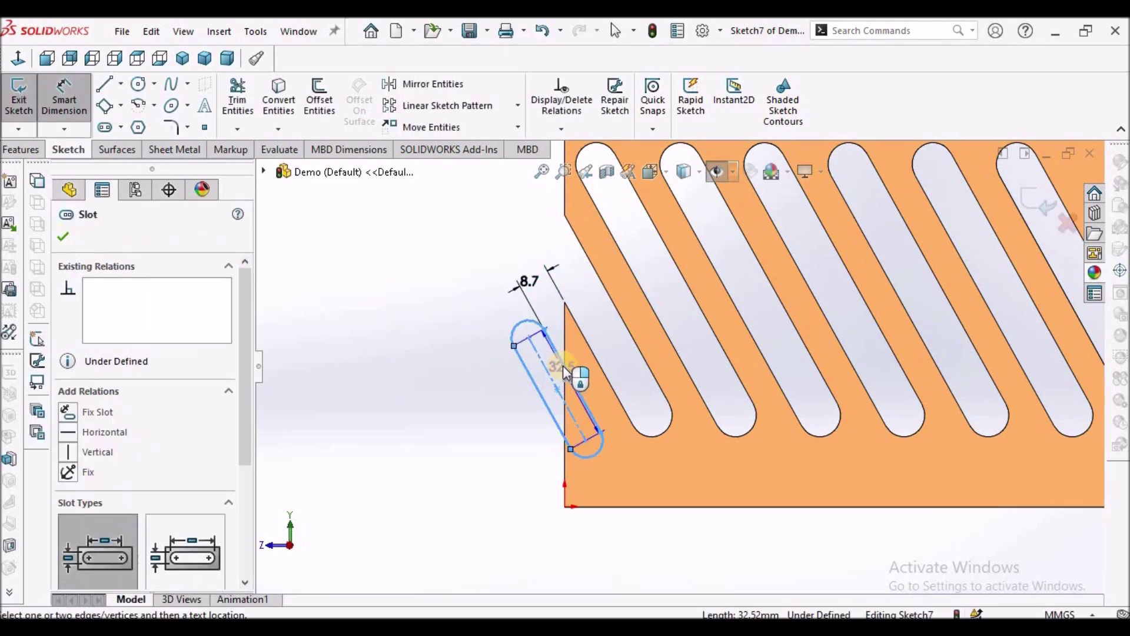
click(562, 366)
click(477, 258)
text(12)
key(Return)
click(461, 427)
key(f)
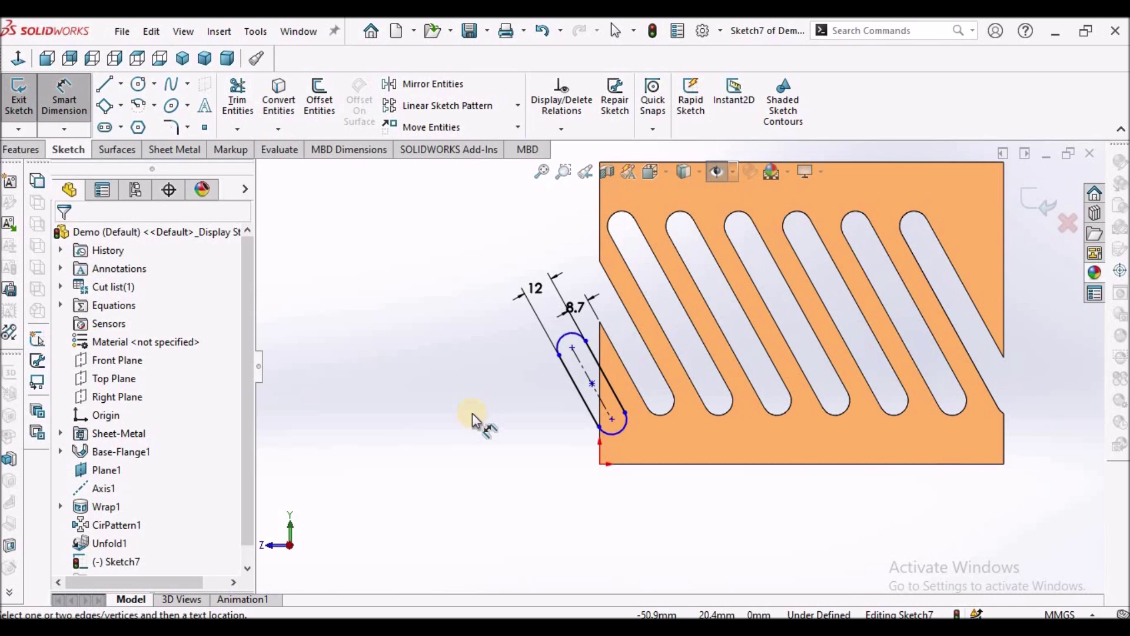
right_click(387, 339)
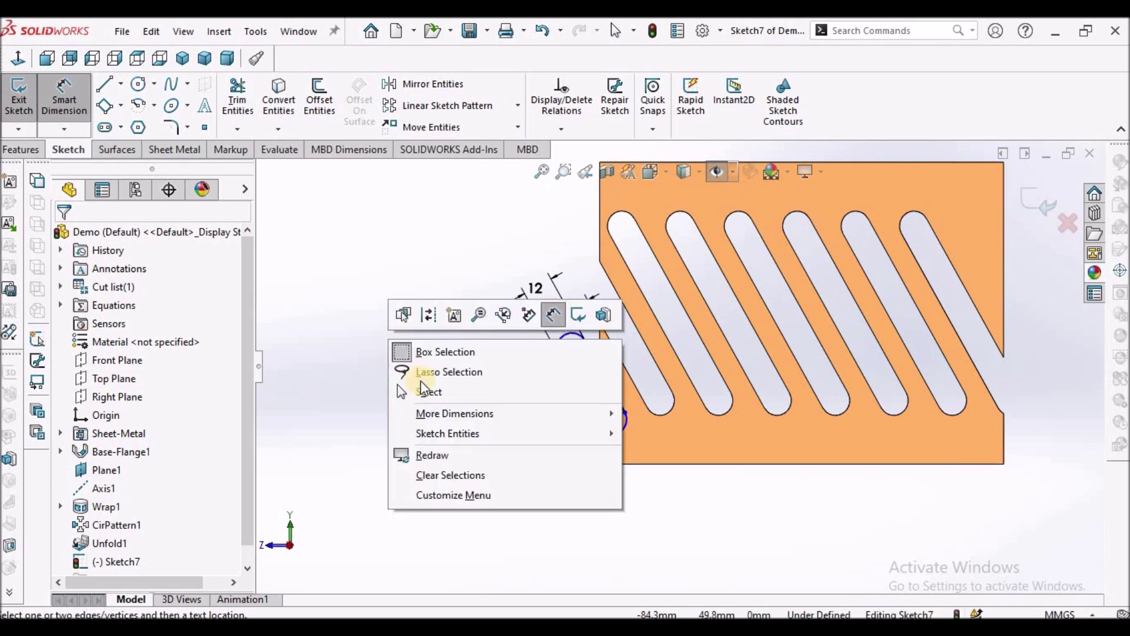
click(422, 390)
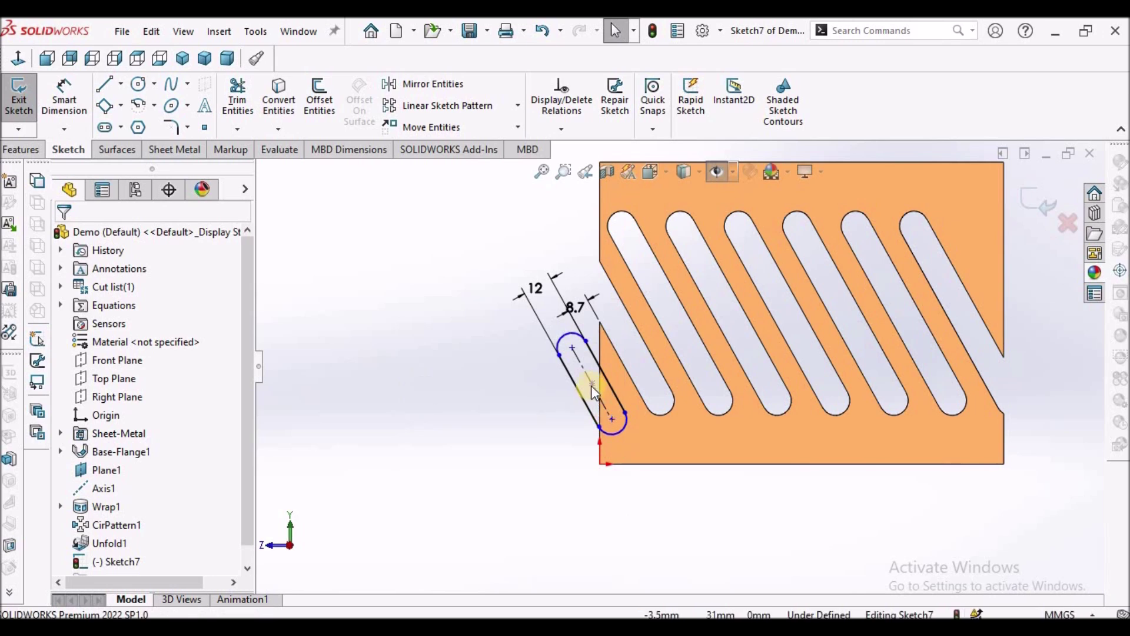
Shorten the sketched slot by moving its lower end upward along the slot's axis.
click(575, 358)
drag(576, 360, 587, 381)
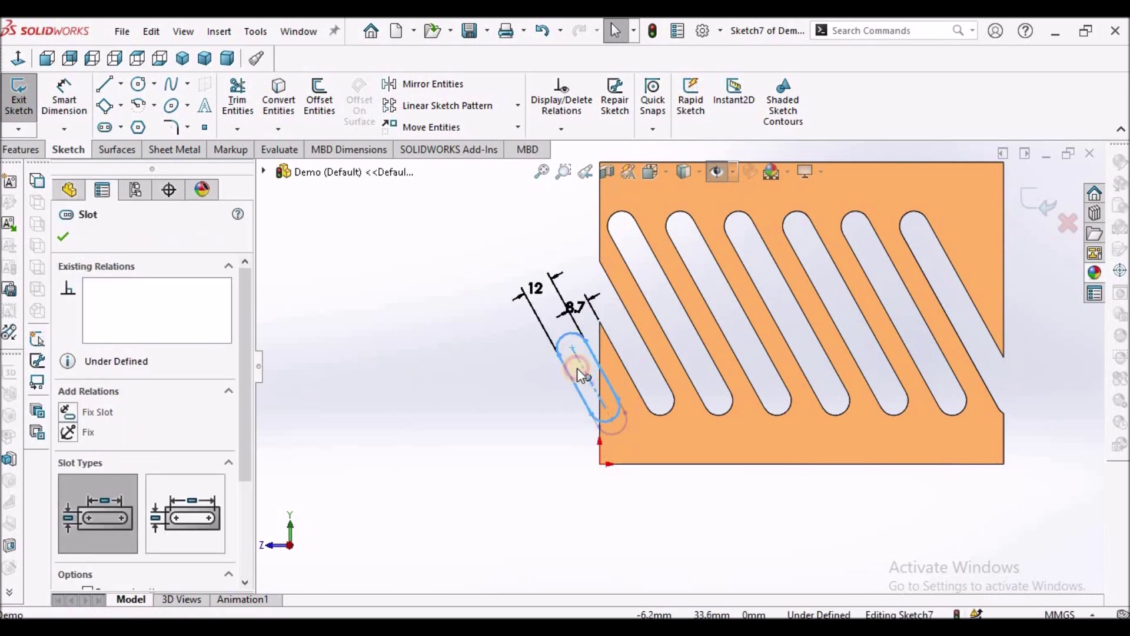
click(518, 433)
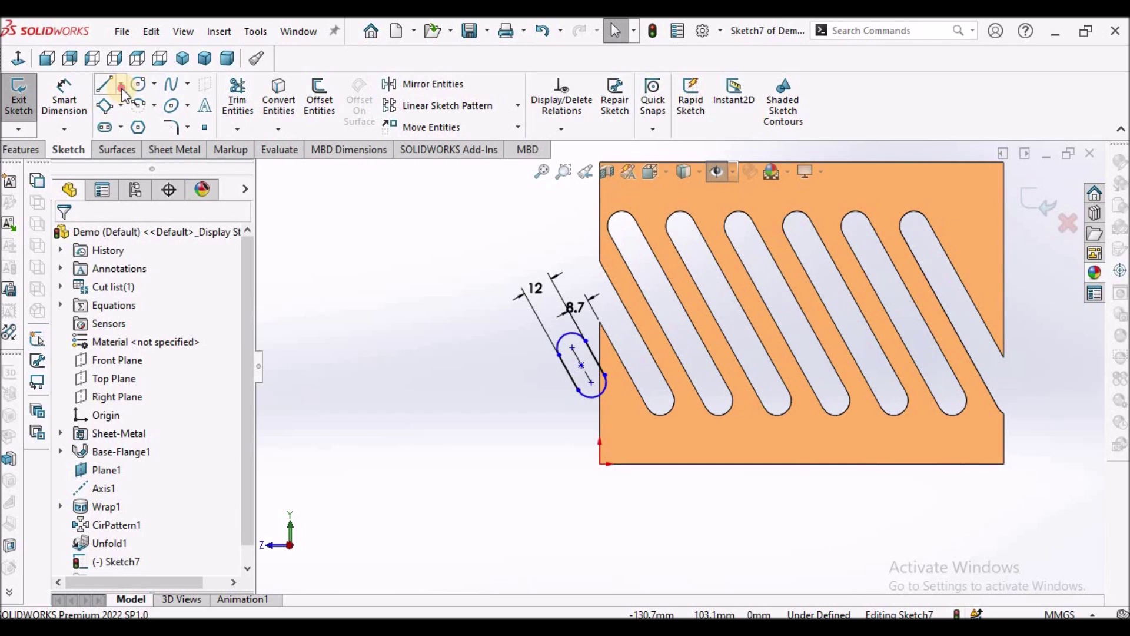
Sketch a construction line about 64 mm long from the neighbouring full slot's lower arc past the gap edge, and make it horizontal.
click(120, 84)
click(138, 122)
scroll(589, 425, down, 2)
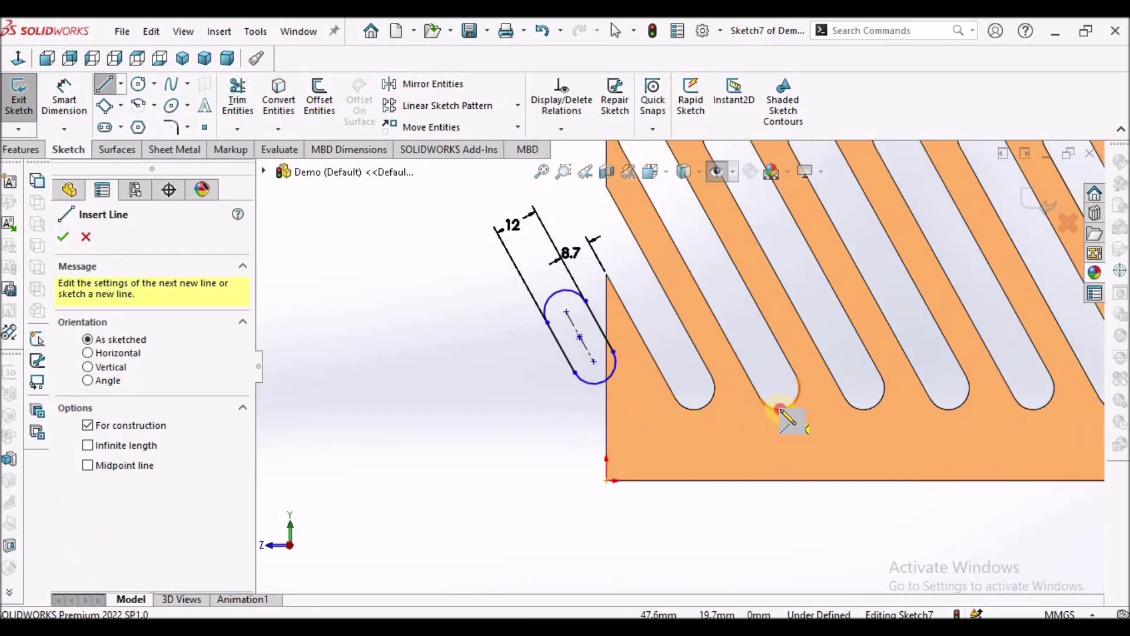
click(780, 409)
click(546, 439)
right_click(435, 384)
click(446, 376)
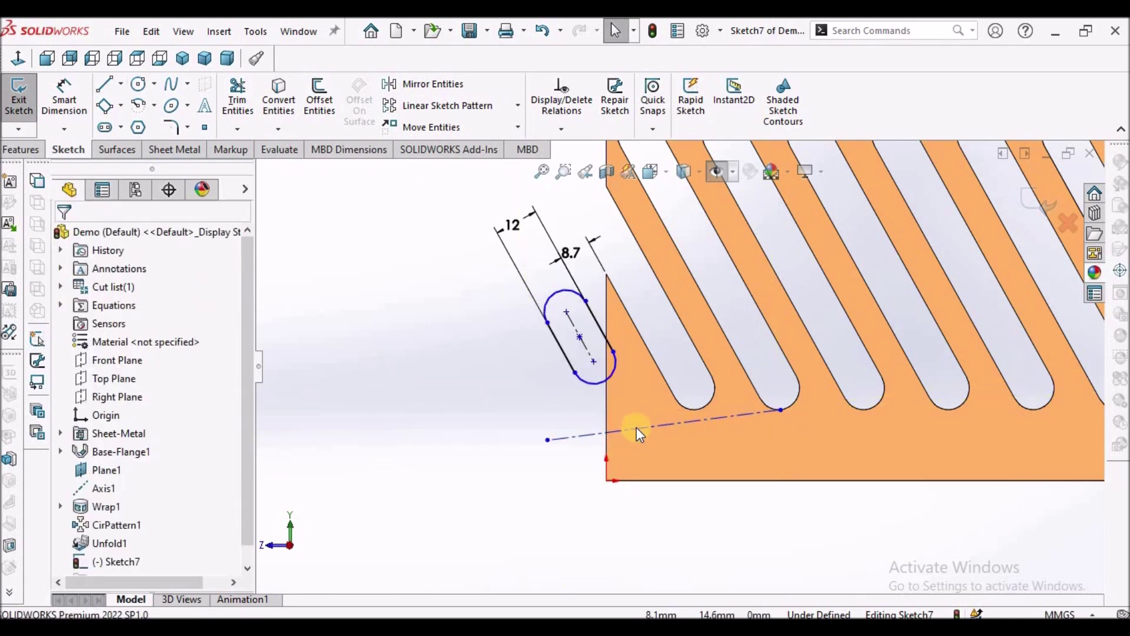
click(637, 428)
click(69, 416)
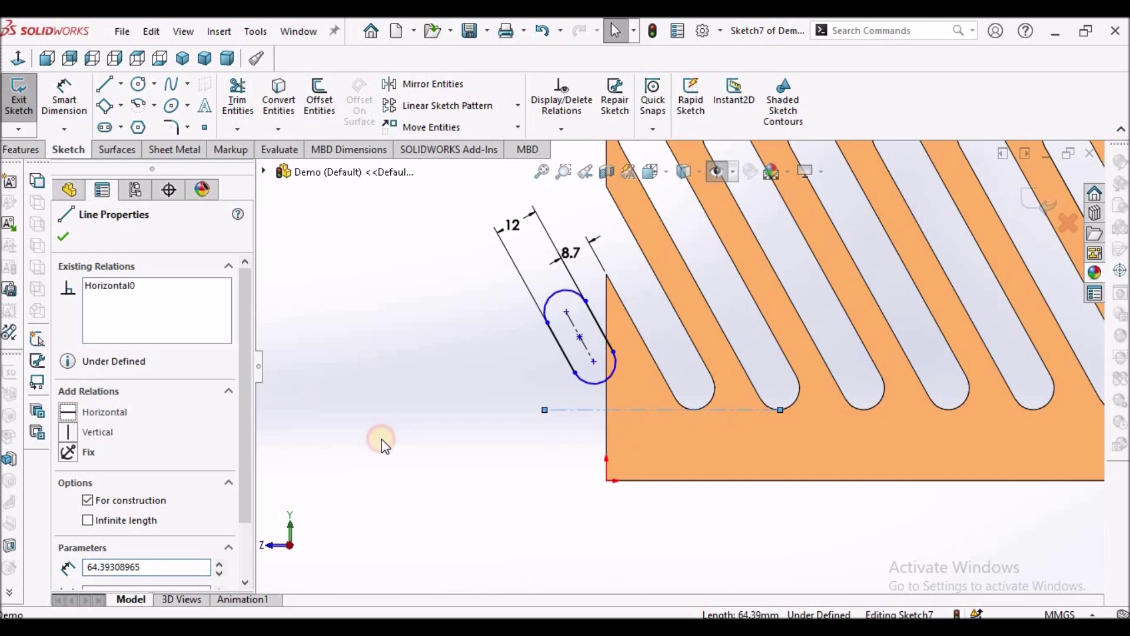
click(379, 439)
Try to make the construction line tangent to the open partial slot's lower arc, then delete that relation.
scroll(703, 409, down, 3)
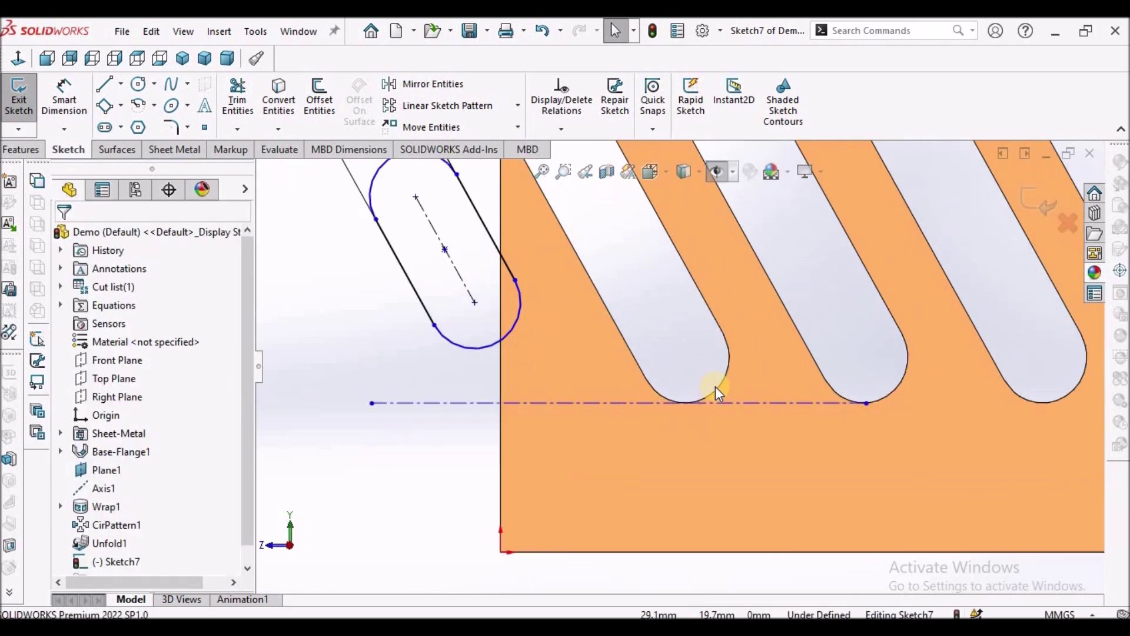
click(719, 389)
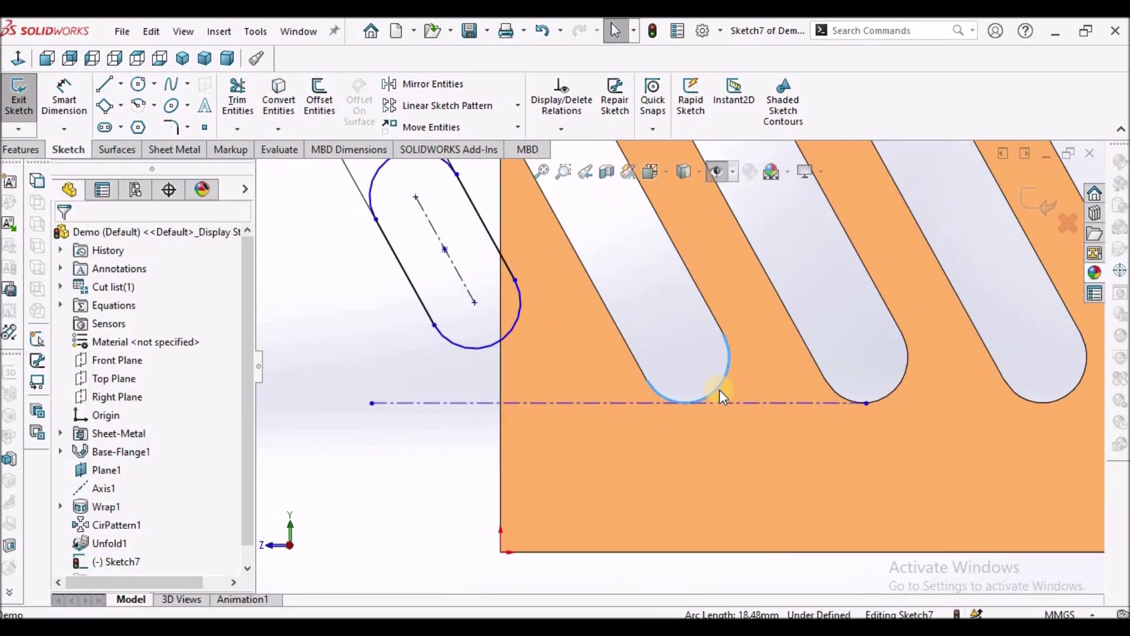
ctrl+click(637, 403)
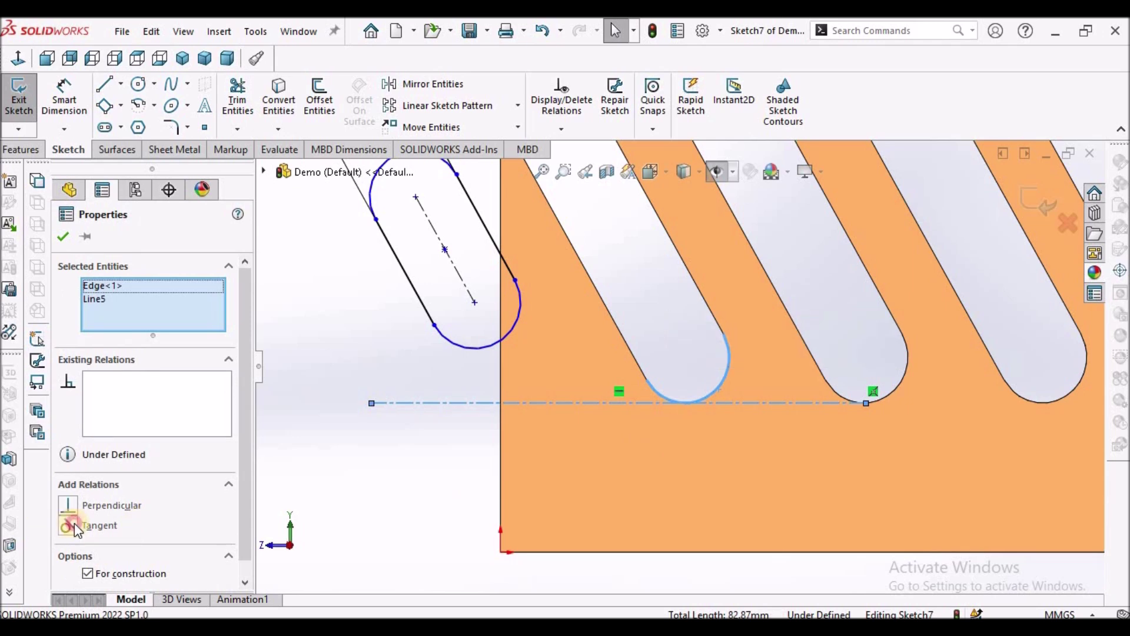
click(68, 523)
right_click(134, 387)
click(200, 396)
click(65, 238)
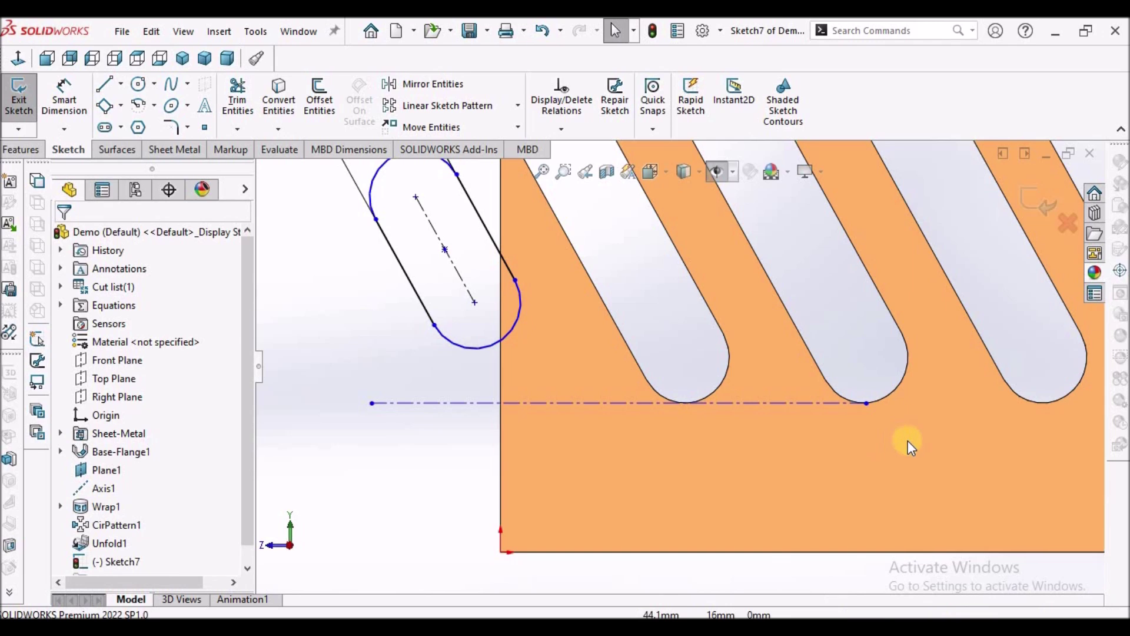
Delete the coincident relation from the construction line's endpoint on the full slot's lower arc.
click(866, 403)
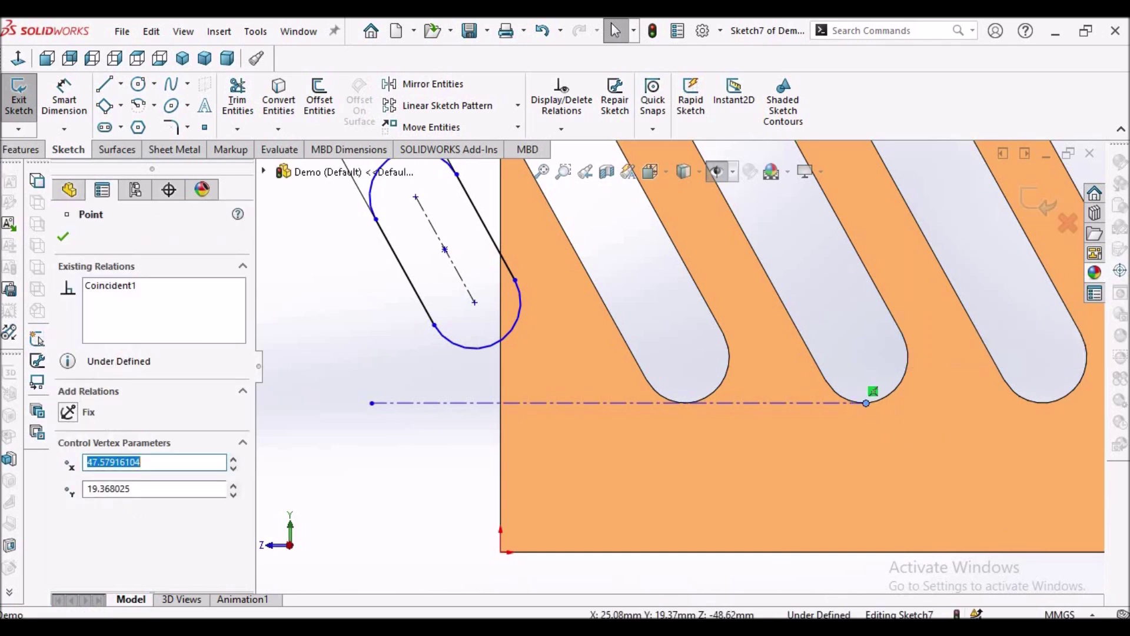
right_click(144, 305)
click(198, 317)
click(365, 325)
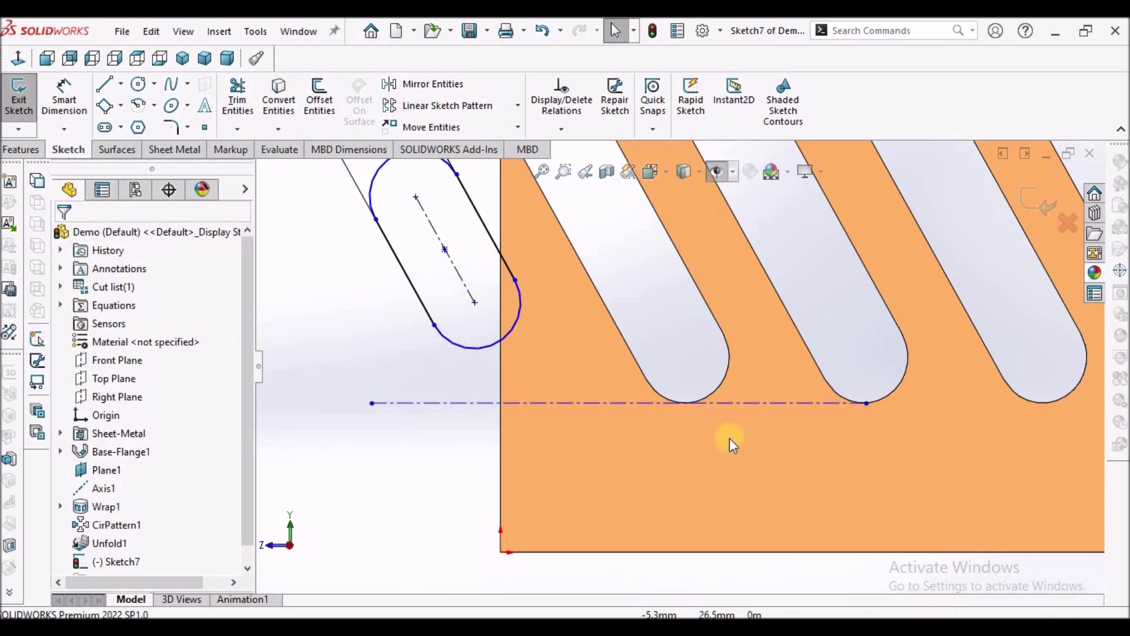
Make the construction line tangent to the lower arc of the open partial slot.
click(661, 394)
ctrl+click(660, 394)
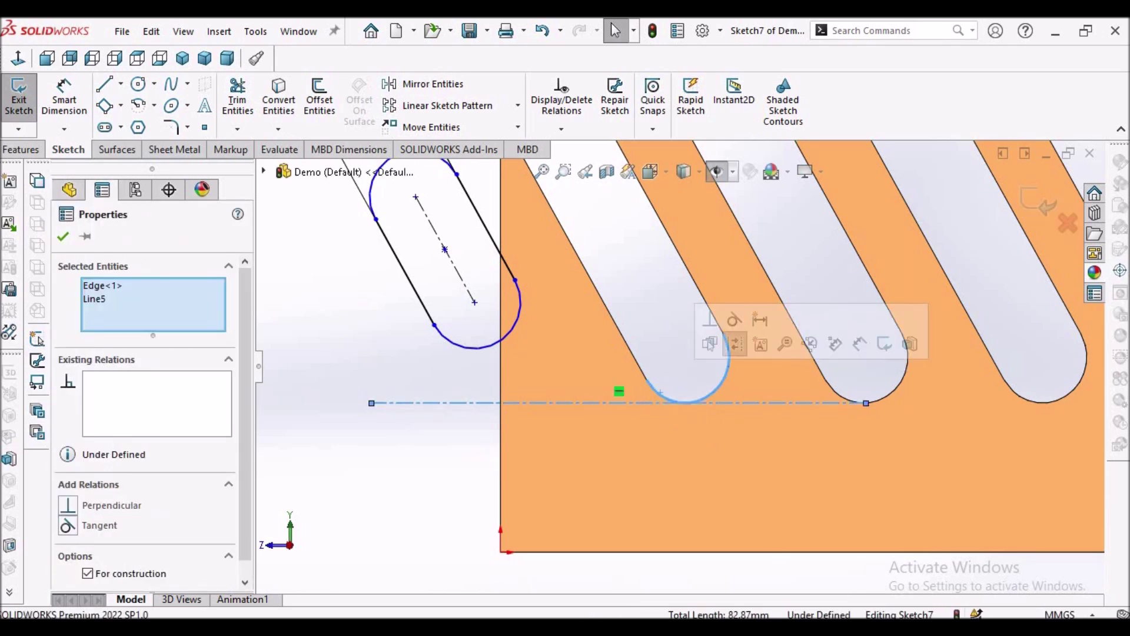
click(68, 524)
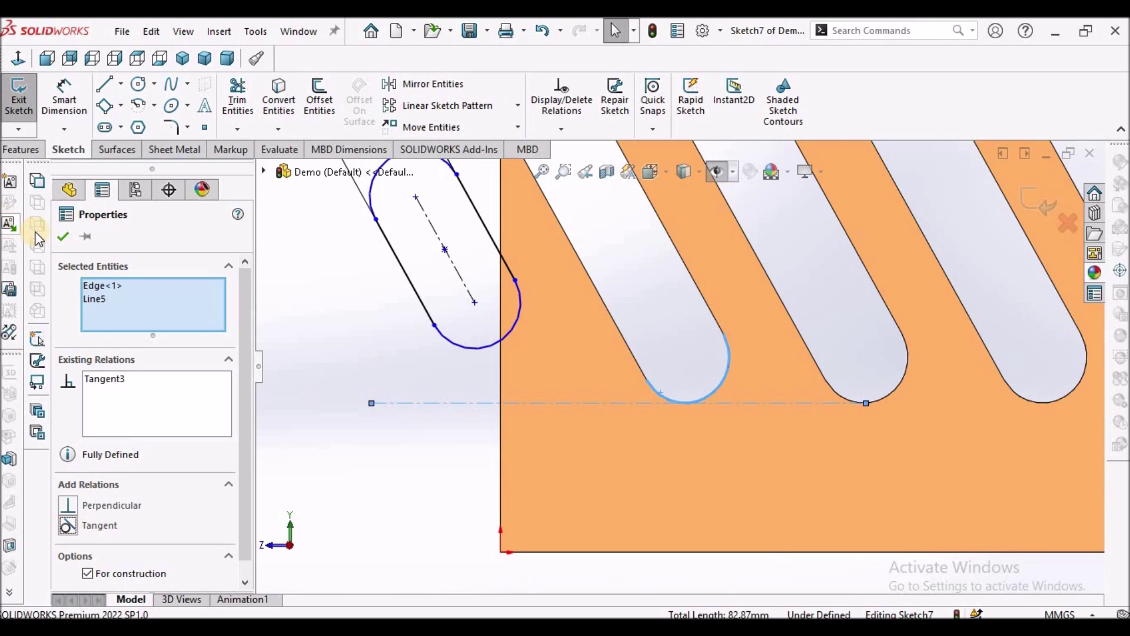
click(61, 236)
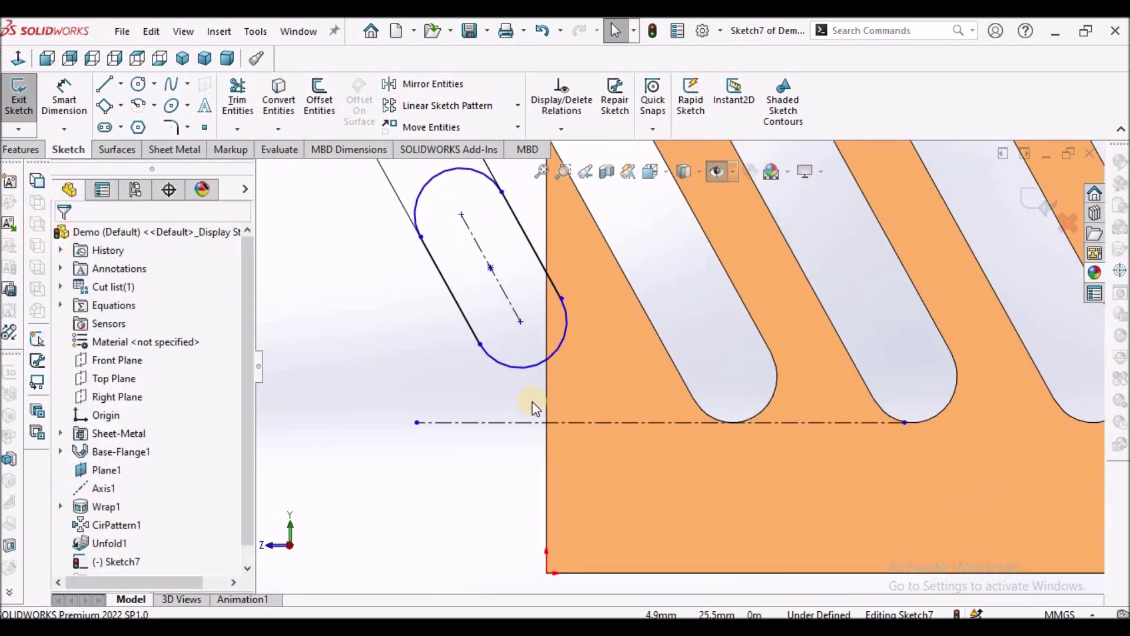
Make the sketched slot's lower arc tangent to the horizontal construction line.
click(503, 422)
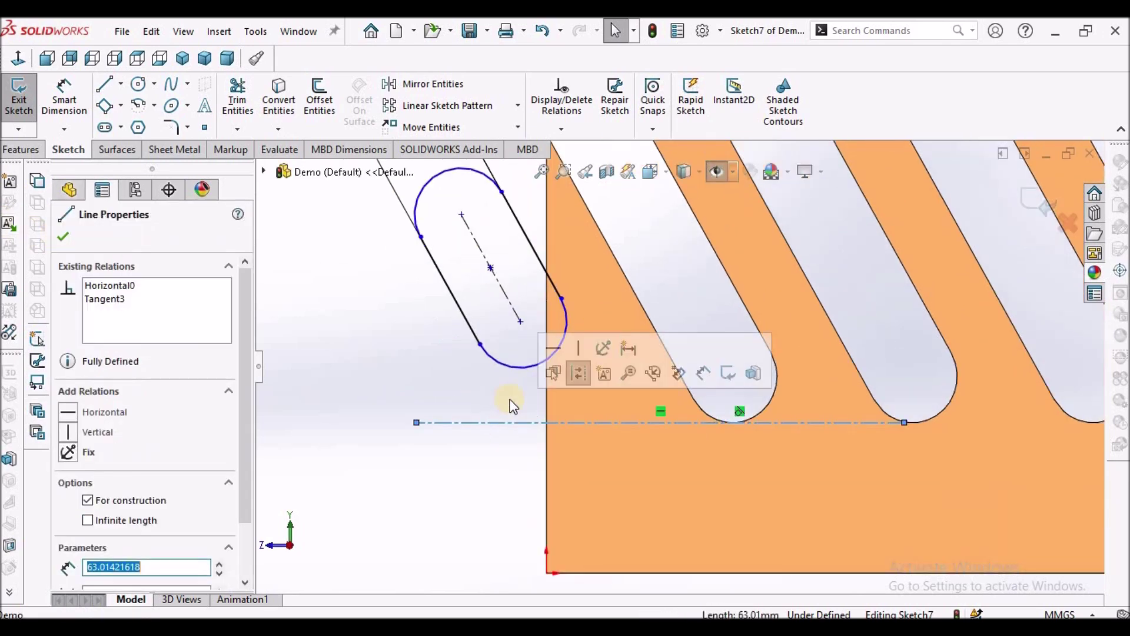
ctrl+click(517, 368)
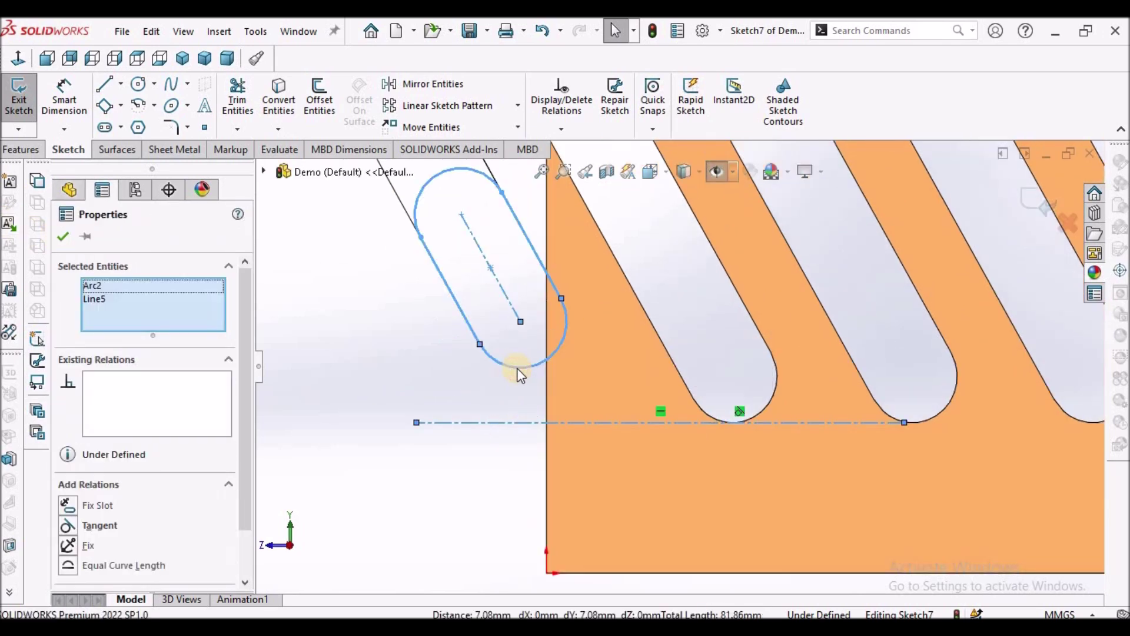
click(68, 527)
click(64, 238)
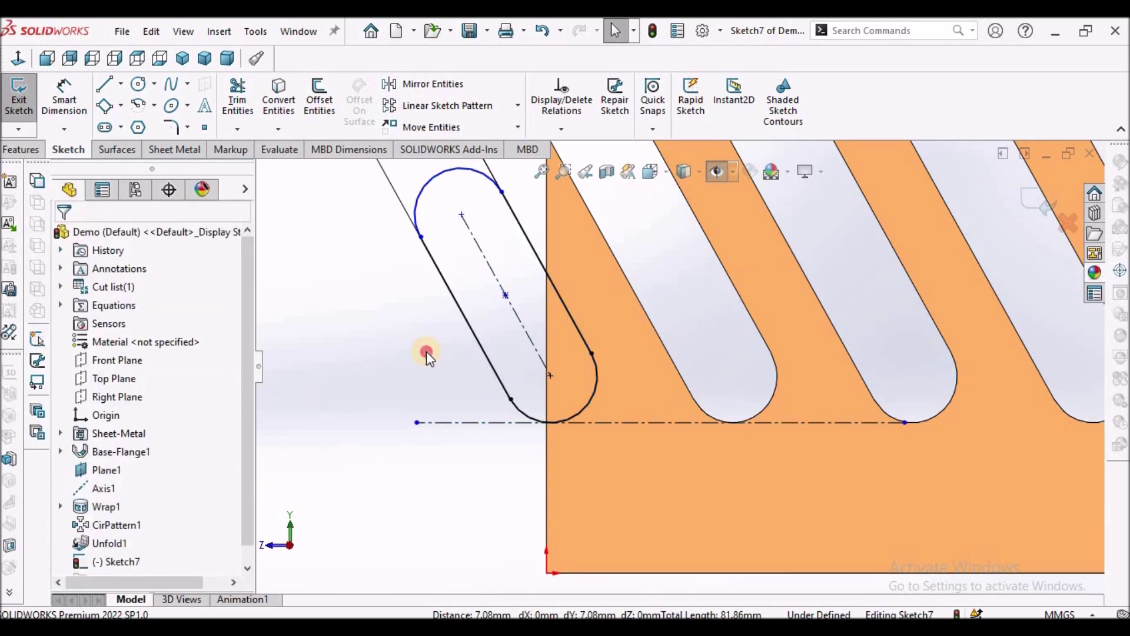
Dimension the sketched slot's centre point 35 mm above the sheet's lower edge.
scroll(695, 347, up, 3)
click(64, 97)
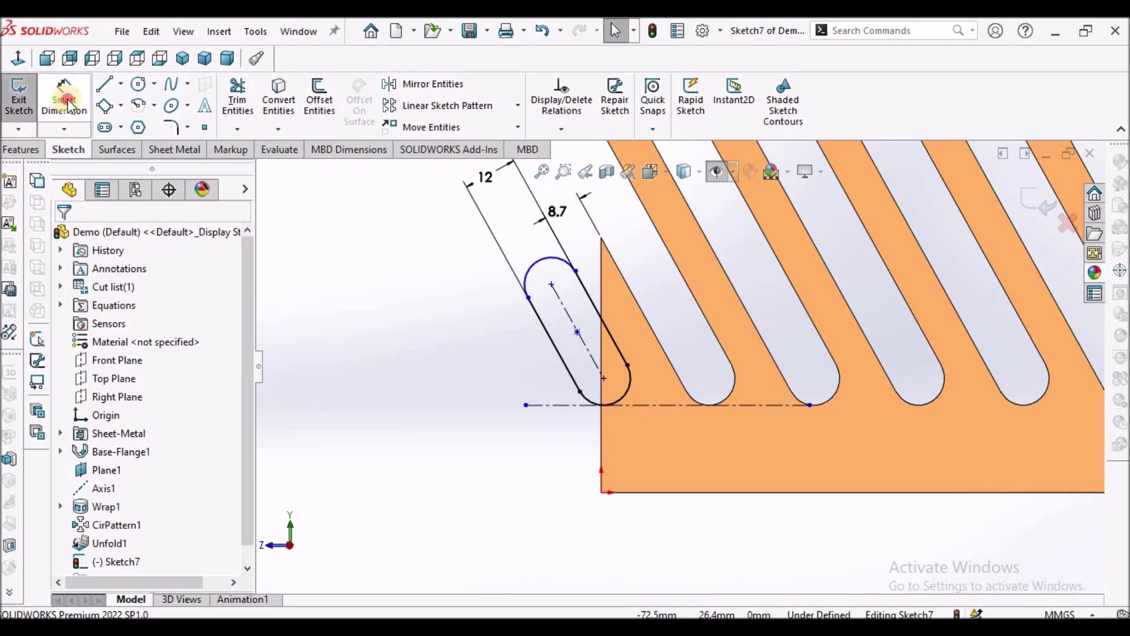
click(678, 492)
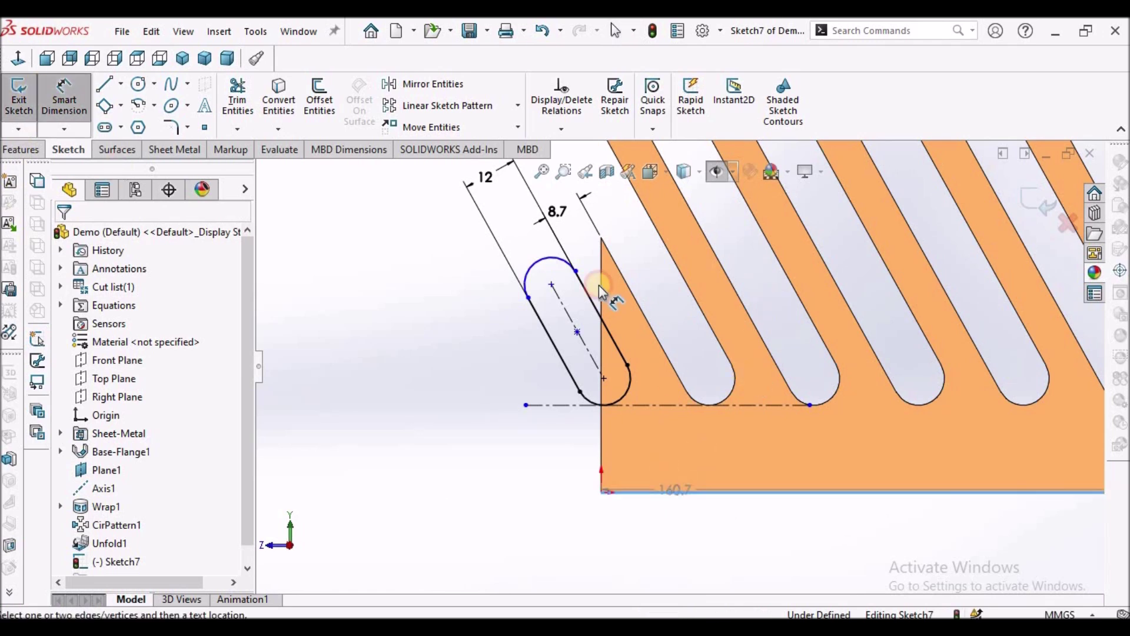
click(575, 330)
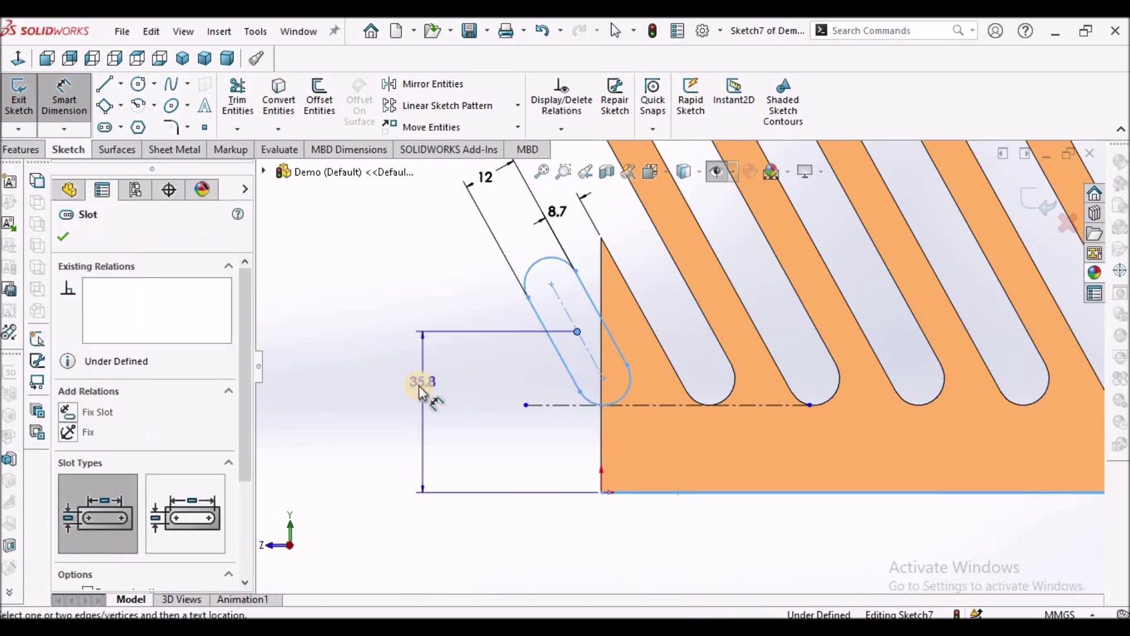
click(417, 387)
text(35)
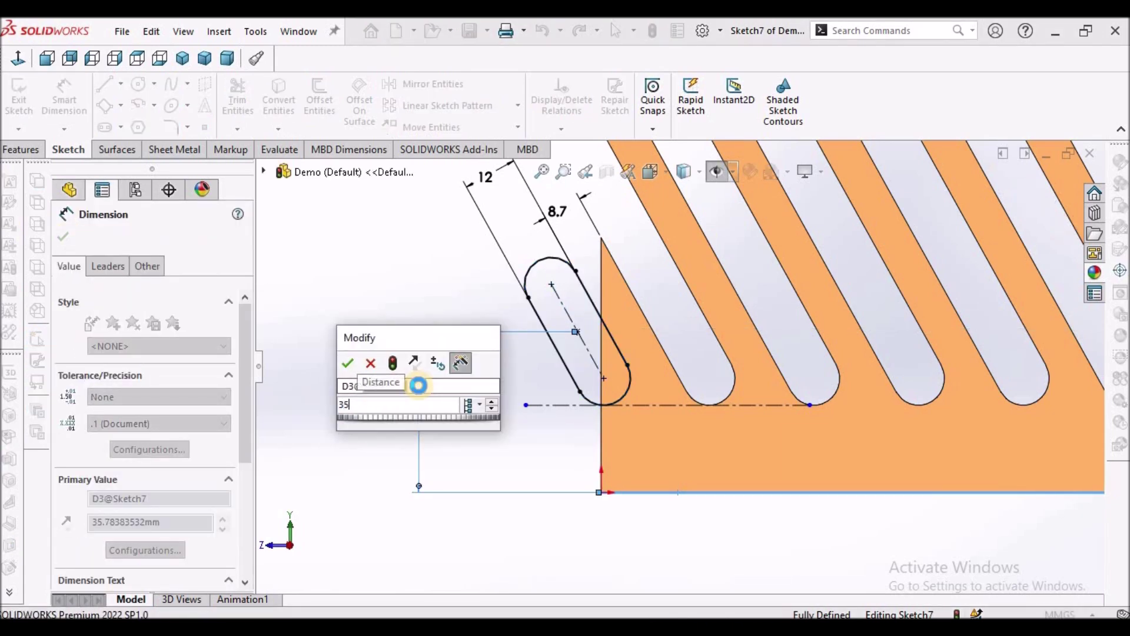
key(Return)
right_click(376, 305)
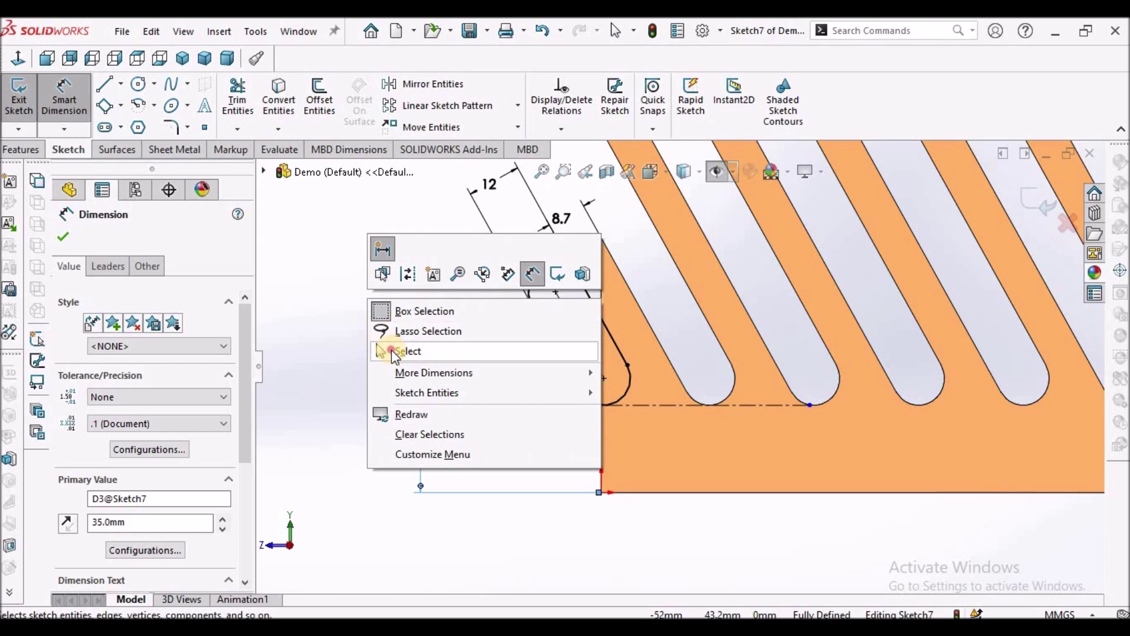
click(391, 350)
scroll(732, 410, up, 5)
scroll(870, 294, down, 5)
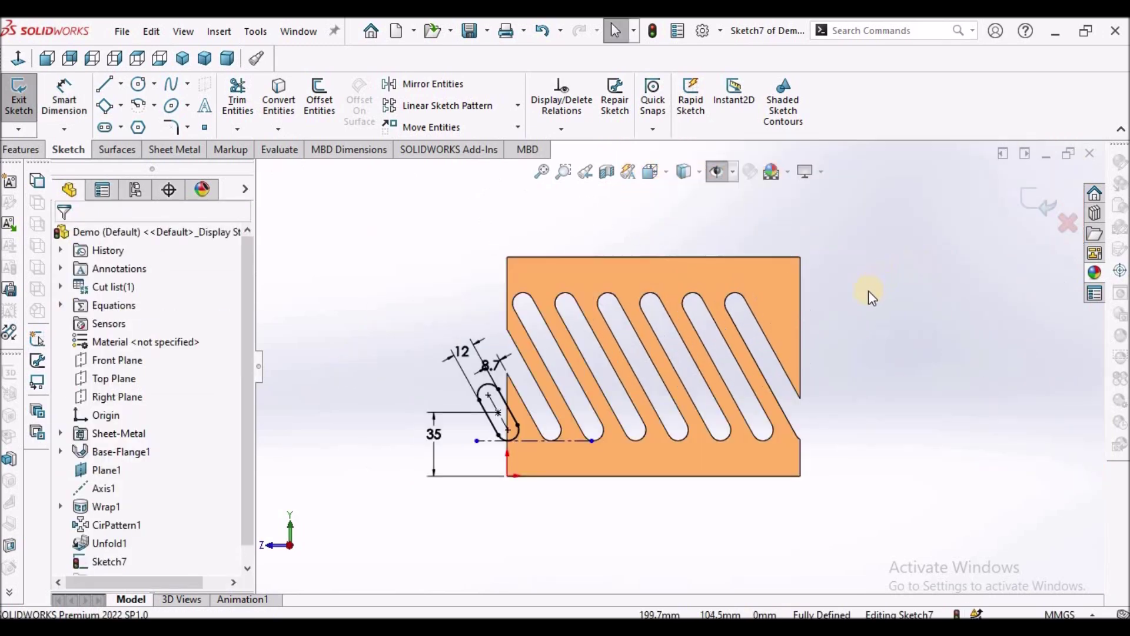
click(121, 128)
click(139, 167)
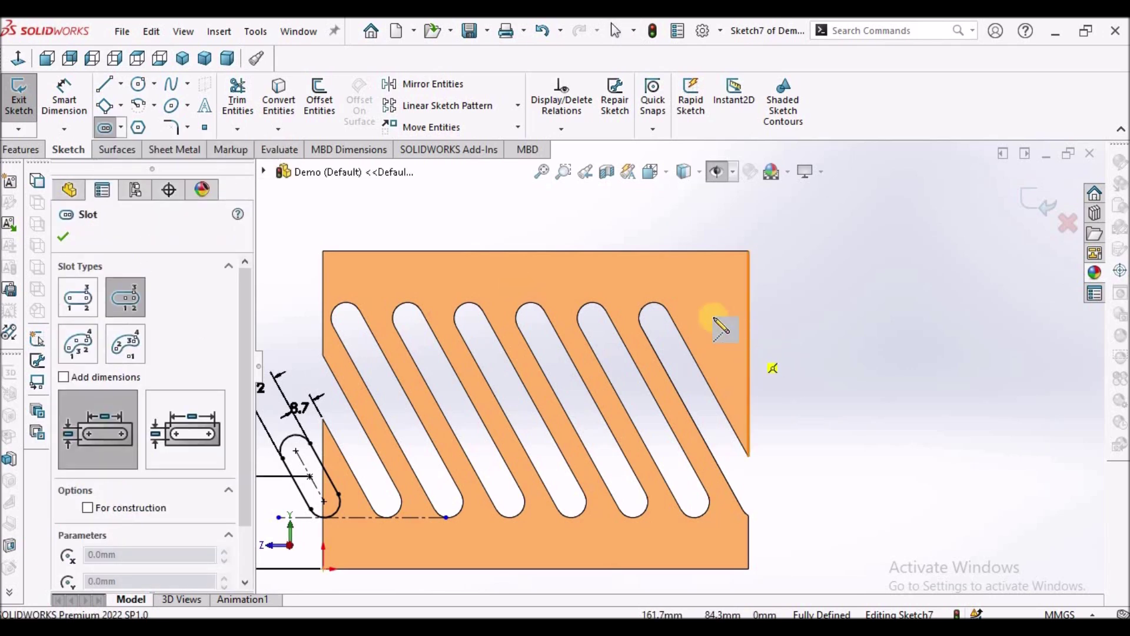
scroll(734, 330, down, 2)
click(701, 303)
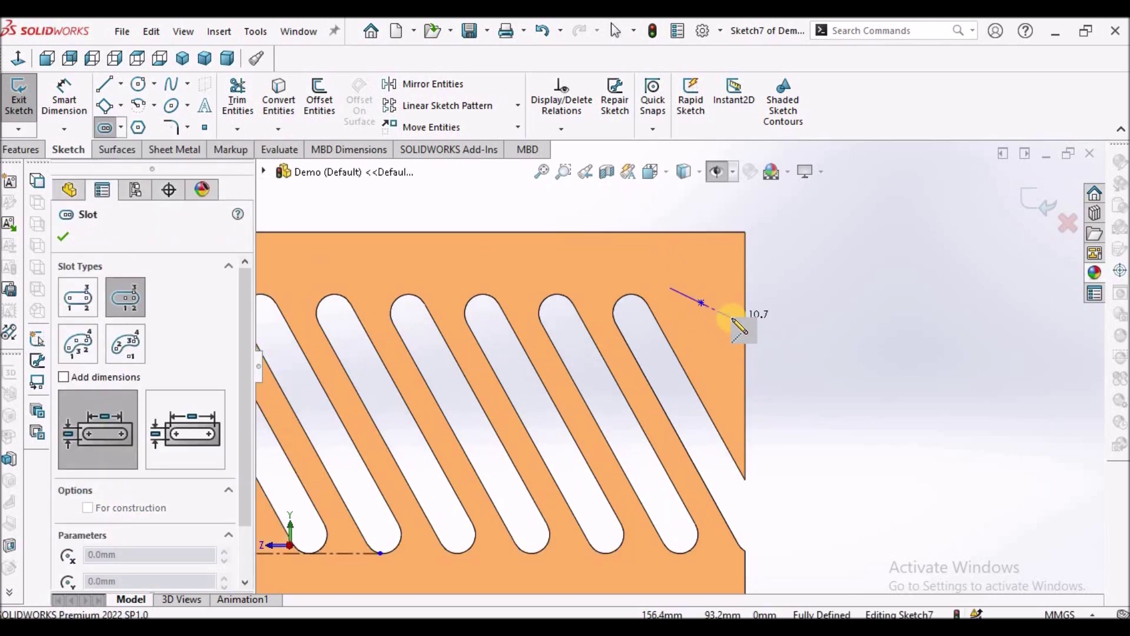
key(Escape)
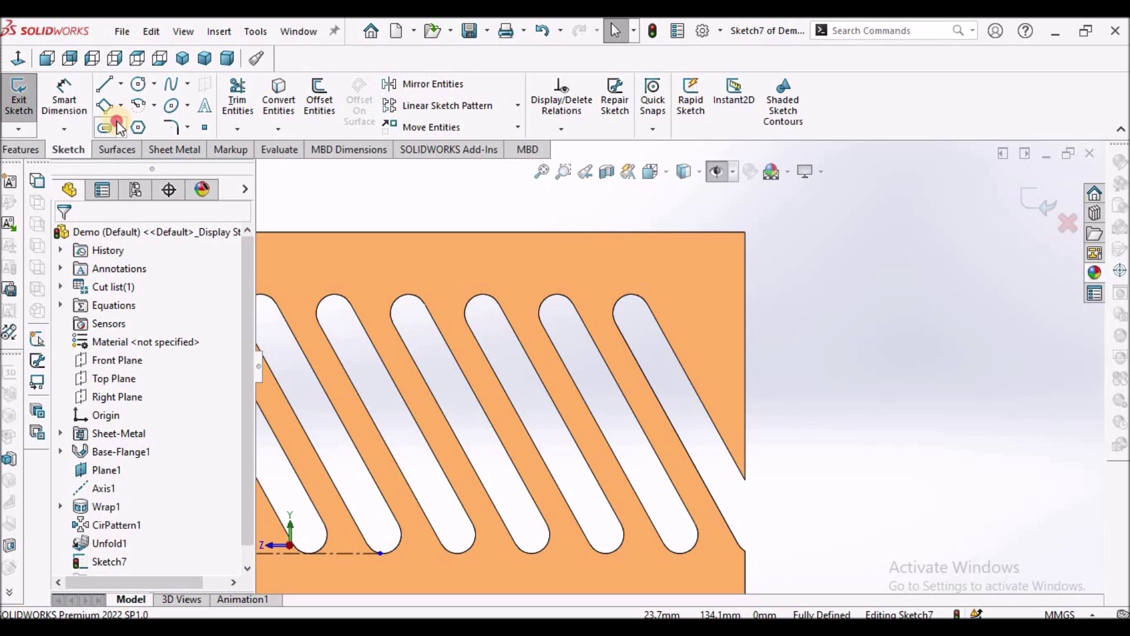
Sketch a slanted straight slot with sides about 34 mm long across the sheet's opposite gap edge, above the partial slot opening there.
click(121, 128)
click(136, 147)
click(708, 311)
click(778, 377)
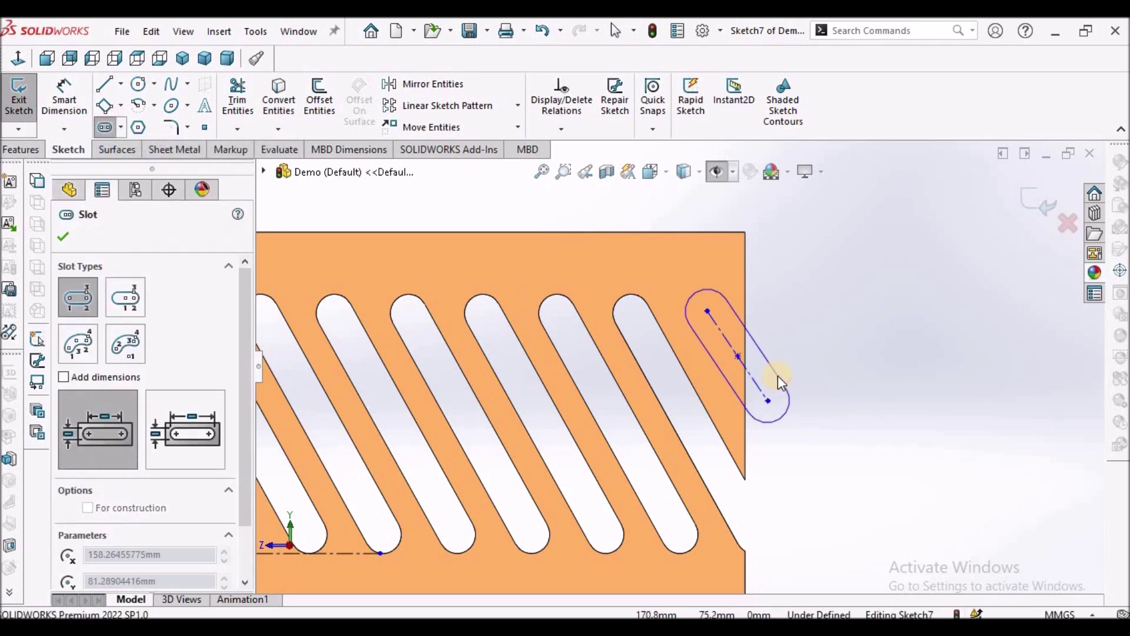
key(Escape)
right_click(836, 295)
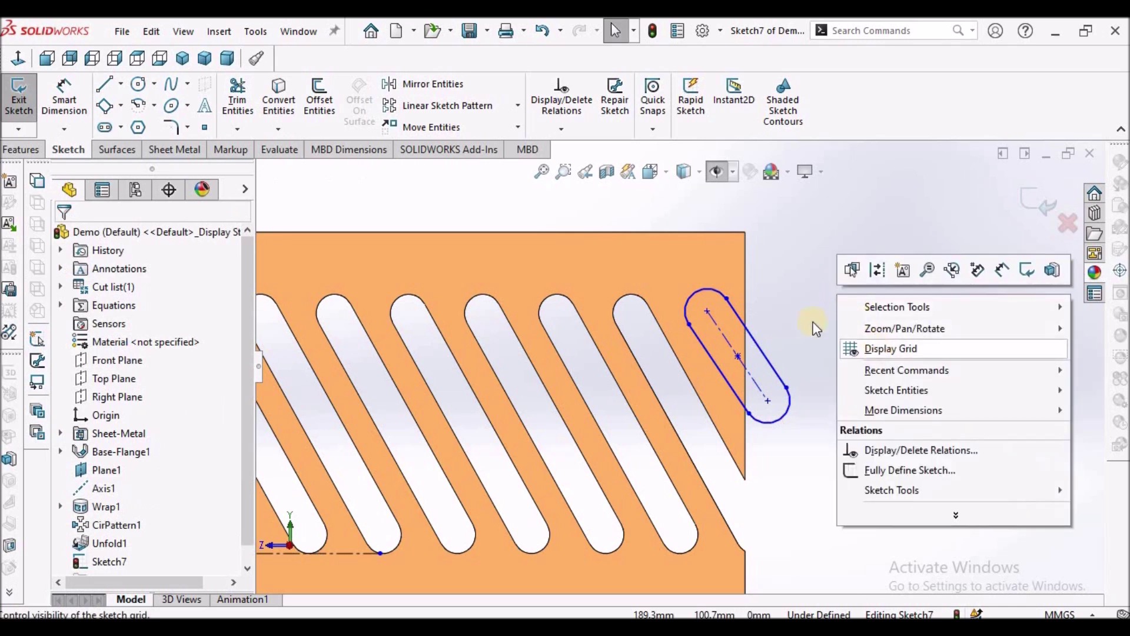
click(767, 351)
click(729, 342)
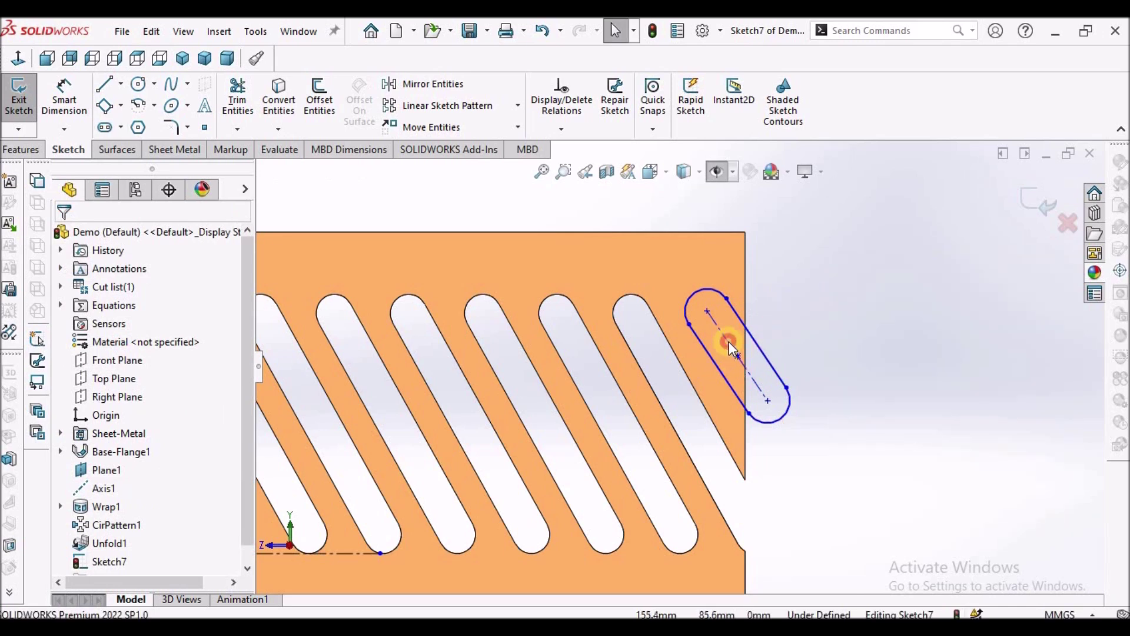
ctrl+click(684, 370)
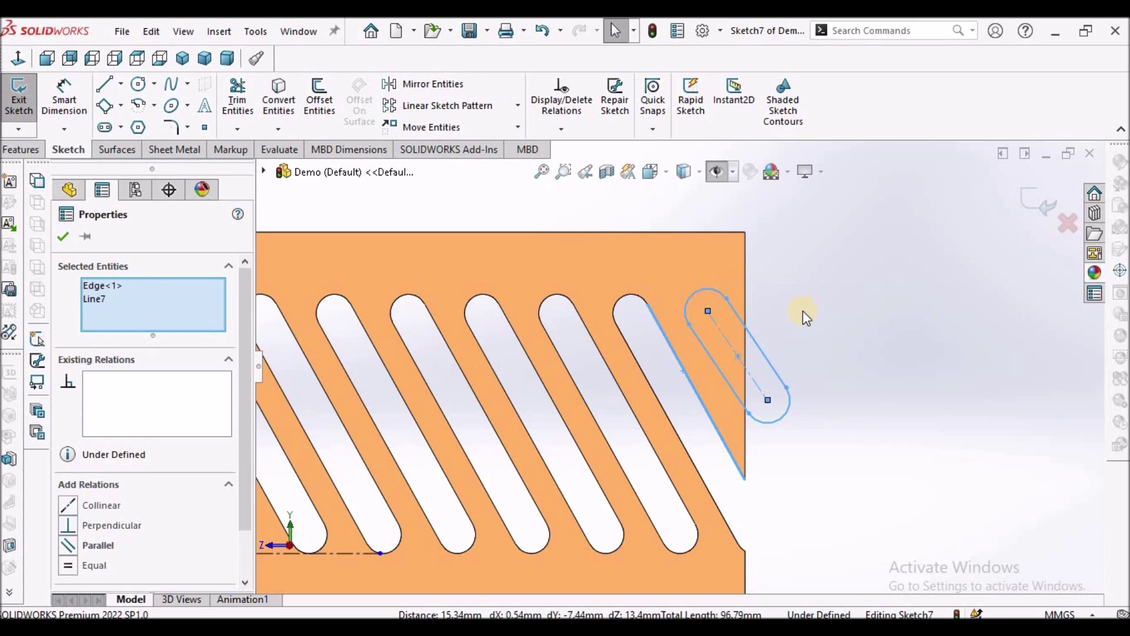
click(802, 313)
Make the second sketched slot's near side parallel to the upper straight edge of the adjacent open partial slot.
click(732, 386)
ctrl+click(701, 398)
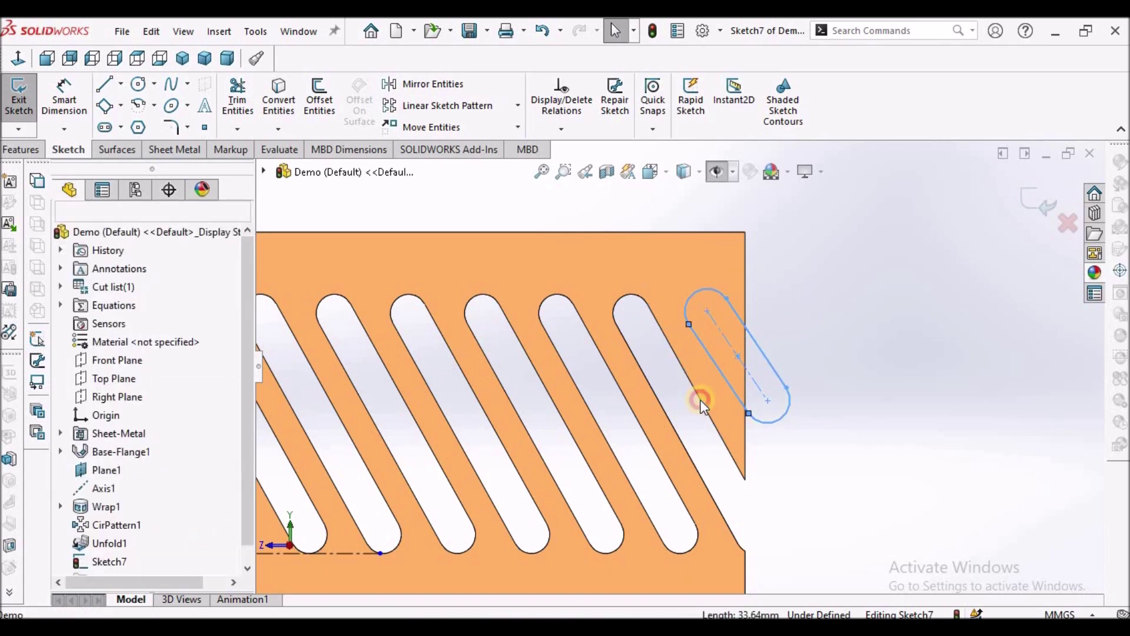
click(56, 544)
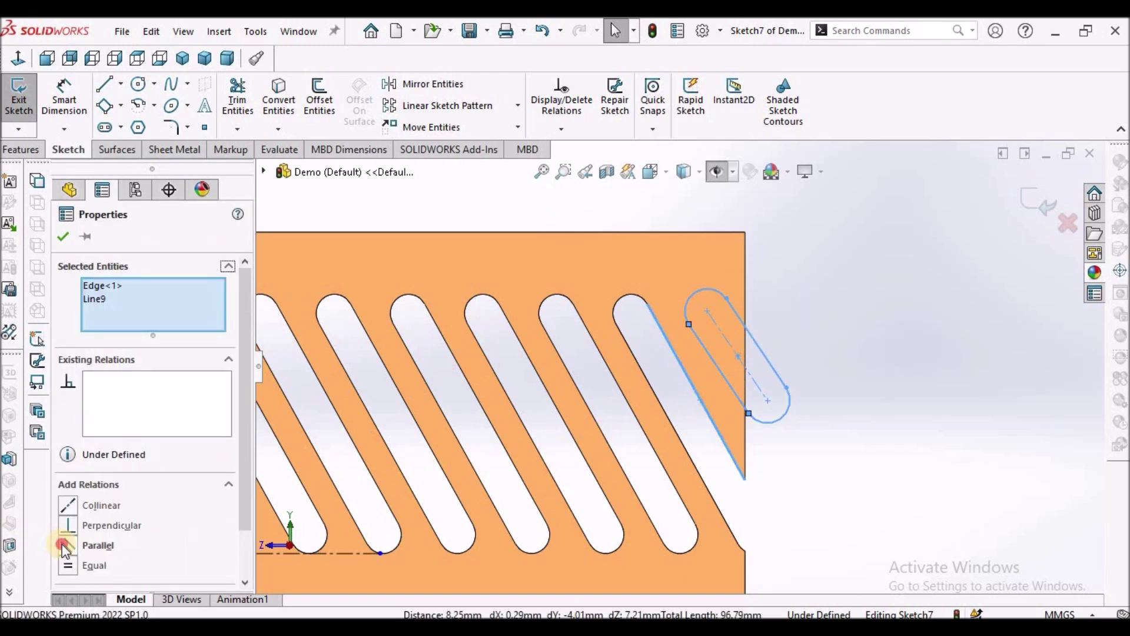
click(553, 266)
Dimension the second sketched slot's near side 8.68 mm from the adjacent open partial slot's upper straight edge.
click(65, 97)
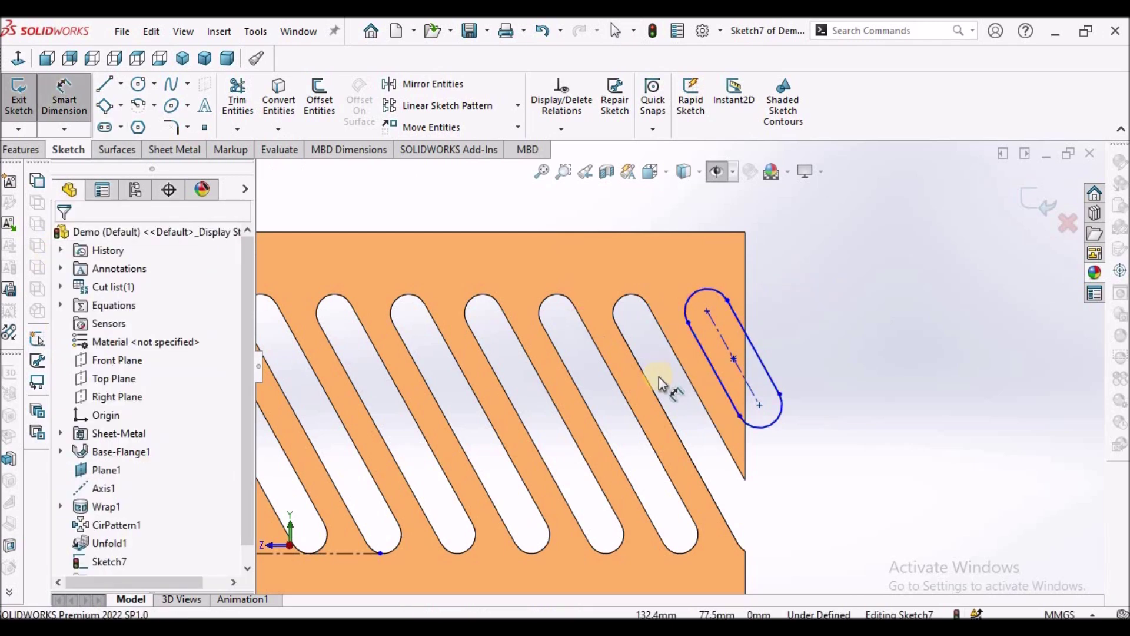
click(693, 389)
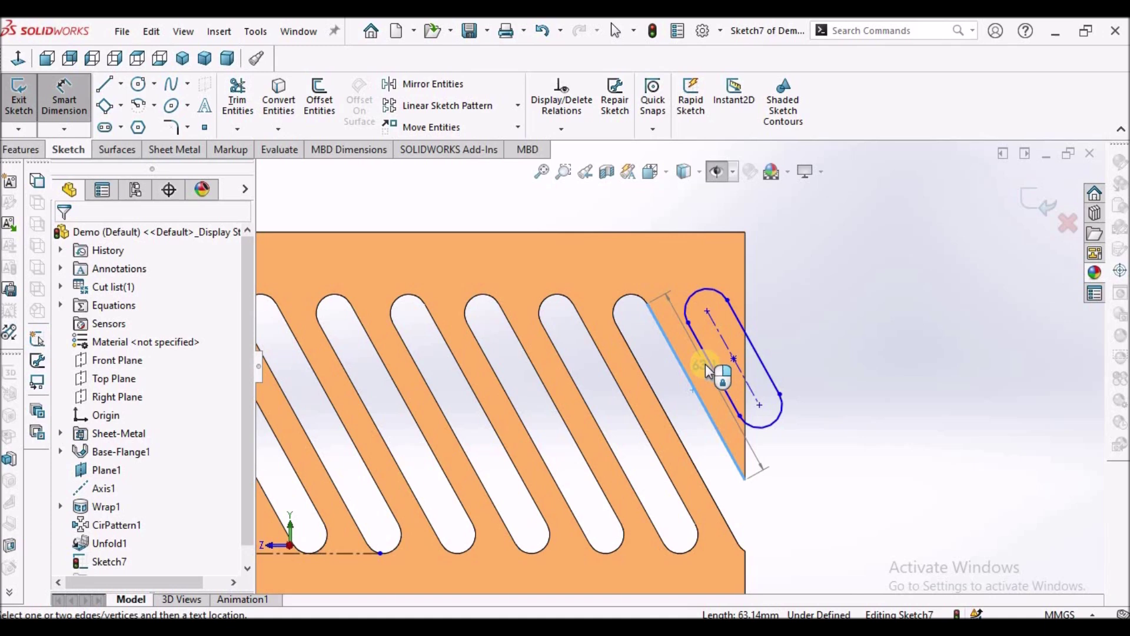
click(710, 360)
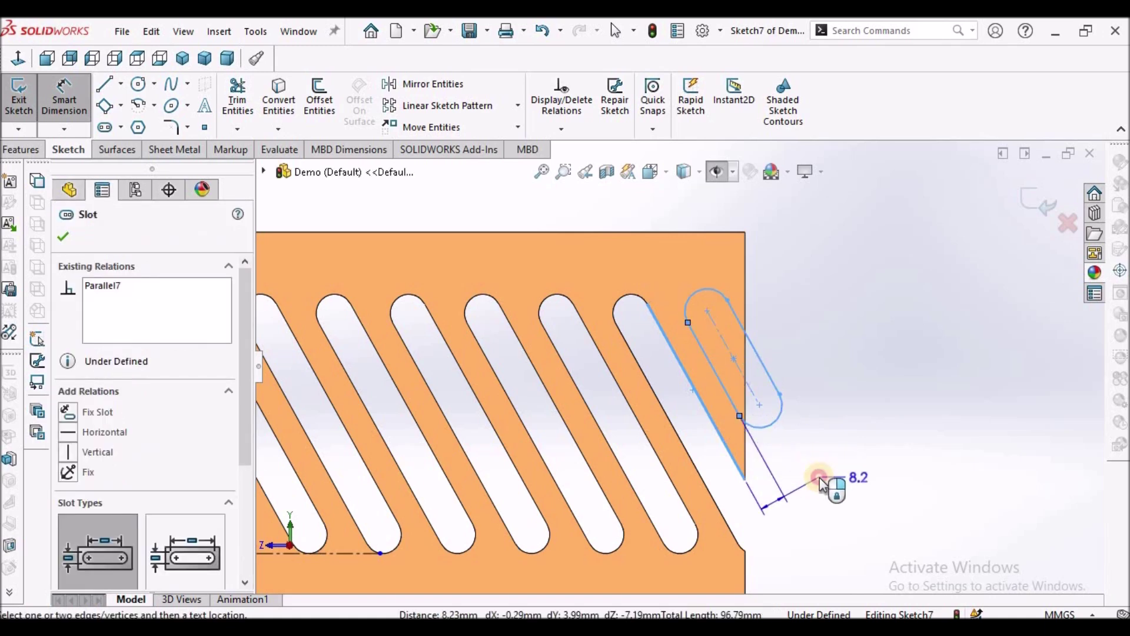
click(821, 482)
text(8.68)
key(Return)
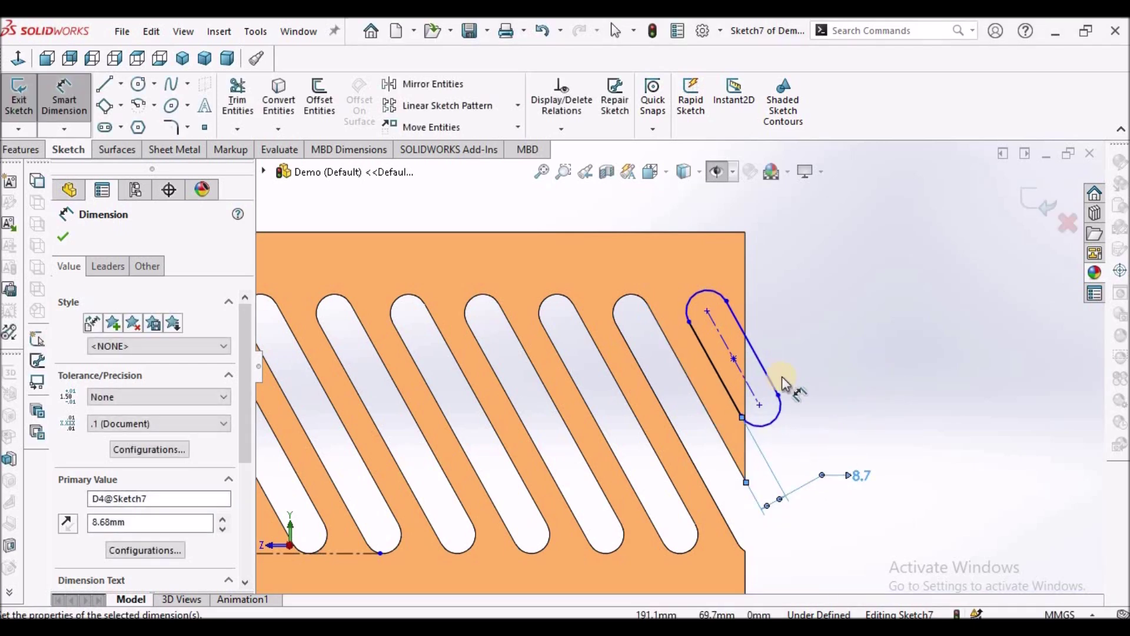
Dimension the width of the second sketched slot between its straight sides as 12 mm.
click(762, 365)
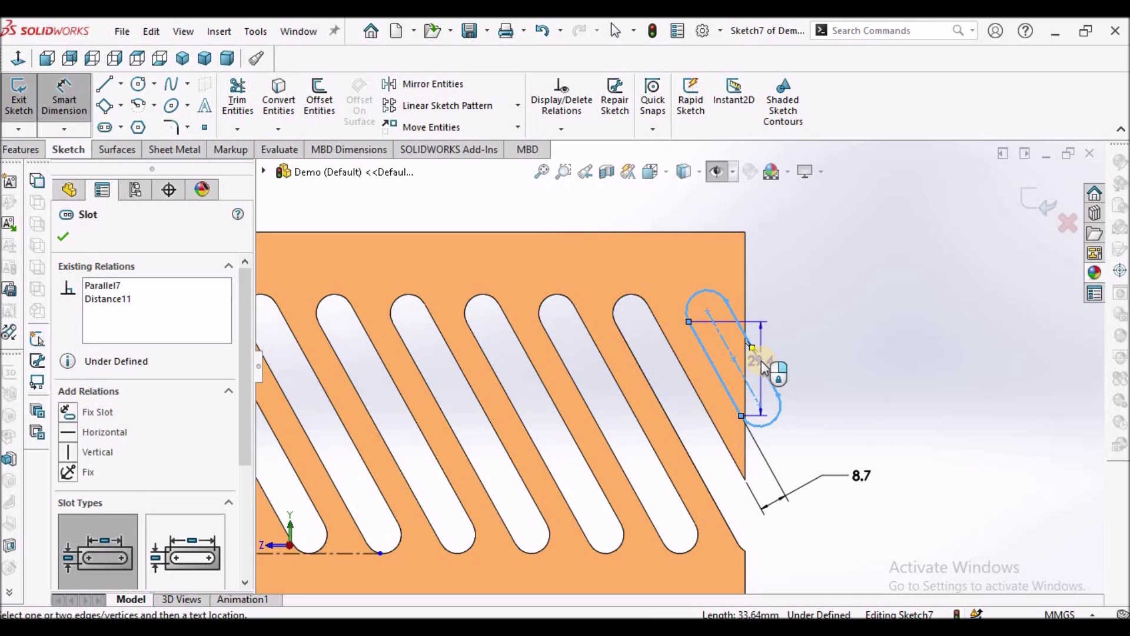
click(761, 361)
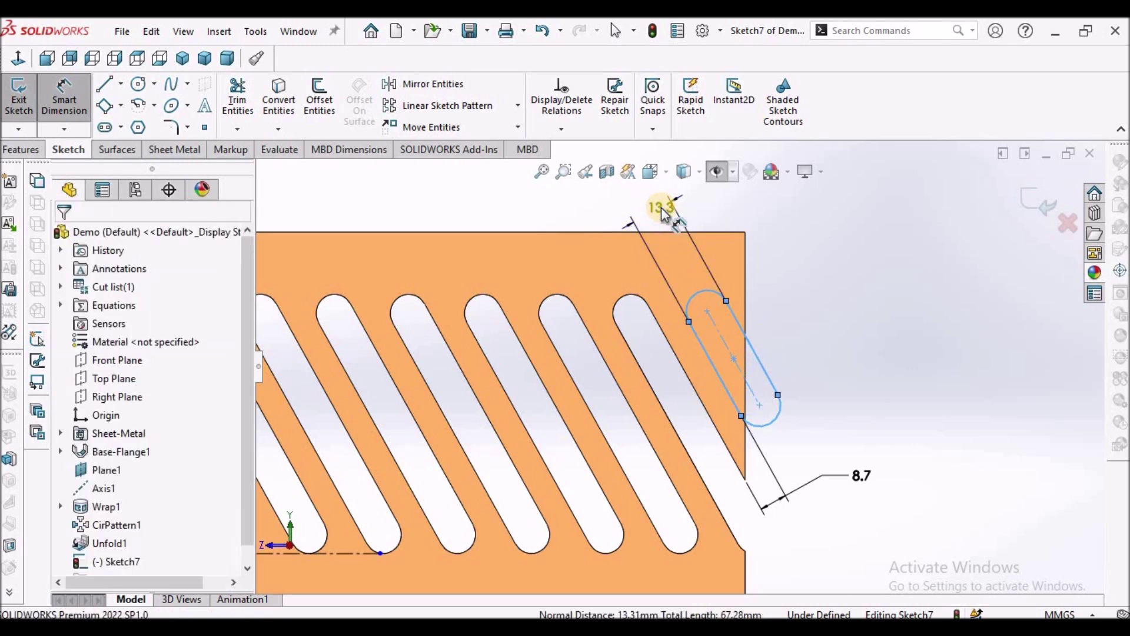
click(662, 210)
text(12)
key(Return)
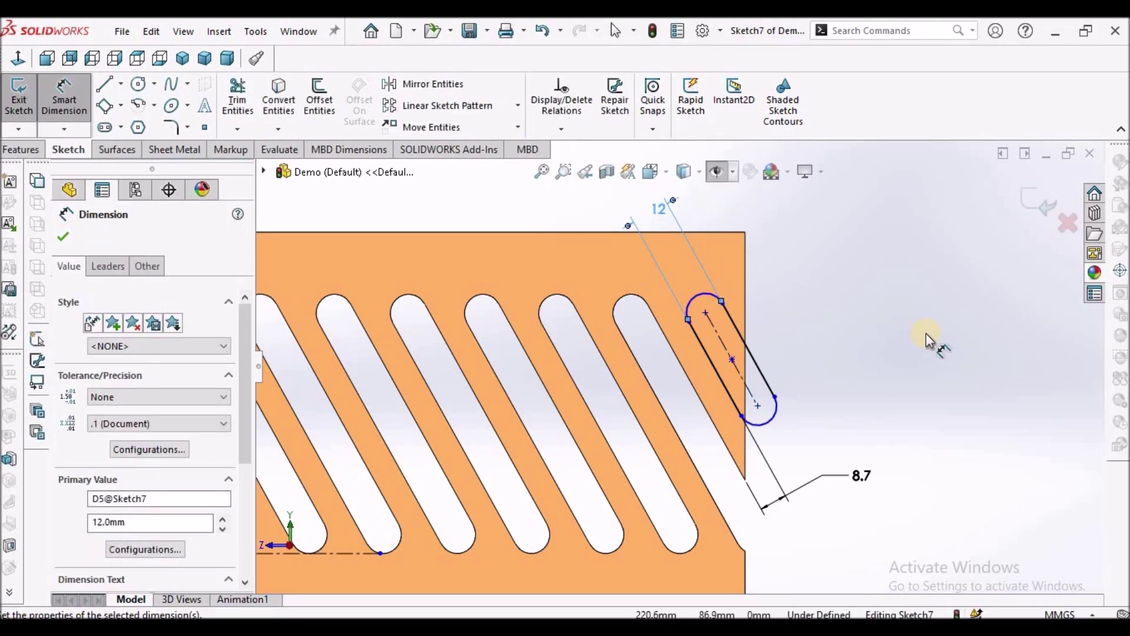
click(910, 329)
key(f)
scroll(730, 382, down, 3)
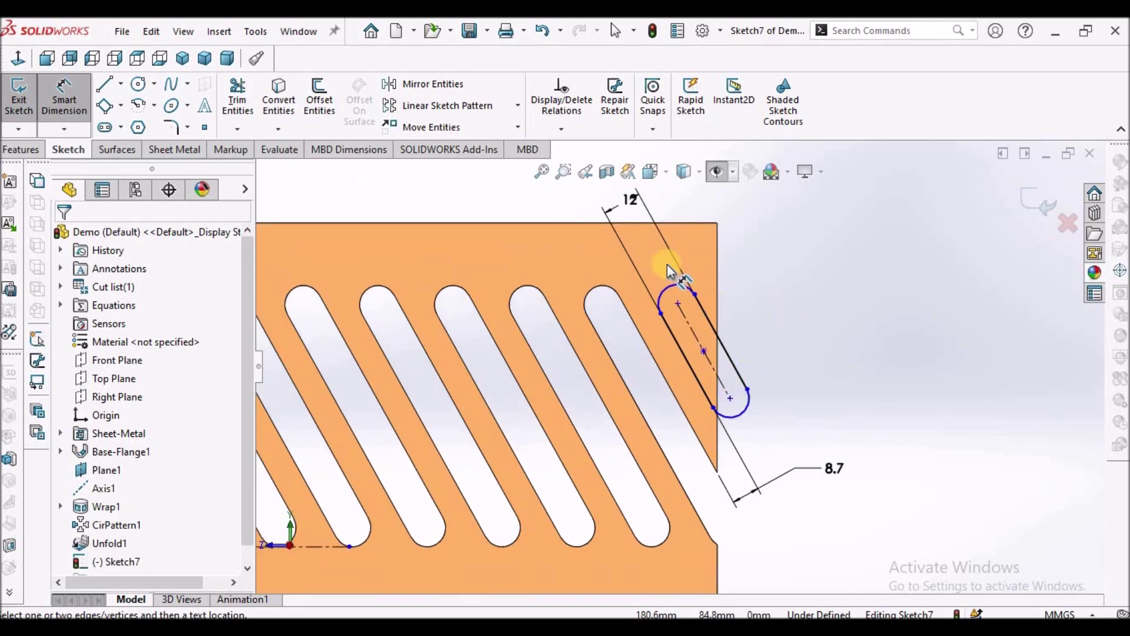
key(z)
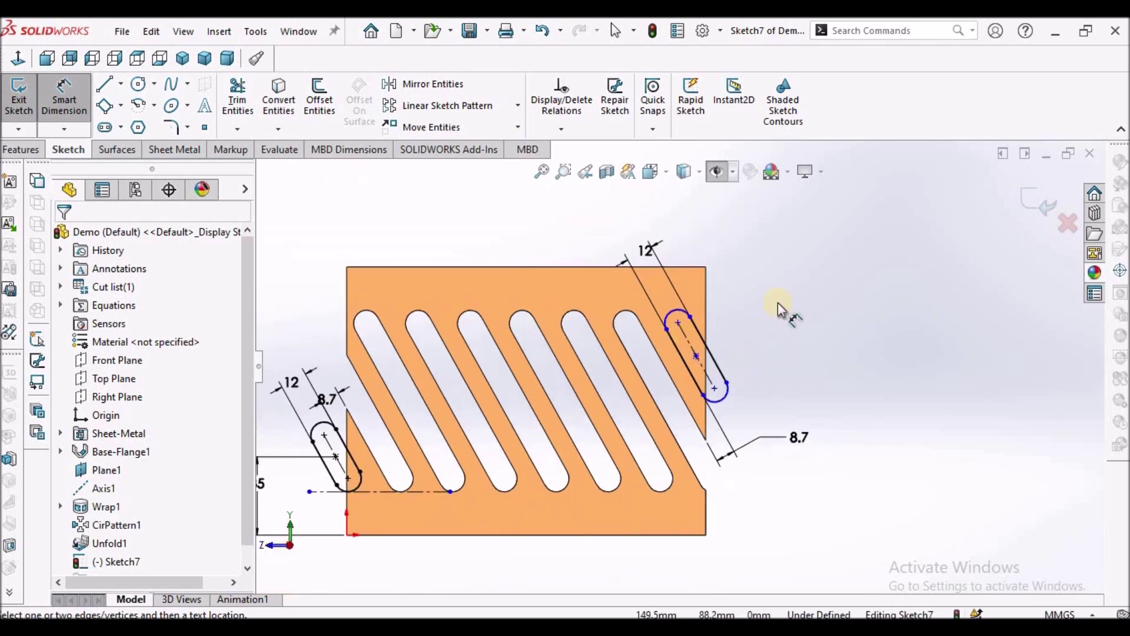
scroll(674, 321, down, 2)
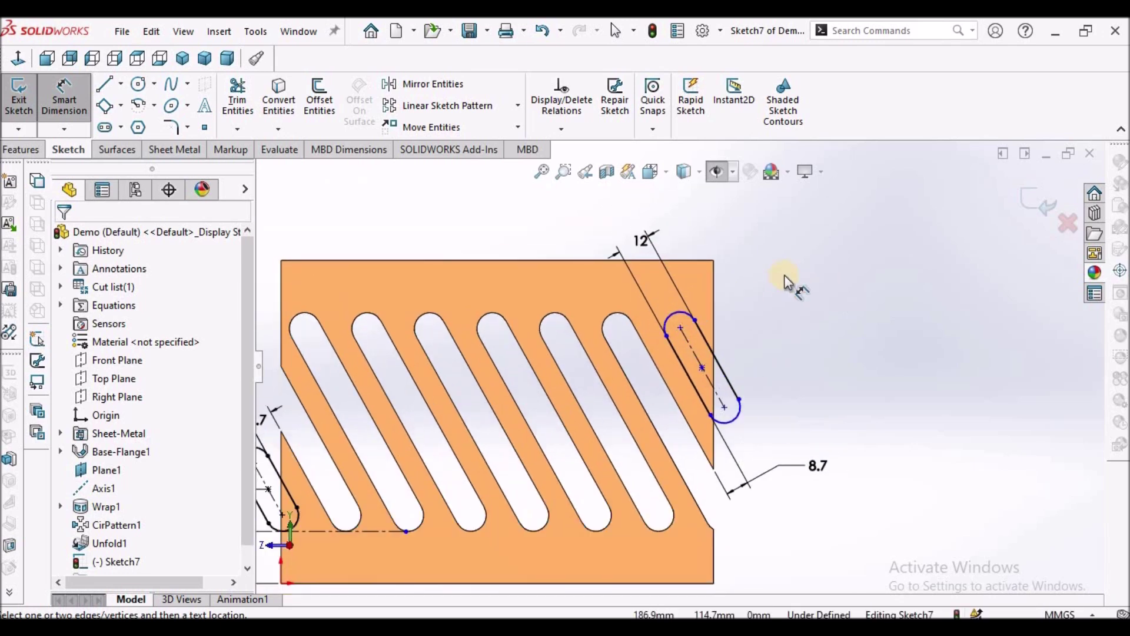
Sketch a horizontal construction line about 44 mm long above the second sketched slot, crossing the sheet's side edge.
key(Escape)
click(120, 84)
click(142, 121)
scroll(628, 306, down, 2)
click(625, 297)
click(796, 298)
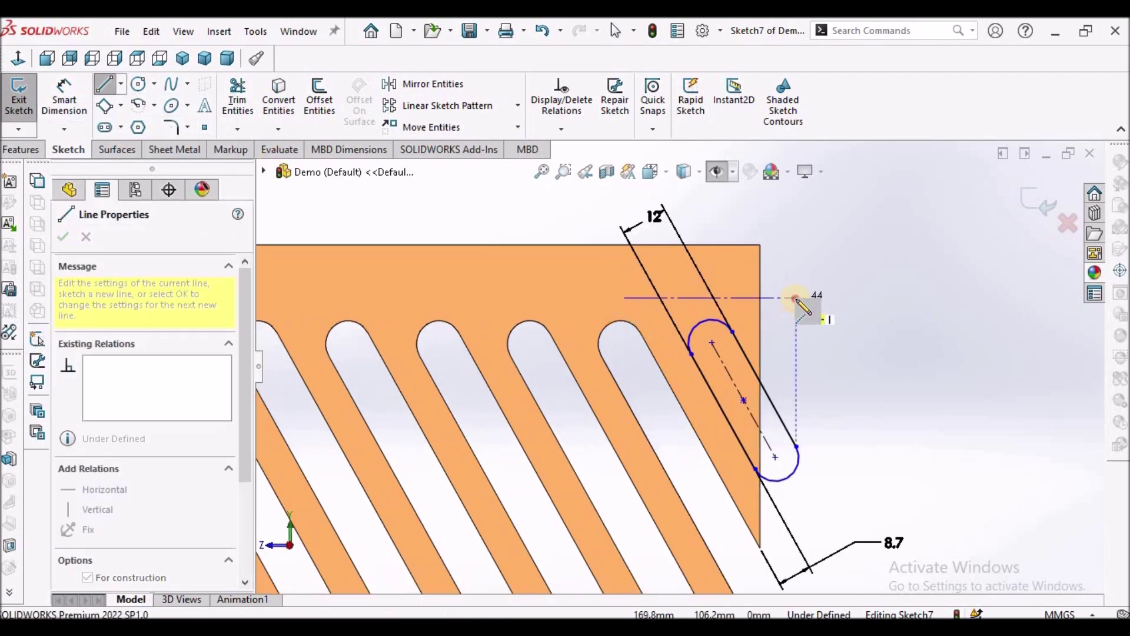
key(Escape)
click(757, 297)
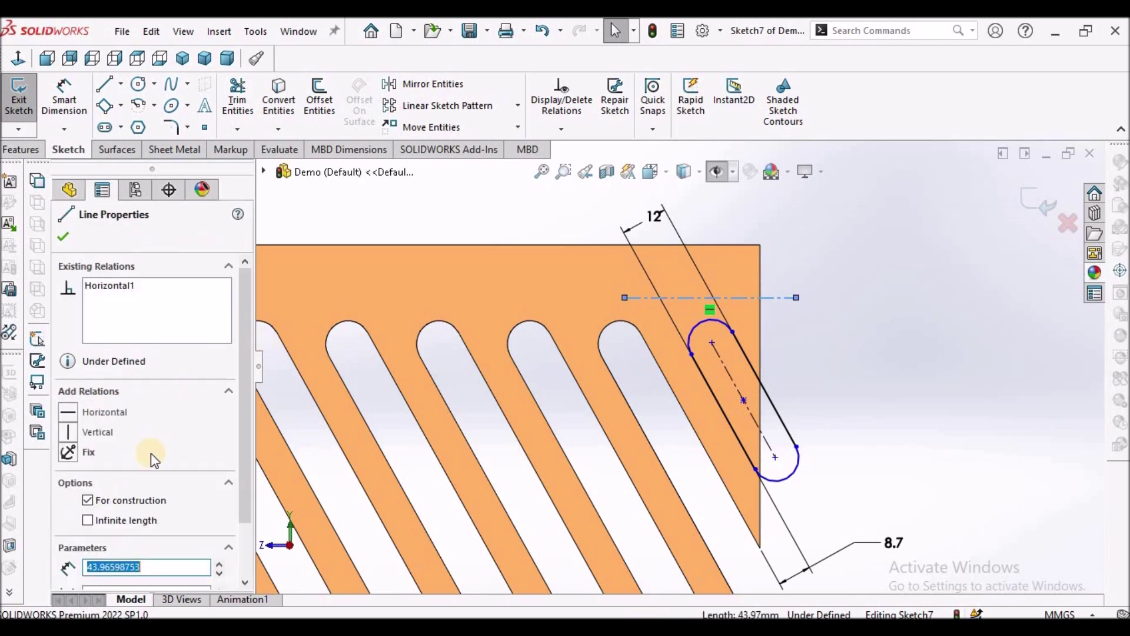
click(108, 333)
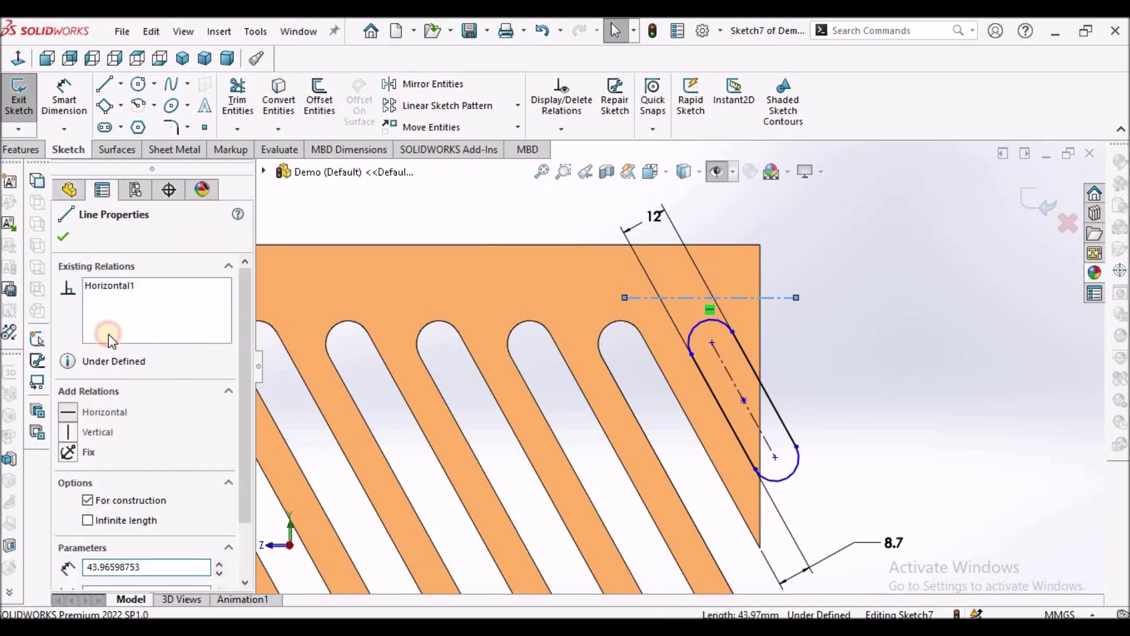
click(62, 237)
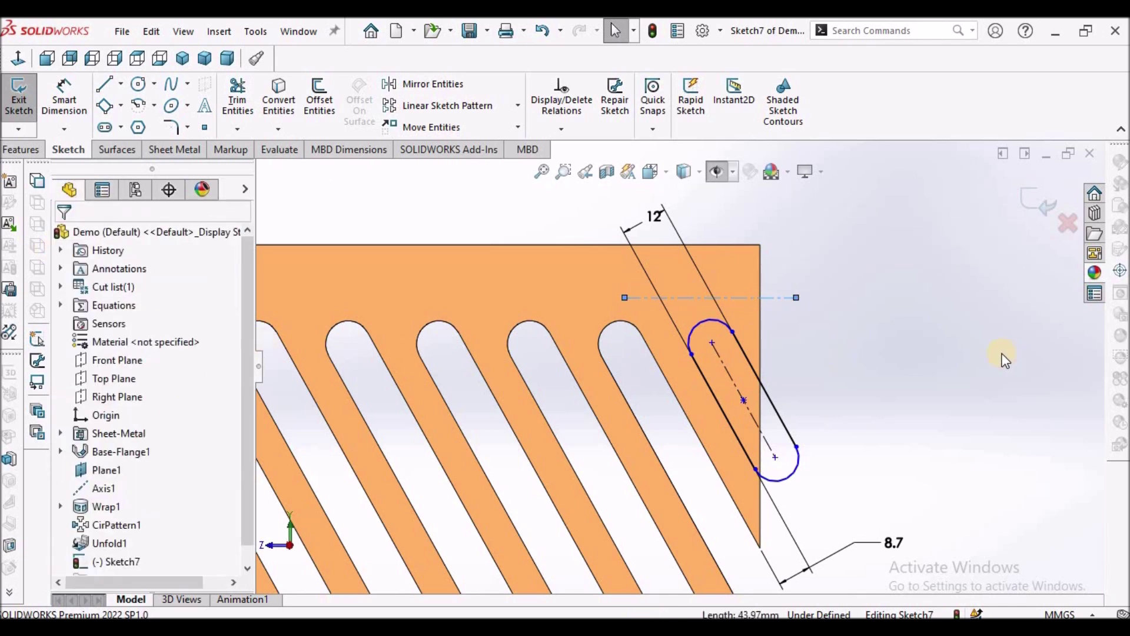
Make the construction line tangent to the upper rounded end of the adjacent full slot.
click(688, 296)
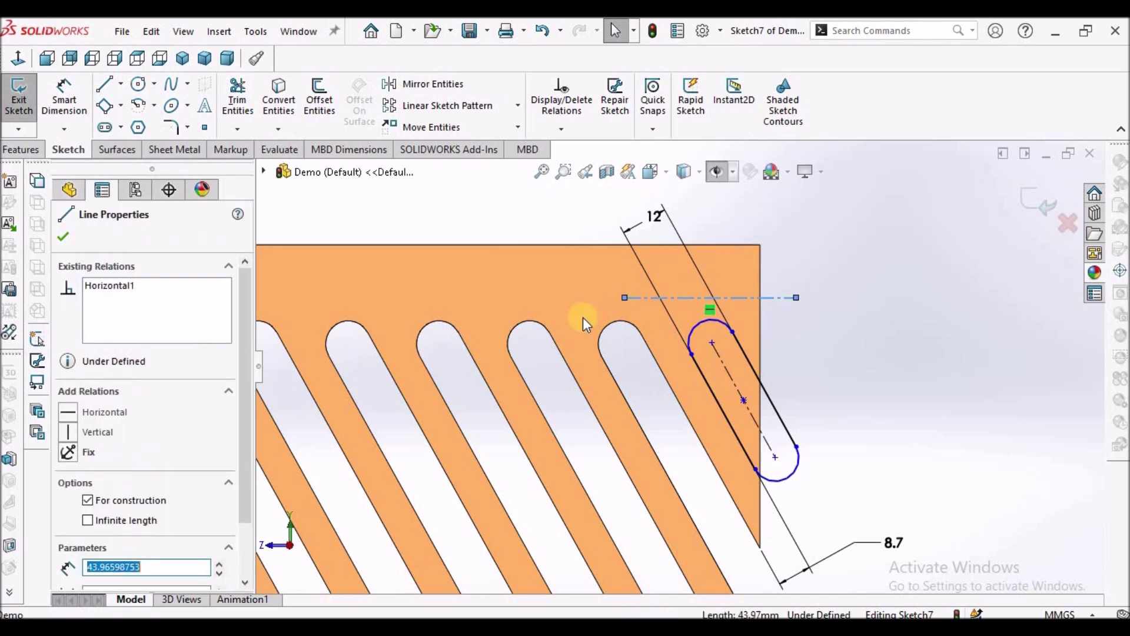
ctrl+click(616, 321)
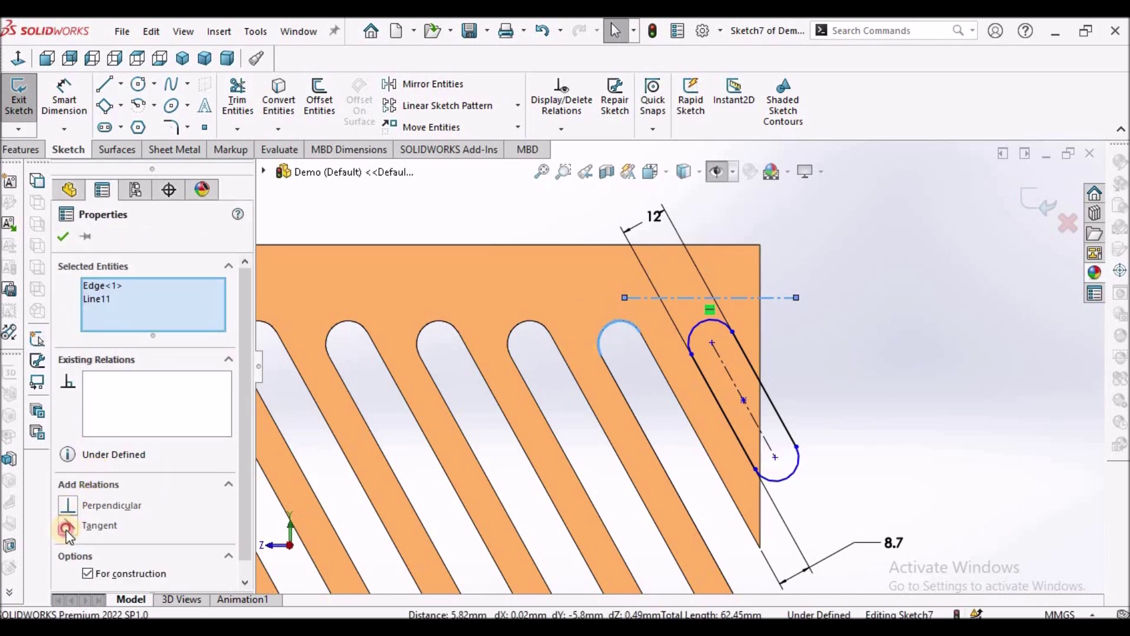
click(67, 526)
click(831, 318)
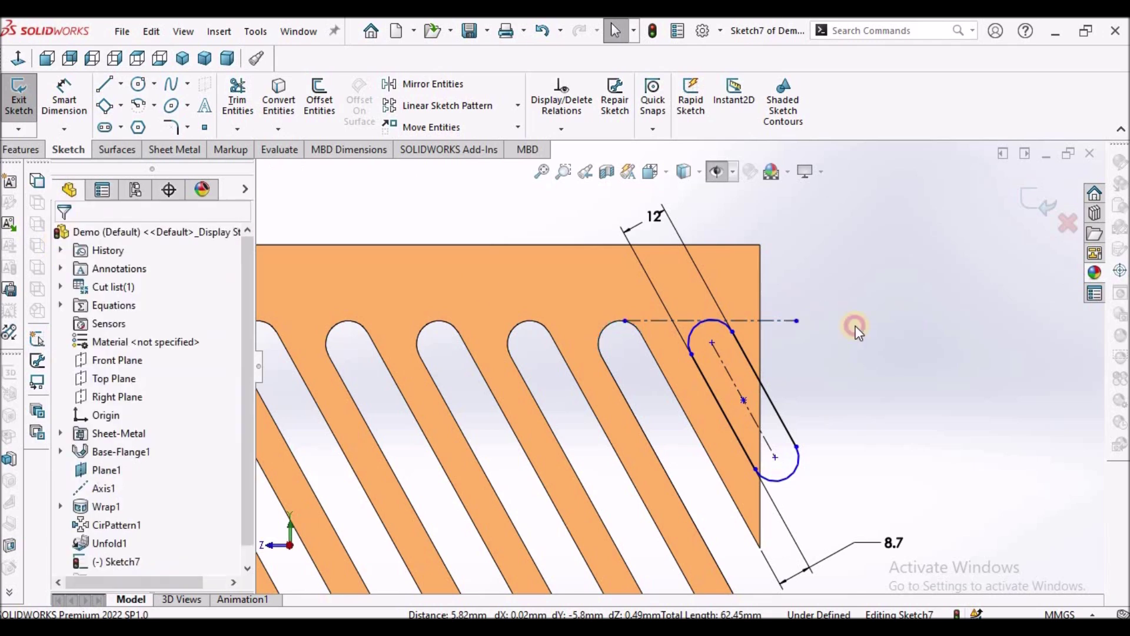
Make the second sketched slot's upper arc tangent to the horizontal construction line.
click(753, 321)
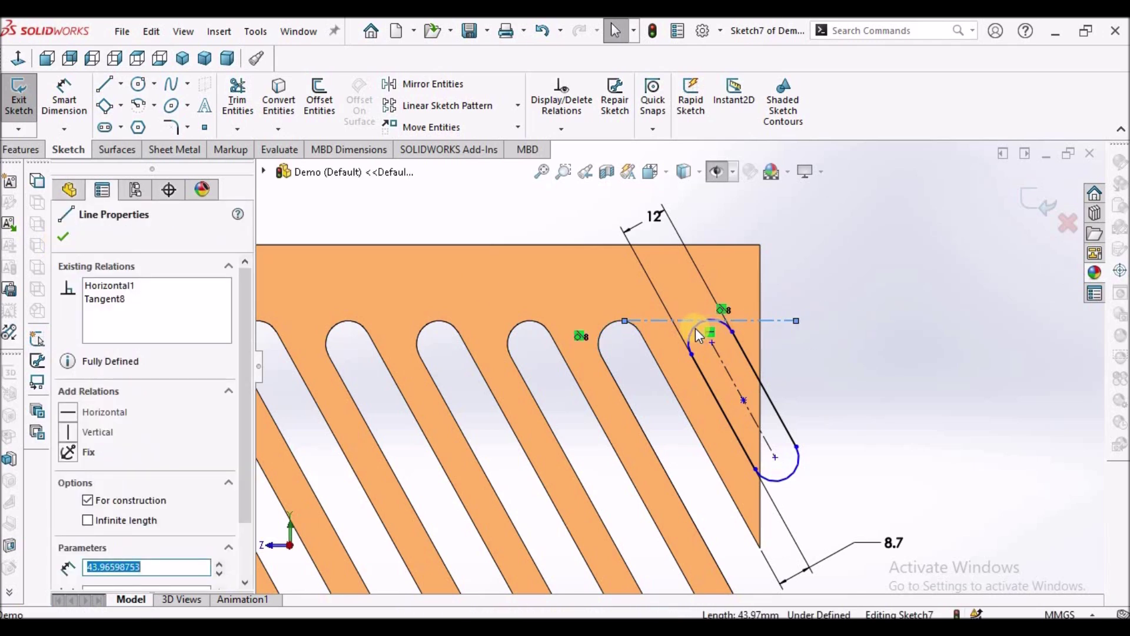
ctrl+click(695, 328)
click(68, 526)
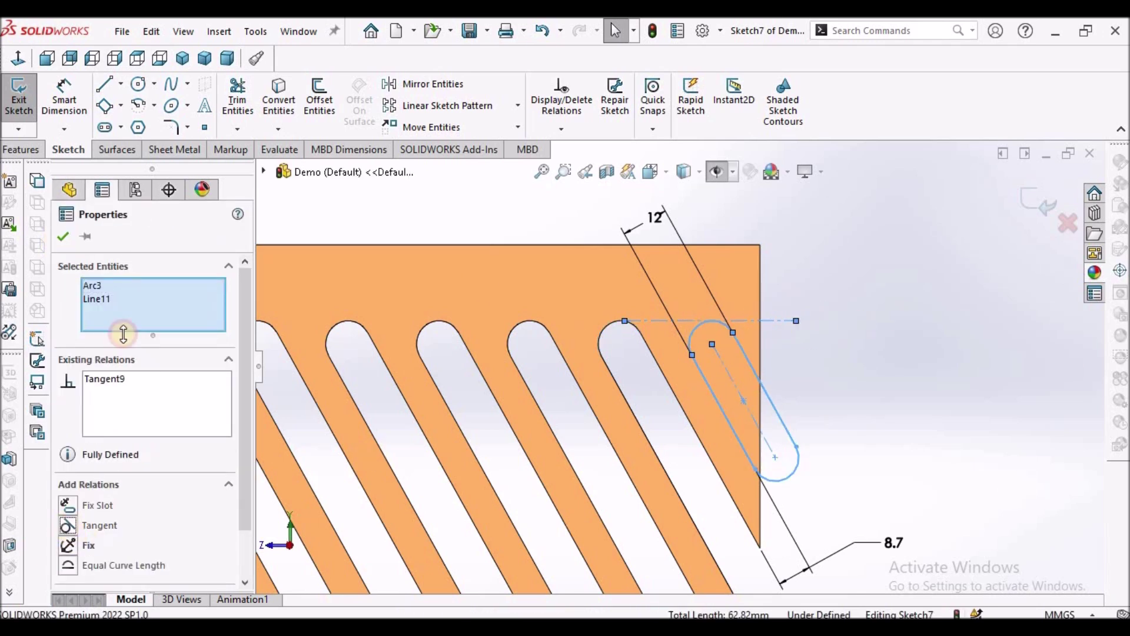
click(66, 236)
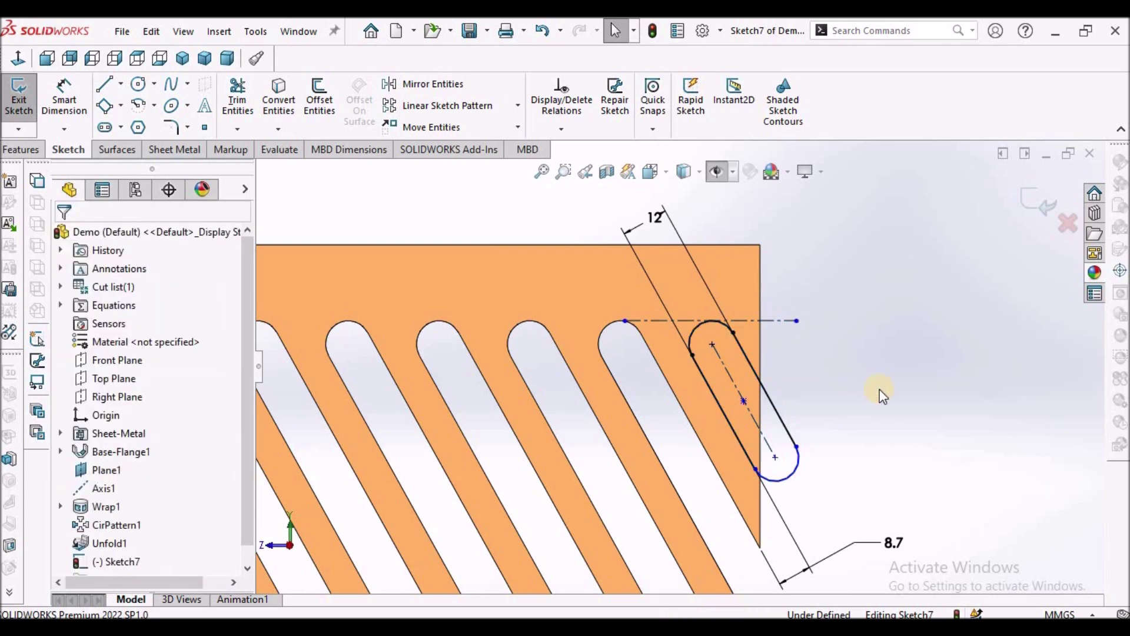
Dimension the second sketched slot's centre point 40 mm below the sheet's upper edge.
scroll(680, 365, up, 4)
click(60, 86)
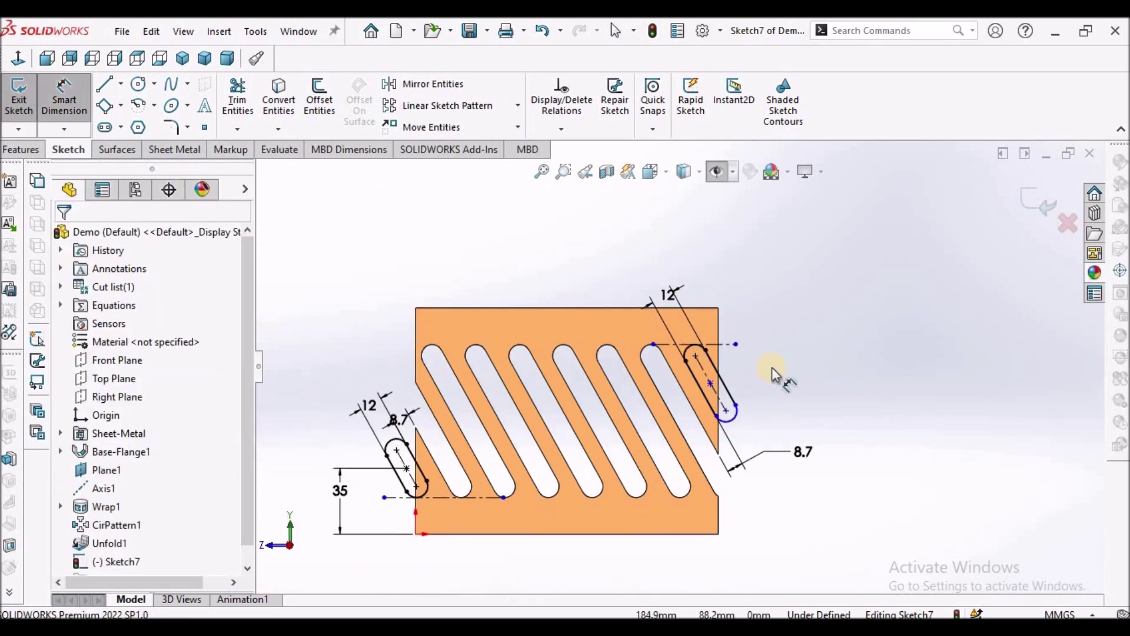
scroll(764, 371, down, 3)
click(649, 393)
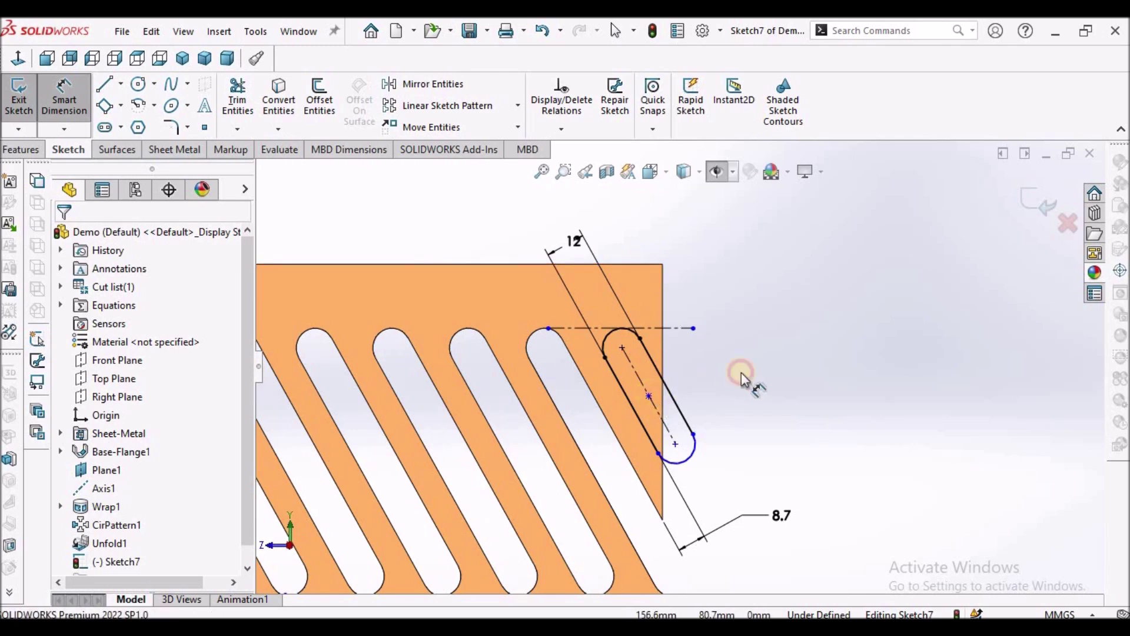
click(647, 265)
click(771, 328)
text(40)
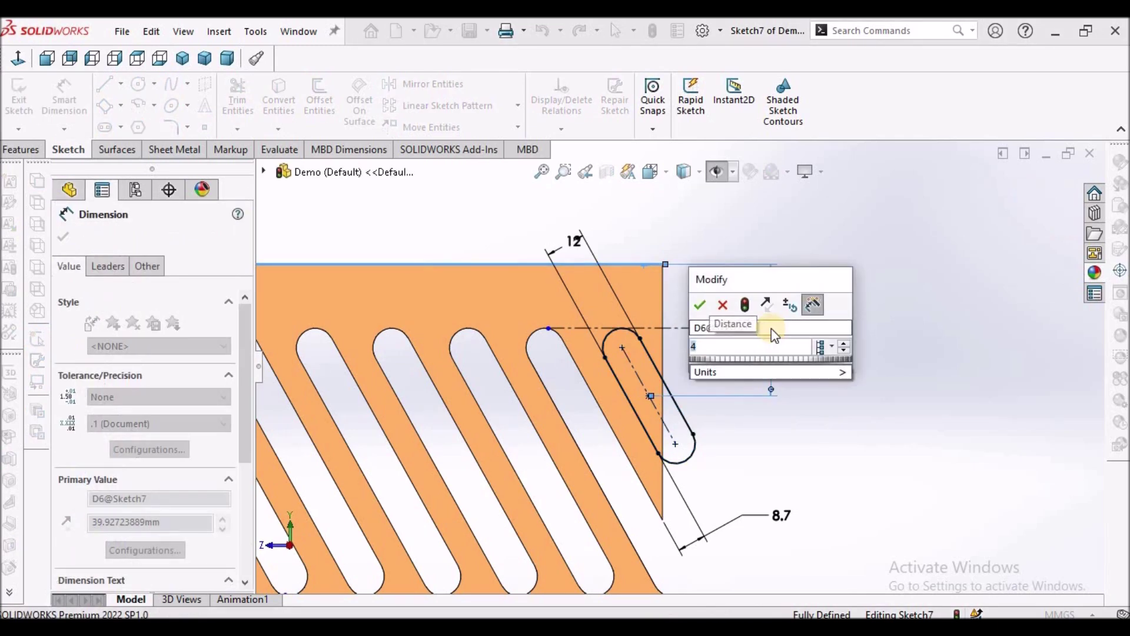
key(Return)
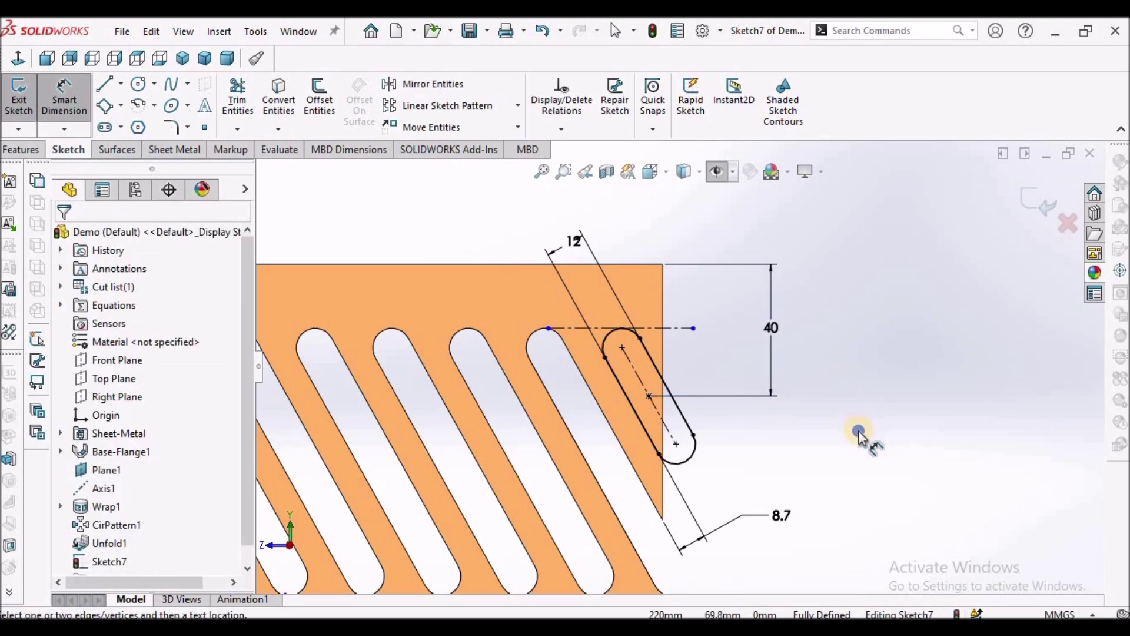
right_click(860, 436)
click(891, 481)
key(z)
key(z)
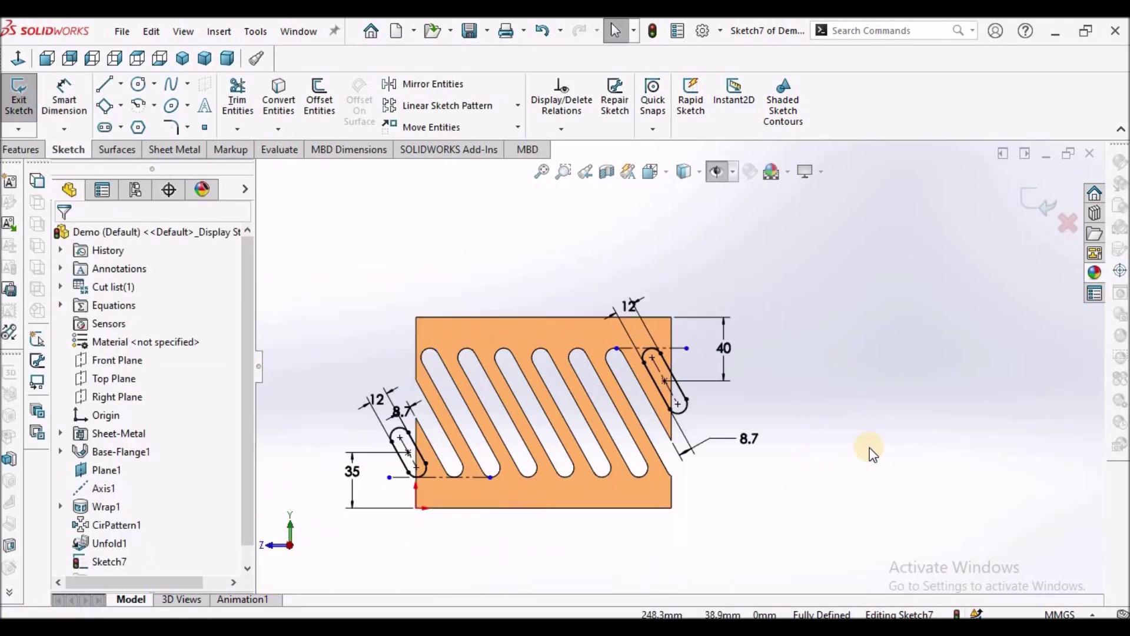
Cut both sketched slots through the flat sheet with a blind Extruded Cut linked to the sheet thickness.
click(182, 154)
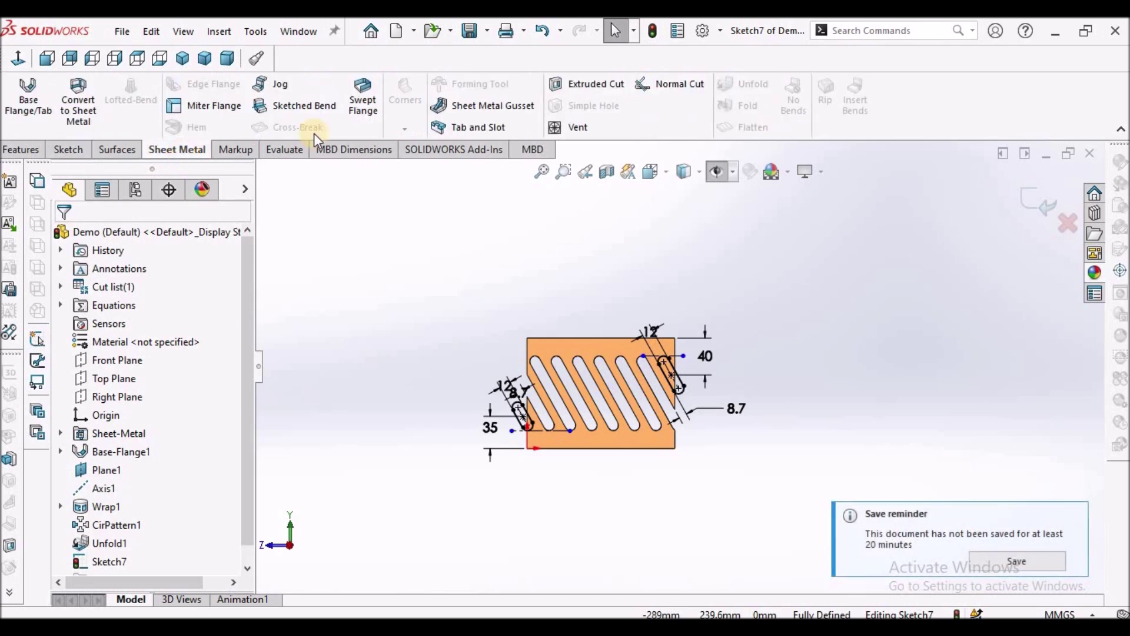
click(591, 84)
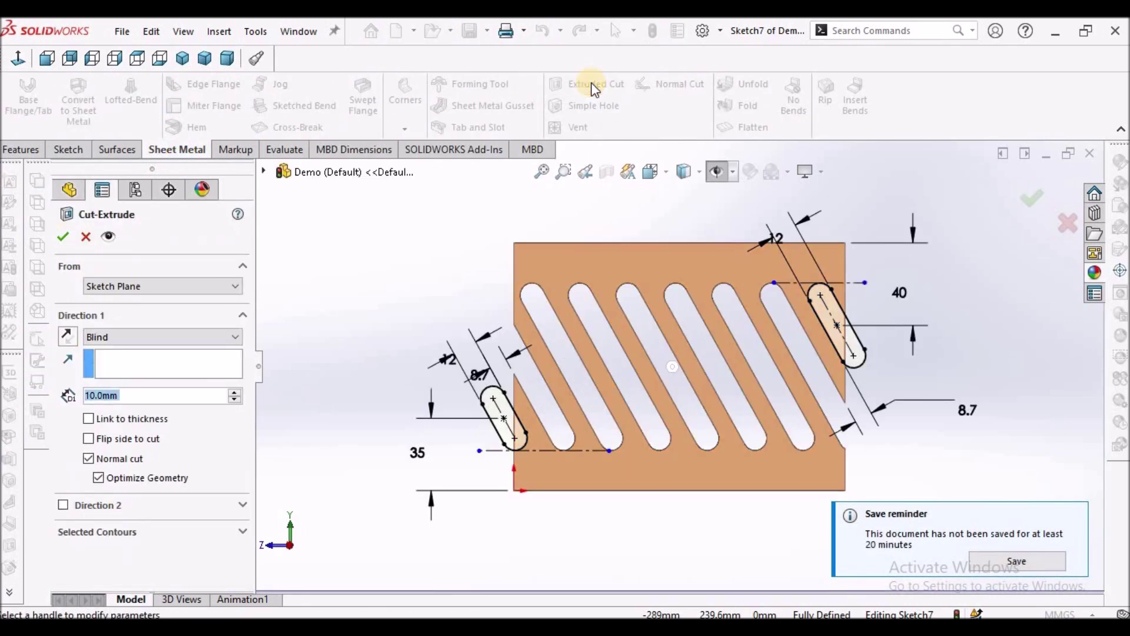
click(89, 419)
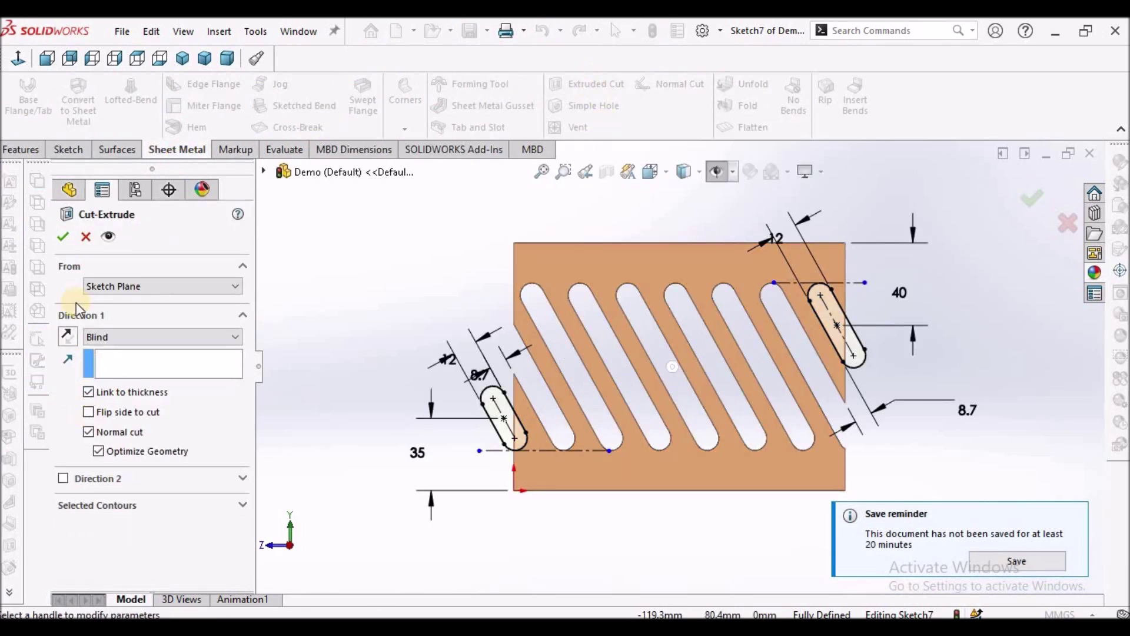
click(69, 239)
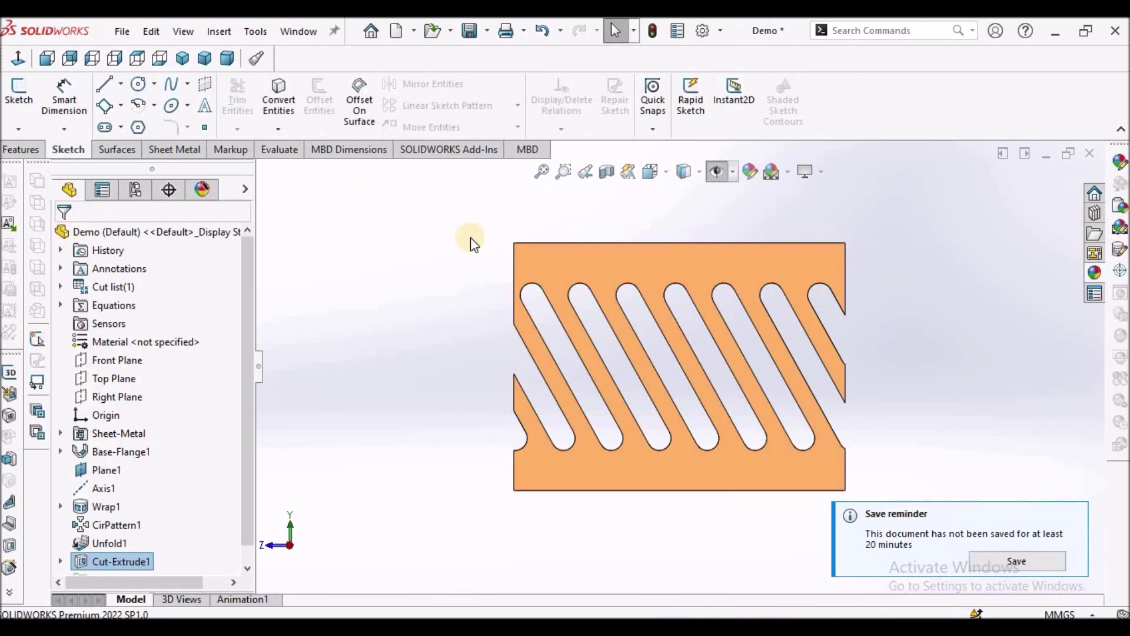
click(915, 304)
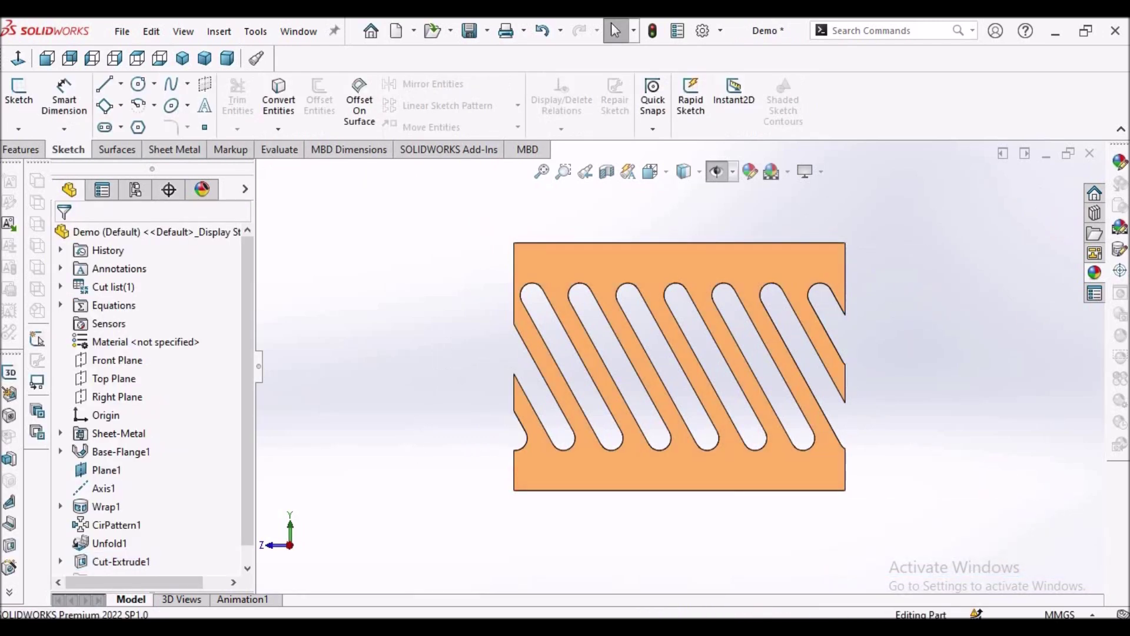
Fold the flat sheet back into a tube with the Fold command, collecting all bends.
click(191, 151)
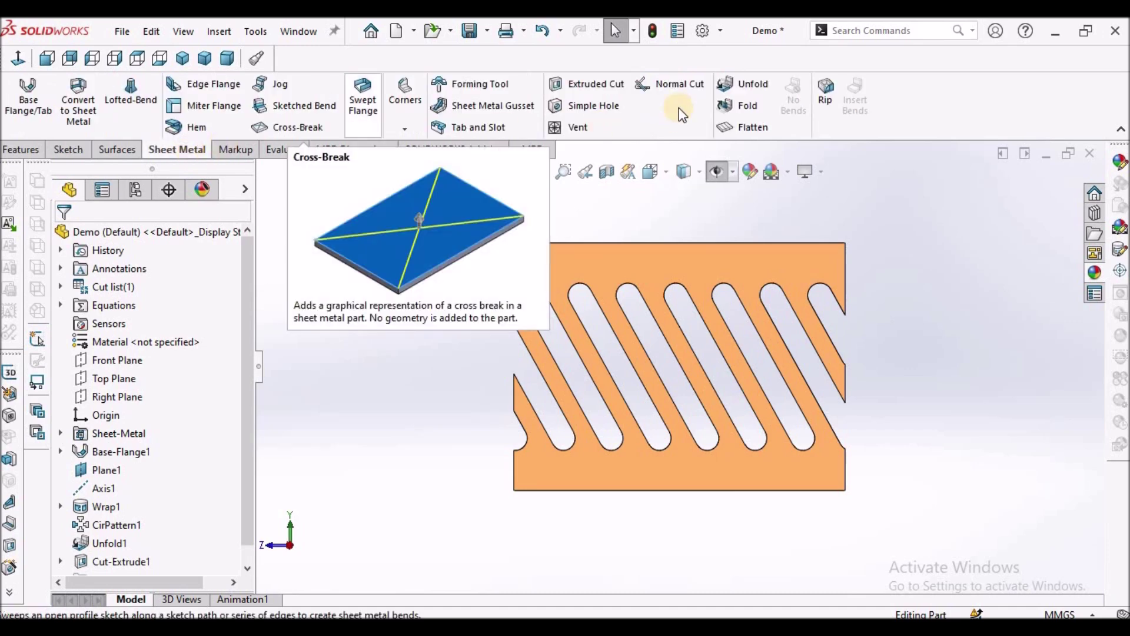
click(737, 111)
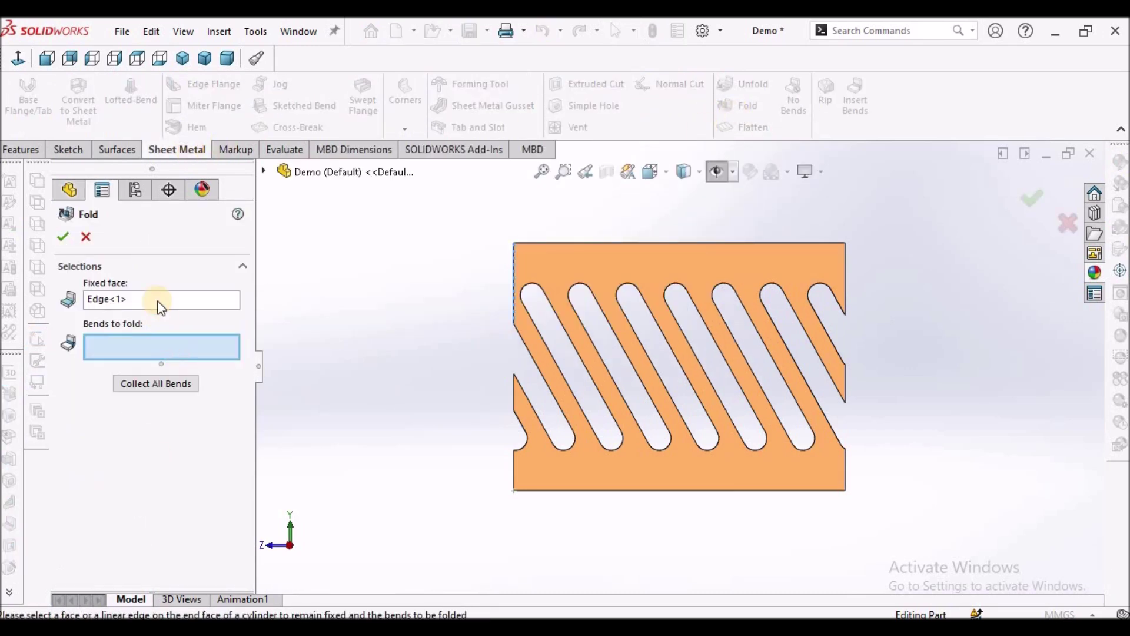
click(168, 384)
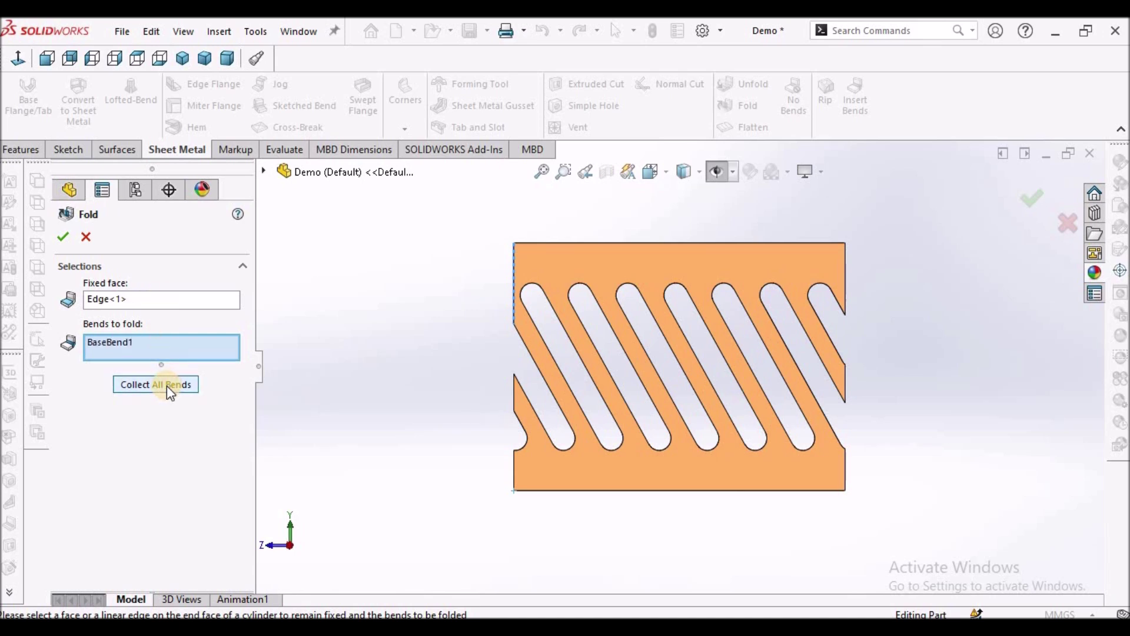
key(Return)
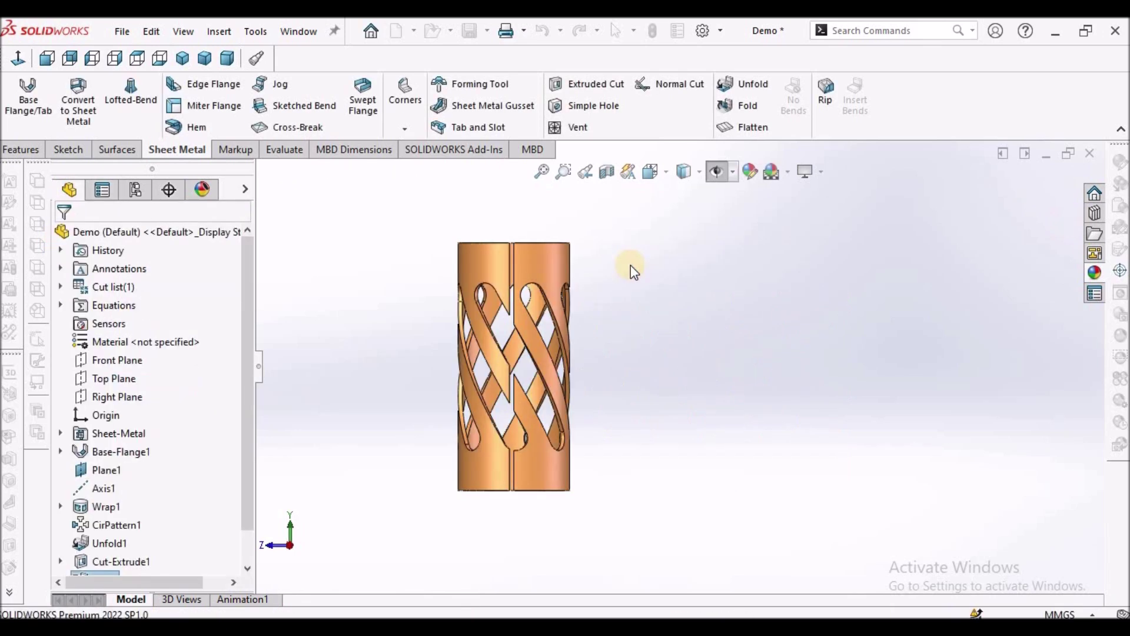
middle_drag(631, 280, 559, 377)
scroll(559, 376, down, 3)
middle_drag(575, 324, 582, 278)
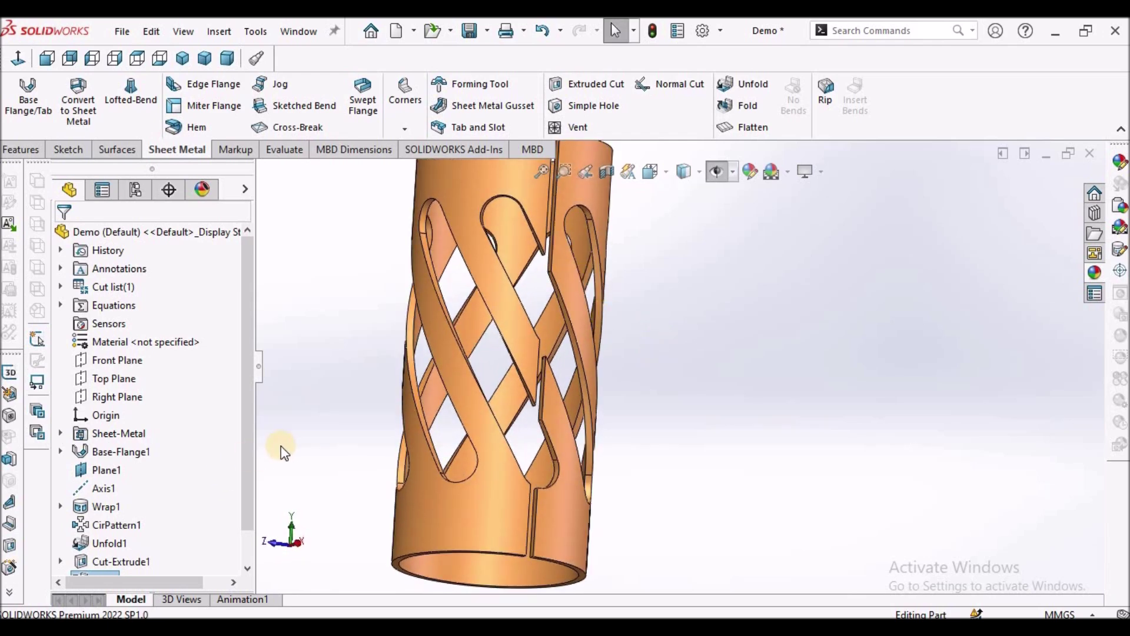
Roll the feature history back to just after the circular pattern and examine the tube's slots along the gap.
drag(245, 503, 246, 530)
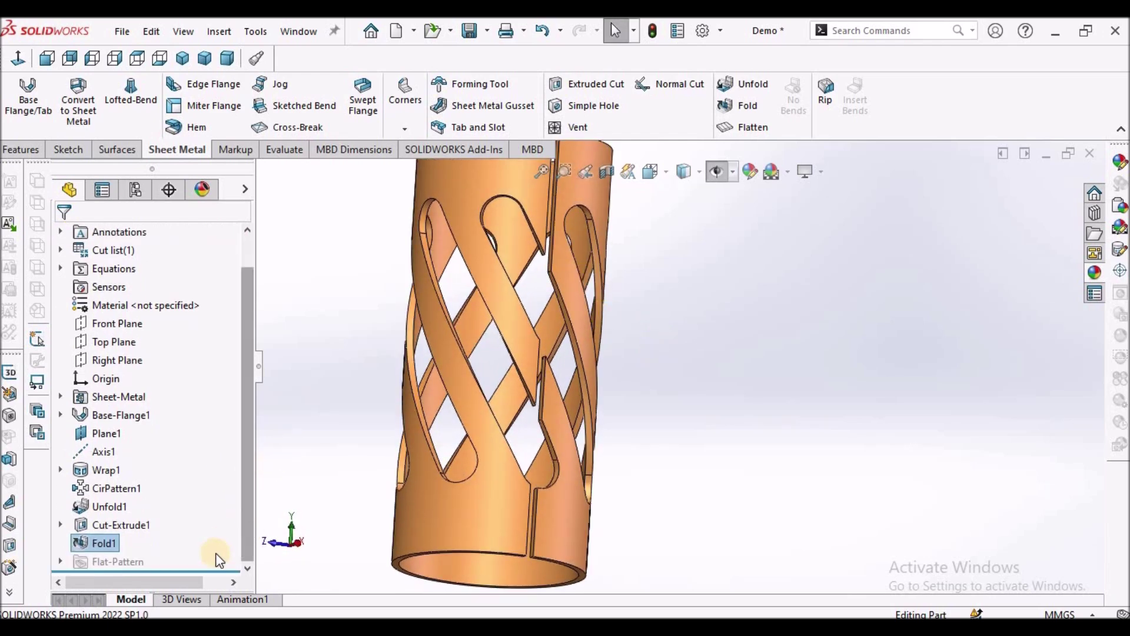
drag(217, 568, 216, 497)
scroll(745, 303, up, 3)
middle_drag(744, 304, 644, 373)
scroll(588, 306, down, 3)
click(534, 296)
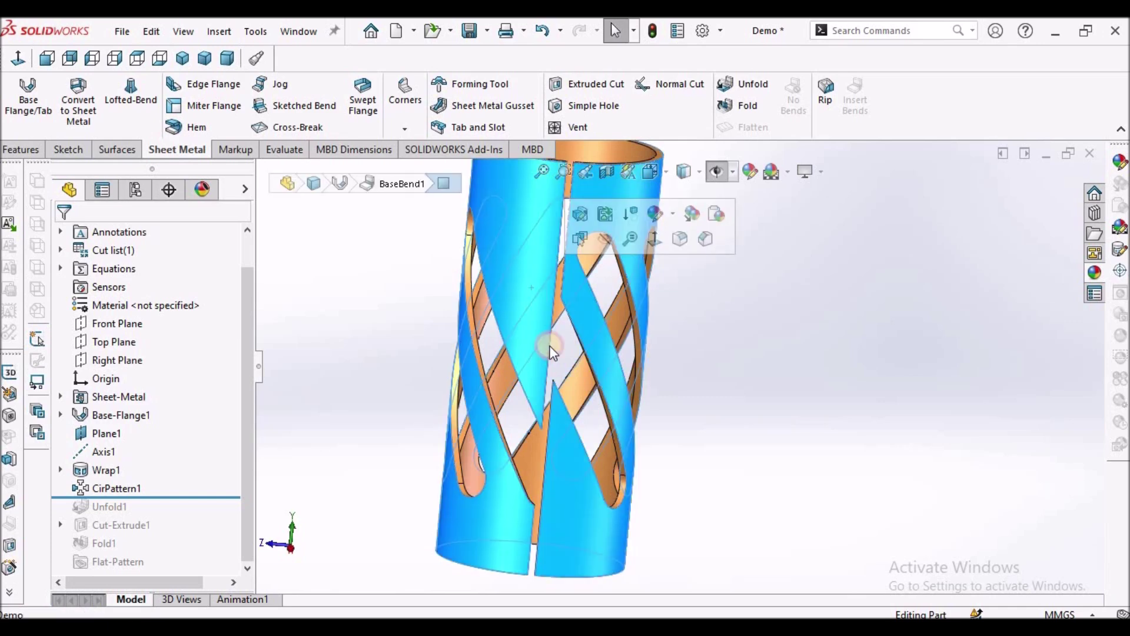
click(763, 367)
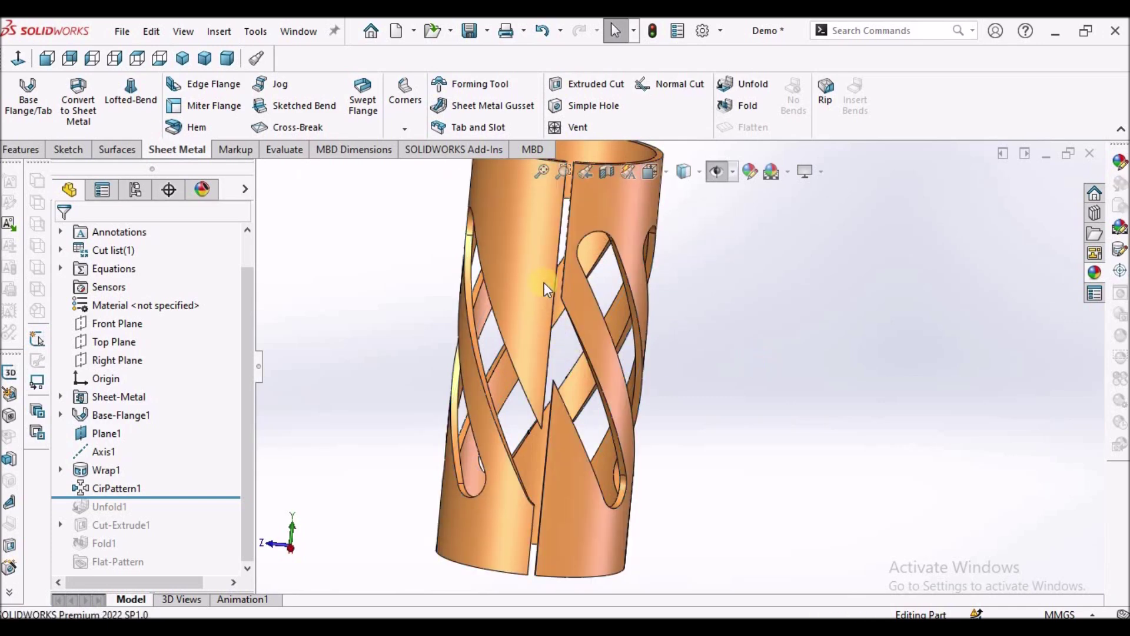
mouse_move(501, 241)
middle_down()
mouse_move(534, 306)
mouse_move(600, 245)
middle_up()
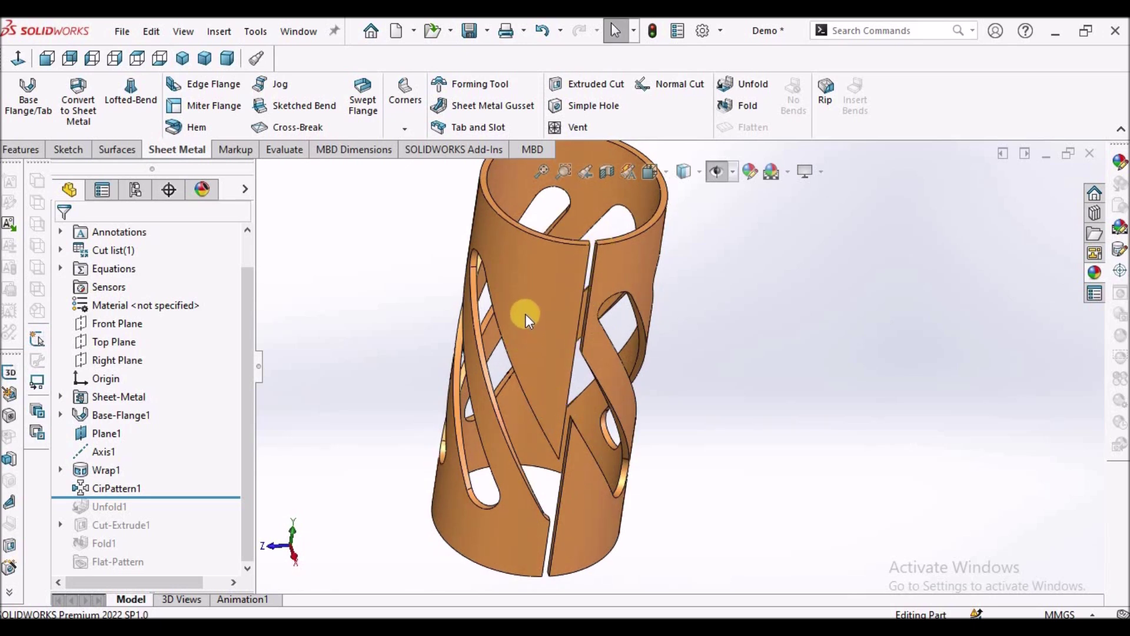
Roll the feature history forward through the unfold, cut and fold features to the end of the tree.
mouse_move(716, 388)
mouse_down()
mouse_move(761, 395)
mouse_move(535, 348)
mouse_up()
click(535, 333)
click(752, 428)
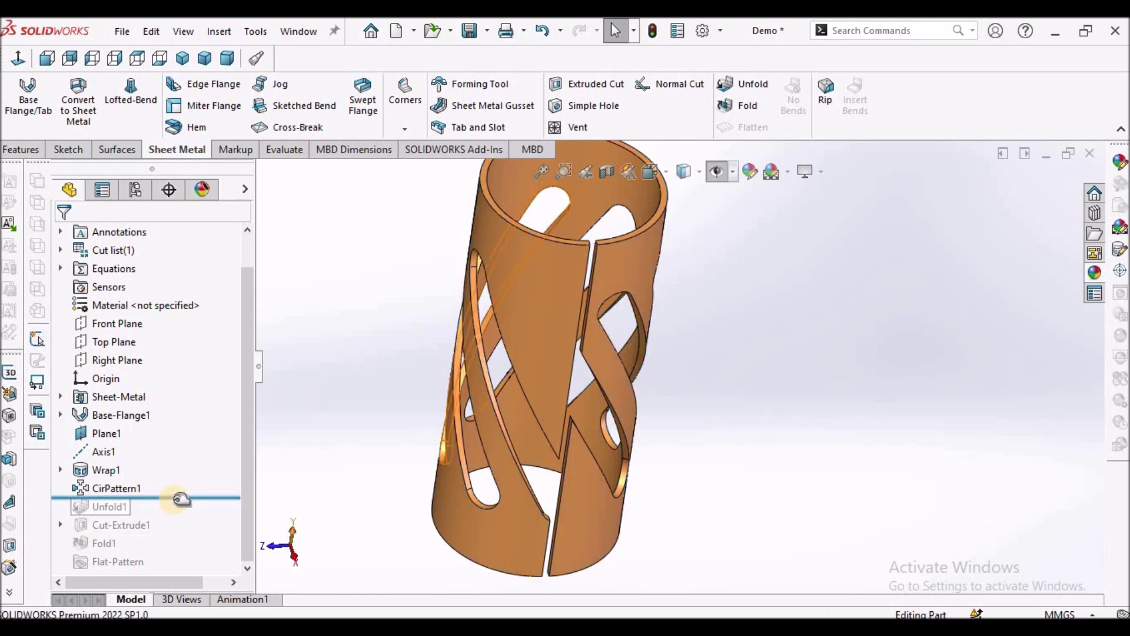
drag(177, 508, 170, 535)
drag(168, 537, 191, 553)
middle_drag(614, 462, 615, 354)
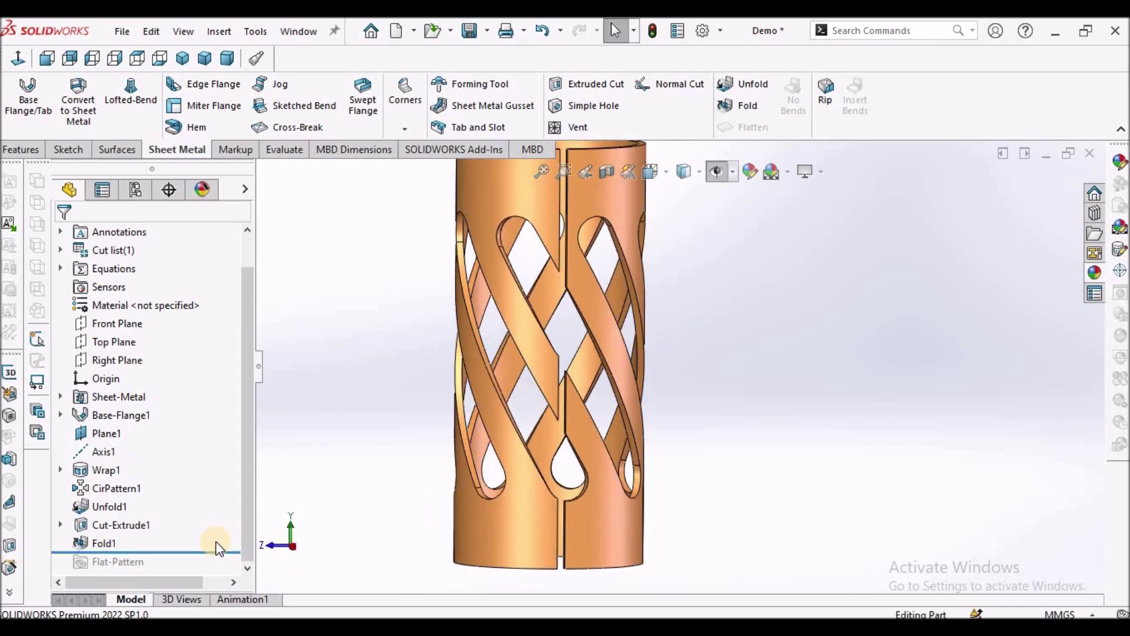
drag(218, 547, 203, 569)
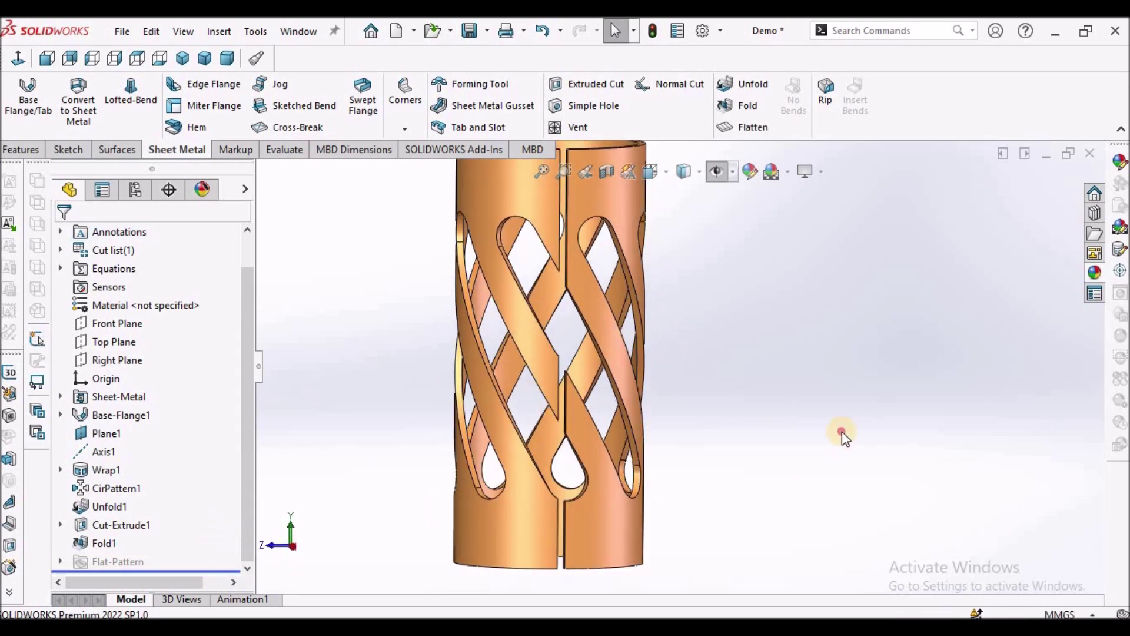
Examine the refolded tube's slots across the gap and show the tube in the dimetric view.
middle_drag(642, 272, 676, 315)
scroll(585, 303, down, 5)
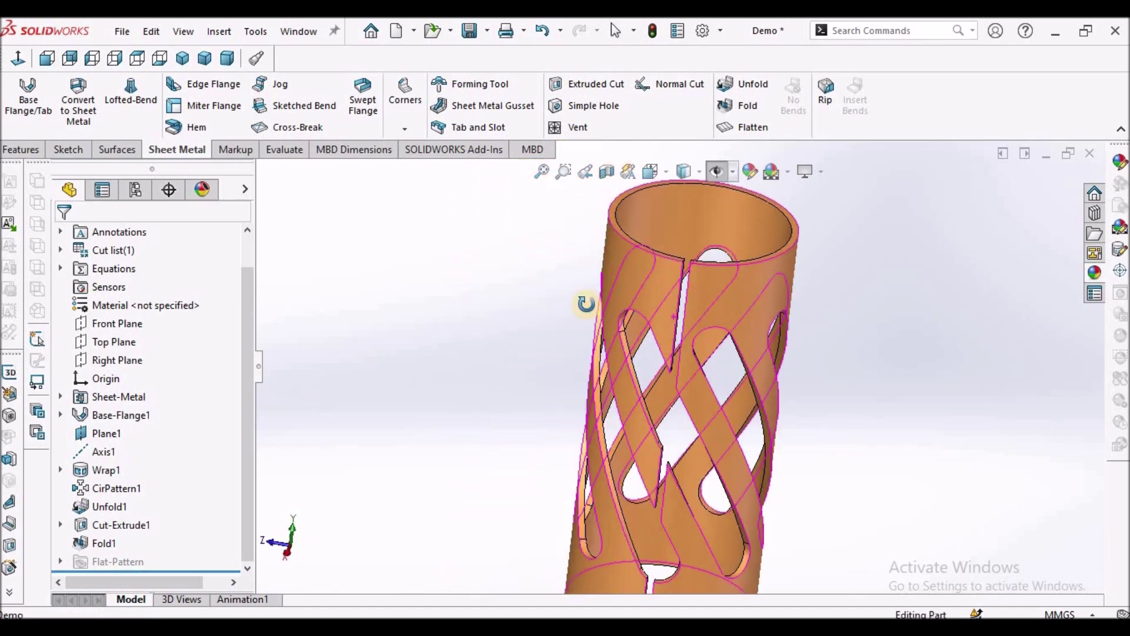
click(227, 57)
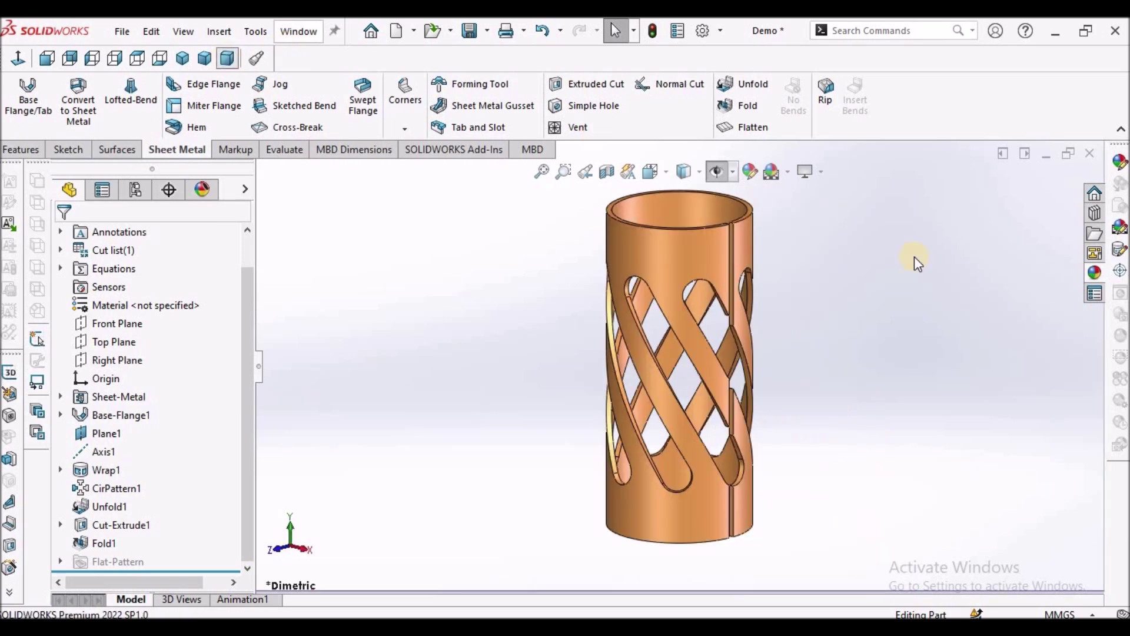
Flatten the slotted tube and view the flat pattern's large face straight on, fitted to the screen.
click(765, 128)
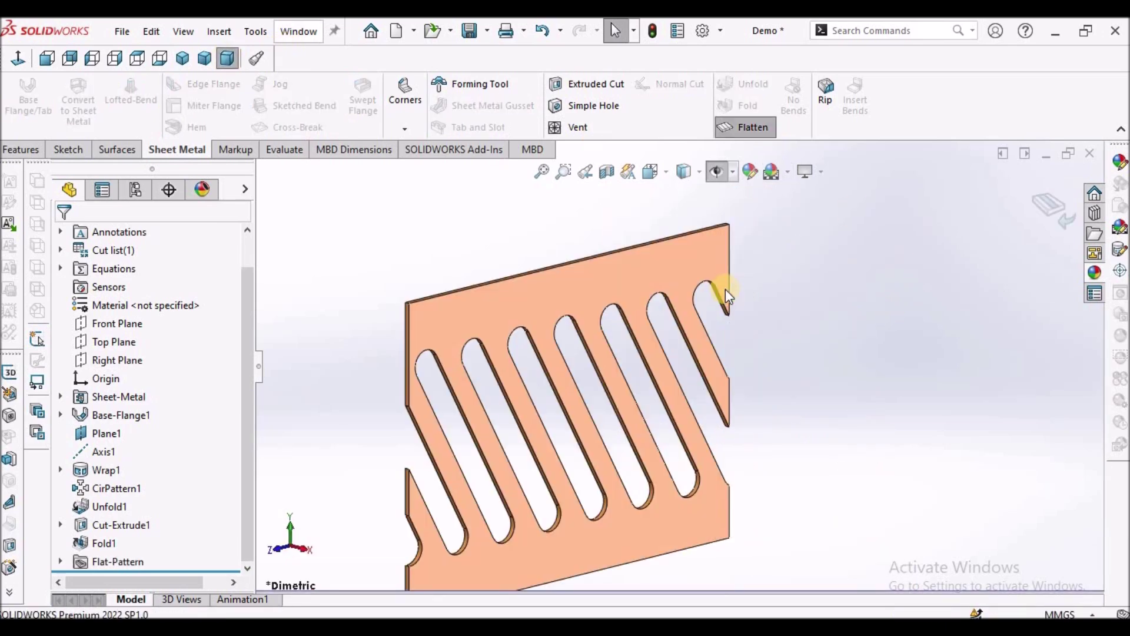
click(586, 281)
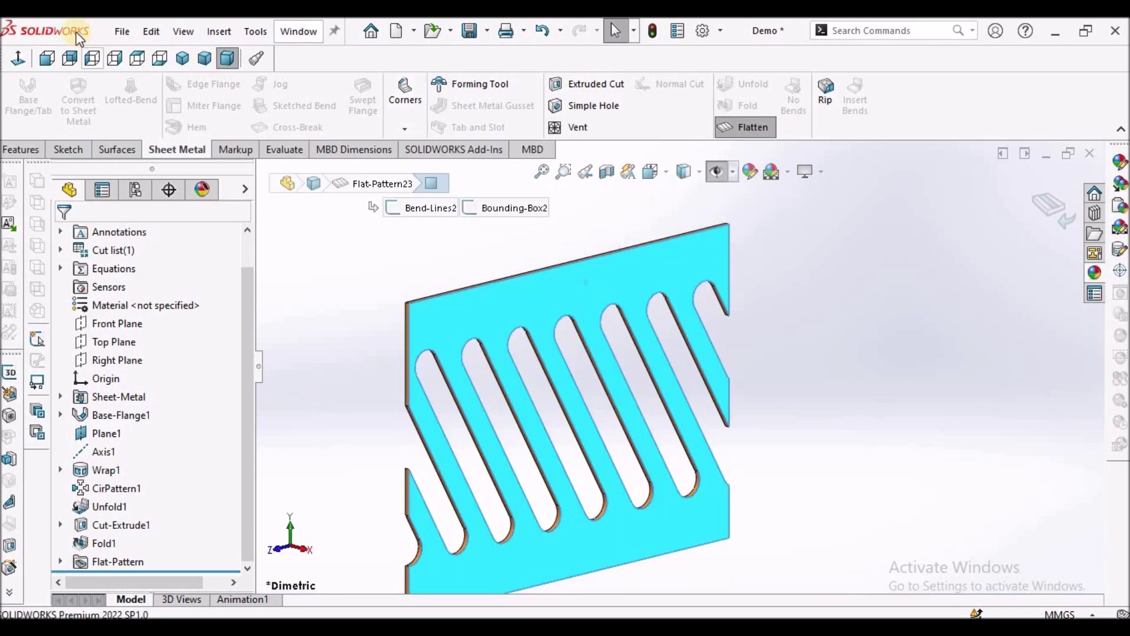
click(17, 57)
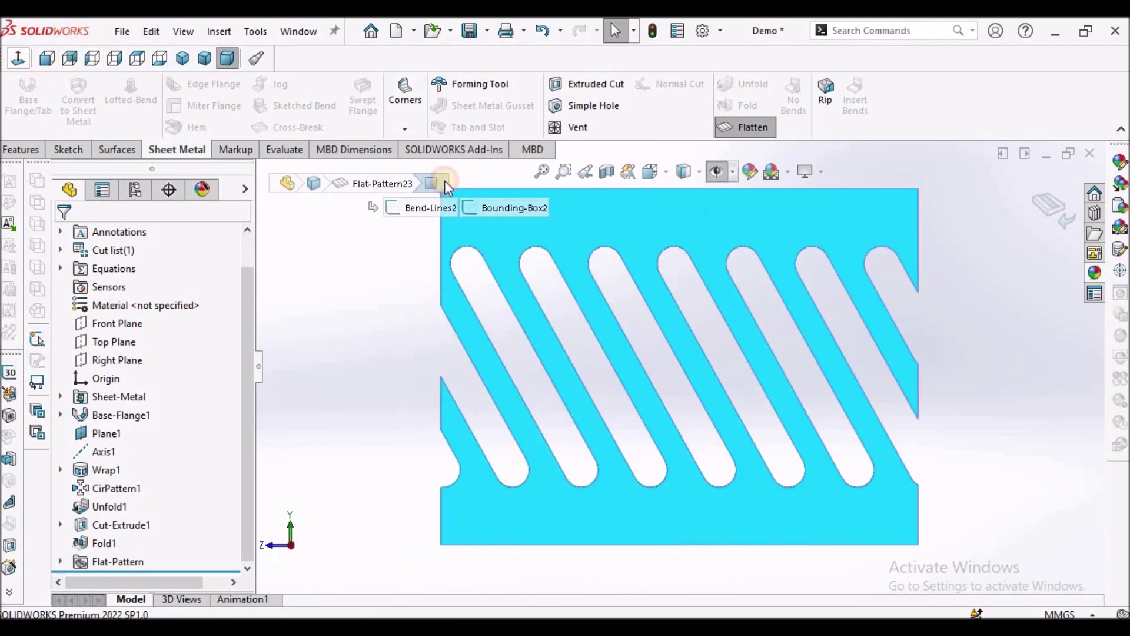
click(959, 406)
key(f)
Return the flattened sheet to its folded tube shape and show it in the dimetric view.
click(751, 127)
click(235, 58)
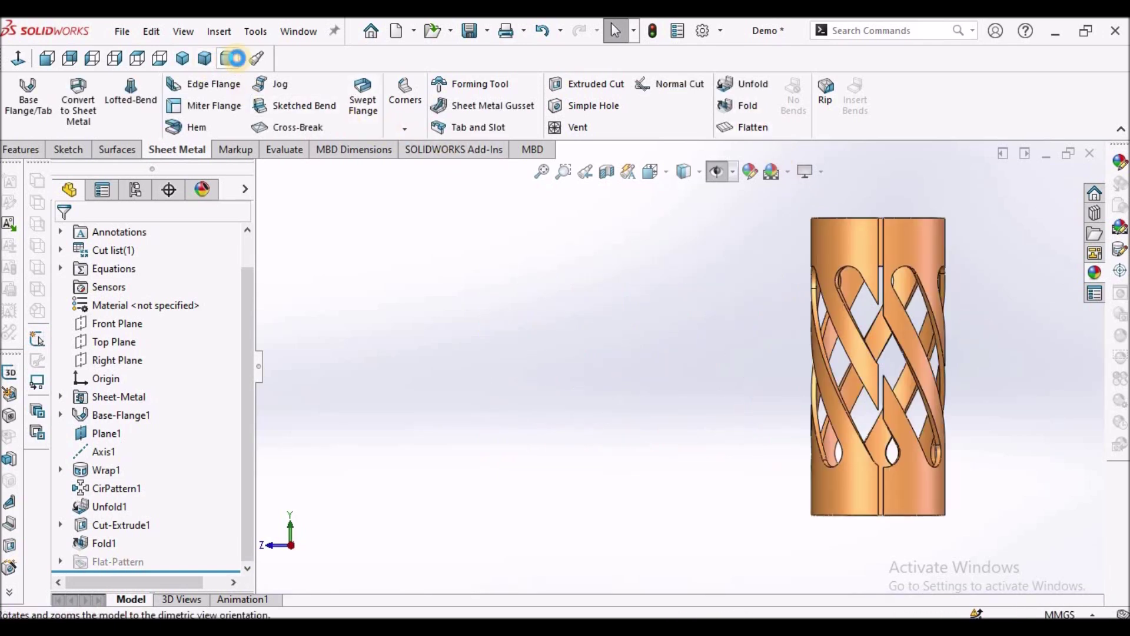
click(306, 34)
click(459, 398)
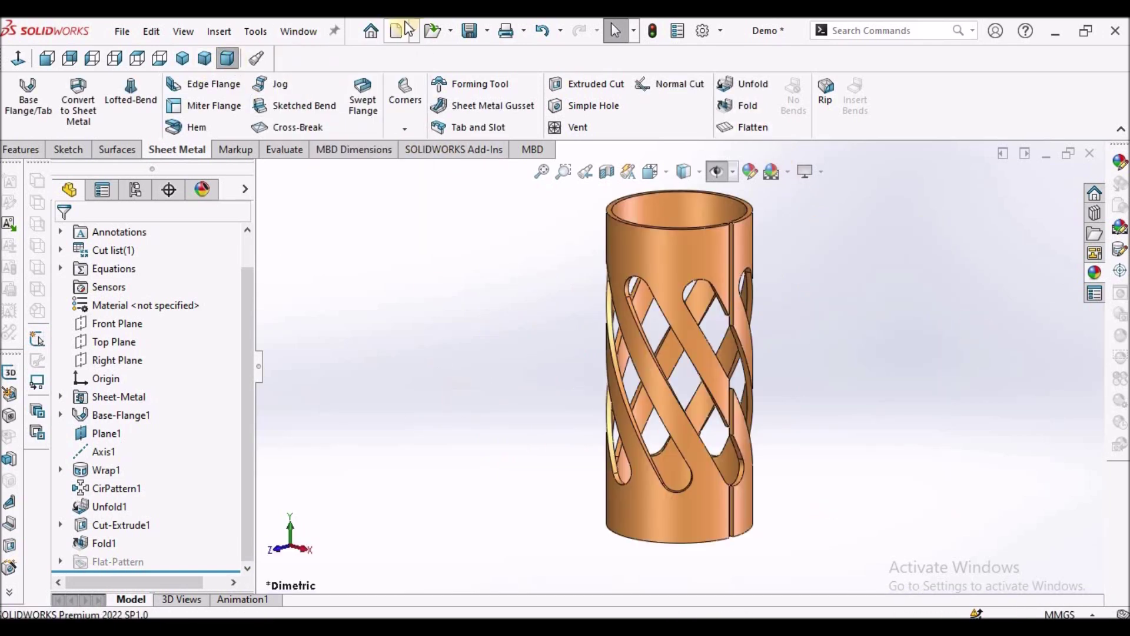
Open the Thin part from the 62 Wrap feature in Cylindrical Sheet Metal folder and examine its slotted tube.
click(432, 31)
click(276, 298)
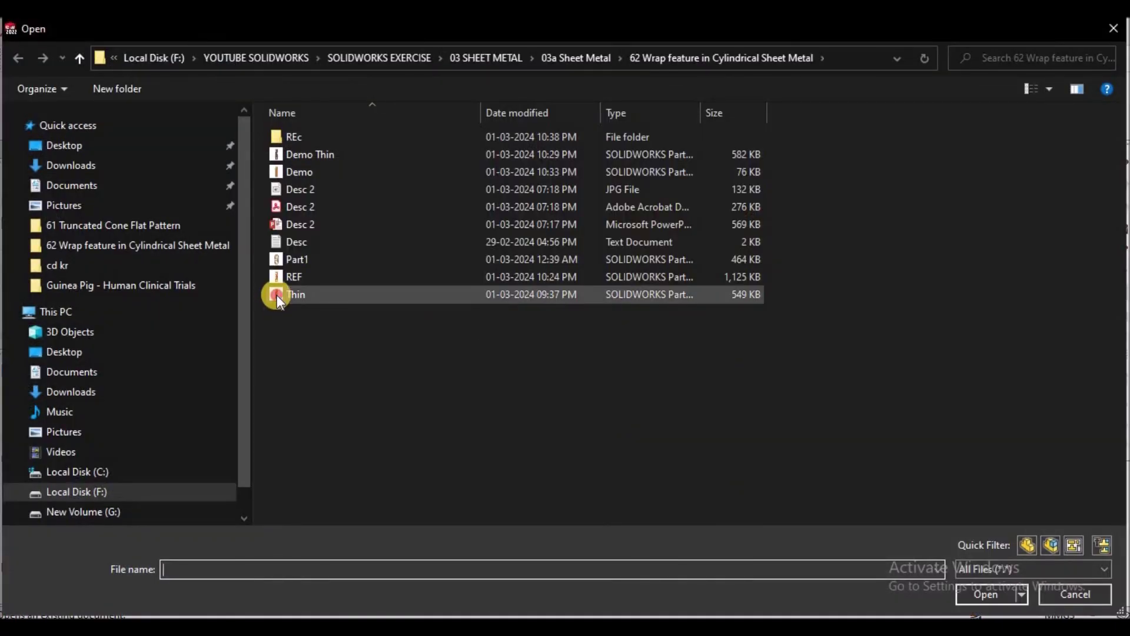
click(957, 591)
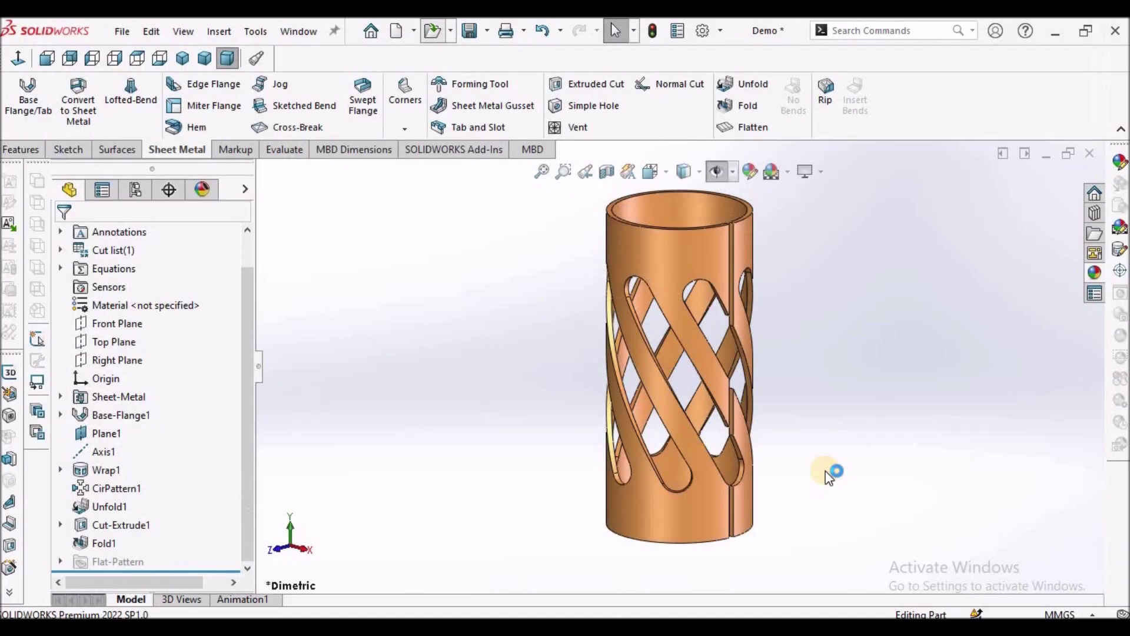
middle_drag(563, 301, 706, 471)
click(615, 31)
Switch back to the Demo part and examine its slotted tube, ending in the dimetric view.
click(299, 31)
click(321, 207)
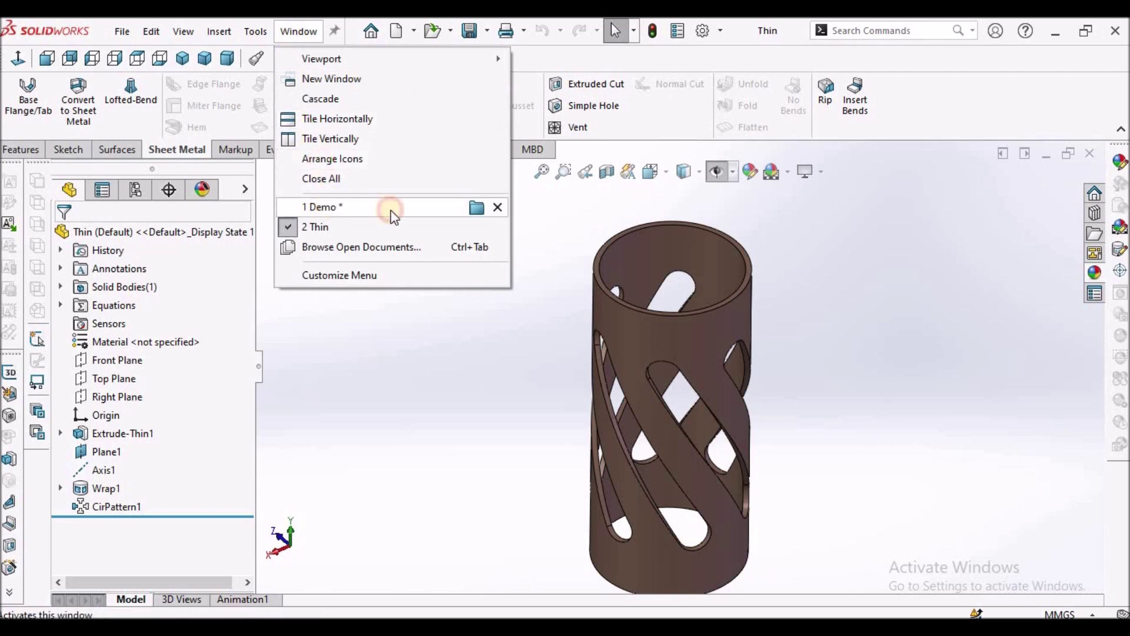
middle_drag(740, 372, 447, 353)
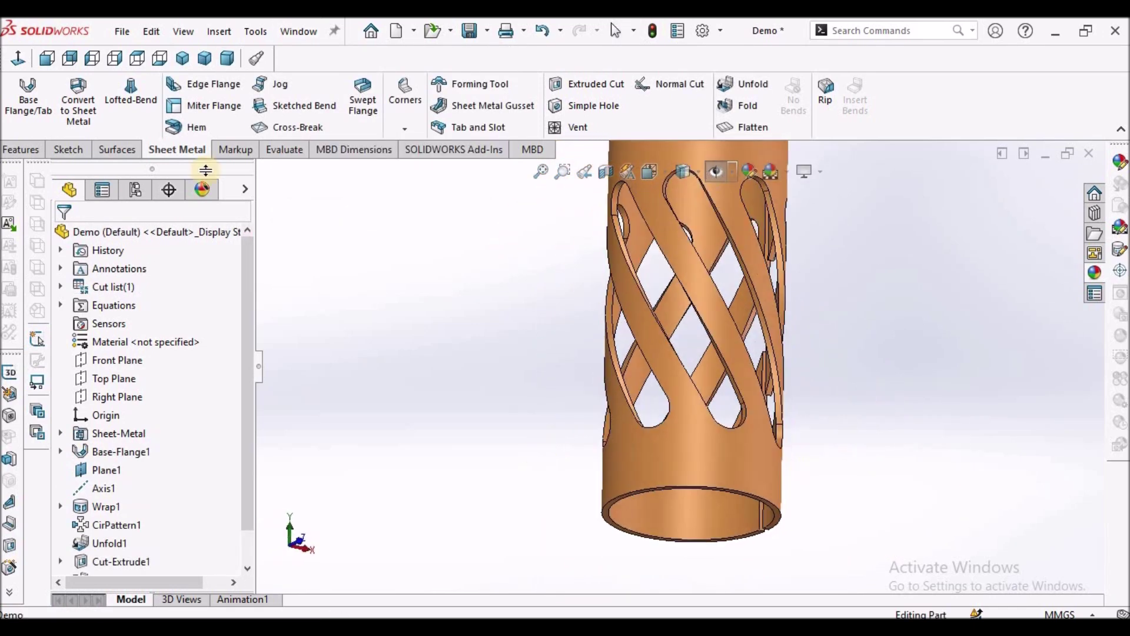
click(228, 58)
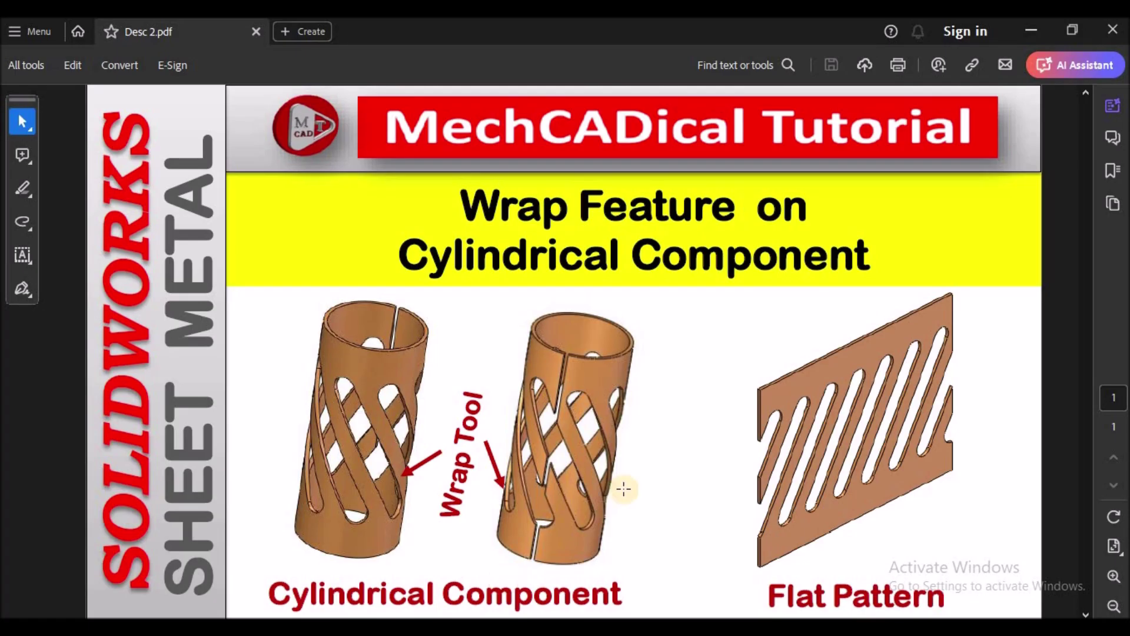